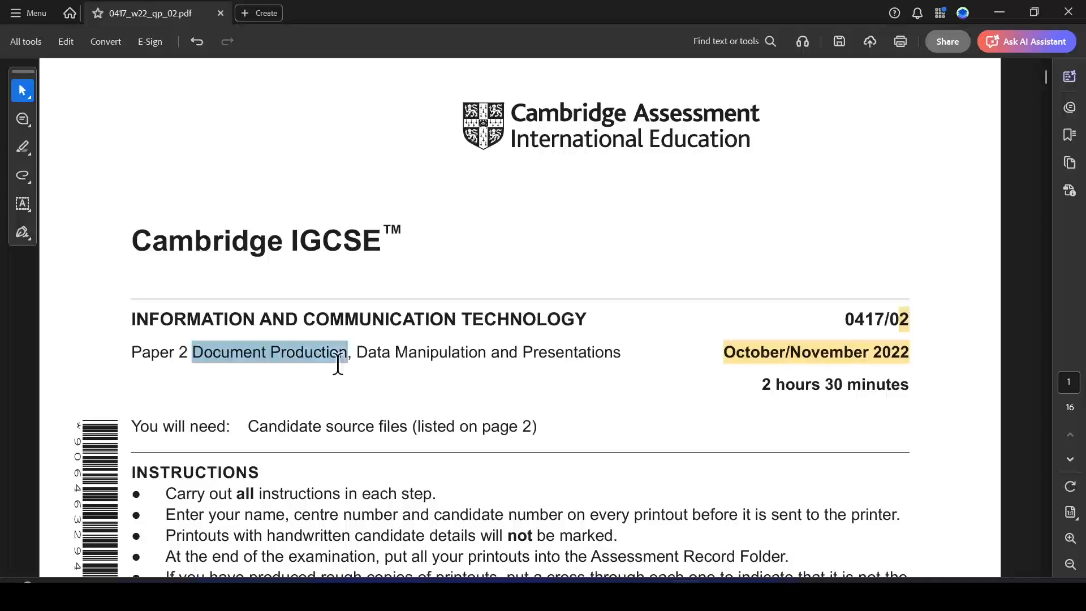
# Highlight "Document Production" on the cover page, and the "Task 1 – Evidence Document" heading and file name N2202EVIDENCE on page 2.
pyautogui.click(383, 379)
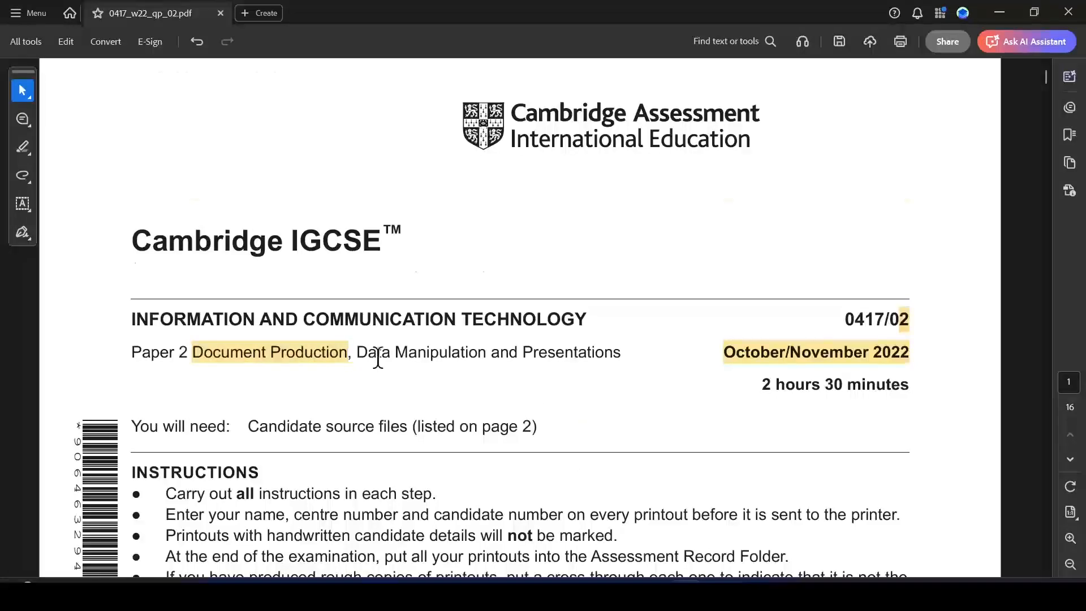
pyautogui.scroll(-10, 375, 359)
pyautogui.scroll(-15, 378, 356)
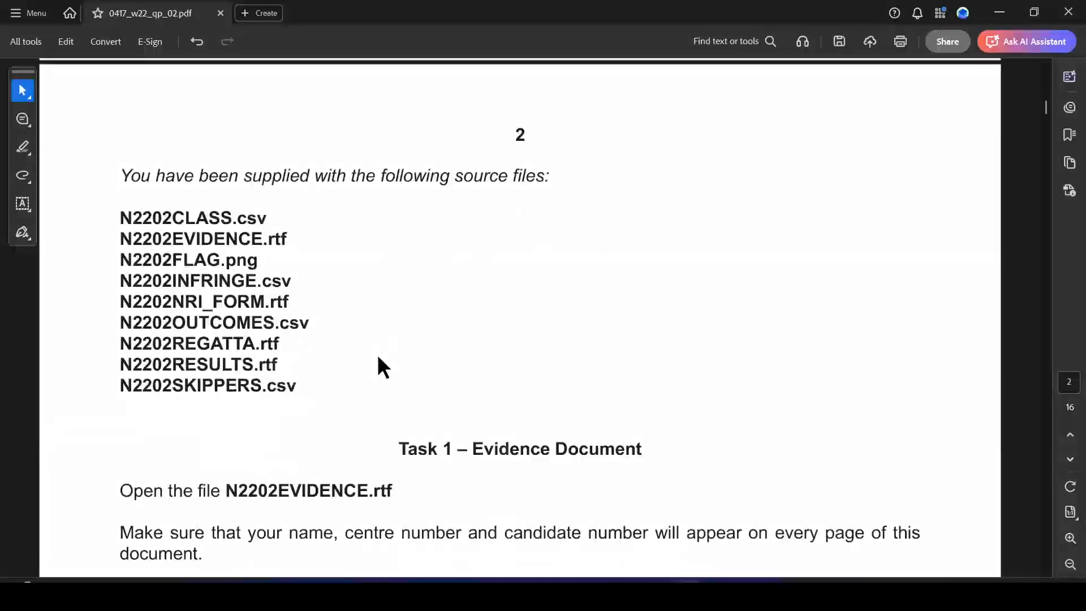
pyautogui.moveTo(395, 180); pyautogui.dragTo(602, 180)
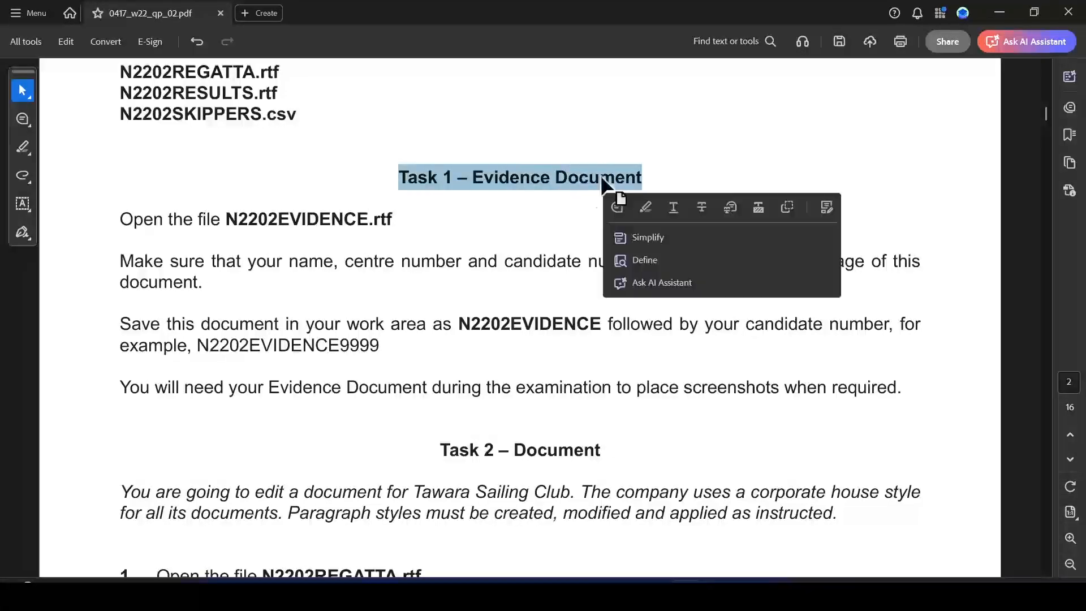
pyautogui.click(646, 207)
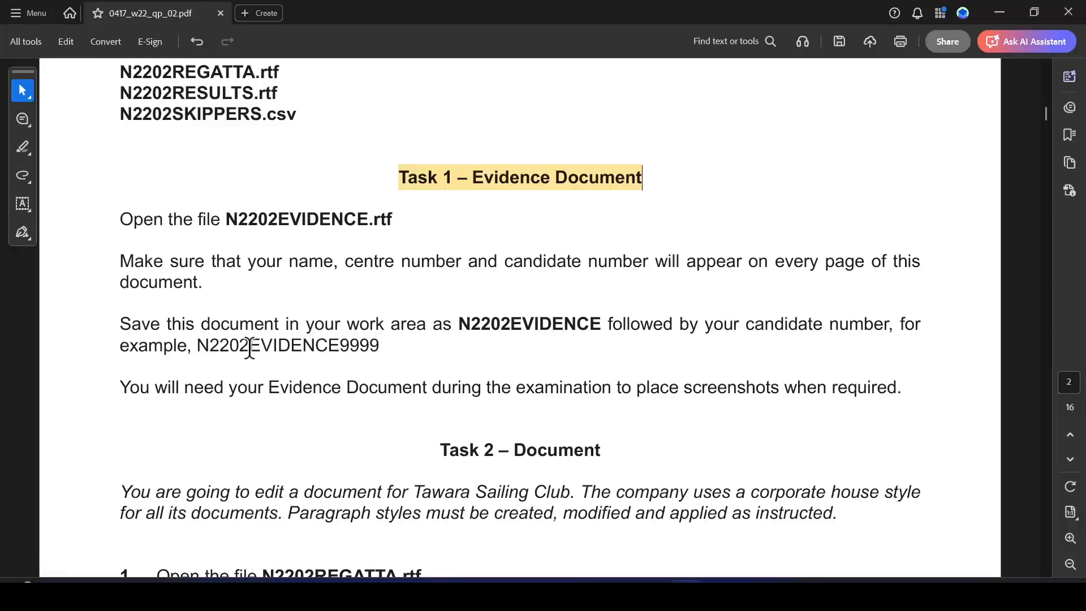
pyautogui.moveTo(457, 326); pyautogui.dragTo(601, 324)
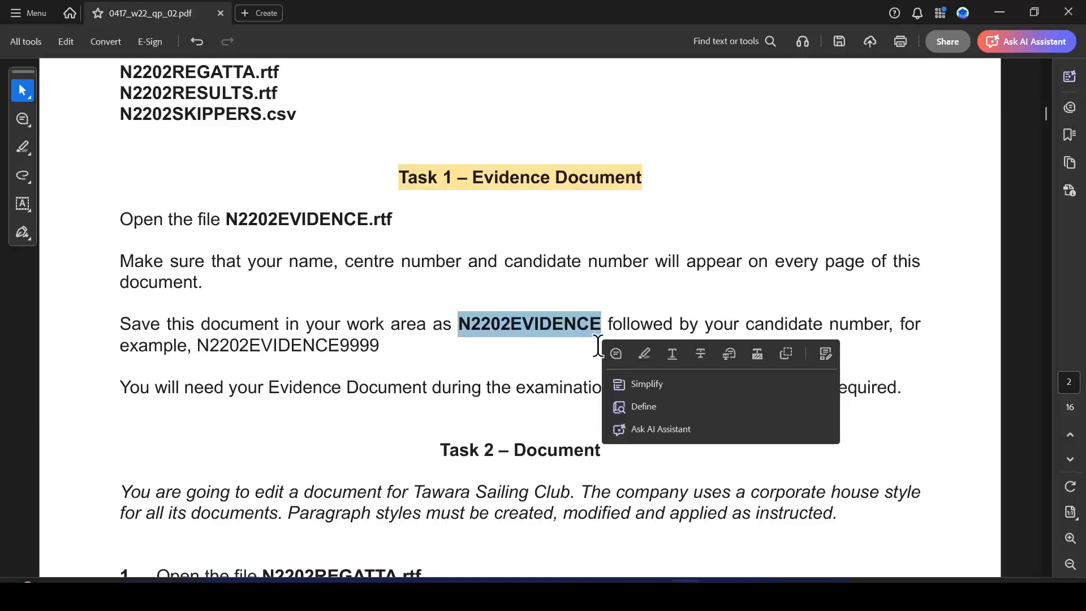
pyautogui.click(644, 354)
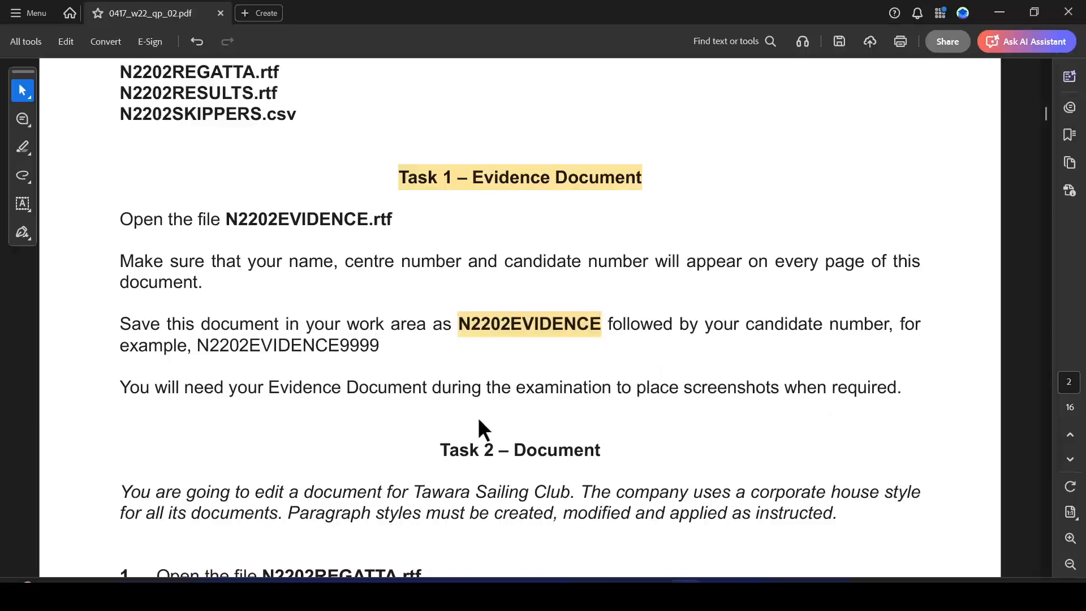
# Switch to the folder 11_0417_02_Confidential Source Files November 2022, open N2202EVIDENCE.rtf in Word and enable editing.
pyautogui.moveTo(676, 564)
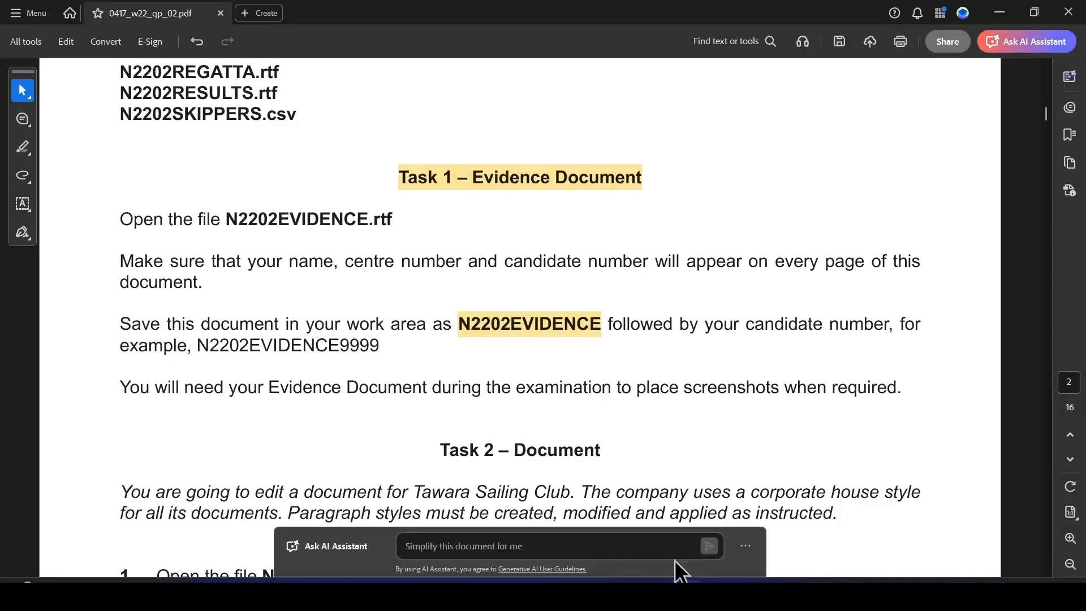
pyautogui.click(656, 581)
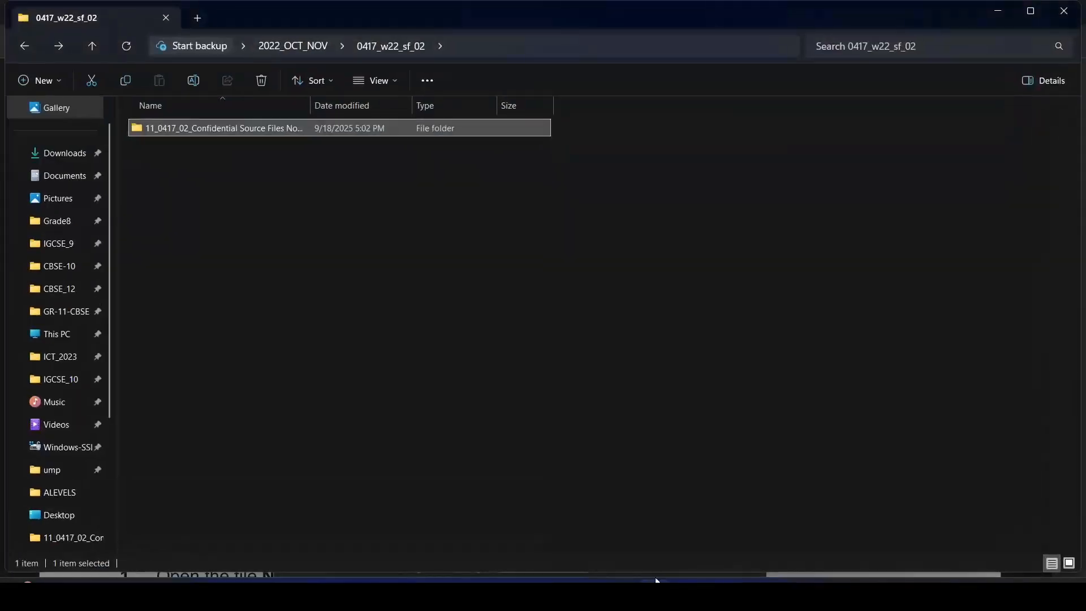
pyautogui.doubleClick(184, 131)
pyautogui.doubleClick(186, 147)
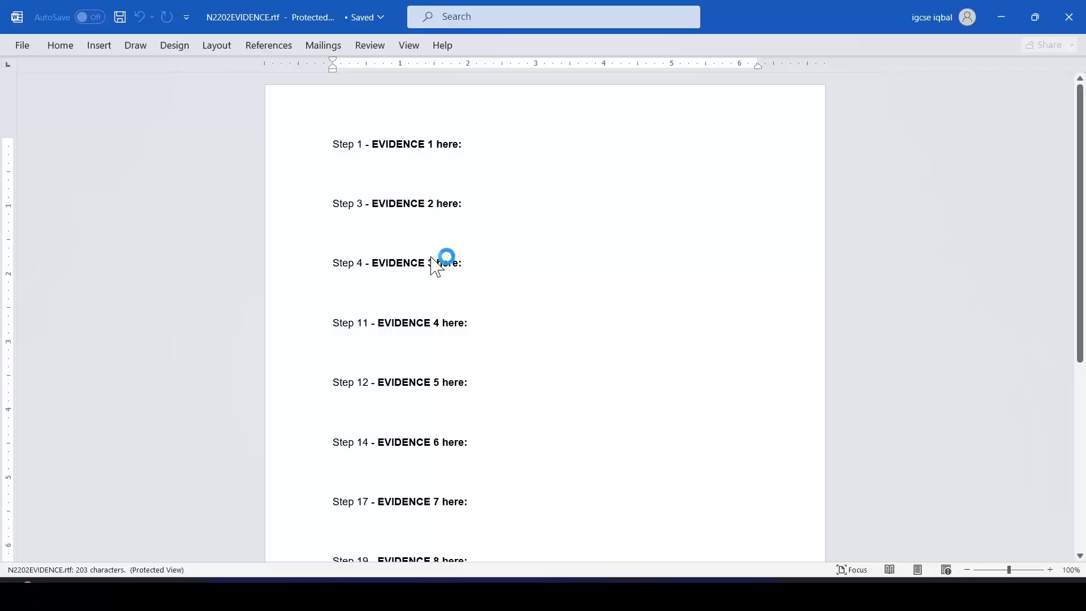
pyautogui.click(597, 67)
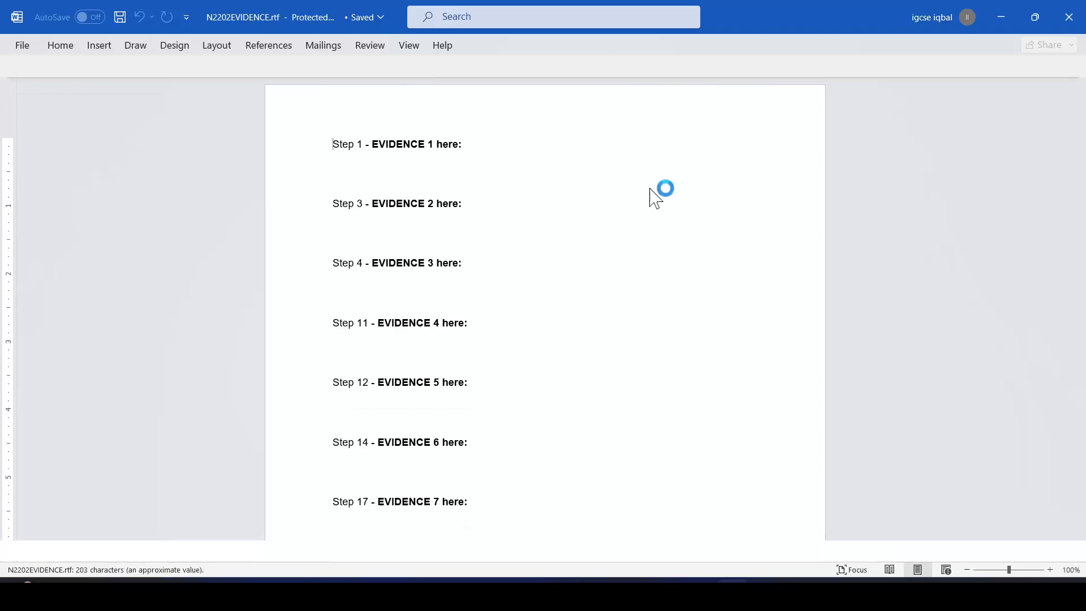
# Save the evidence document as N2202EVIDENCE1234 in Word Document (*.docx) format in the November 2022 source files folder.
pyautogui.click(25, 47)
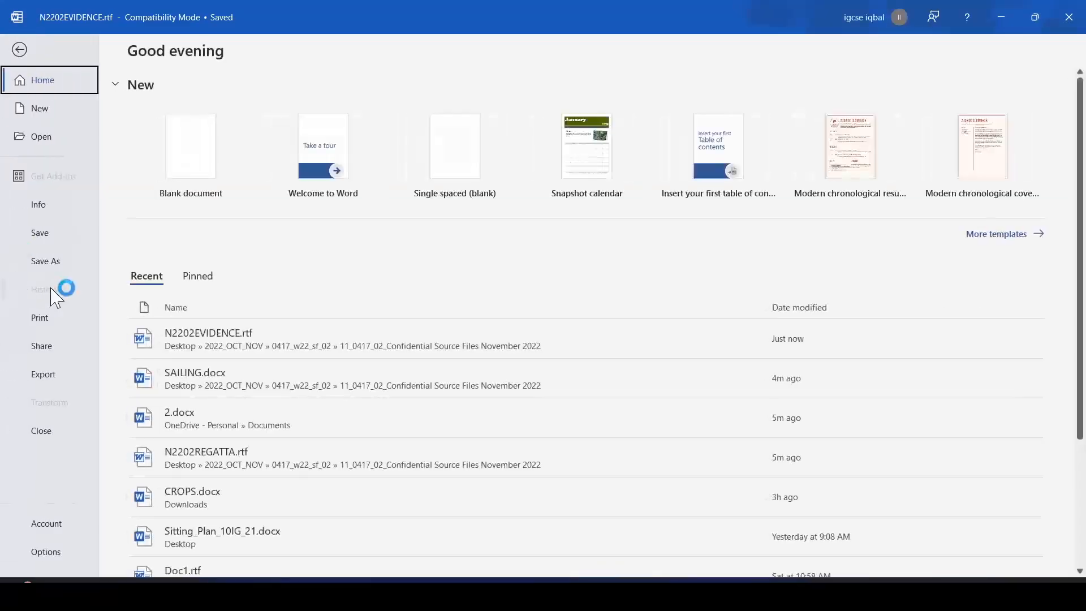
pyautogui.click(56, 262)
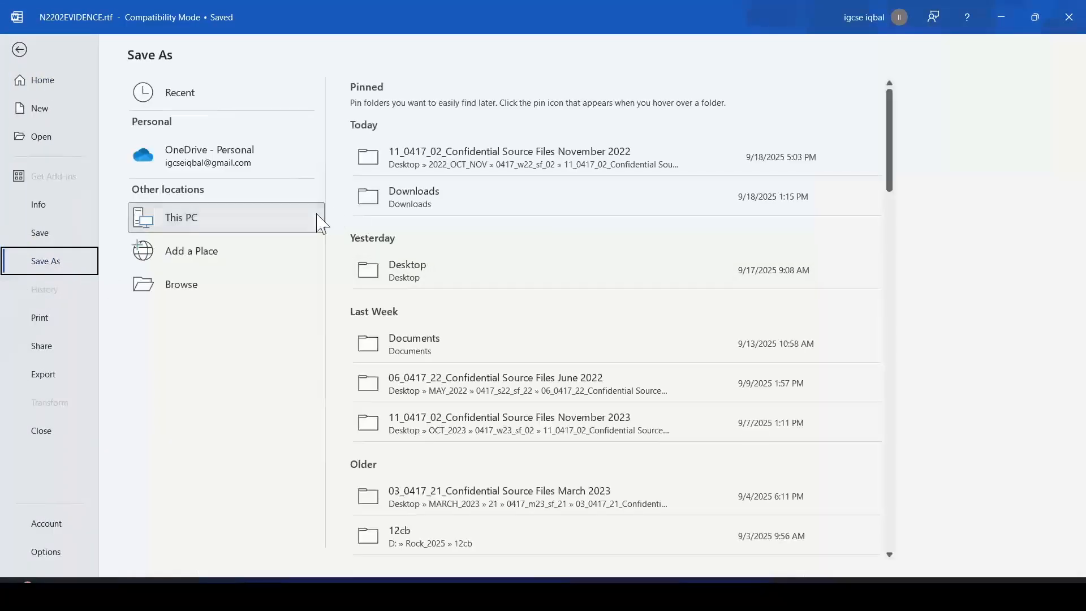
pyautogui.click(497, 153)
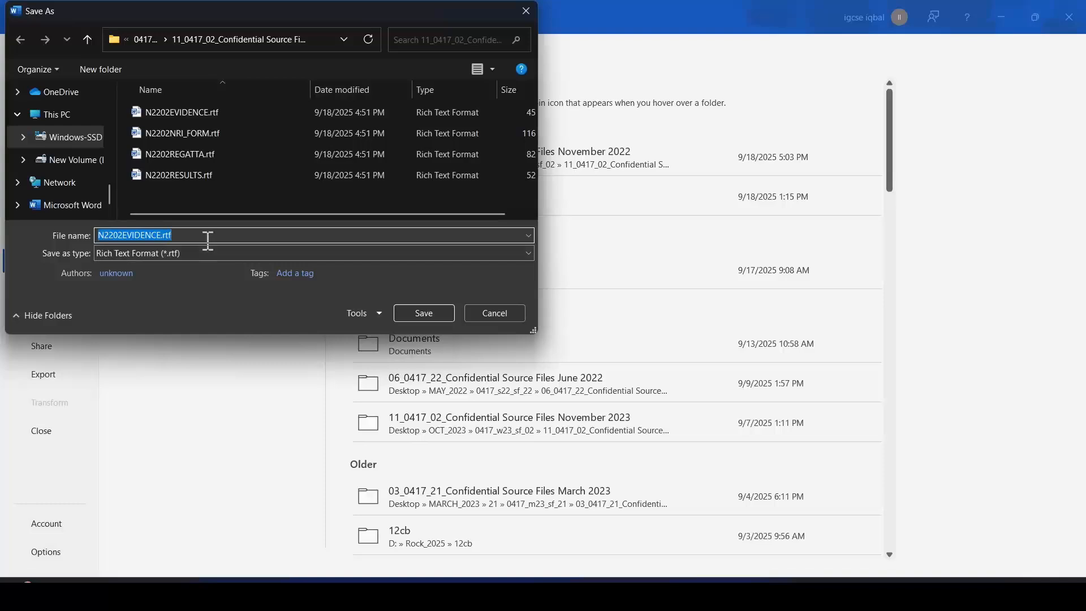
pyautogui.click(208, 239)
pyautogui.press('BackSpace')
pyautogui.press('BackSpace')
pyautogui.press('BackSpace')
pyautogui.press('BackSpace')
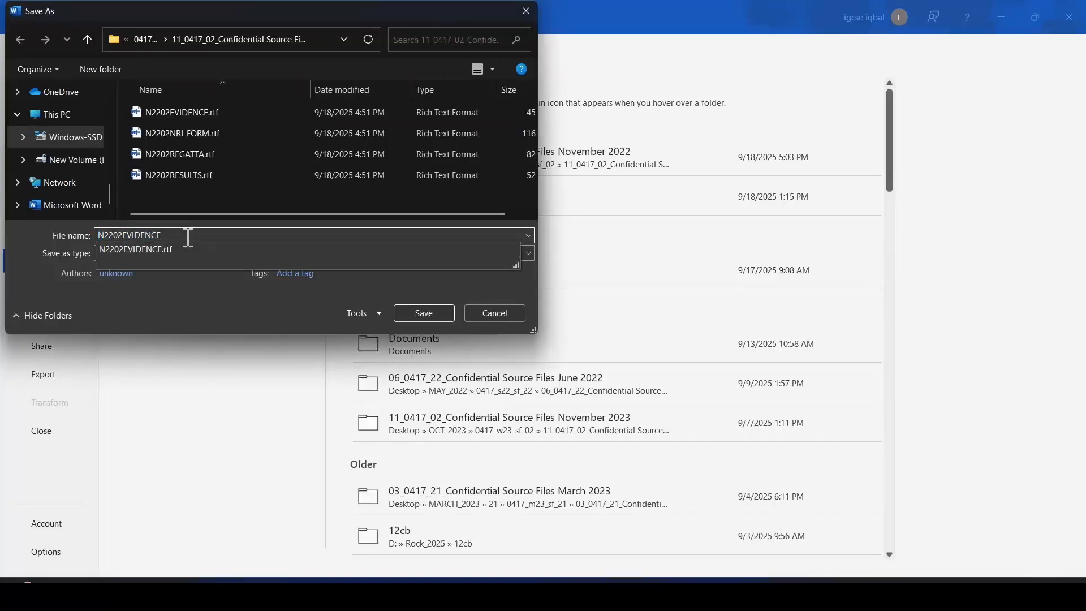
pyautogui.write('1234')
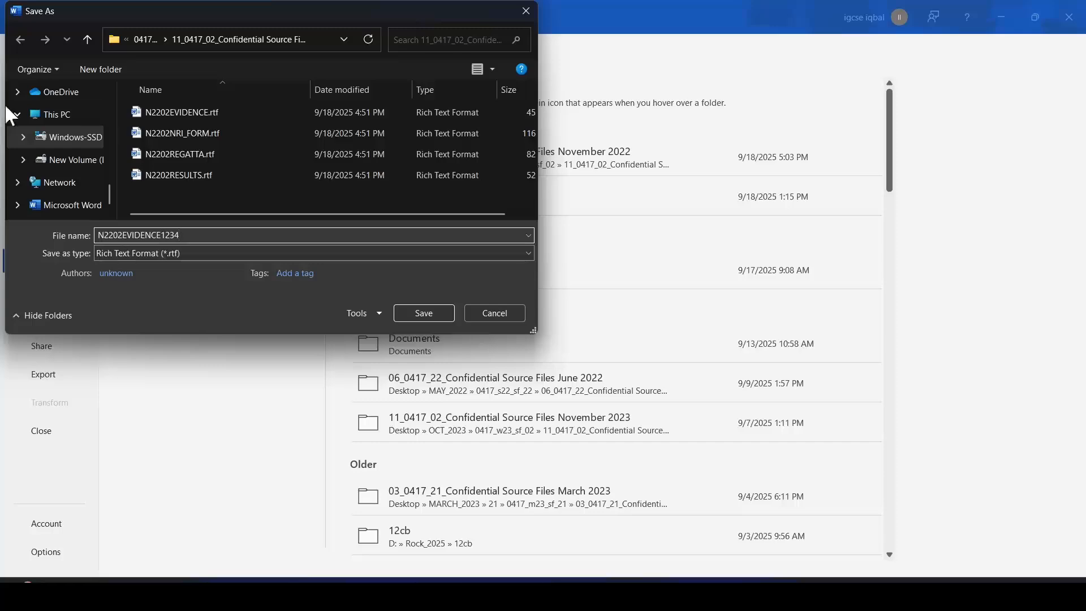
pyautogui.click(217, 258)
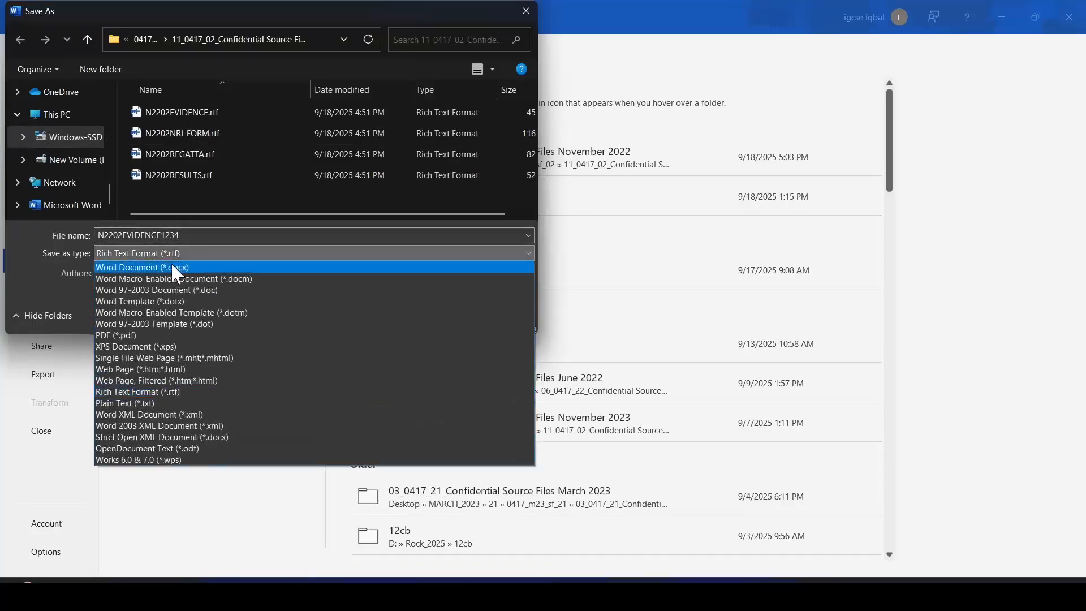
pyautogui.click(171, 264)
pyautogui.click(421, 339)
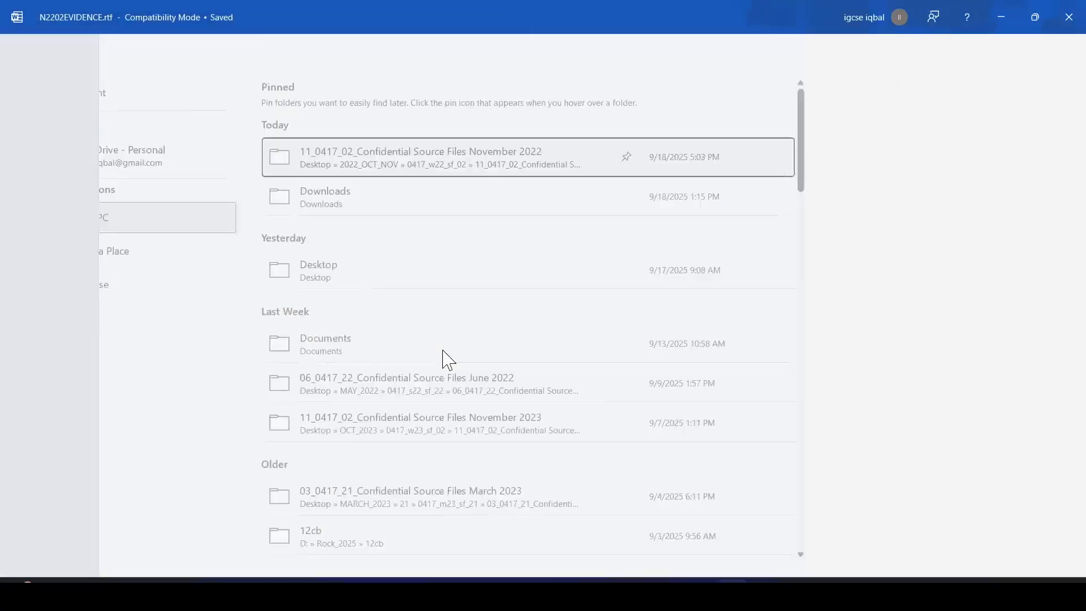
# Return to the exam paper 0417_w22_qp_02.pdf and highlight the heading "Task 2 – Document".
pyautogui.click(988, 14)
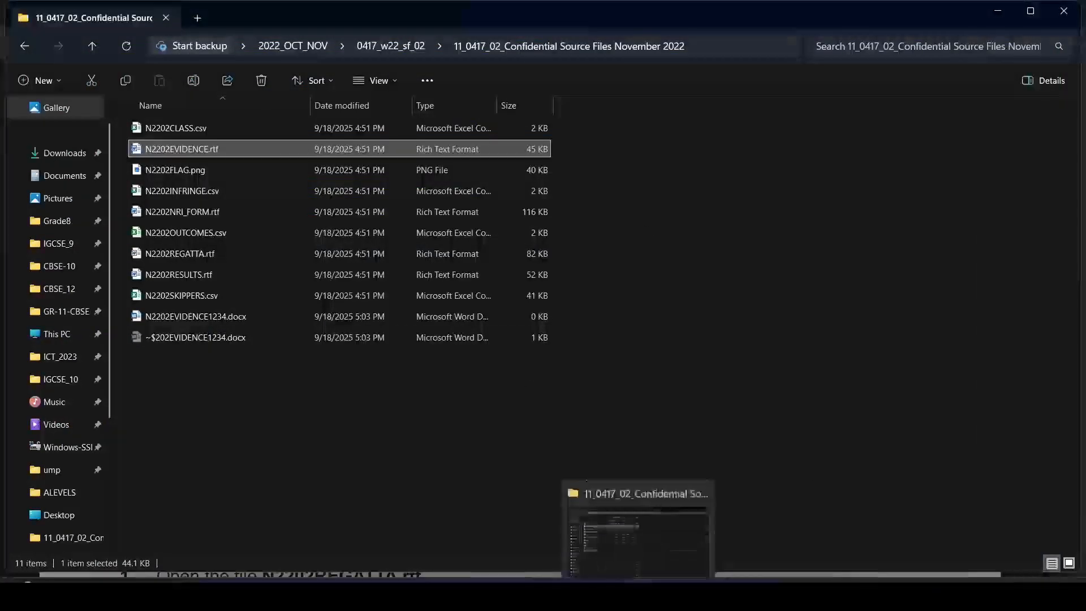
pyautogui.click(639, 595)
pyautogui.moveTo(670, 595)
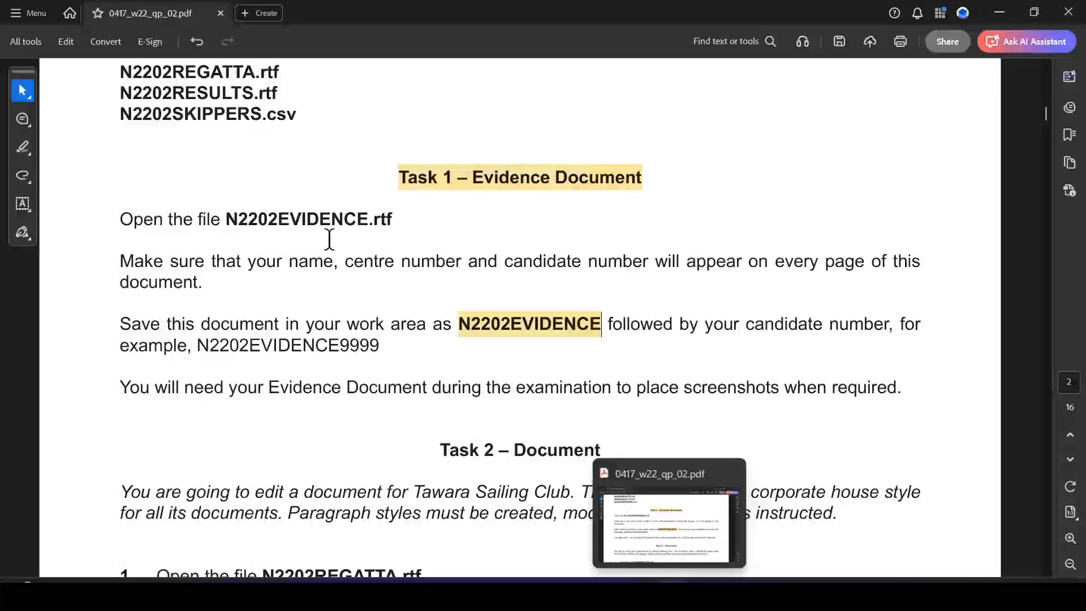
pyautogui.scroll(-3, 376, 461)
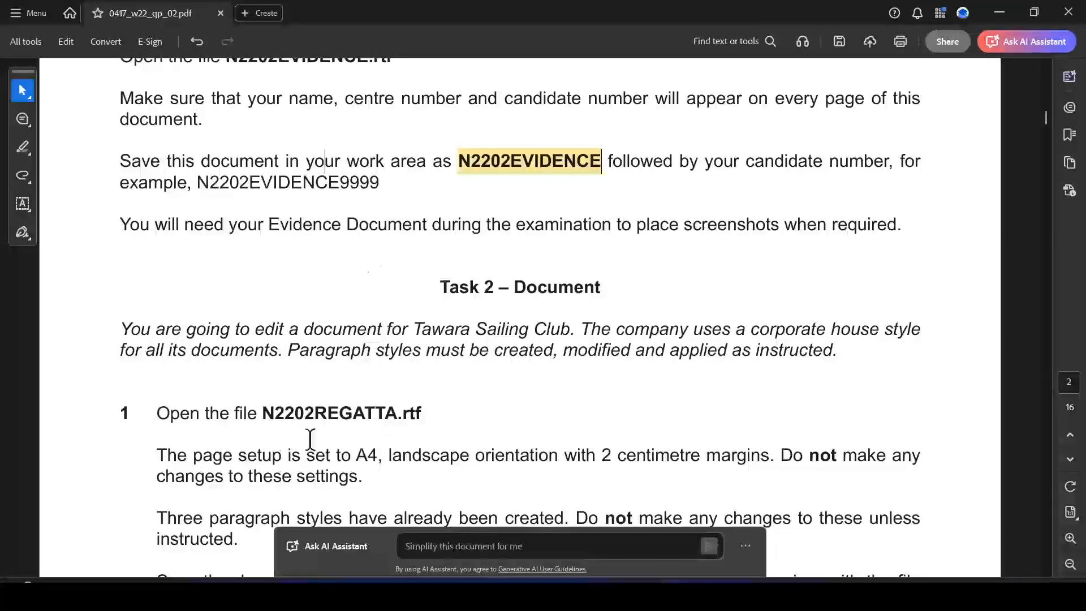
pyautogui.scroll(-3, 359, 241)
pyautogui.moveTo(441, 124); pyautogui.dragTo(601, 124)
pyautogui.click(634, 154)
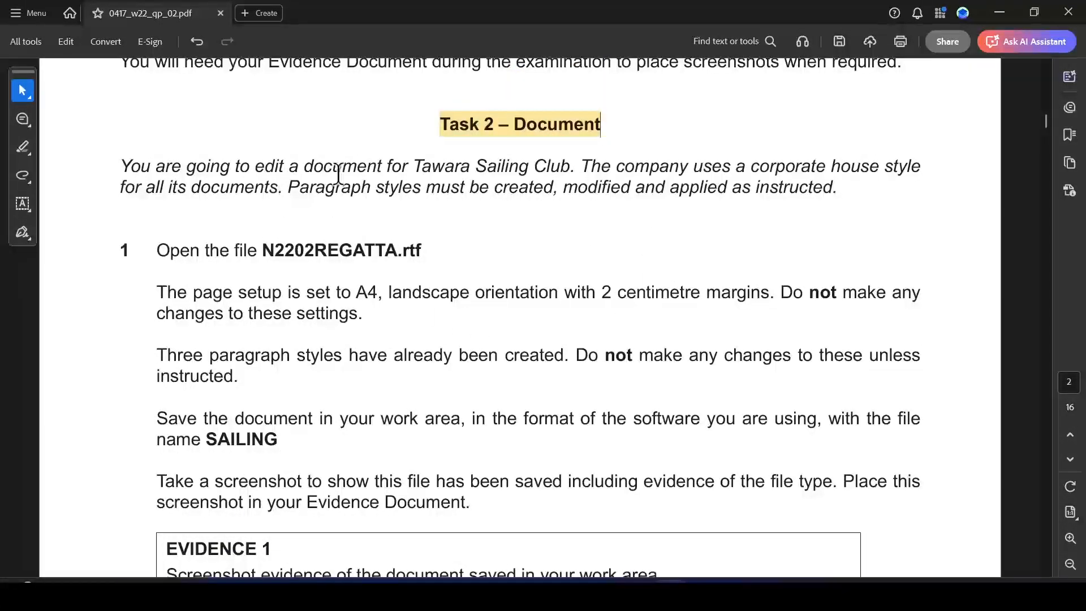
# Highlight "Tawara Sailing Club" and "created, modified and applied" in the Task 2 introduction.
pyautogui.moveTo(420, 166); pyautogui.dragTo(571, 166)
pyautogui.click(605, 198)
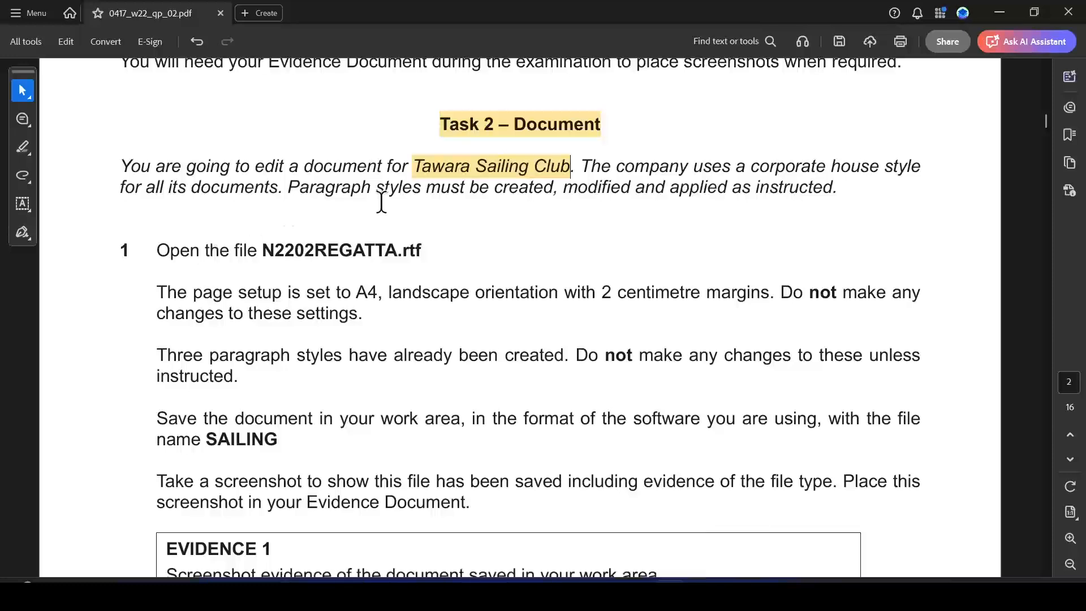
pyautogui.moveTo(497, 194); pyautogui.dragTo(727, 189)
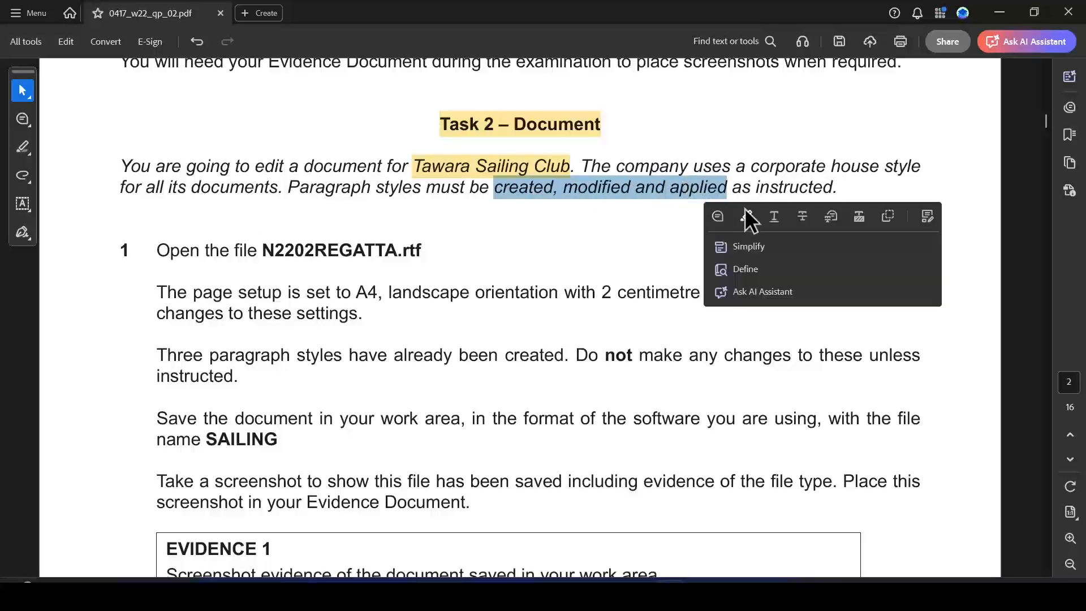
pyautogui.click(745, 214)
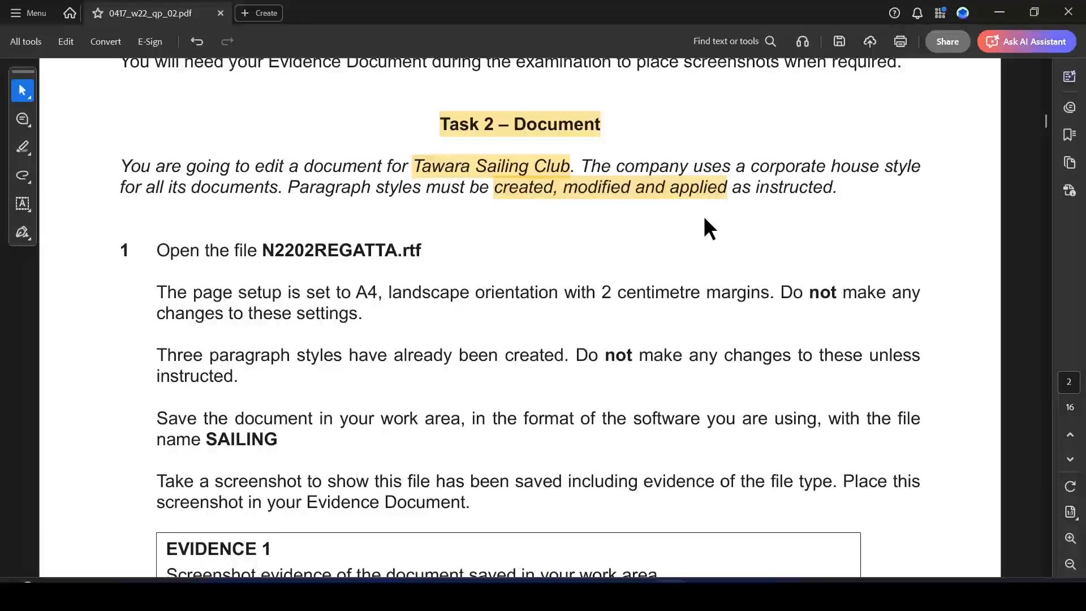
# Highlight N2202REGATTA.rtf and "A4, landscape orientation with 2 centimetre margins." in the instructions of question 1.
pyautogui.scroll(-1, 453, 272)
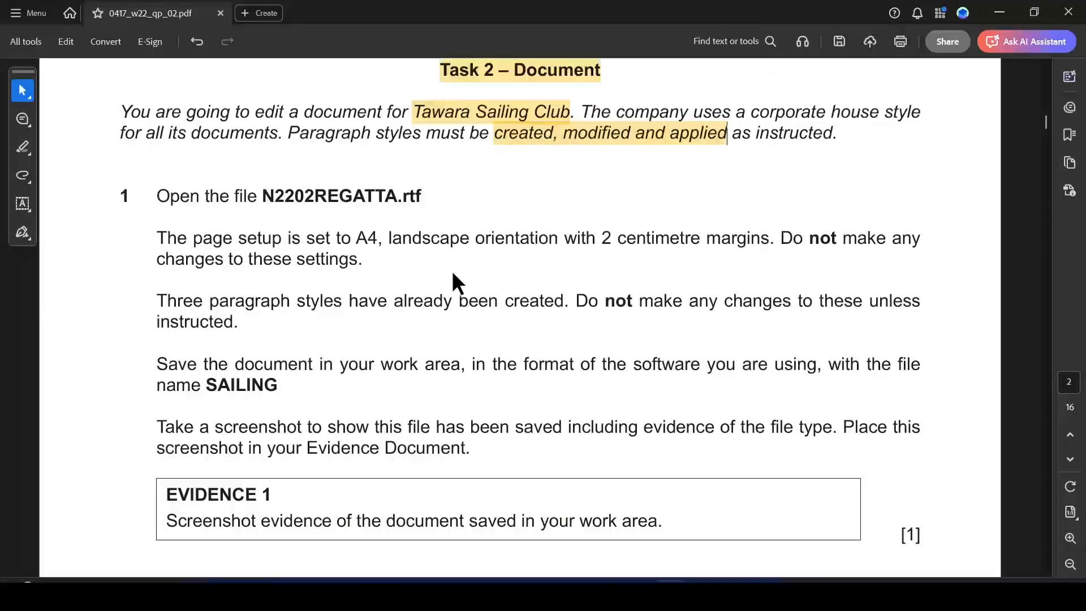
pyautogui.moveTo(263, 197); pyautogui.dragTo(424, 192)
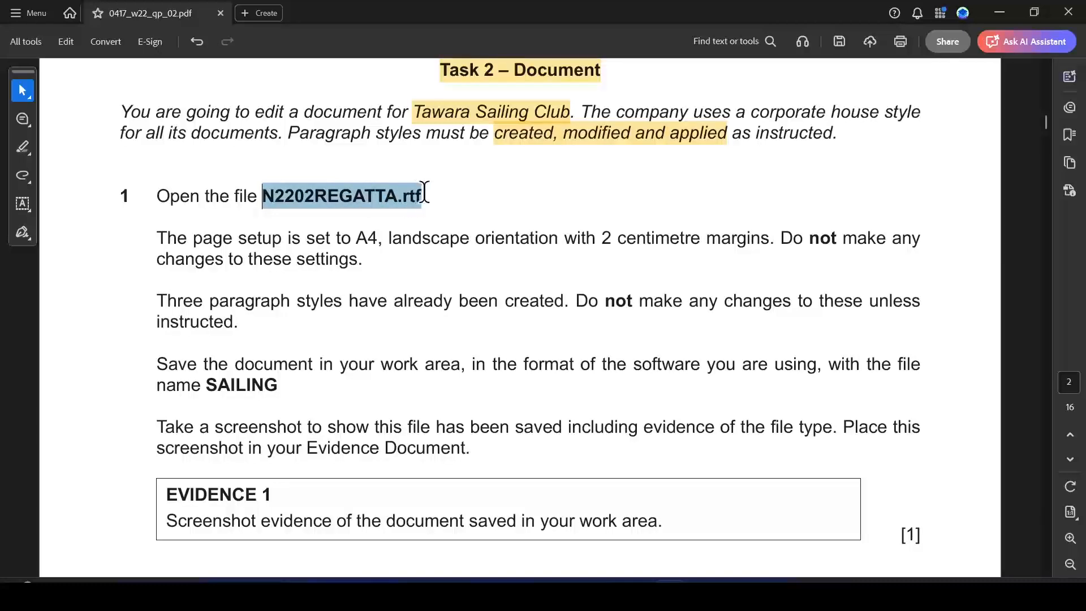
pyautogui.click(466, 224)
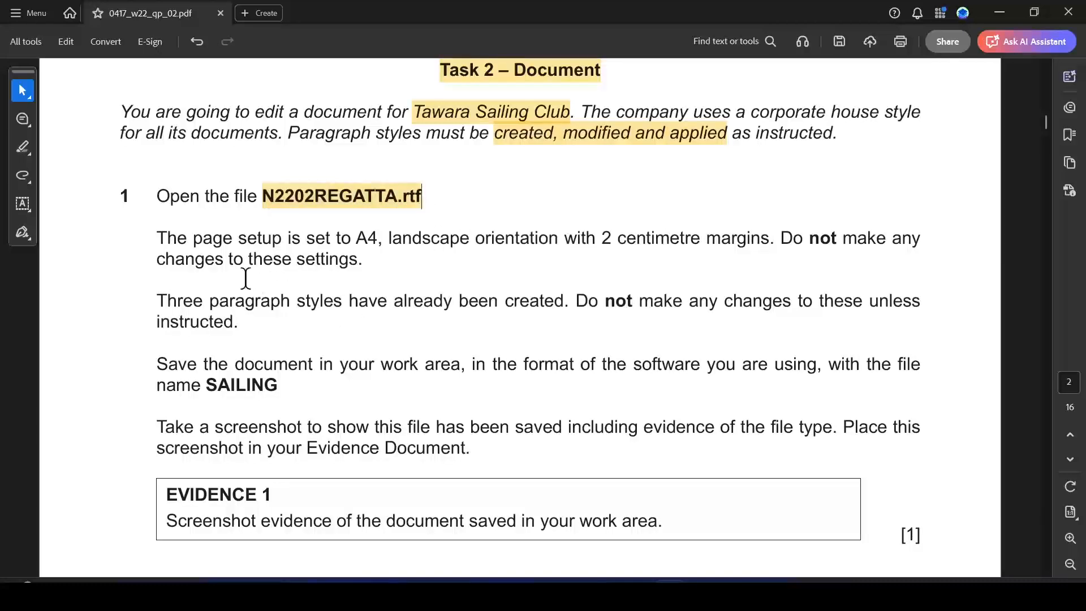
pyautogui.moveTo(356, 238); pyautogui.dragTo(735, 245)
pyautogui.click(756, 246)
pyautogui.moveTo(770, 239); pyautogui.dragTo(356, 238)
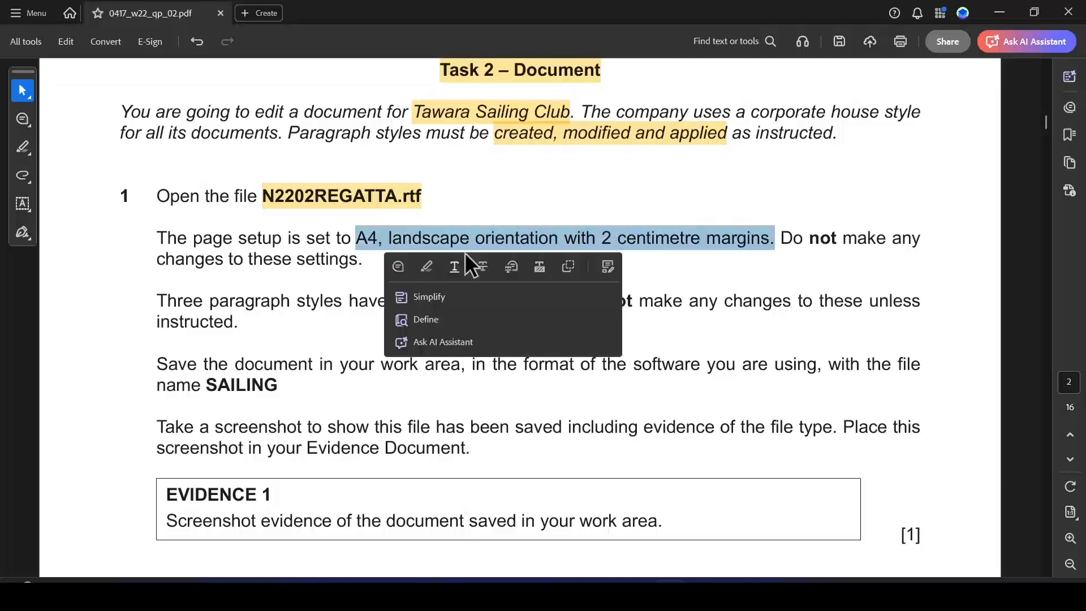
pyautogui.click(454, 269)
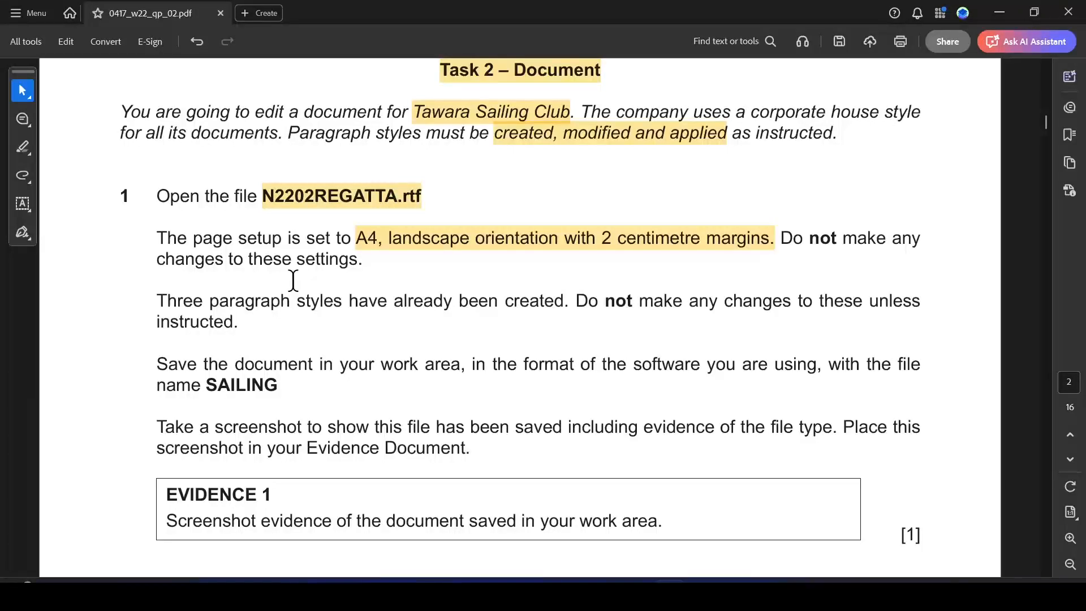
# Highlight the required file name SAILING in question 1's save instruction.
pyautogui.scroll(-3, 262, 338)
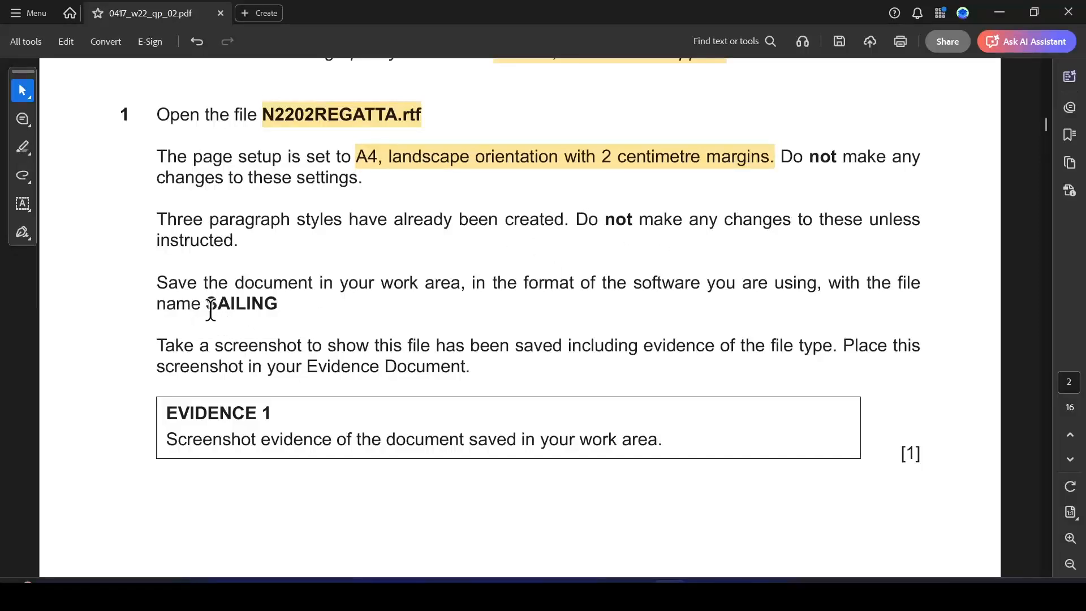
pyautogui.moveTo(206, 304); pyautogui.dragTo(278, 308)
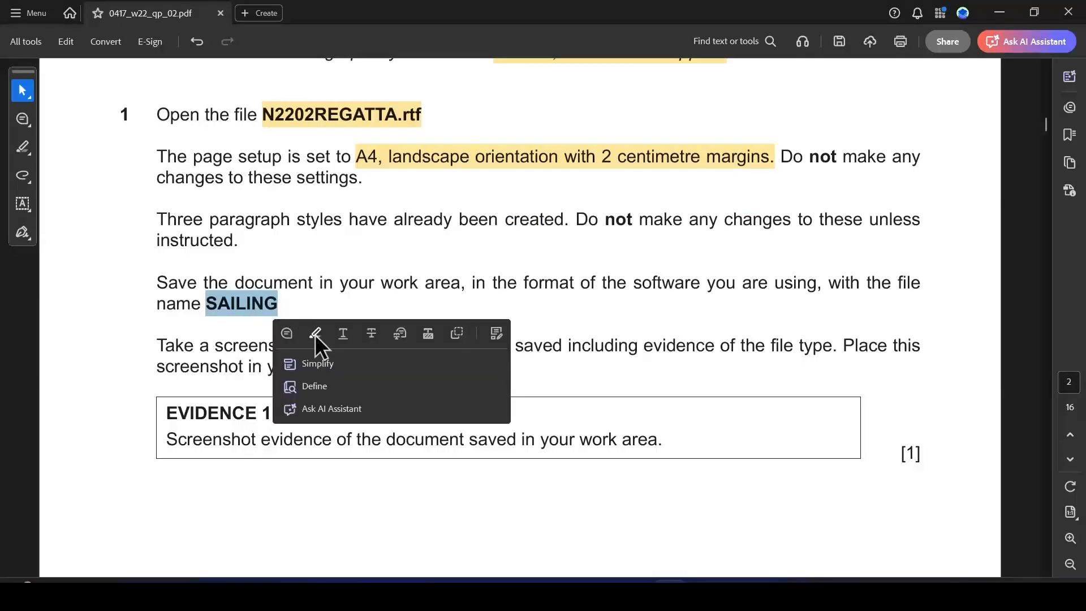
pyautogui.click(315, 334)
# Switch to the source files folder and open N2202REGATTA.rtf in Word.
pyautogui.moveTo(645, 571)
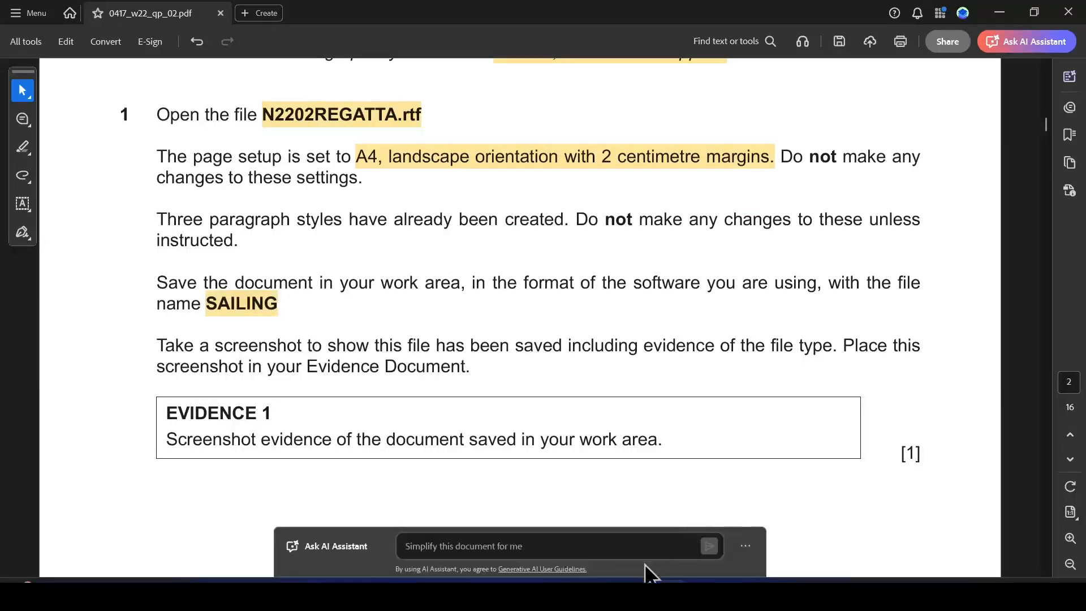
pyautogui.click(640, 594)
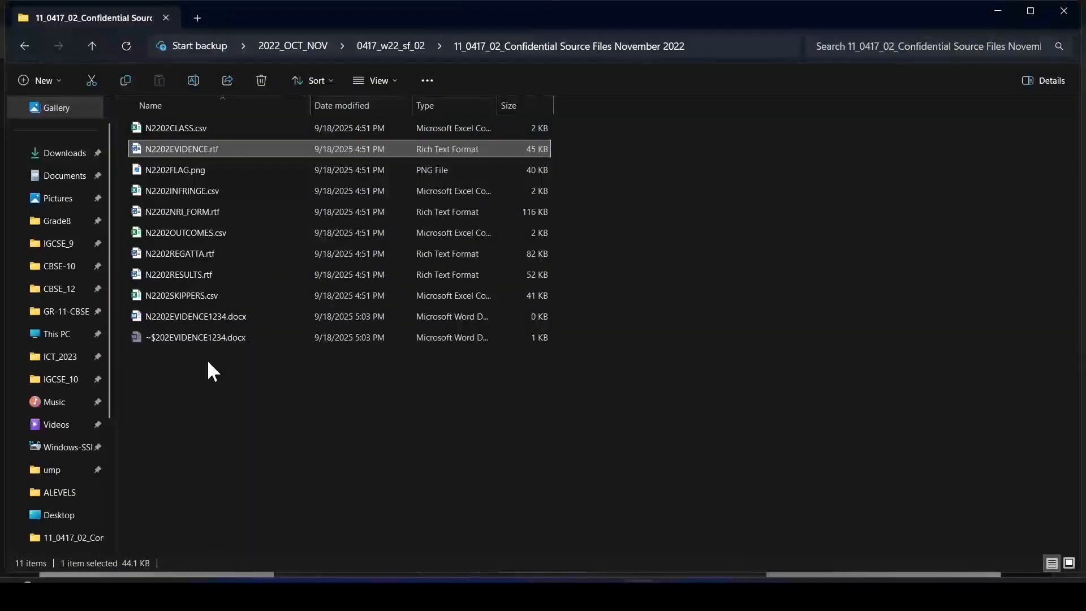
pyautogui.doubleClick(208, 253)
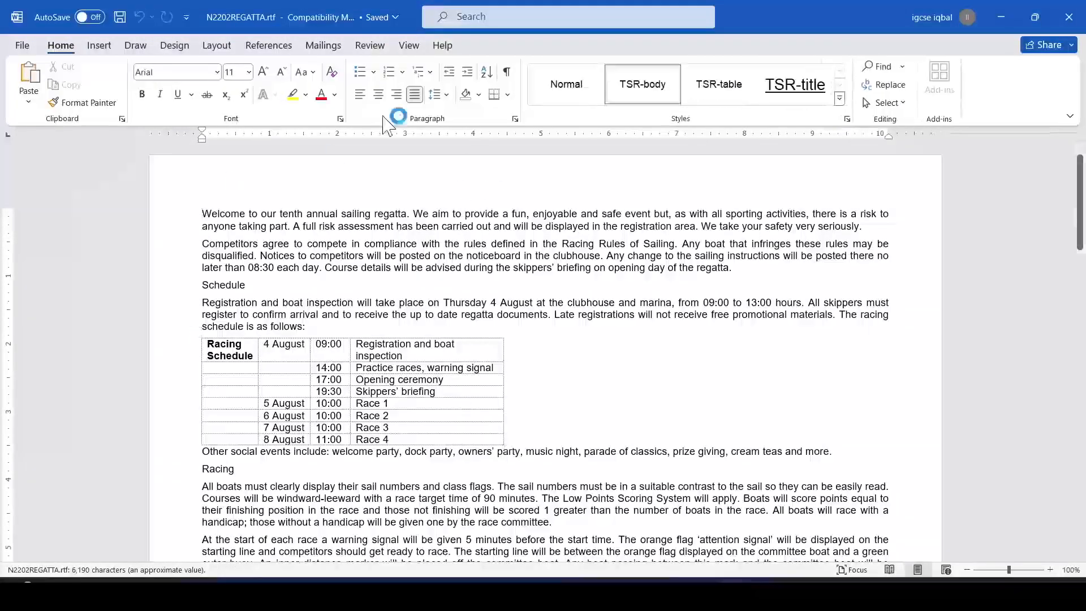
# Prepare to save a copy of the regatta document as SAILING in Word Document (*.docx) format in the source files folder.
pyautogui.click(24, 46)
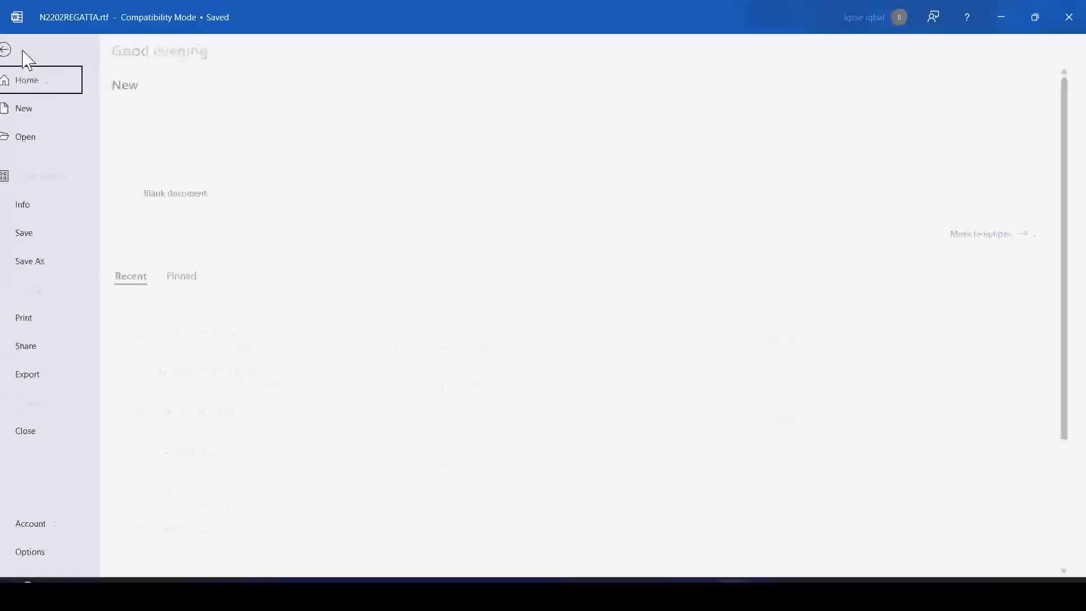
pyautogui.click(52, 260)
pyautogui.click(469, 150)
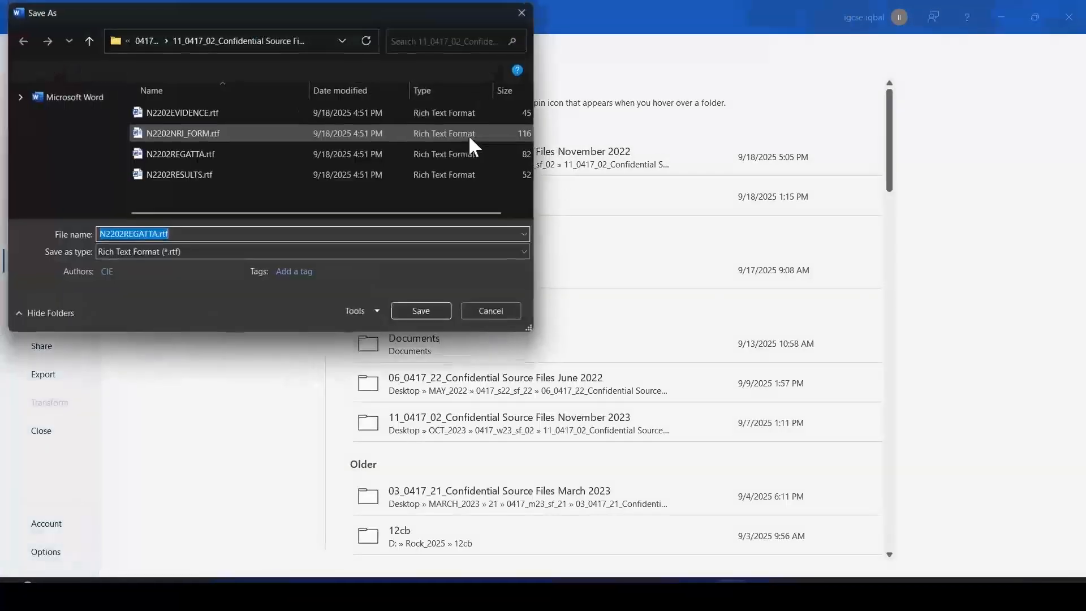
pyautogui.write('SAILING')
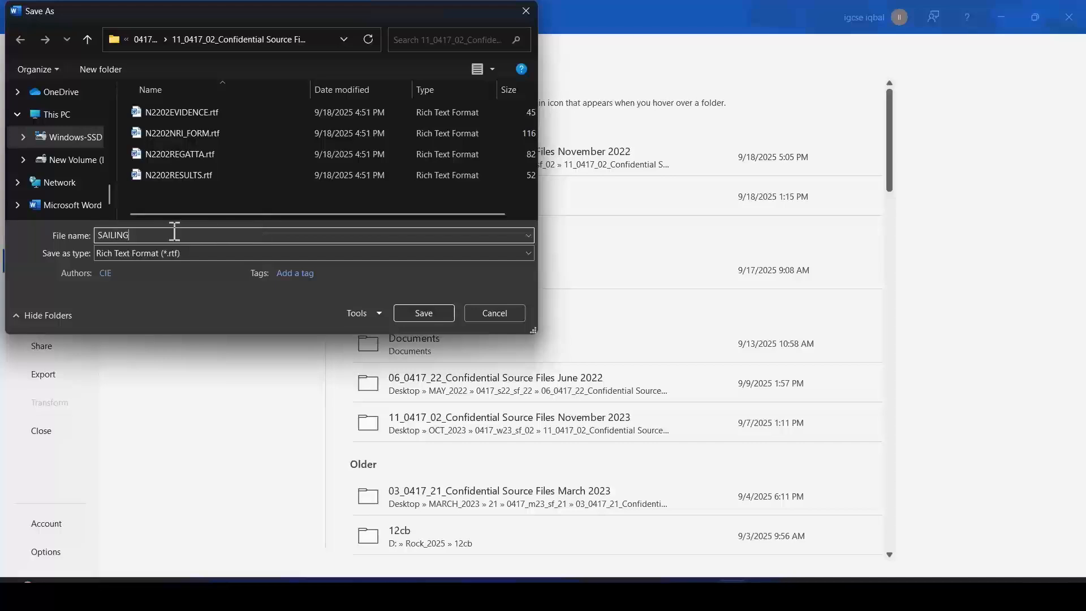
pyautogui.click(212, 252)
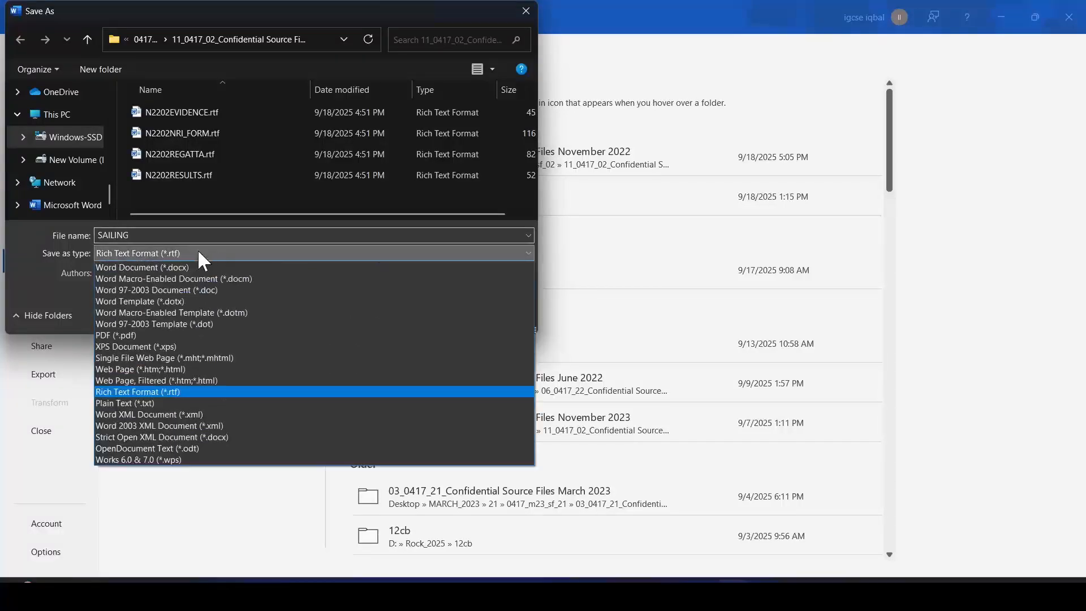
pyautogui.click(164, 265)
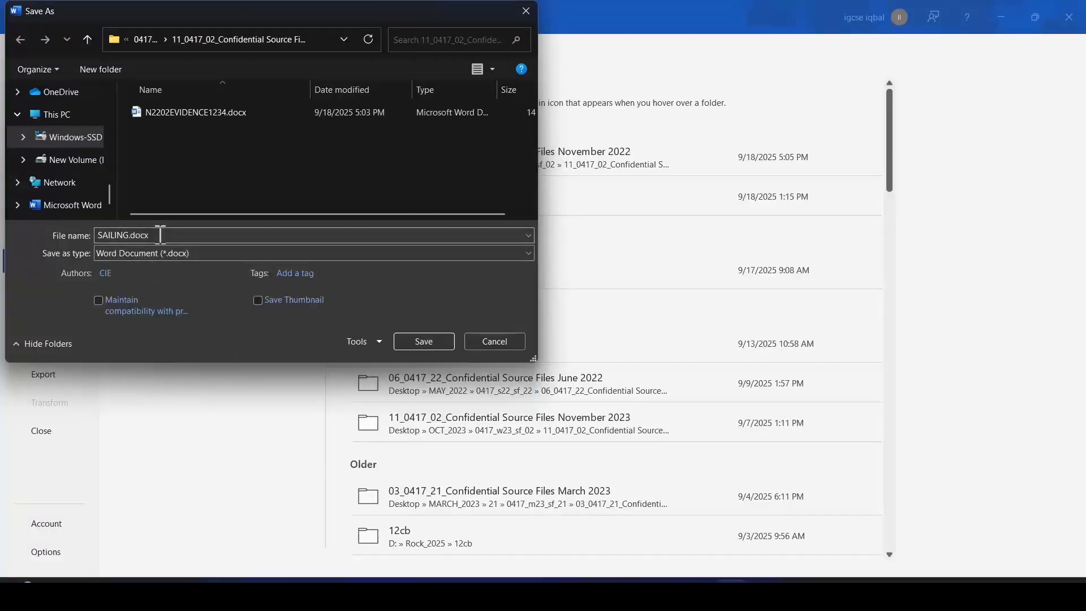
pyautogui.click(242, 231)
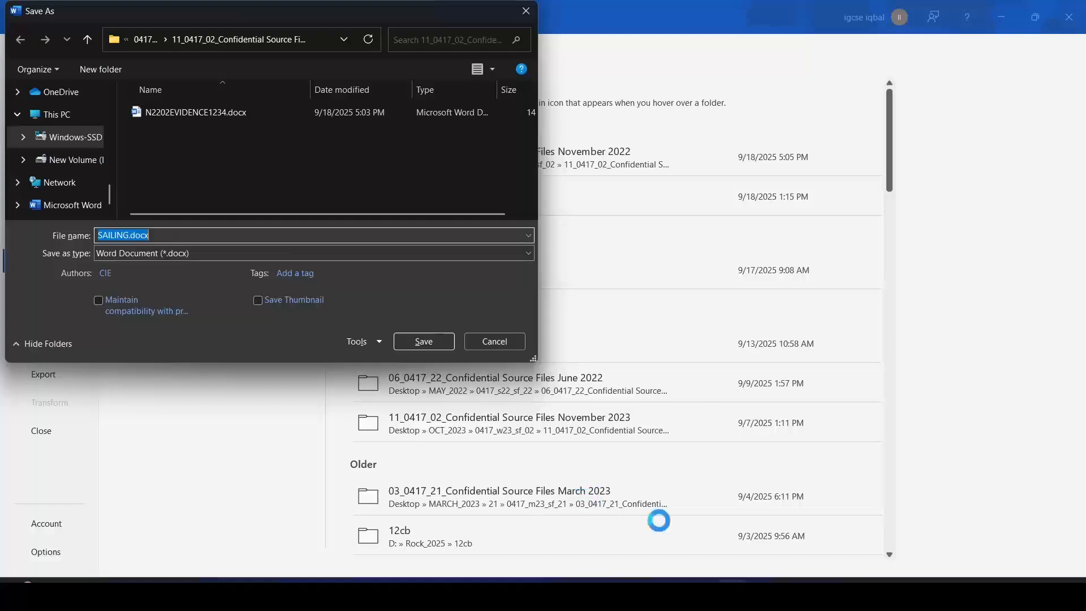
# Switch to the question paper and highlight "Take a screenshot to show this file has been saved" in question 1.
pyautogui.click(670, 594)
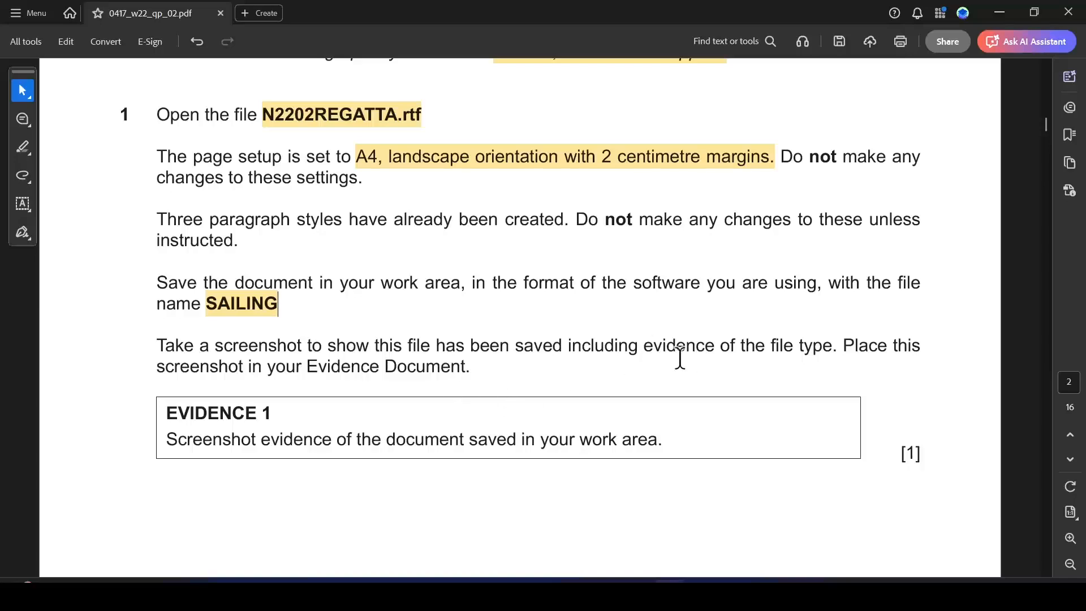
pyautogui.hotkey('alt', 'Tab')
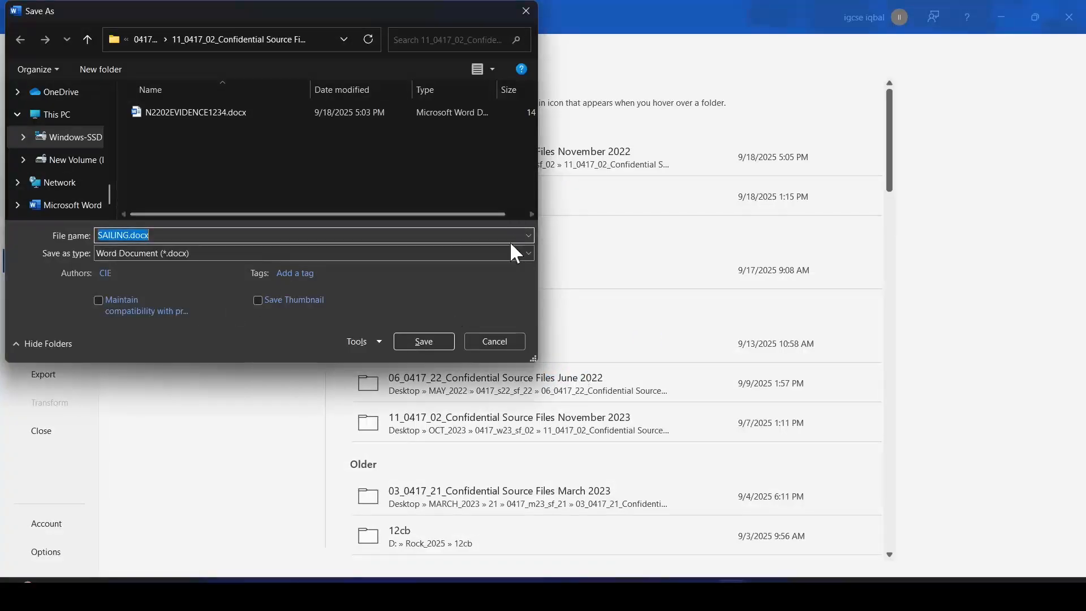
pyautogui.hotkey('alt', 'Tab')
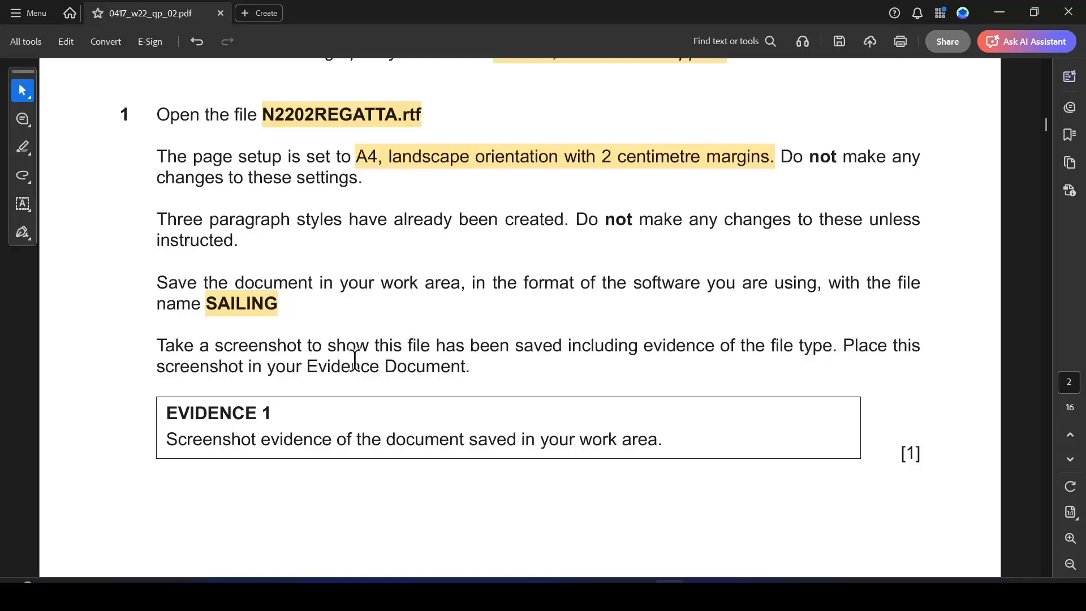
pyautogui.moveTo(168, 345); pyautogui.dragTo(561, 346)
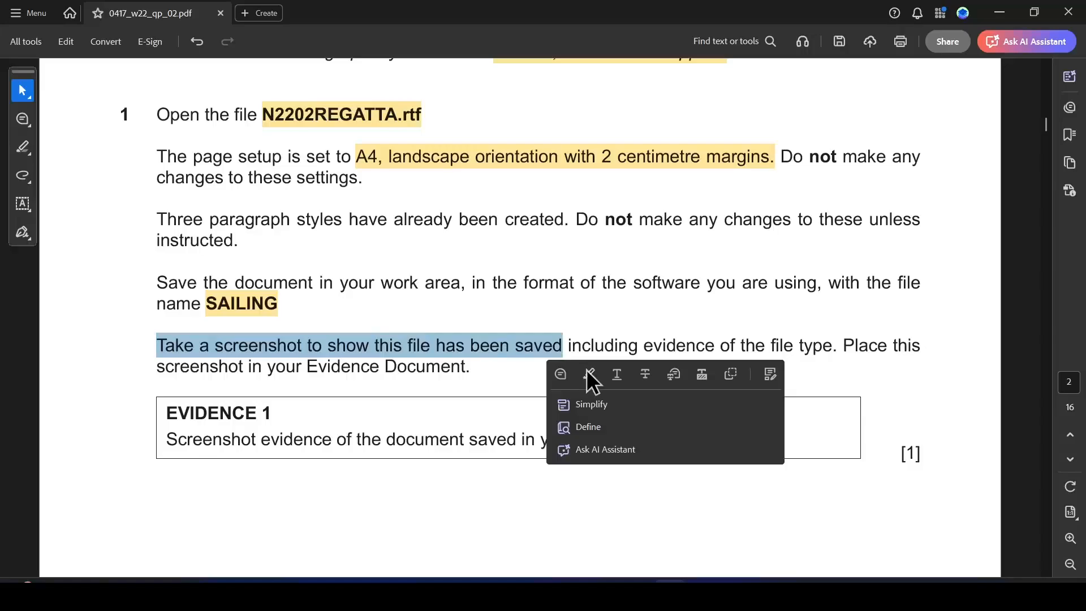
pyautogui.click(586, 372)
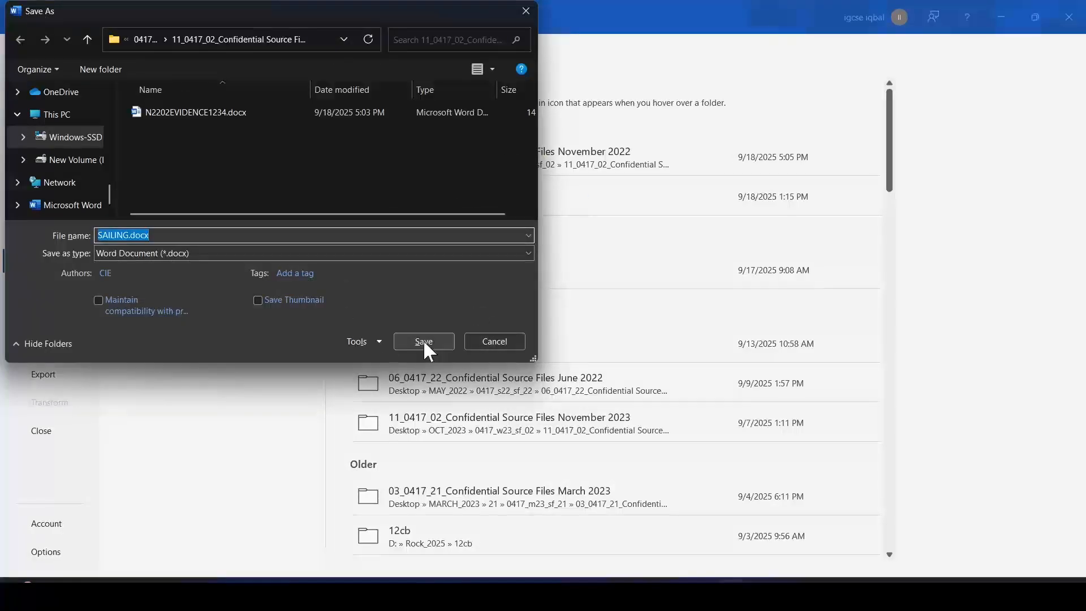
# Save the document as SAILING.docx and capture a screenshot of the source files folder showing the file and its type.
pyautogui.click(424, 341)
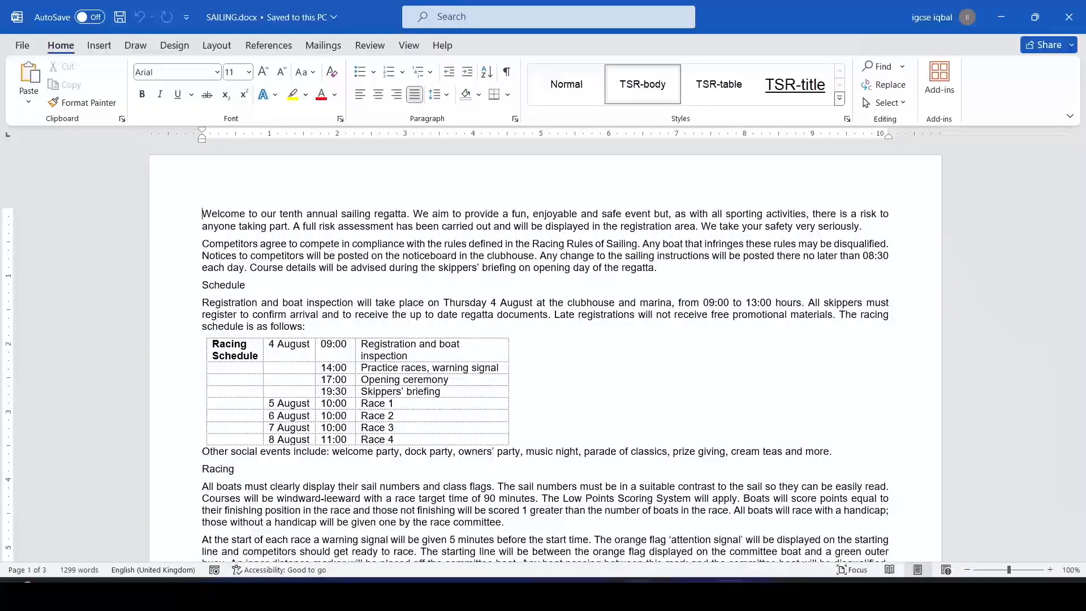
pyautogui.click(639, 594)
pyautogui.click(770, 413)
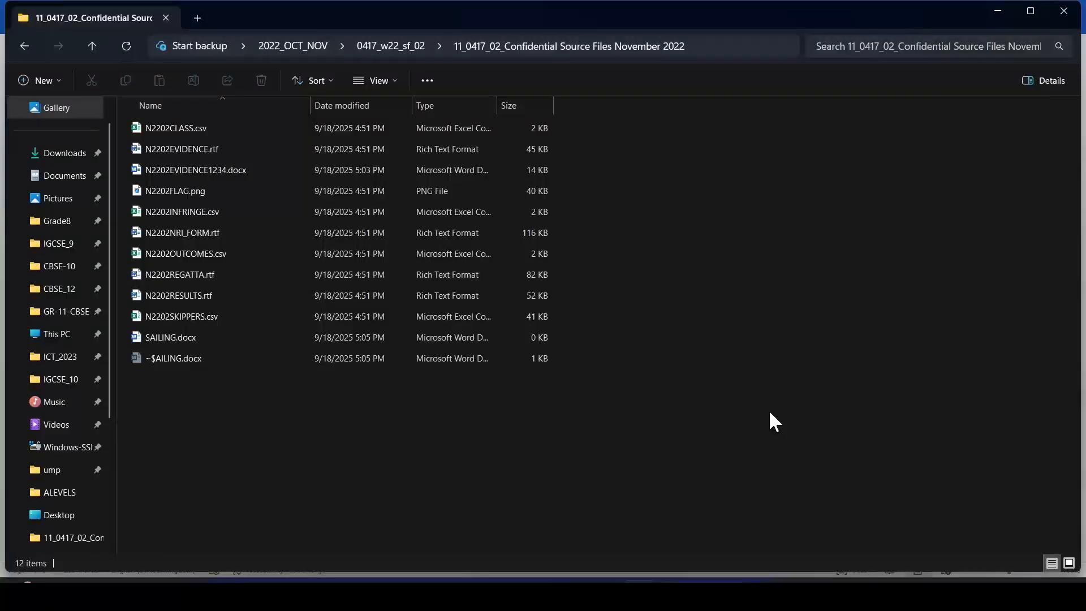
pyautogui.press('super+shift+s')
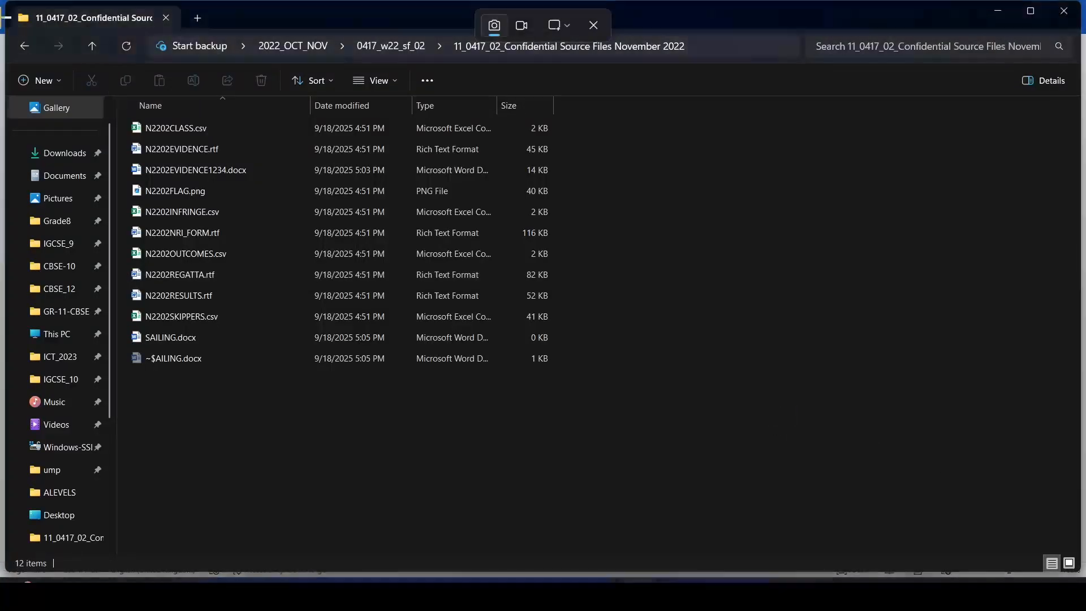
pyautogui.moveTo(16, 1); pyautogui.dragTo(569, 349)
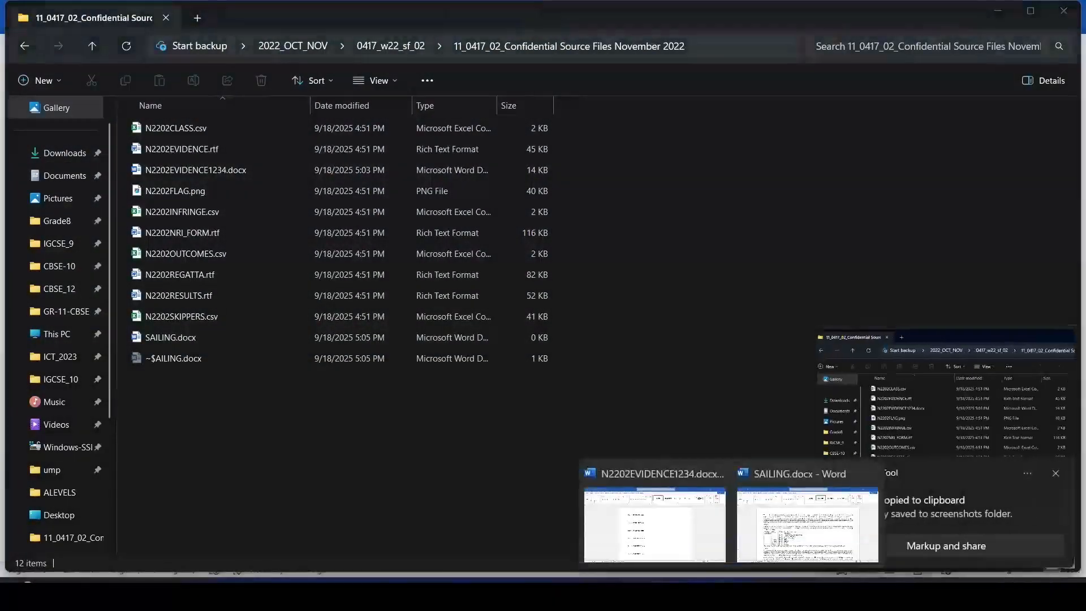
# Paste the screenshot under "EVIDENCE 1 here:" in N2202EVIDENCE1234.docx and shrink it proportionally.
pyautogui.click(686, 544)
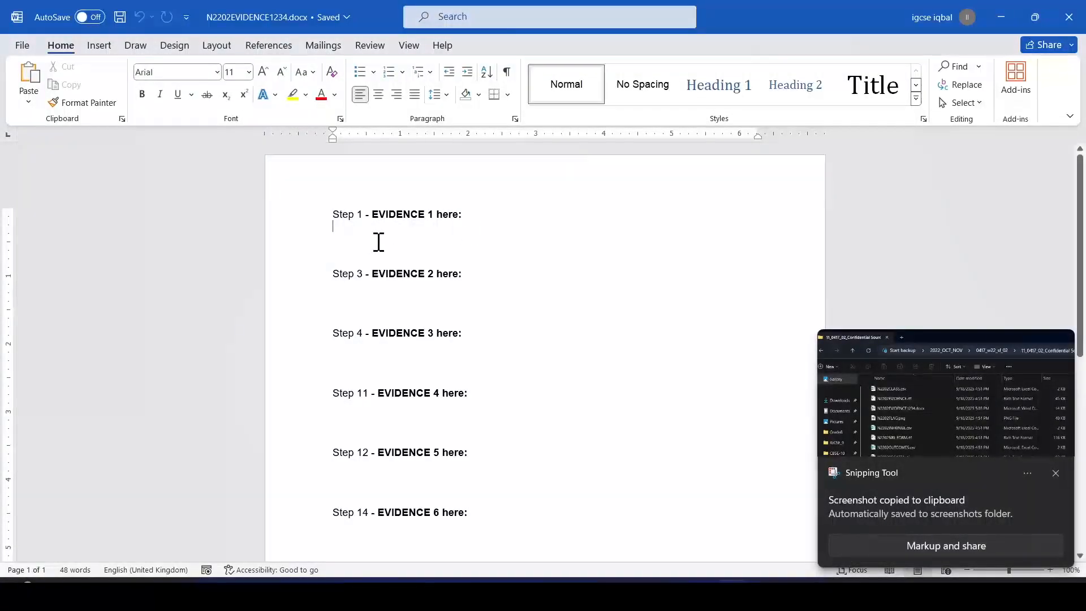
pyautogui.hotkey('ctrl', 'v')
pyautogui.click(670, 426)
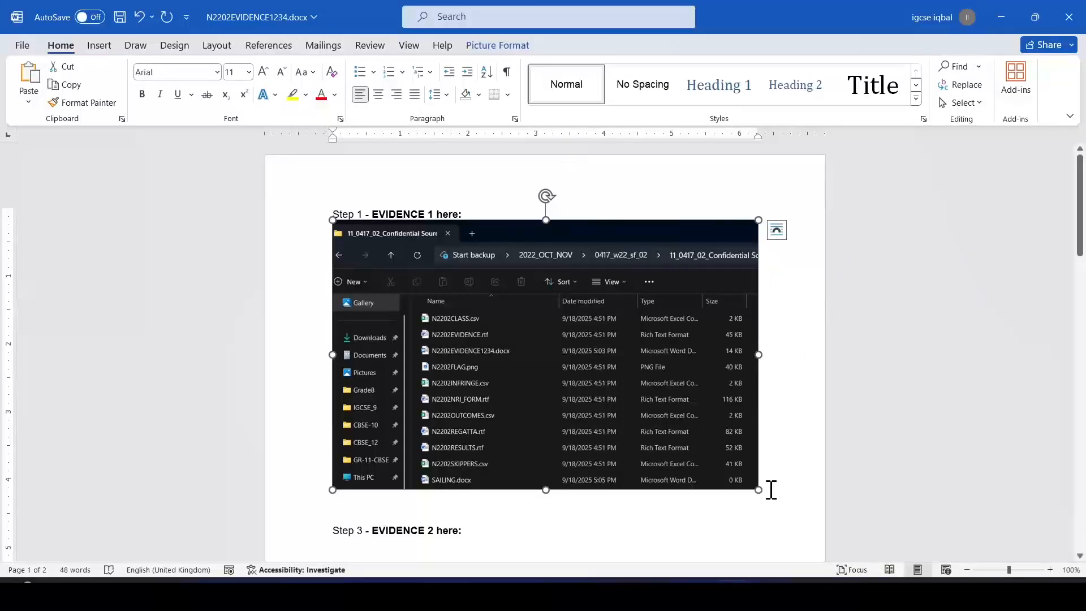
pyautogui.moveTo(758, 490); pyautogui.dragTo(632, 411)
pyautogui.click(728, 396)
# Return to the question paper and highlight the wording about the saved document in the EVIDENCE 1 box.
pyautogui.hotkey('alt', 'Tab')
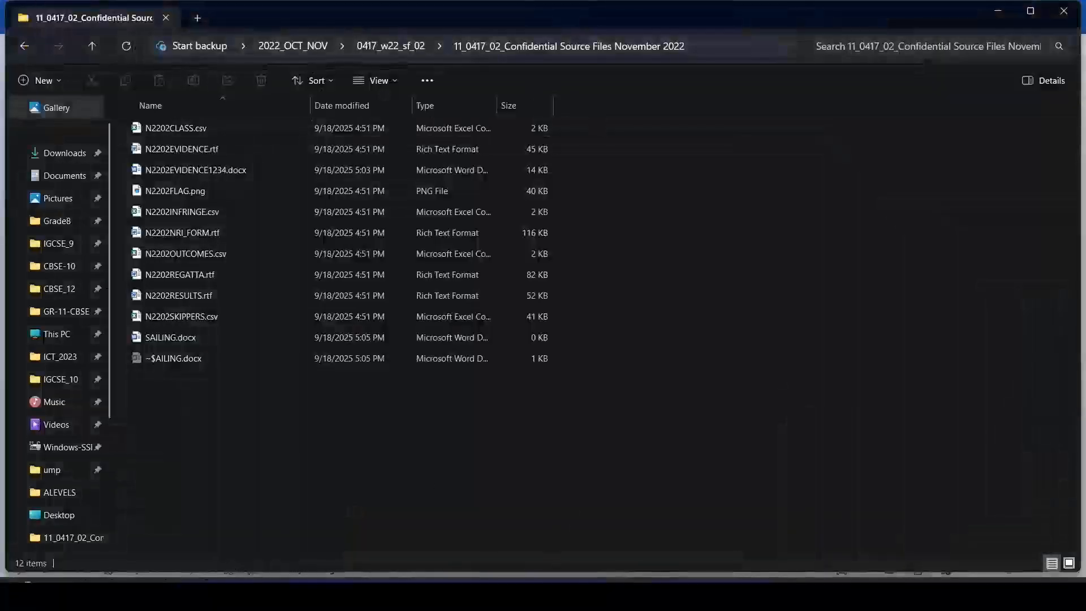
pyautogui.hotkey('alt', 'Tab')
pyautogui.scroll(-10, 354, 352)
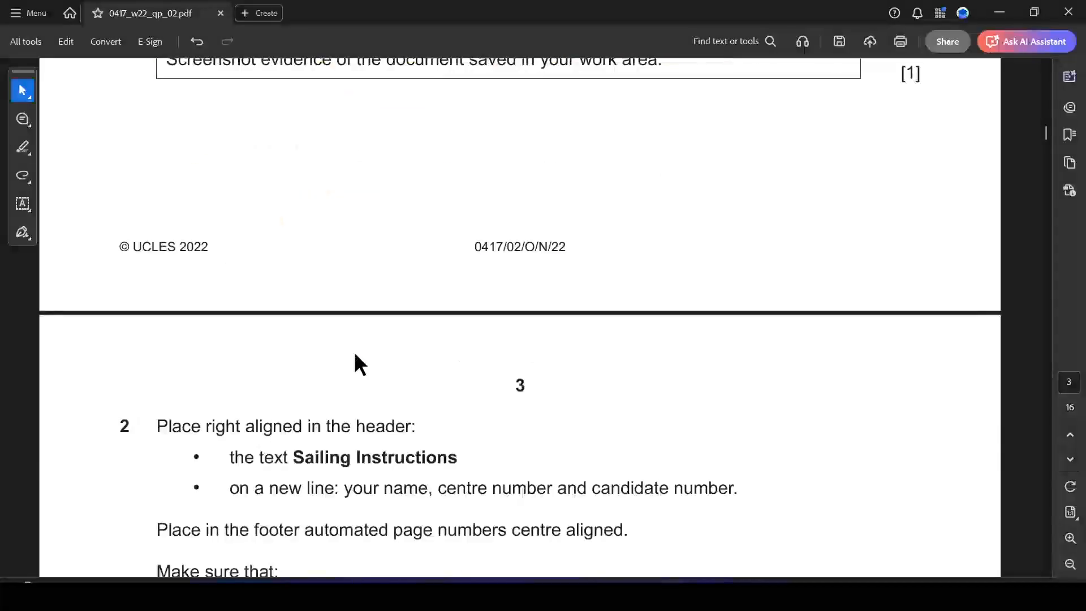
pyautogui.scroll(2, 355, 351)
pyautogui.scroll(3, 353, 348)
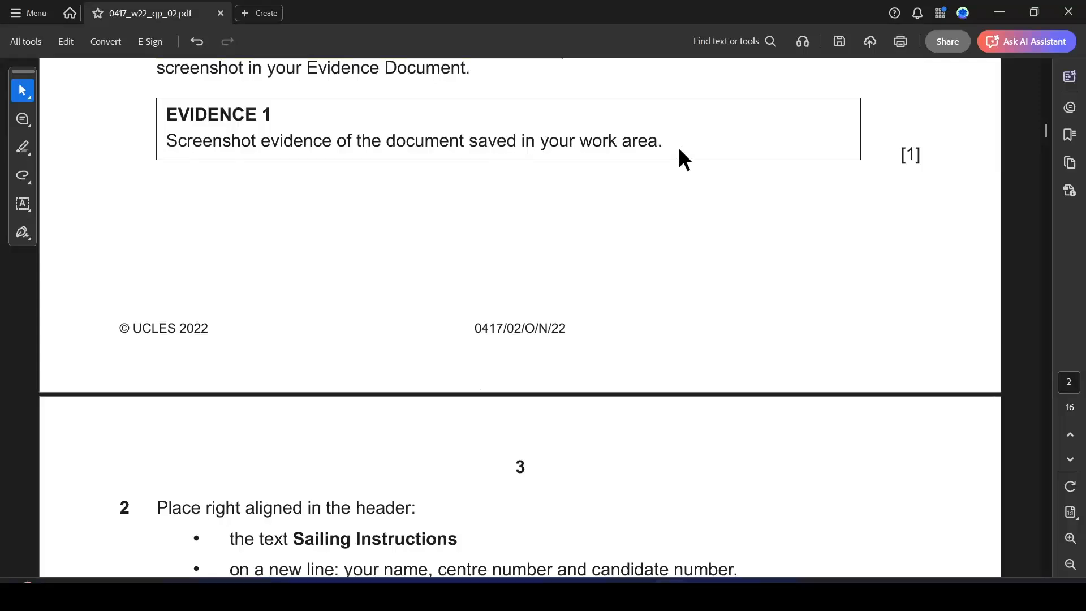
pyautogui.moveTo(333, 148); pyautogui.dragTo(566, 152)
pyautogui.click(596, 167)
# Highlight "right aligned in the header" in question 2 and copy the text "Sailing Instructions".
pyautogui.scroll(-4, 461, 374)
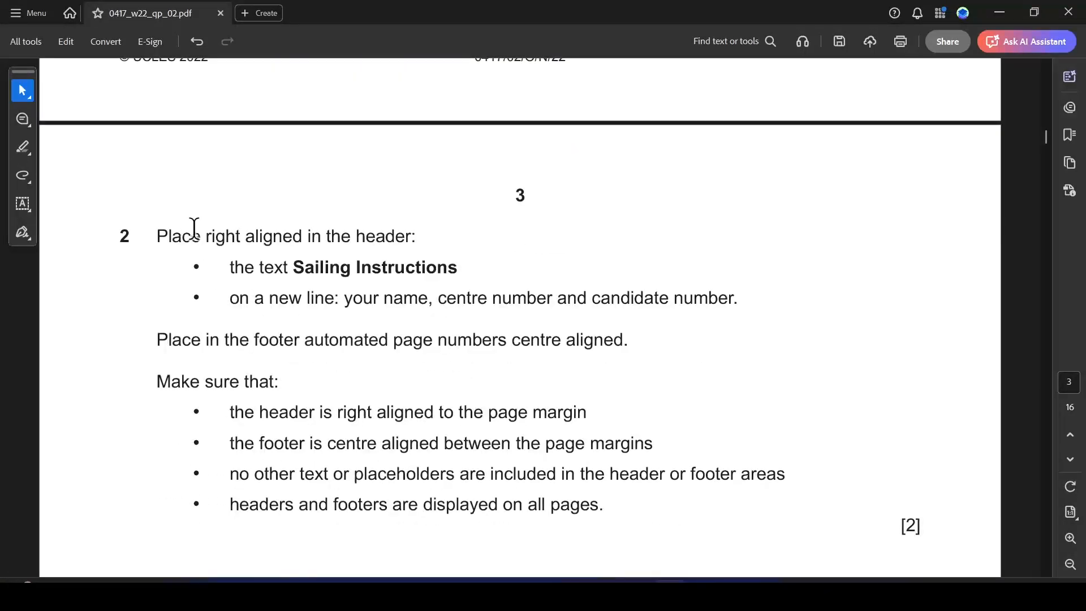
pyautogui.moveTo(205, 238); pyautogui.dragTo(412, 237)
pyautogui.click(429, 266)
pyautogui.moveTo(294, 269); pyautogui.dragTo(457, 268)
pyautogui.hotkey('ctrl', 'c')
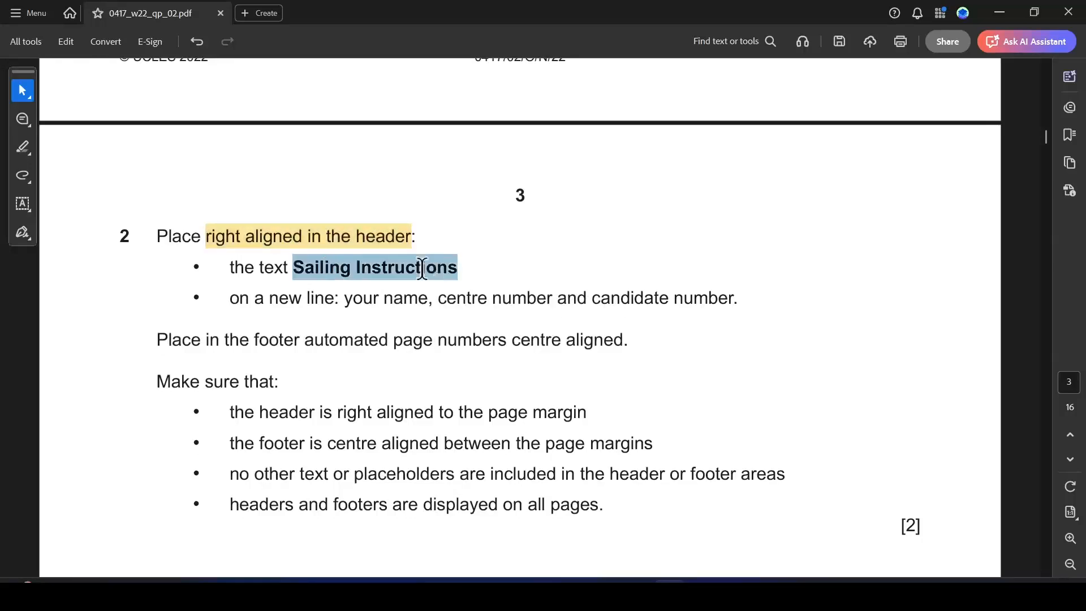
# Insert a Blank (Three Columns) header in SAILING.docx and paste "Sailing Instructions" over its right-aligned placeholder.
pyautogui.hotkey('alt', 'Tab')
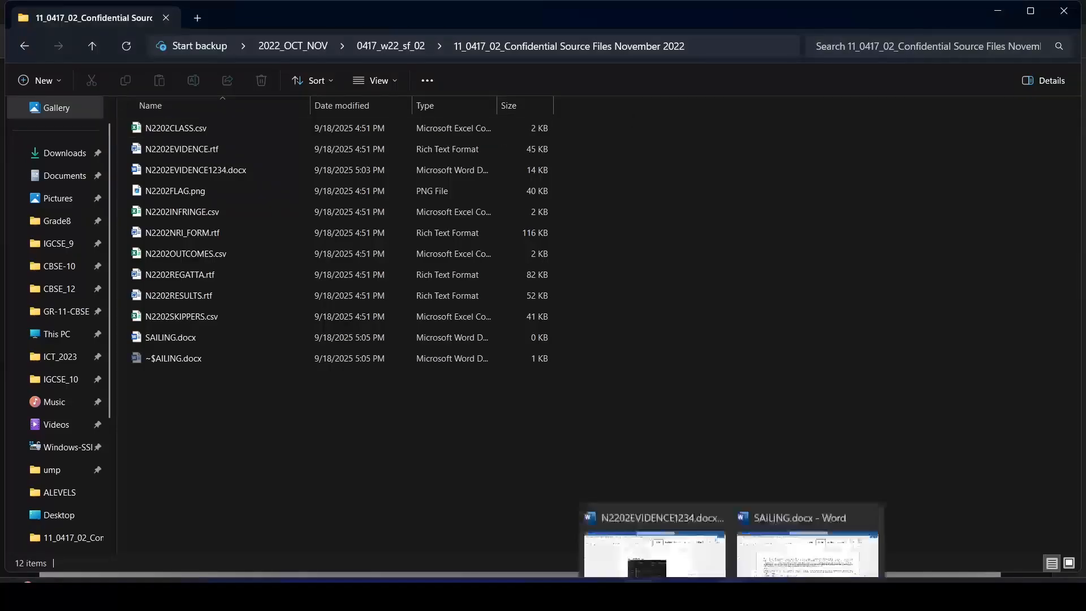
pyautogui.click(810, 526)
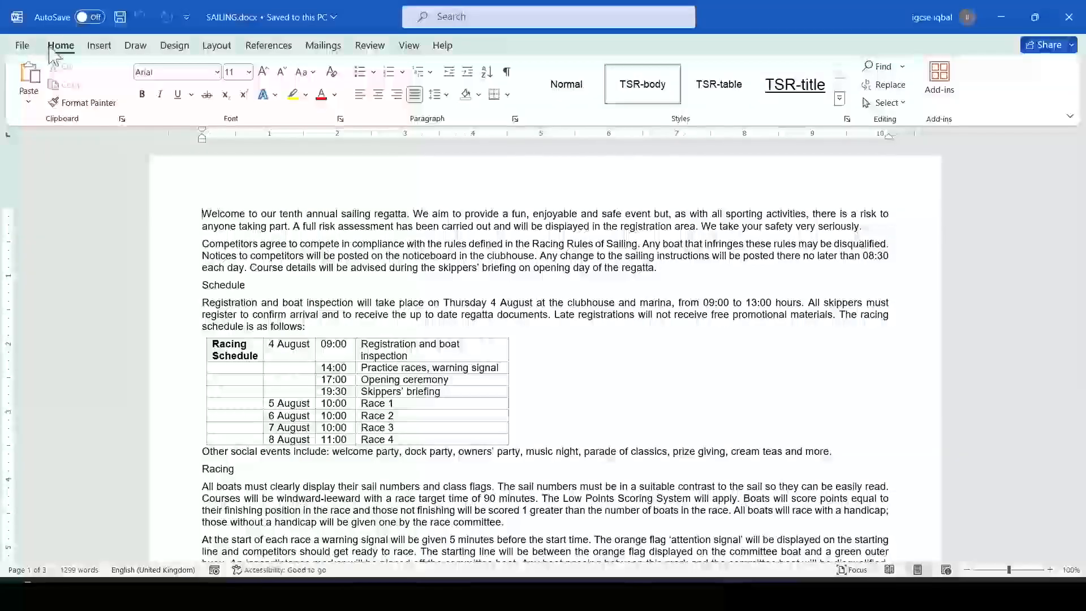
pyautogui.click(99, 45)
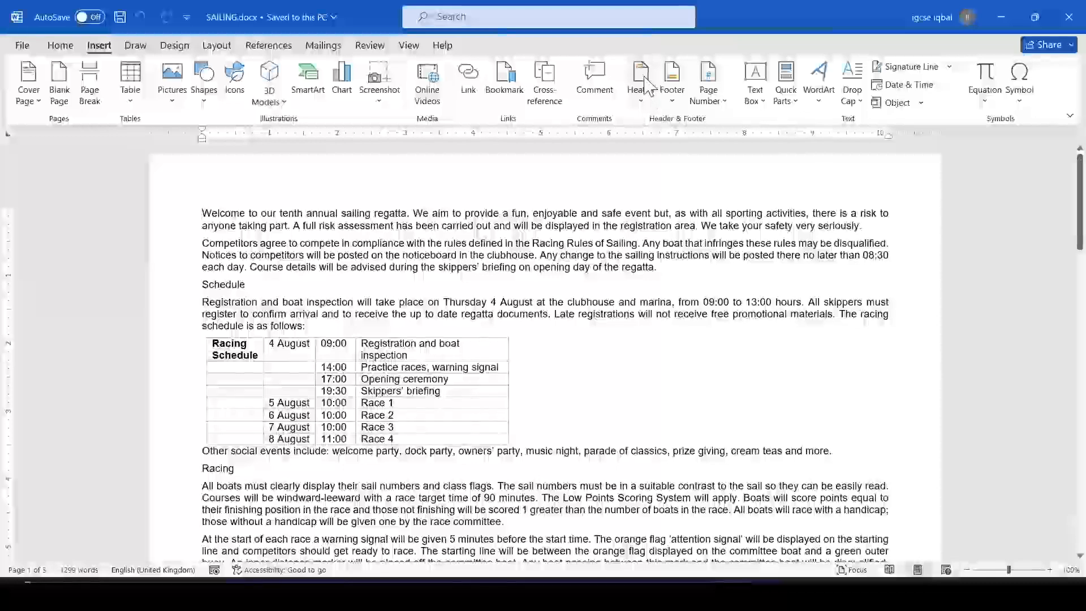
pyautogui.click(642, 99)
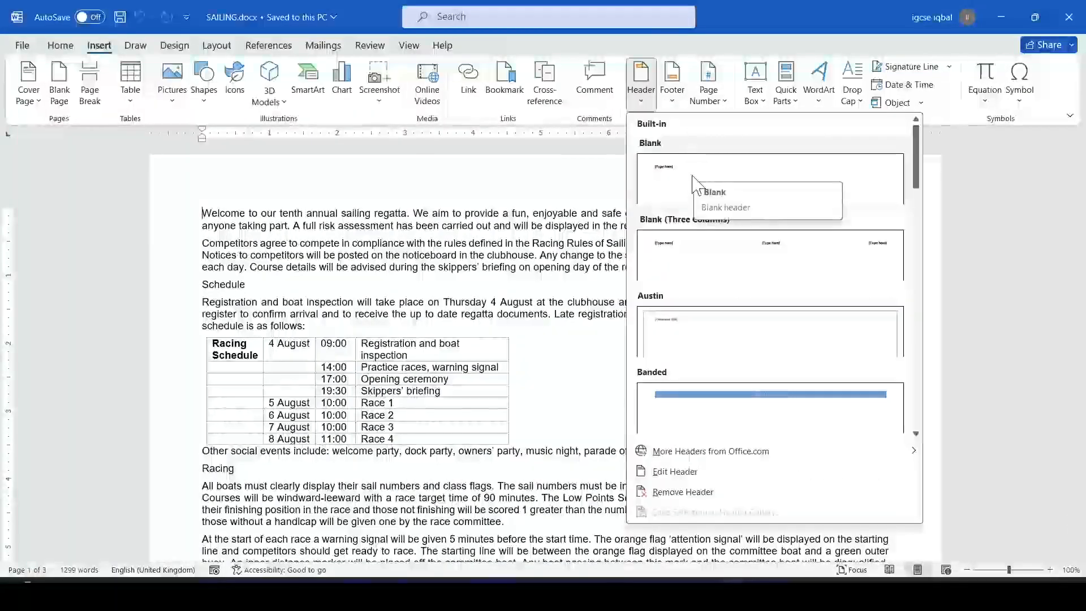
pyautogui.click(793, 266)
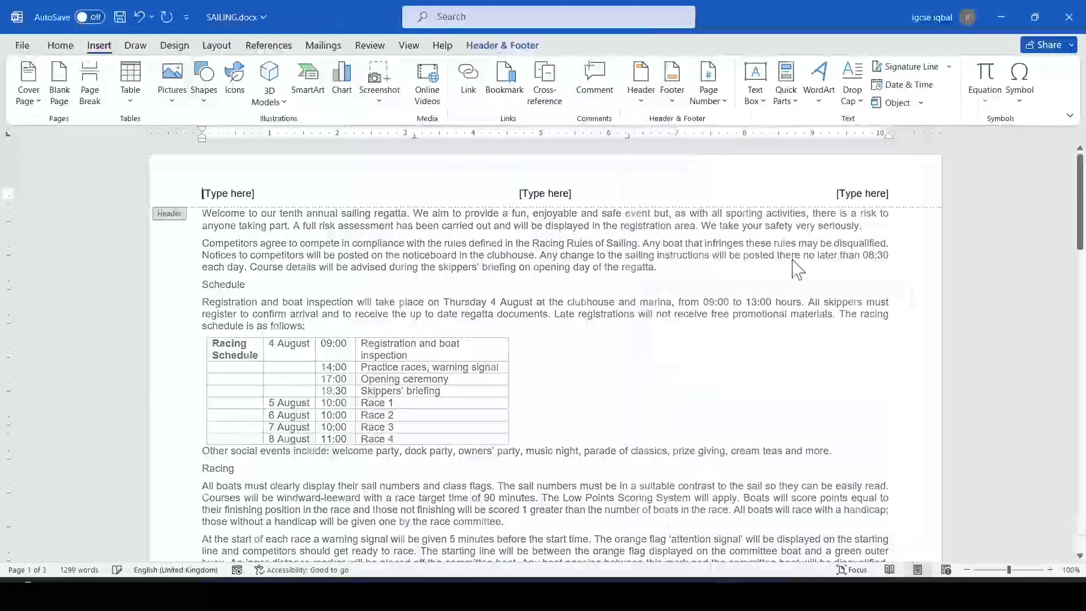
pyautogui.click(861, 194)
pyautogui.hotkey('ctrl', 'v')
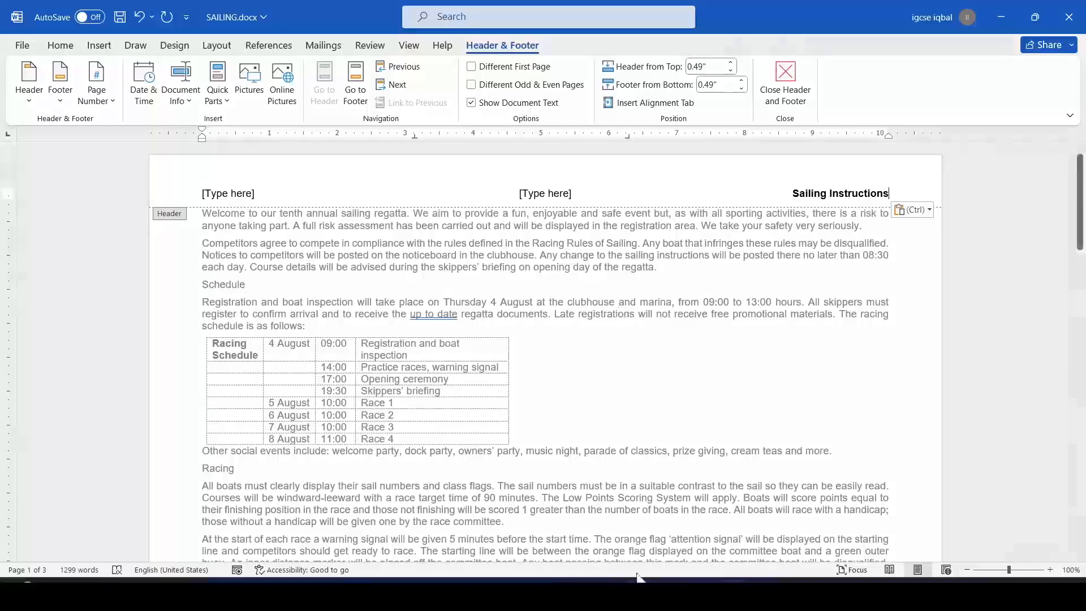
# Check question 2's new-line requirement, then add the candidate's name, centre number and candidate number right aligned below "Sailing Instructions" in the header.
pyautogui.click(663, 594)
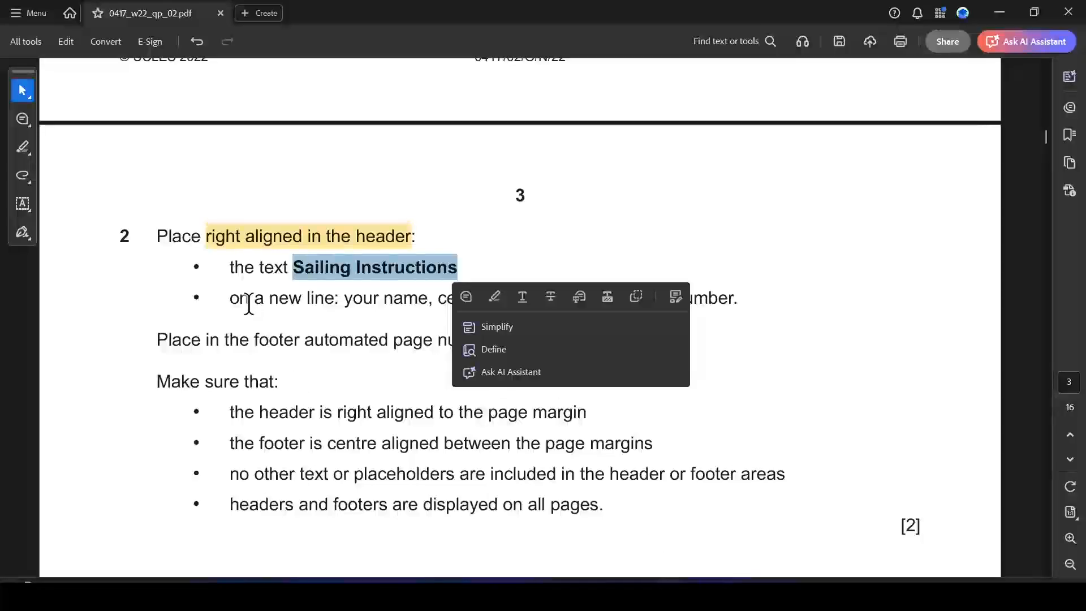
pyautogui.moveTo(231, 306); pyautogui.dragTo(332, 296)
pyautogui.click(375, 295)
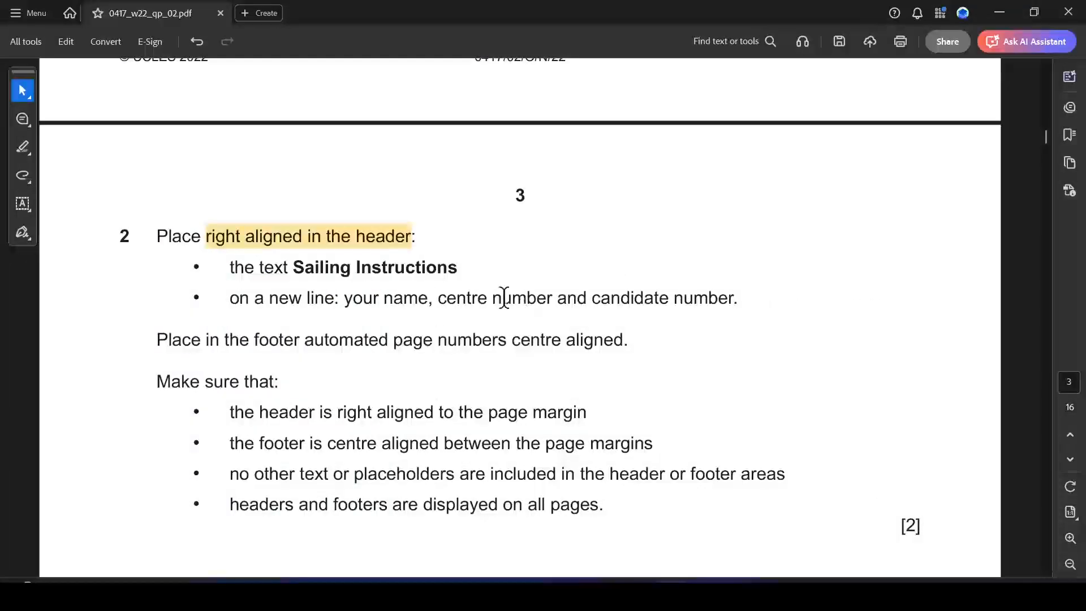
pyautogui.hotkey('alt', 'Tab')
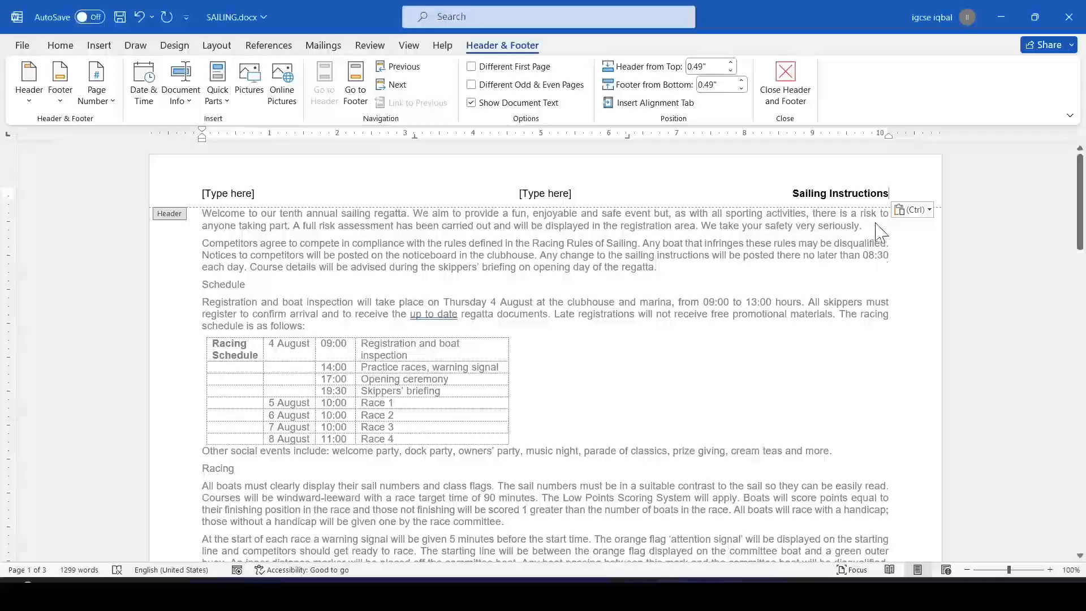
pyautogui.press('Return')
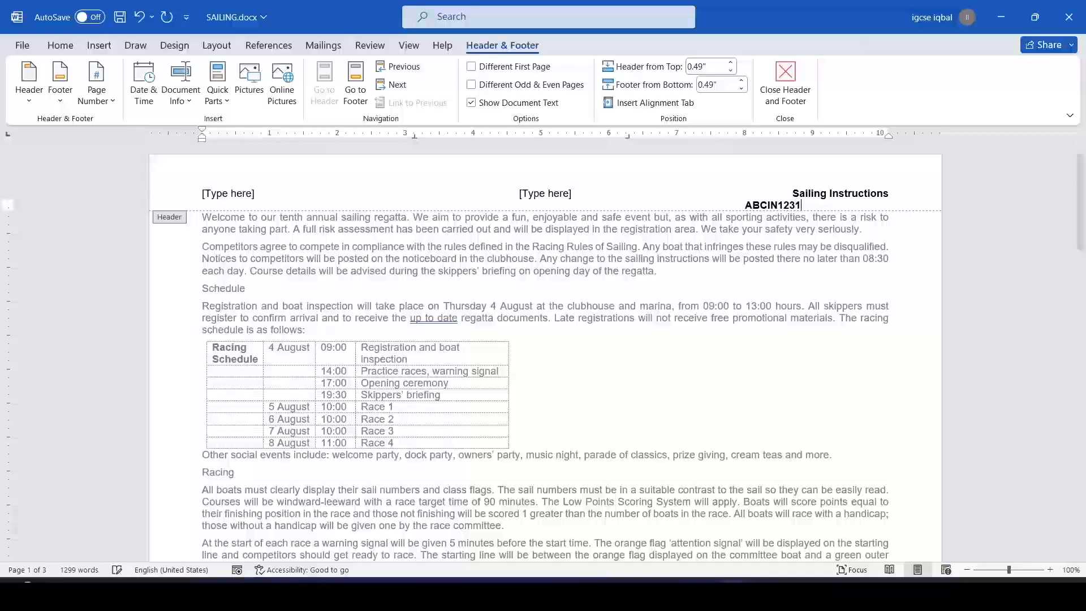
pyautogui.write('1234')
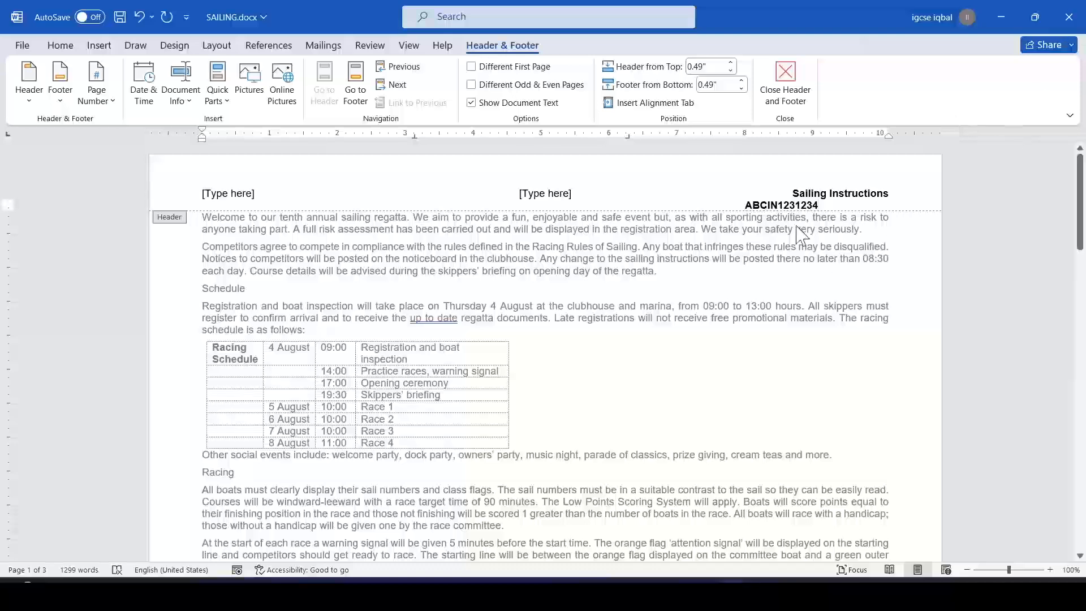
pyautogui.hotkey('ctrl', 'r')
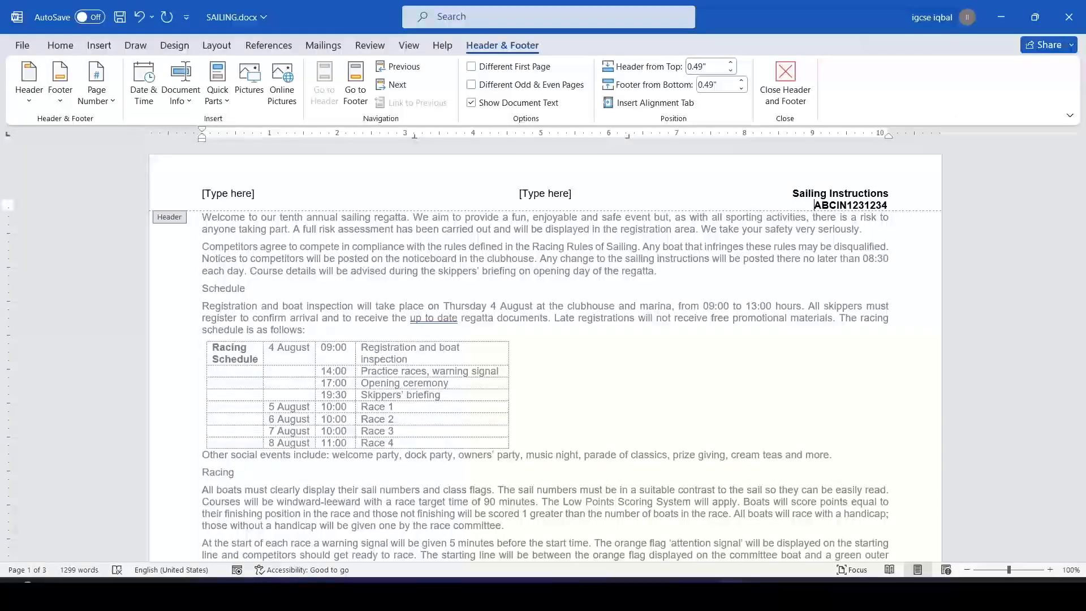
pyautogui.press('Return')
pyautogui.press('BackSpace')
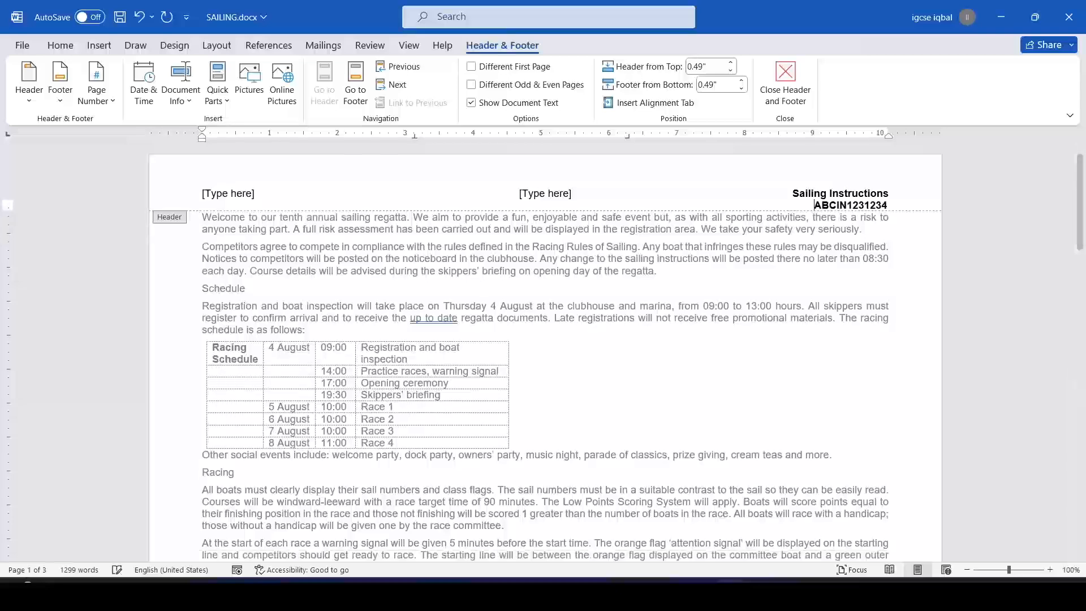
# Delete the unused centre and left placeholders from the SAILING.docx header, checking question 2's requirements, and return to the body text.
pyautogui.hotkey('alt', 'Tab')
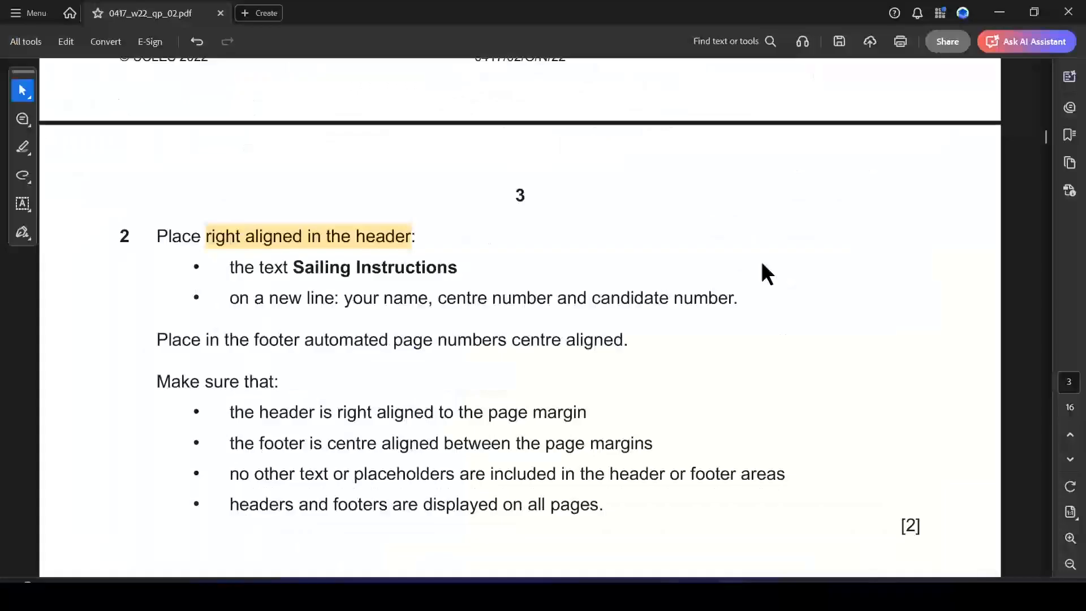
pyautogui.hotkey('alt', 'Tab')
pyautogui.click(551, 197)
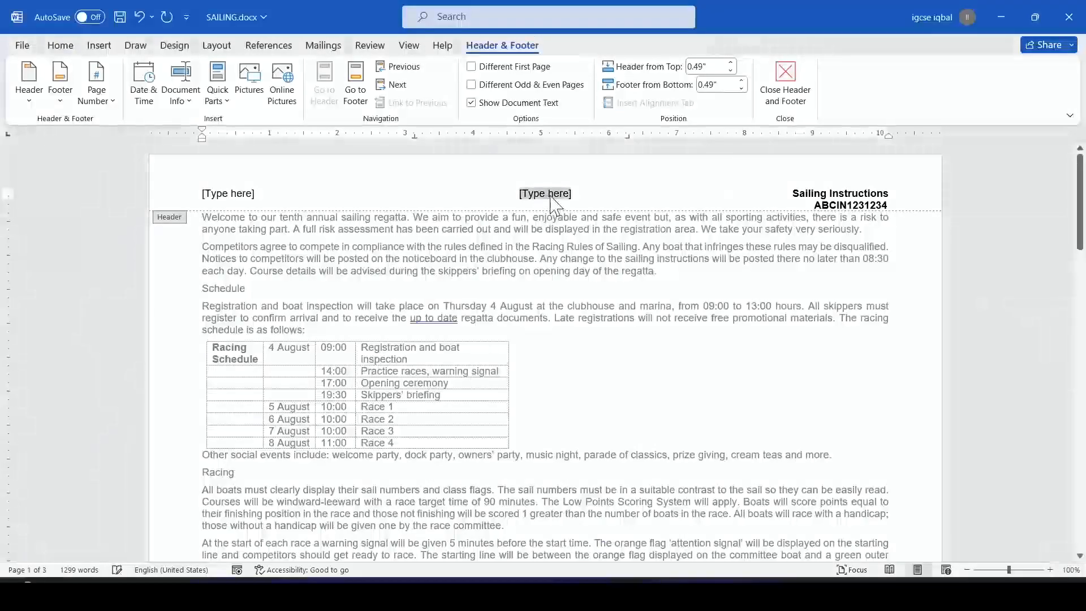
pyautogui.press('Delete')
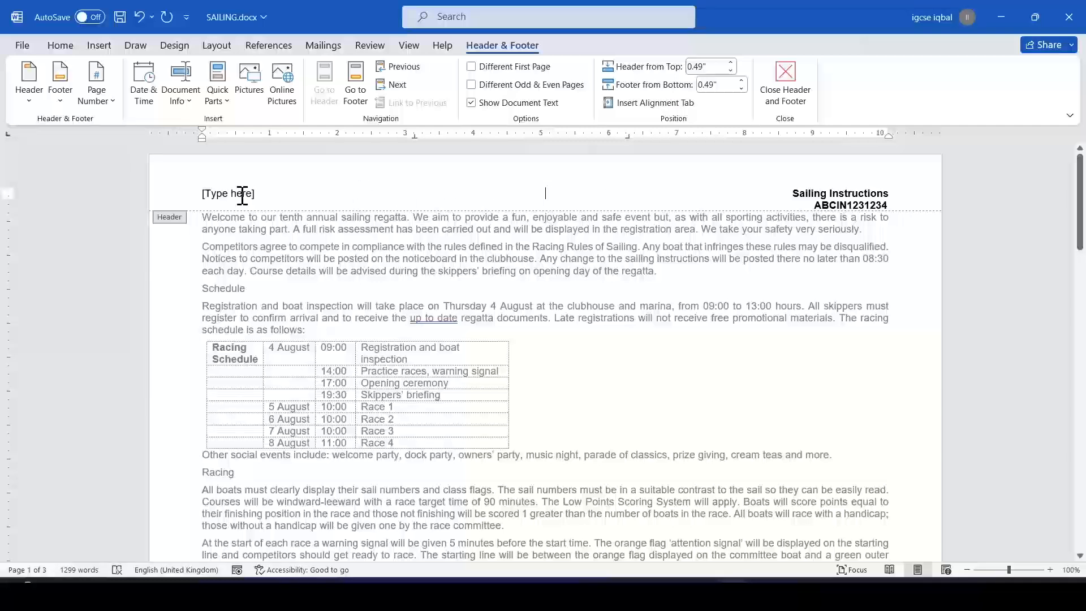
pyautogui.click(243, 198)
pyautogui.press('Delete')
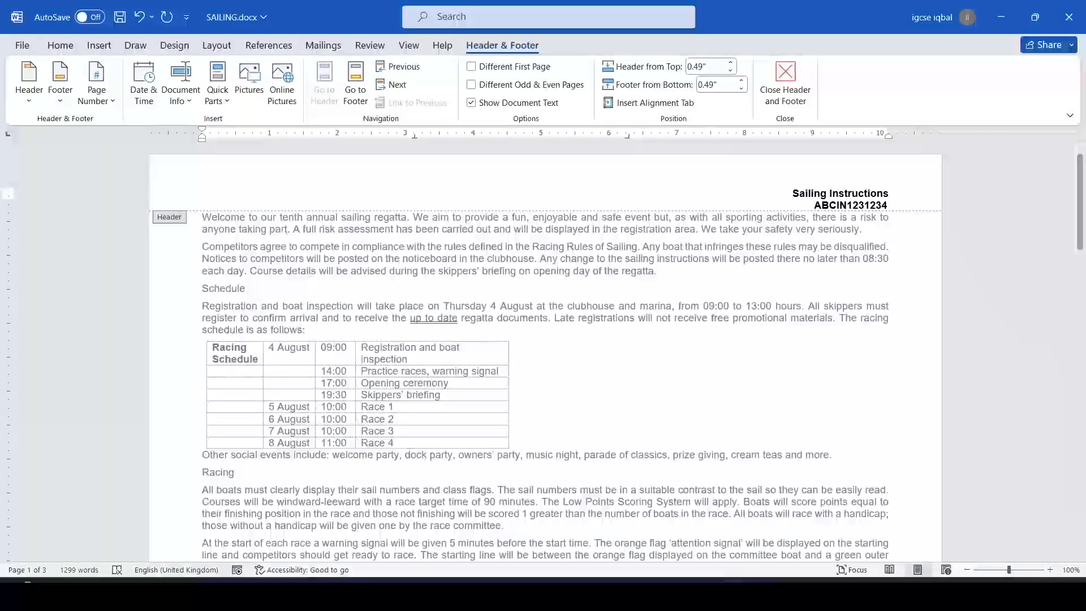
pyautogui.doubleClick(635, 403)
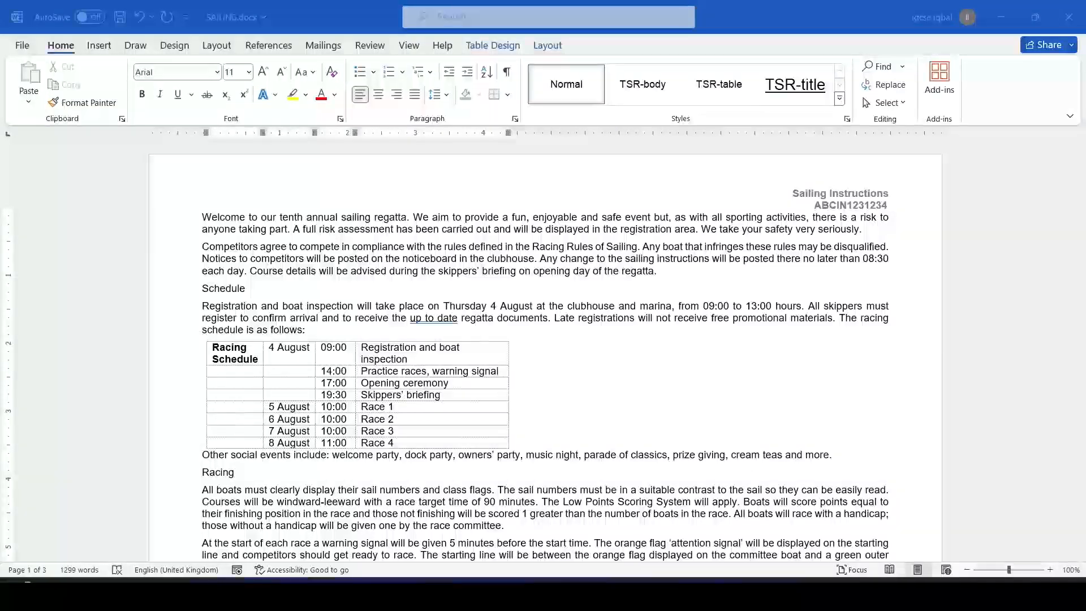
# Check question 2's footer requirement, add centre-aligned automatic page numbers to the footer of SAILING.docx, and return to the body text.
pyautogui.hotkey('alt', 'Tab')
pyautogui.scroll(-3, 332, 303)
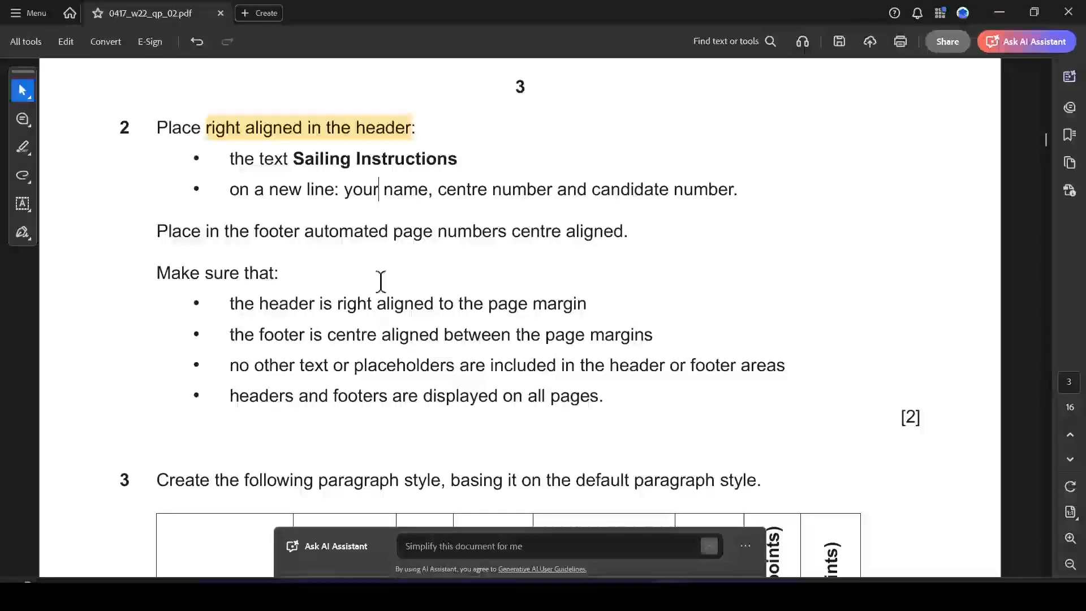
pyautogui.hotkey('alt', 'Tab')
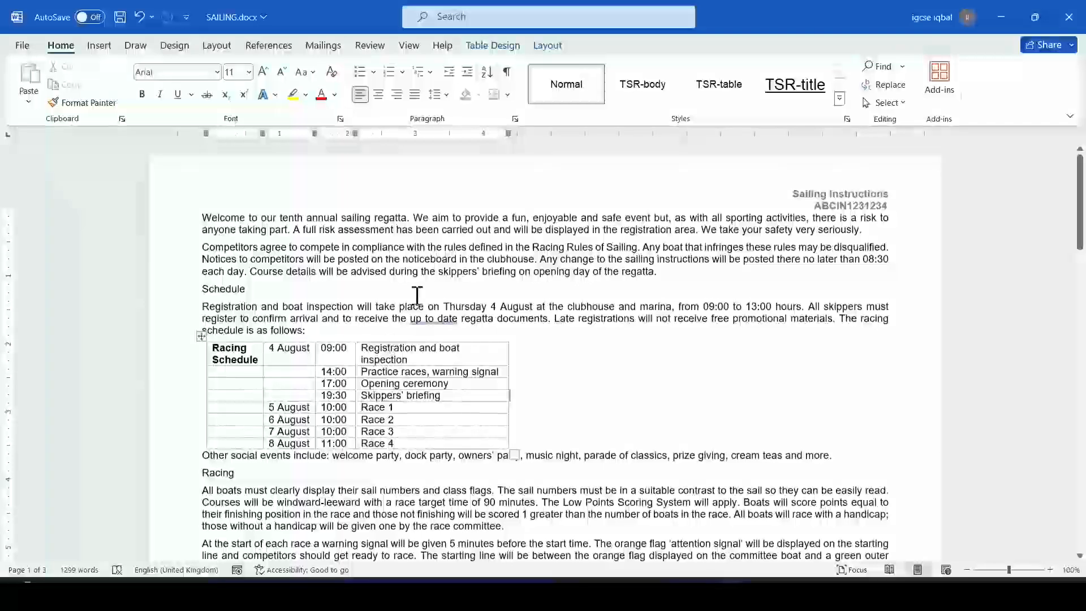
pyautogui.click(101, 46)
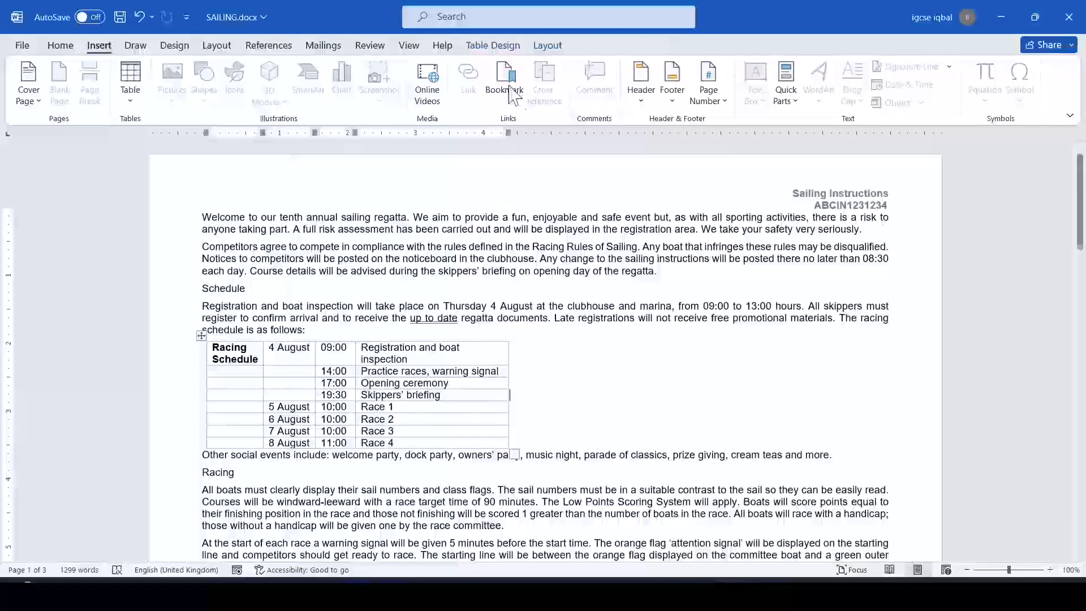
pyautogui.click(706, 97)
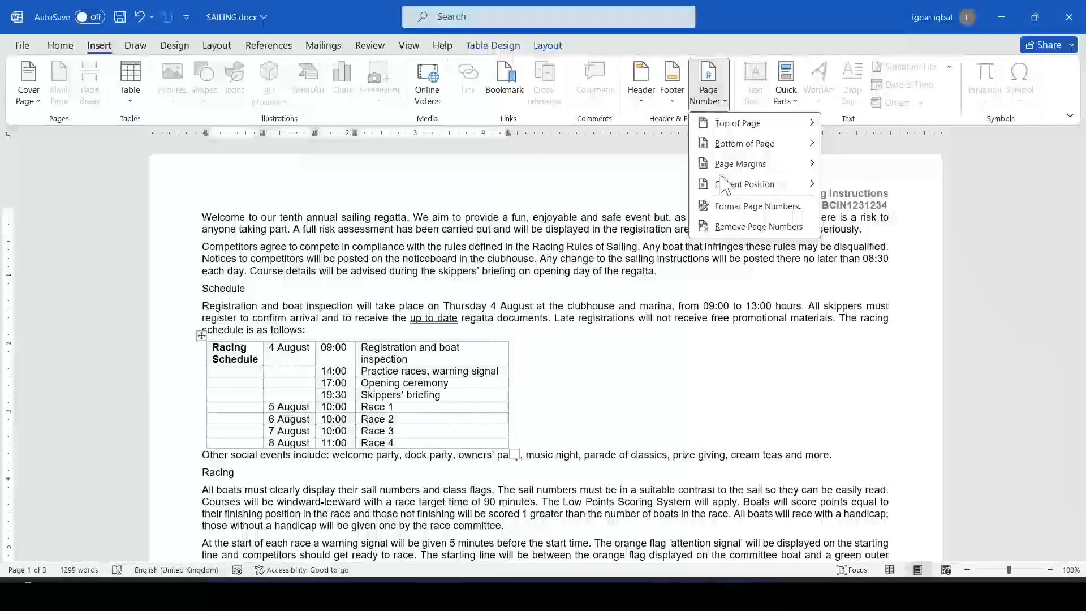
pyautogui.moveTo(750, 146)
pyautogui.click(614, 280)
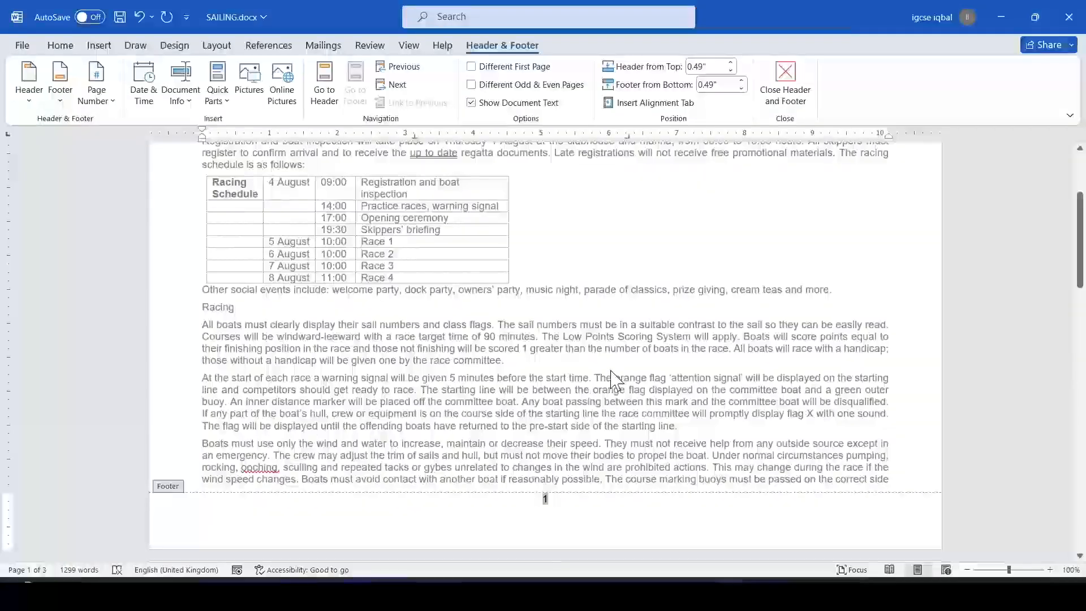
pyautogui.doubleClick(615, 362)
# Review question 2's checklist and examine the header and footer across the pages of SAILING.docx.
pyautogui.hotkey('alt', 'Tab')
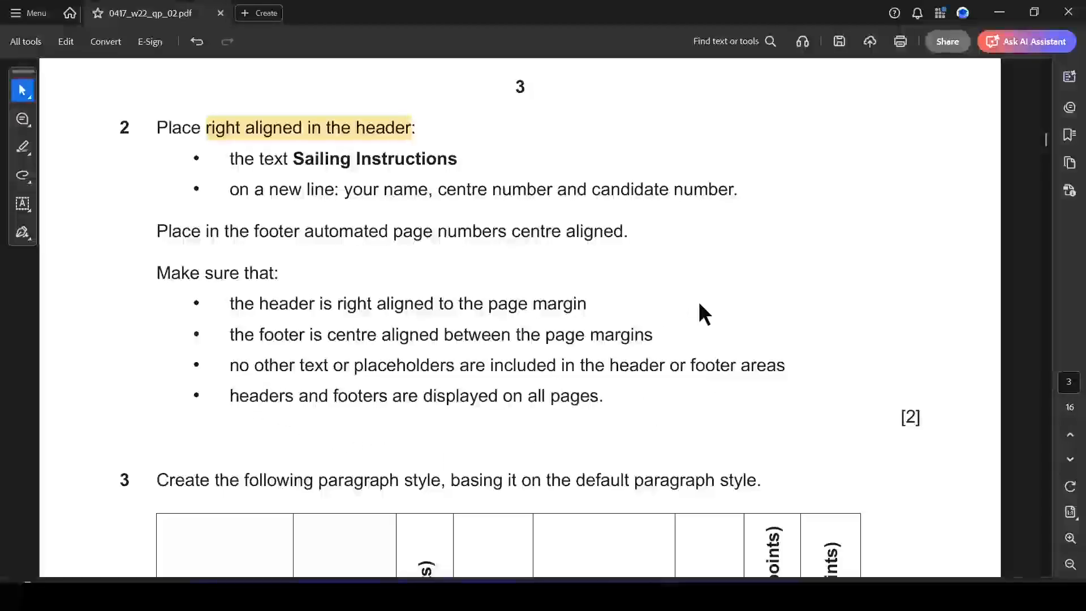
pyautogui.hotkey('alt', 'Tab')
pyautogui.scroll(1, 700, 383)
pyautogui.scroll(5, 700, 383)
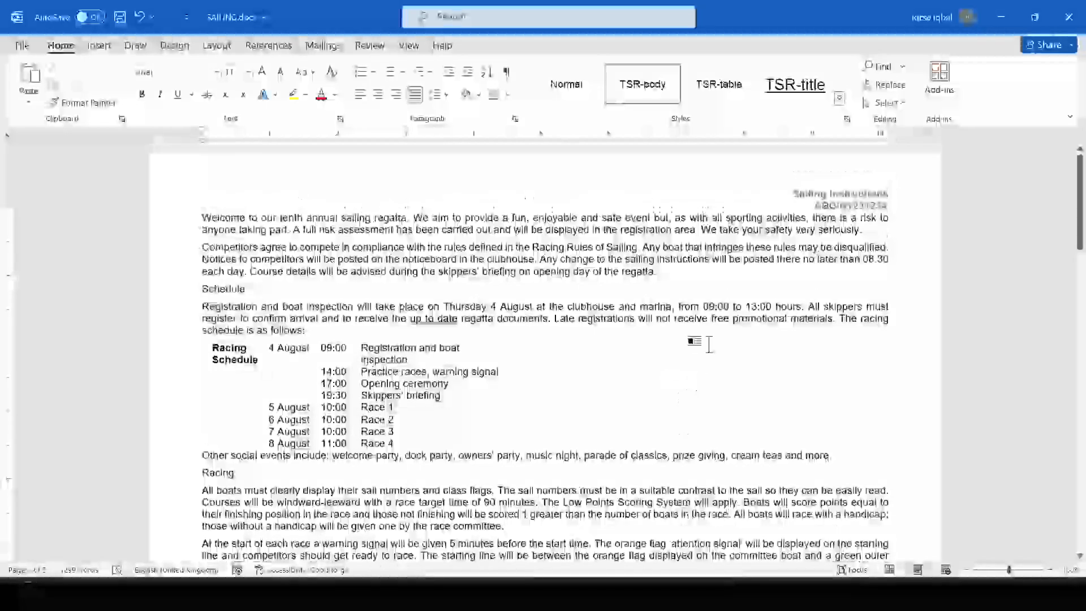
pyautogui.scroll(-4, 822, 221)
pyautogui.scroll(-15, 822, 221)
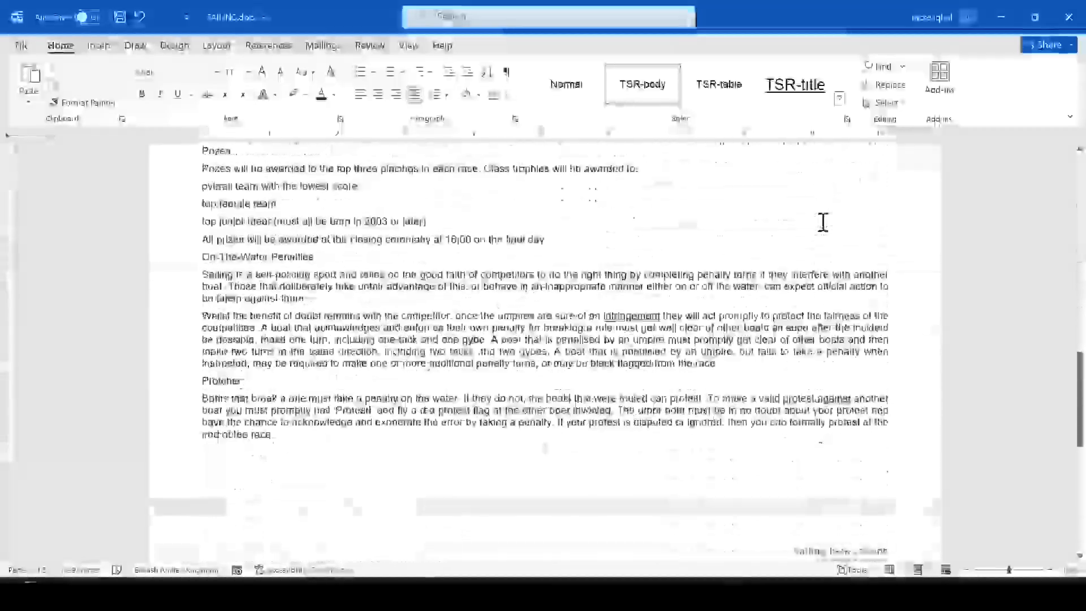
pyautogui.scroll(5, 621, 429)
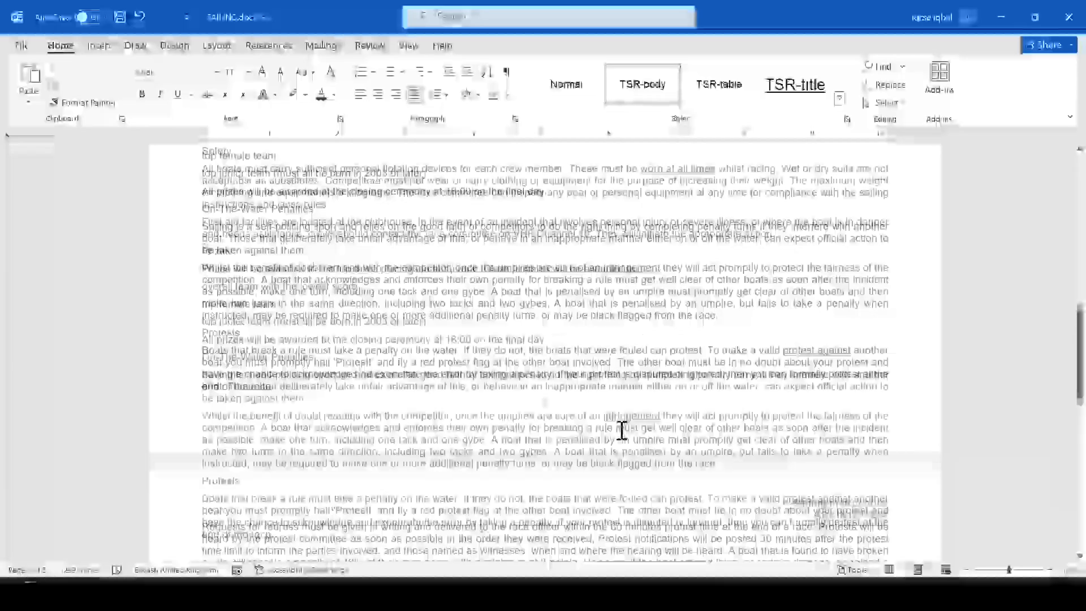
# In question 3 of the question paper, highlight "paragraph style," and the style name "TSR-subhead".
pyautogui.hotkey('alt', 'Tab')
pyautogui.scroll(-8, 596, 416)
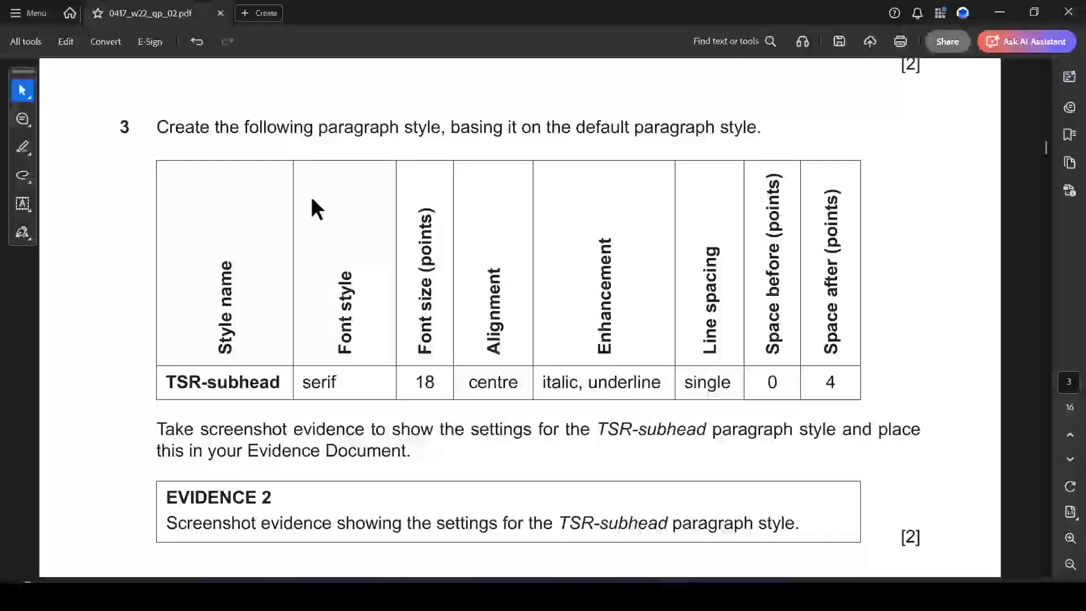
pyautogui.moveTo(159, 129); pyautogui.dragTo(441, 137)
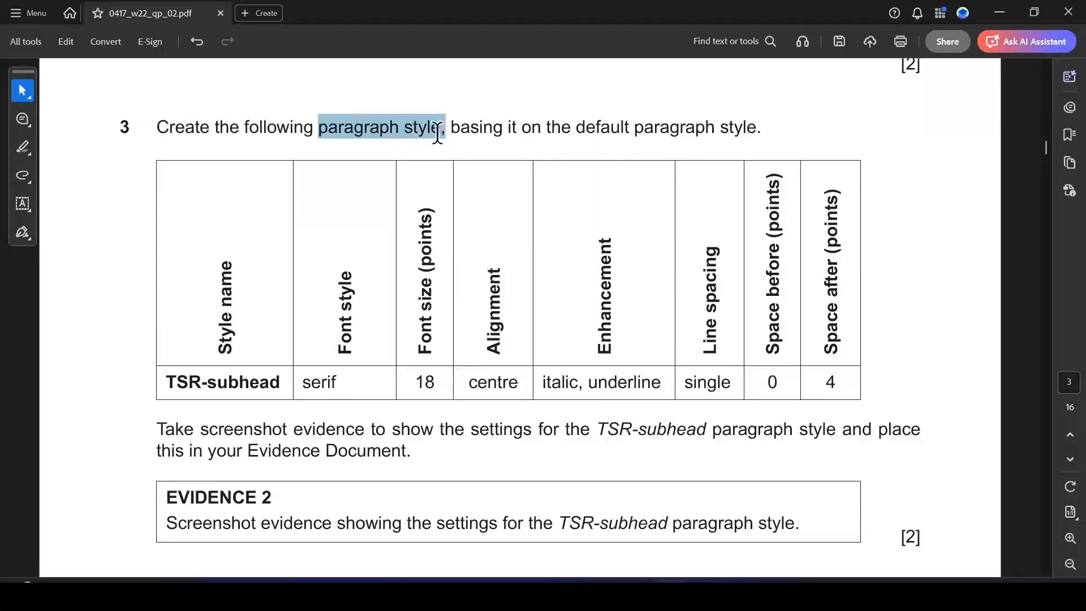
pyautogui.click(476, 153)
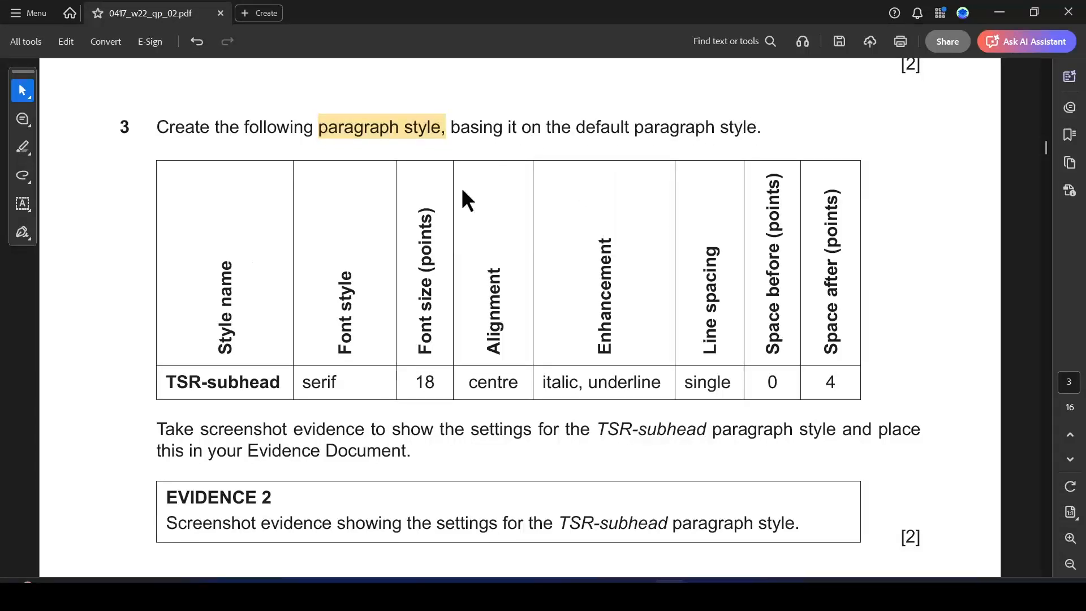
pyautogui.moveTo(167, 387); pyautogui.dragTo(278, 379)
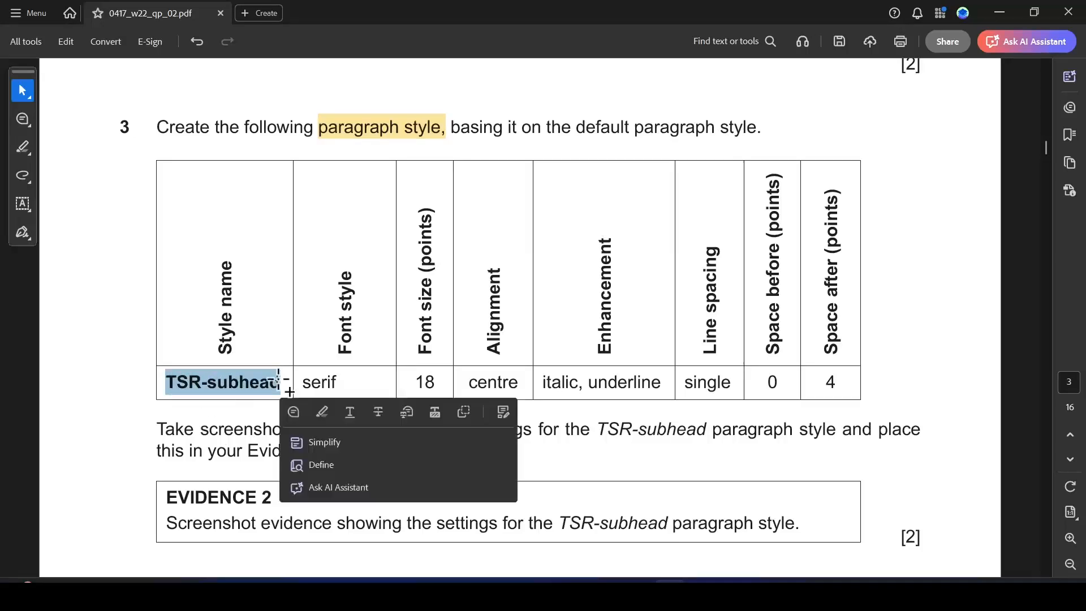
pyautogui.click(322, 412)
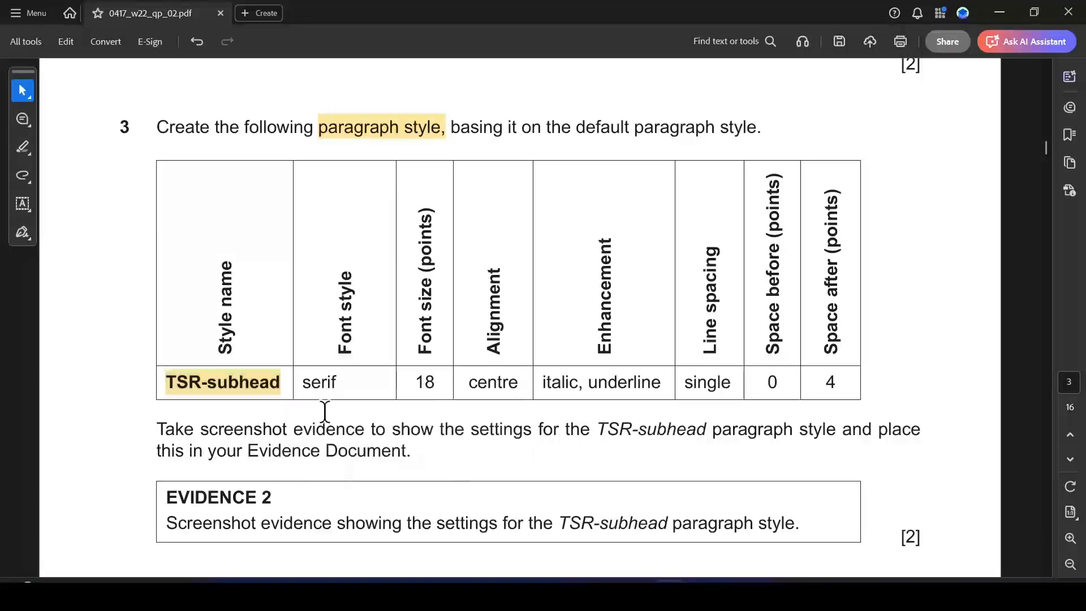
# Start a new paragraph style in SAILING.docx and name it TSR-subhead, as question 3 requires.
pyautogui.hotkey('alt', 'Tab')
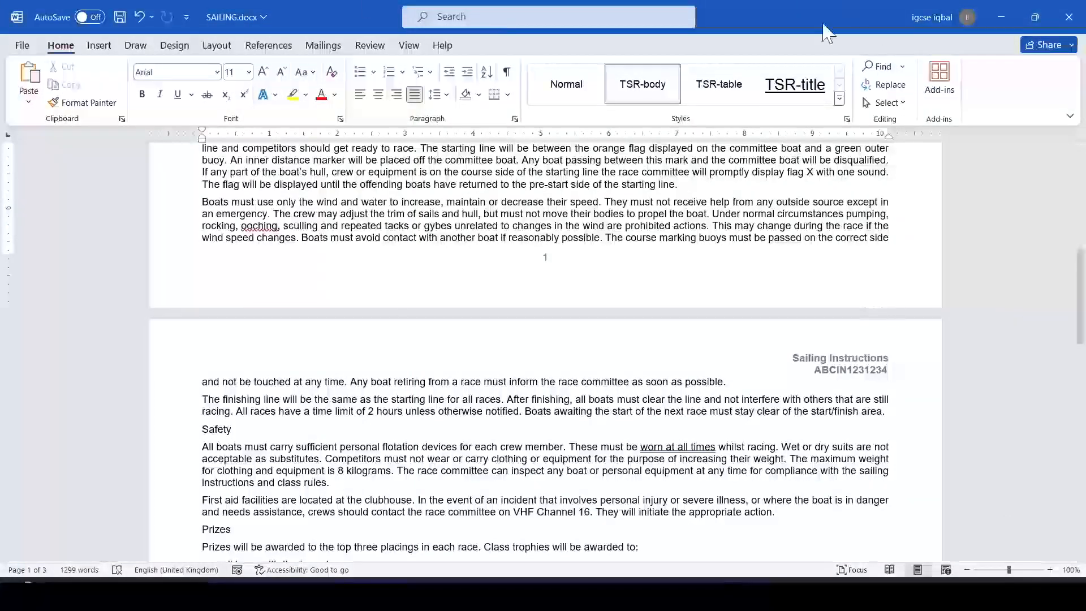
pyautogui.click(847, 120)
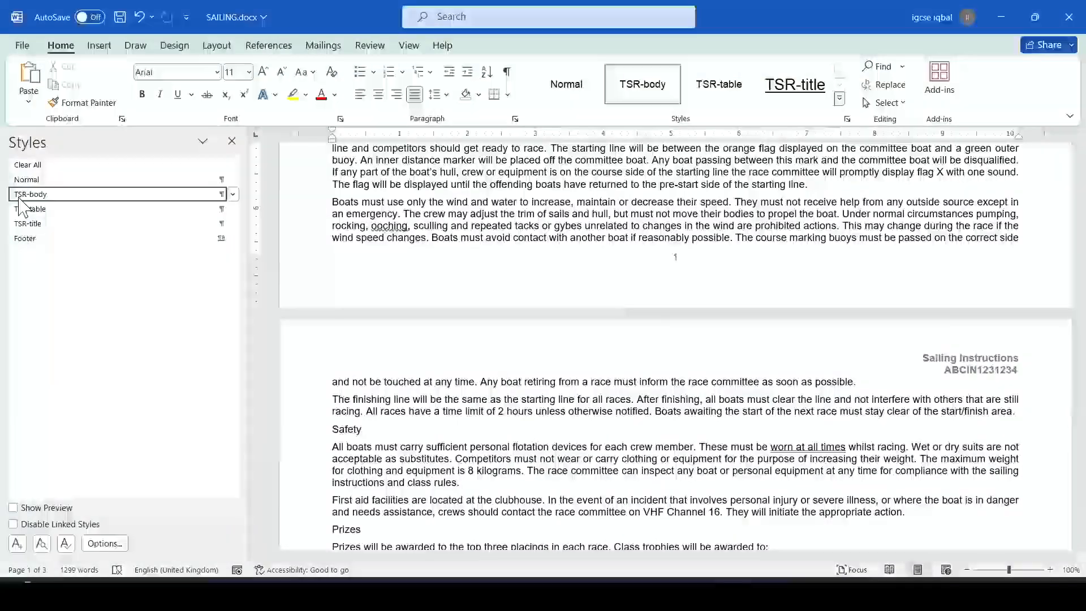
pyautogui.hotkey('alt', 'Tab')
pyautogui.hotkey('alt', 'Tab')
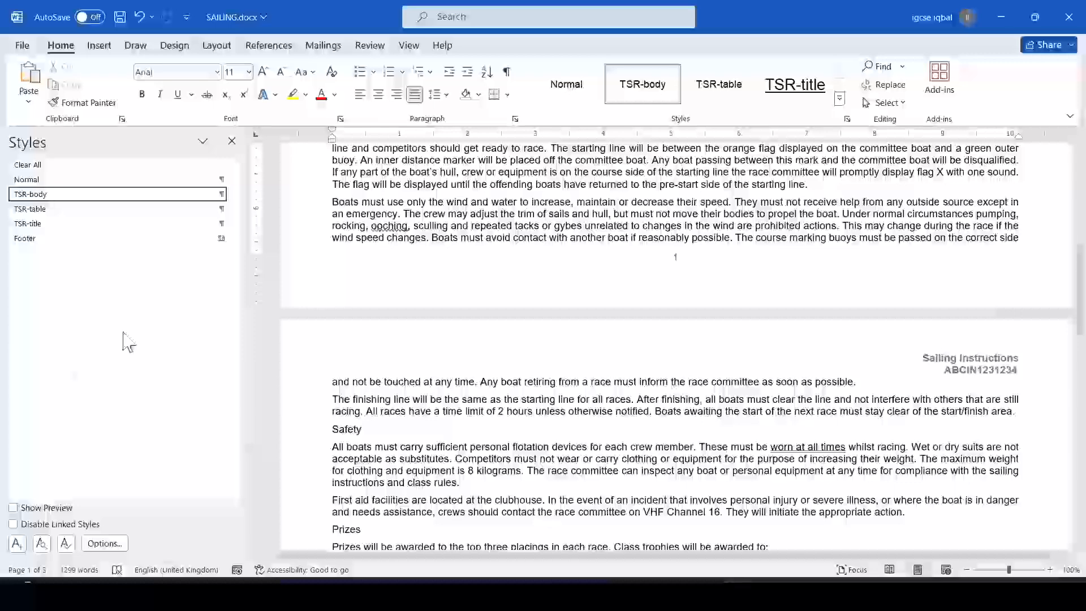
pyautogui.hotkey('alt', 'Tab')
pyautogui.hotkey('alt', 'Tab')
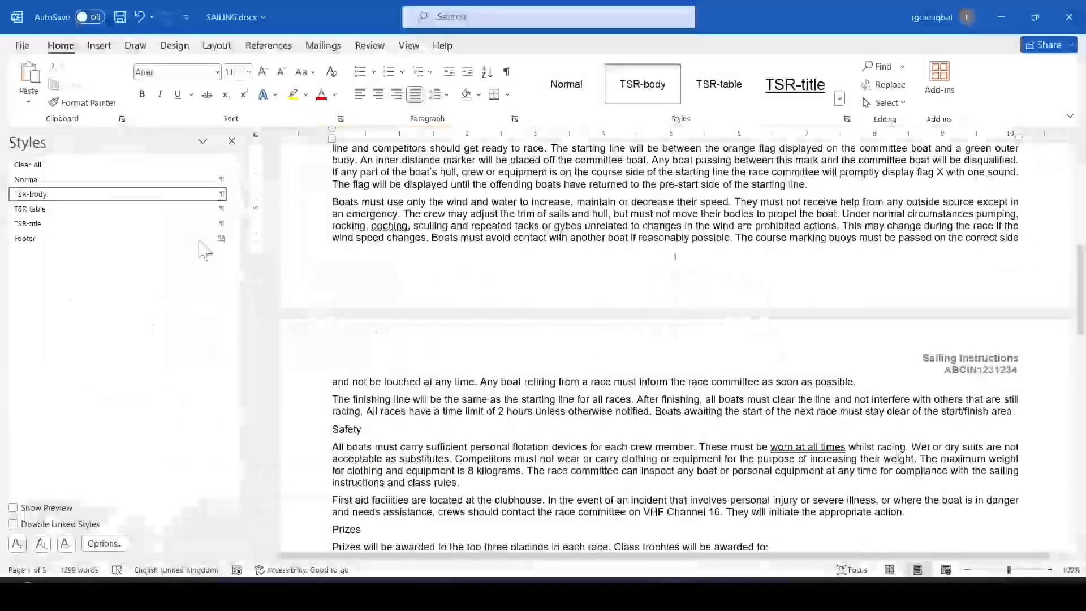
pyautogui.click(17, 544)
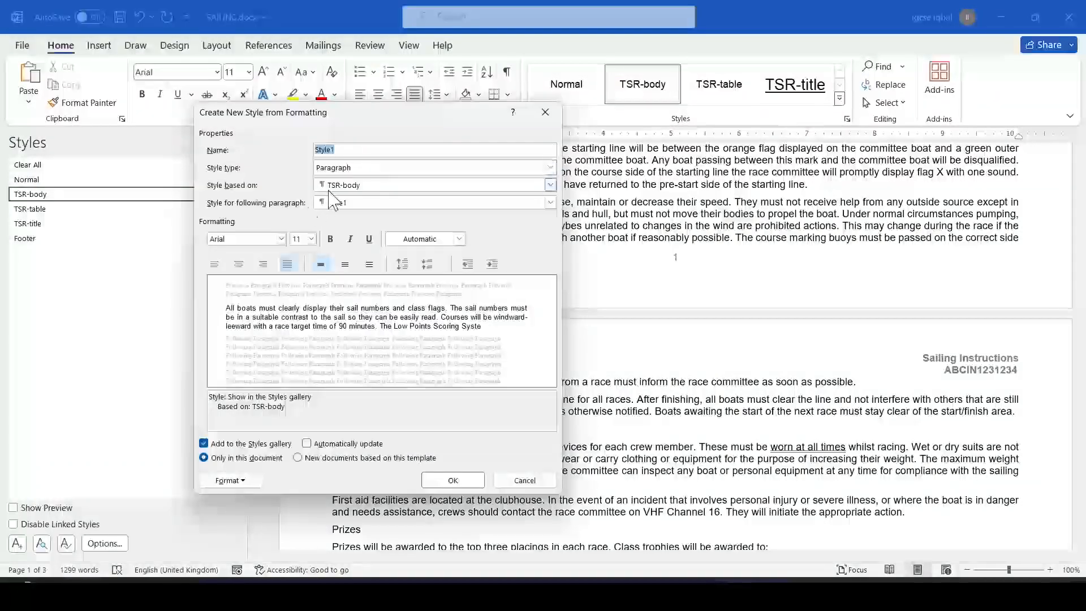
pyautogui.write('TSR-subhead')
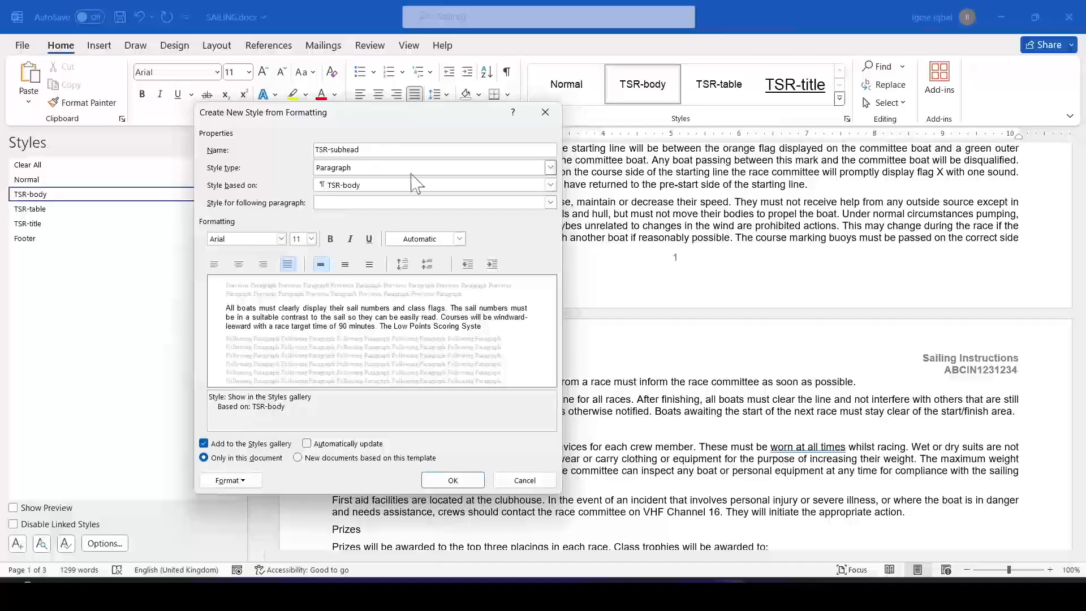
# Check which base style question 3 asks for and base the TSR-subhead style on Default.
pyautogui.hotkey('alt', 'Tab')
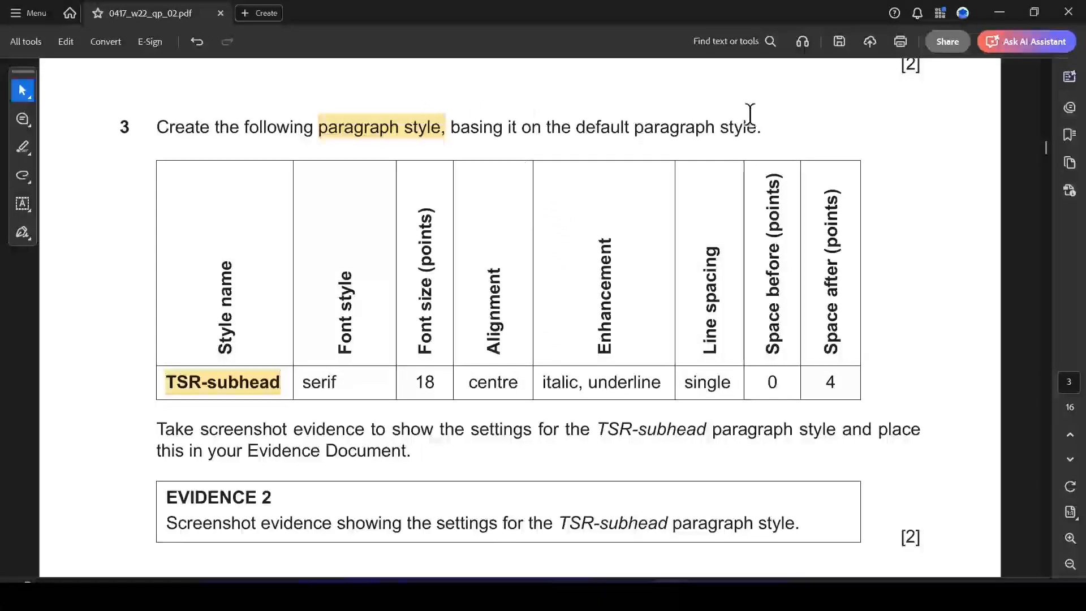
pyautogui.hotkey('alt', 'Tab')
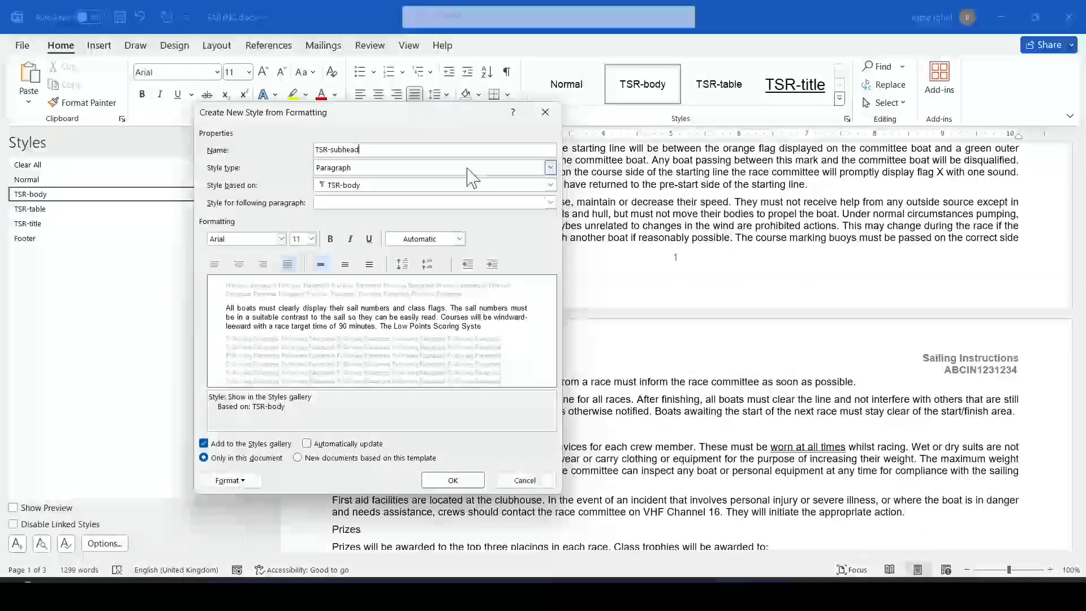
pyautogui.click(407, 186)
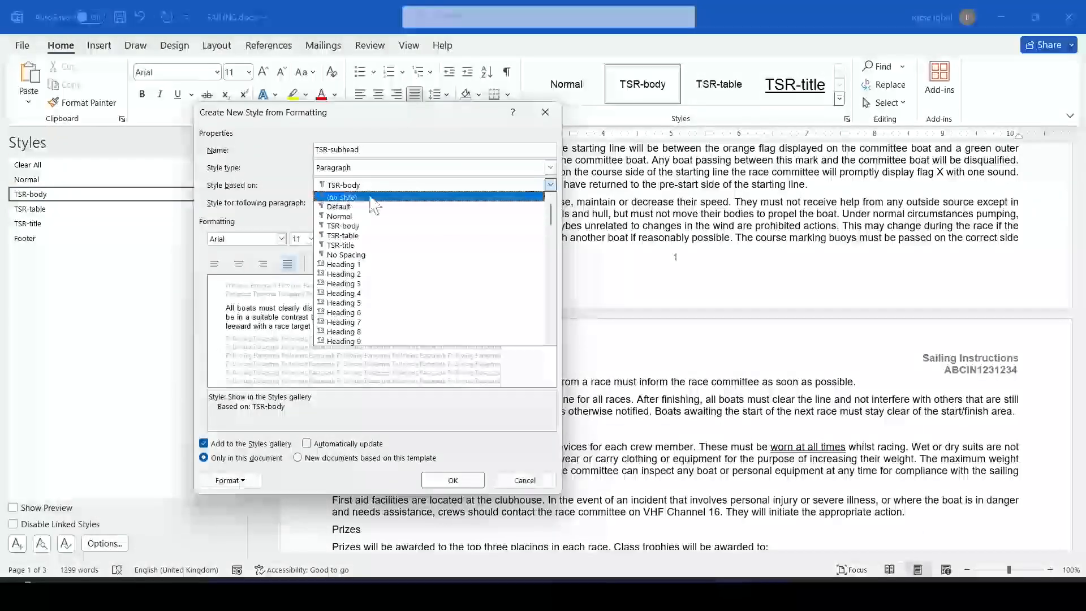
pyautogui.click(342, 207)
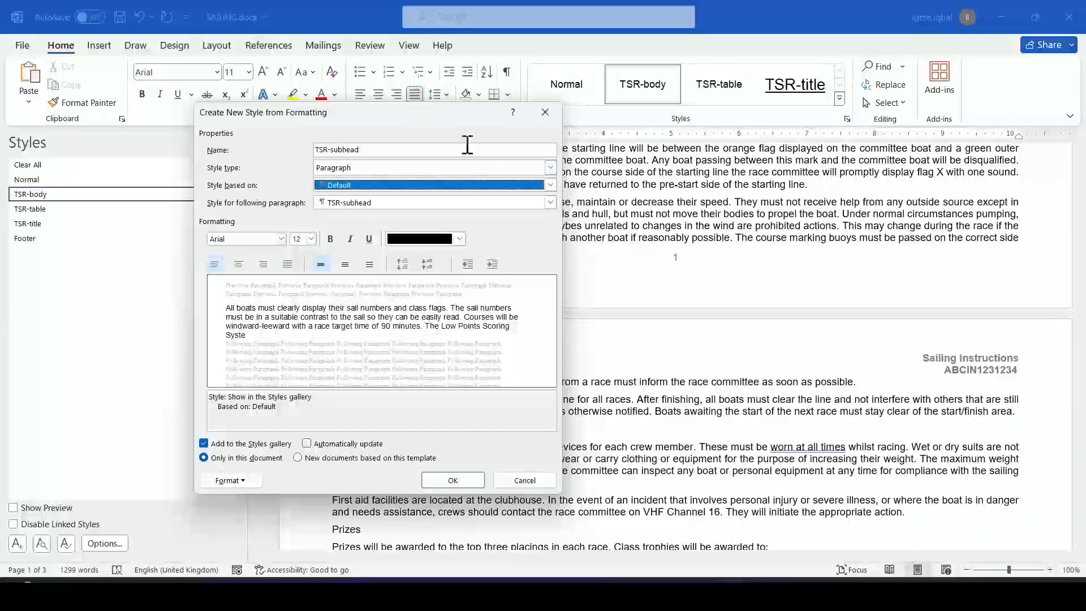
# Check question 3's font style requirement and set the TSR-subhead style's font to Times New Roman.
pyautogui.hotkey('alt', 'Tab')
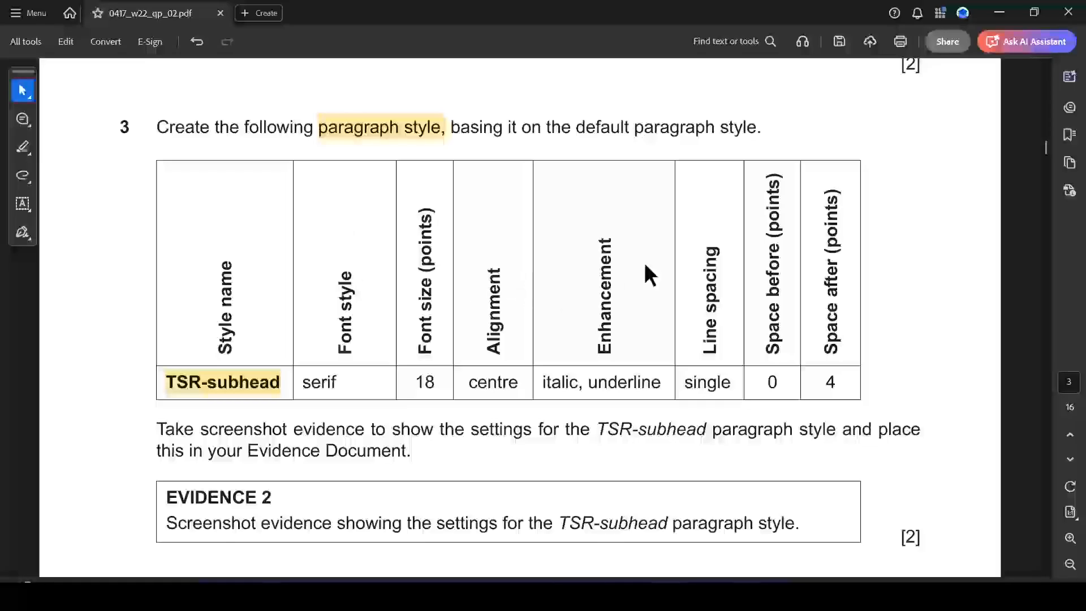
pyautogui.scroll(-3, 602, 301)
pyautogui.hotkey('alt', 'Tab')
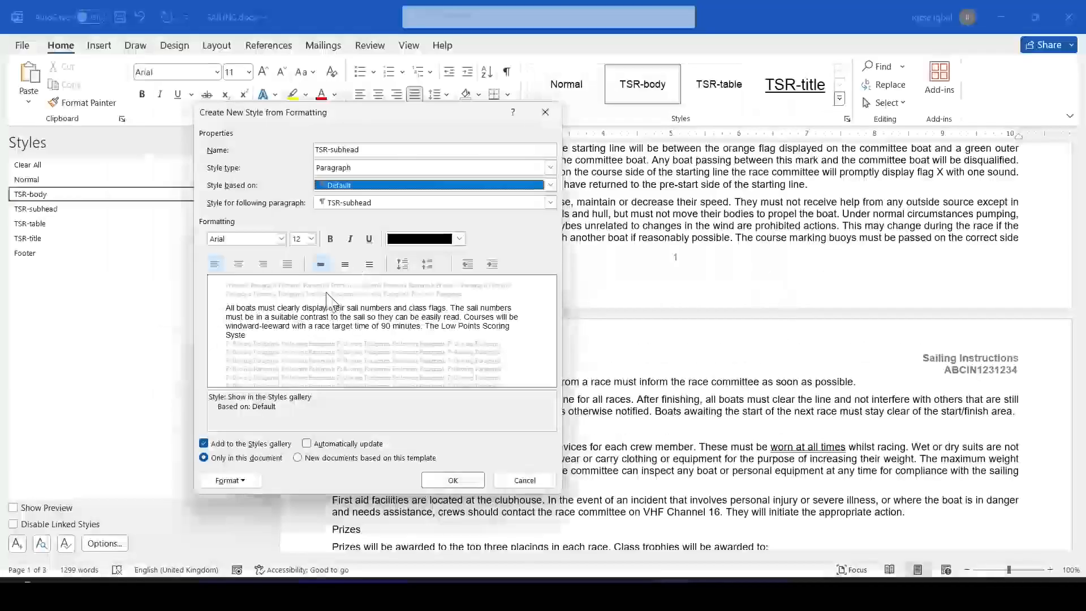
pyautogui.click(281, 239)
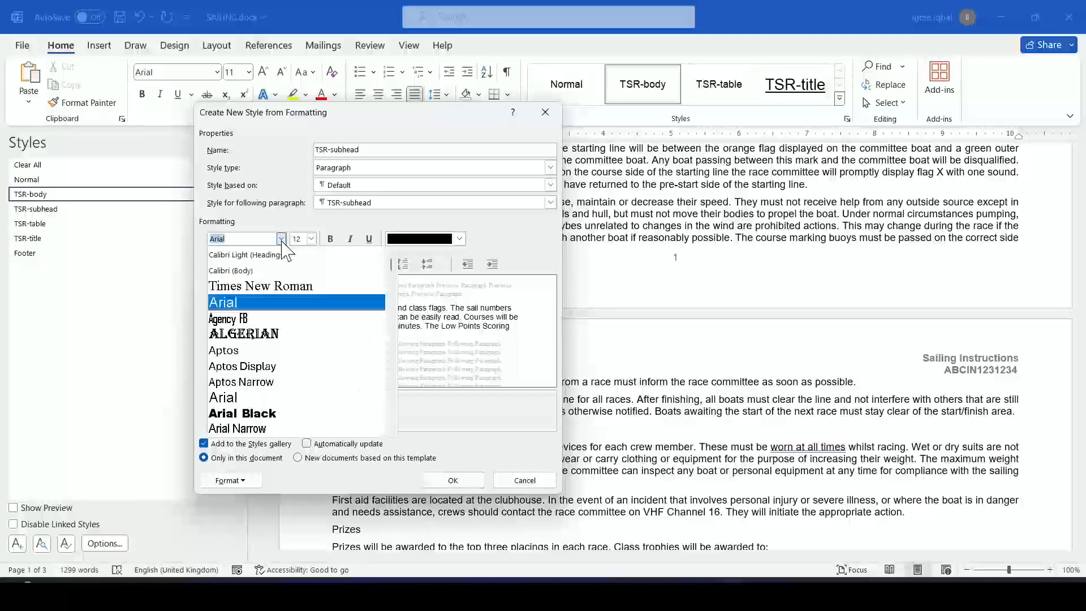
pyautogui.click(253, 286)
# Check question 3's font size requirement, set the TSR-subhead style to 18 points, and return to the question paper.
pyautogui.hotkey('alt', 'Tab')
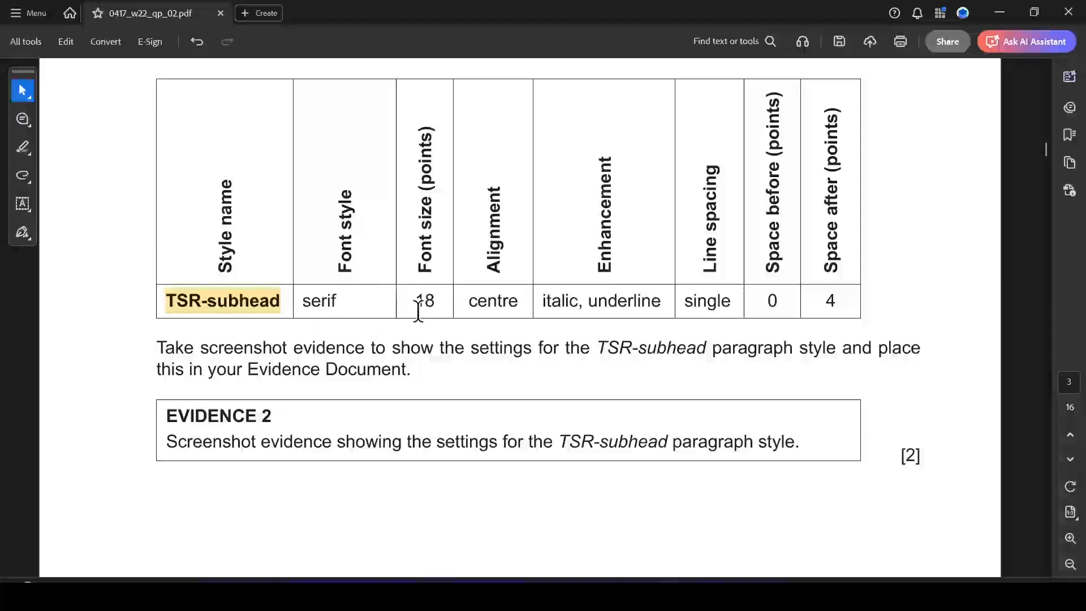
pyautogui.hotkey('alt', 'Tab')
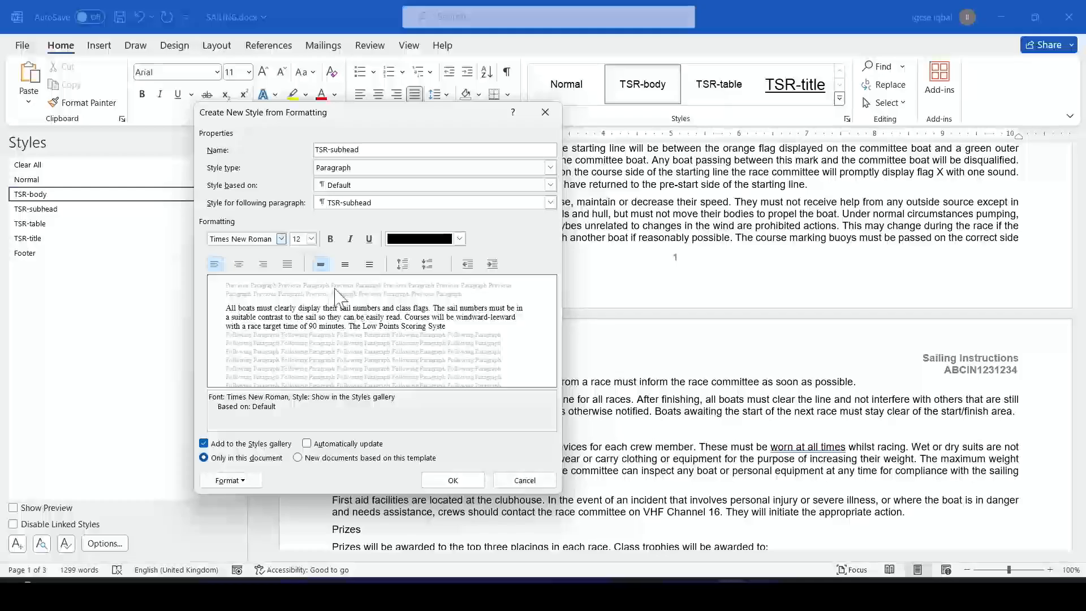
pyautogui.click(310, 238)
pyautogui.click(298, 319)
pyautogui.hotkey('alt', 'Tab')
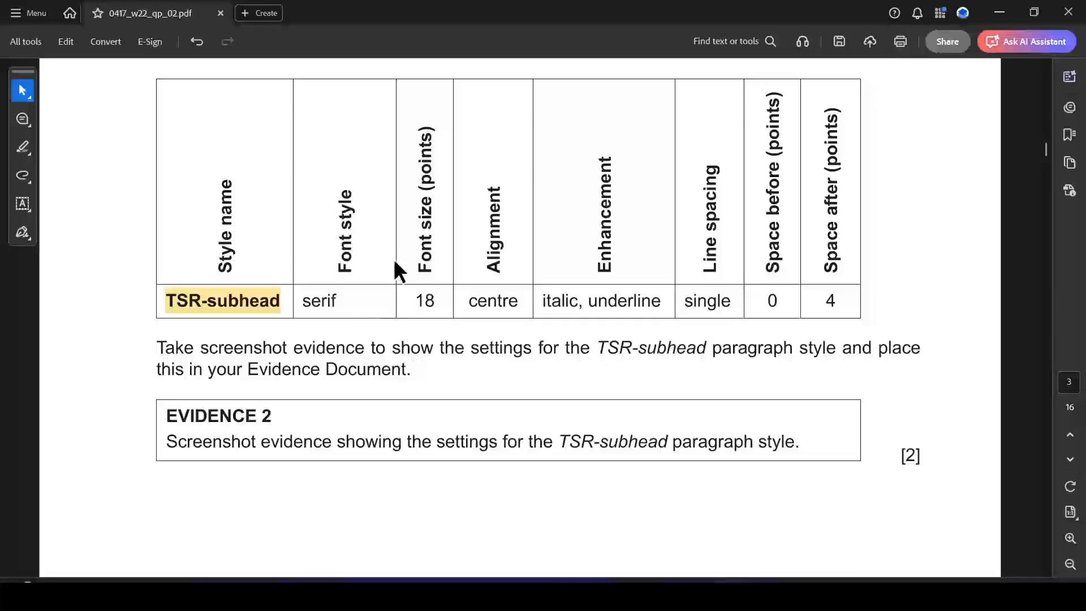
# Check question 3's alignment and enhancement requirements, and make the TSR-subhead style centred, italic and underlined.
pyautogui.hotkey('alt', 'Tab')
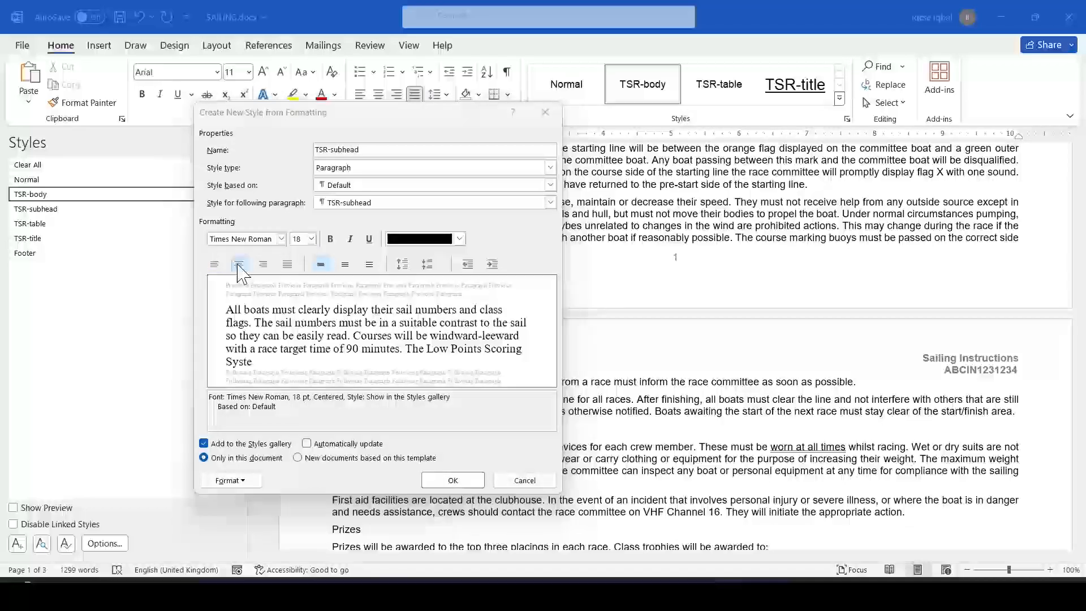
pyautogui.hotkey('alt', 'Tab')
pyautogui.hotkey('alt', 'Tab')
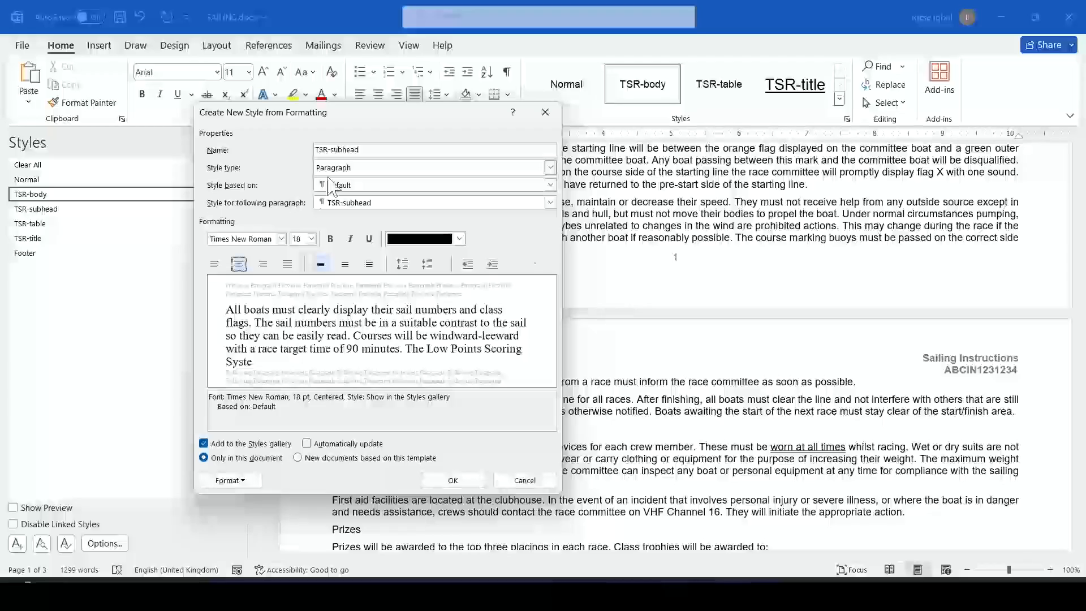
pyautogui.click(351, 238)
pyautogui.click(368, 239)
# Check question 3's paragraph spacing requirements and set the TSR-subhead style's space after to 4 pt.
pyautogui.hotkey('alt', 'Tab')
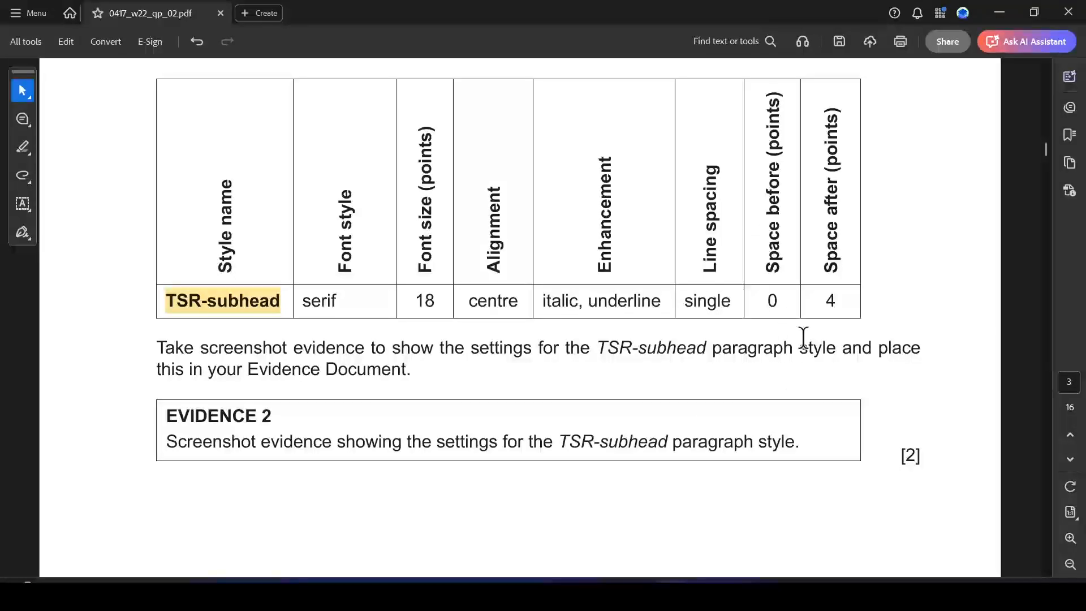
pyautogui.hotkey('alt', 'Tab')
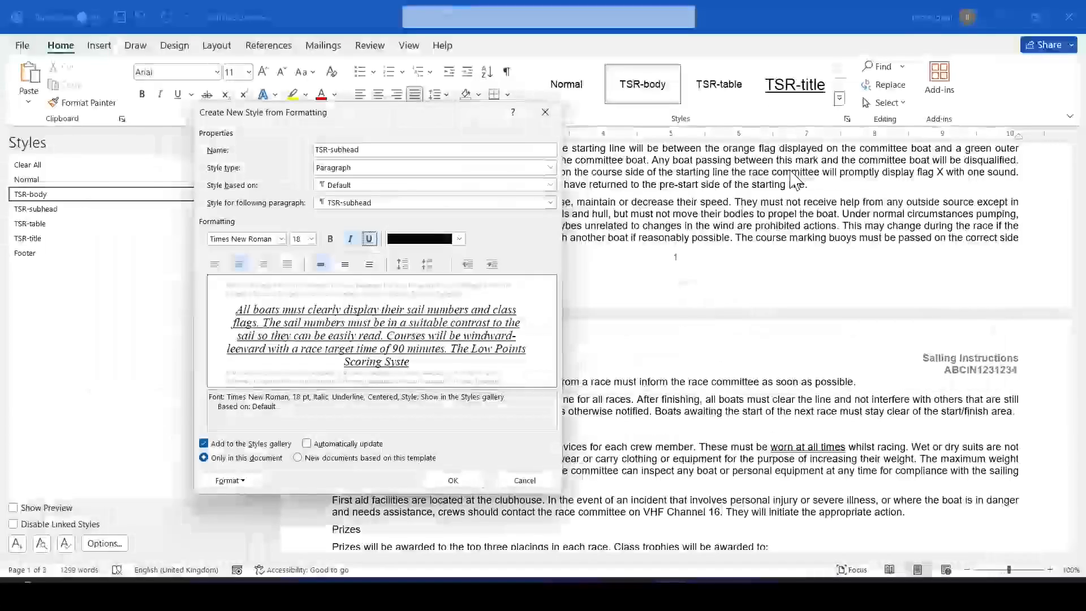
pyautogui.hotkey('alt', 'Tab')
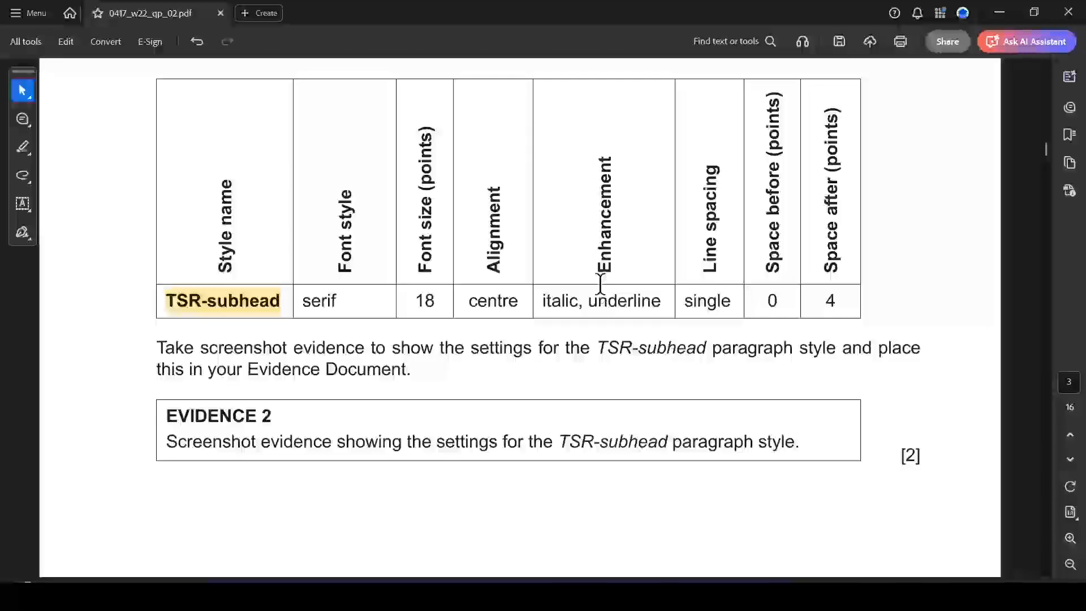
pyautogui.hotkey('alt', 'Tab')
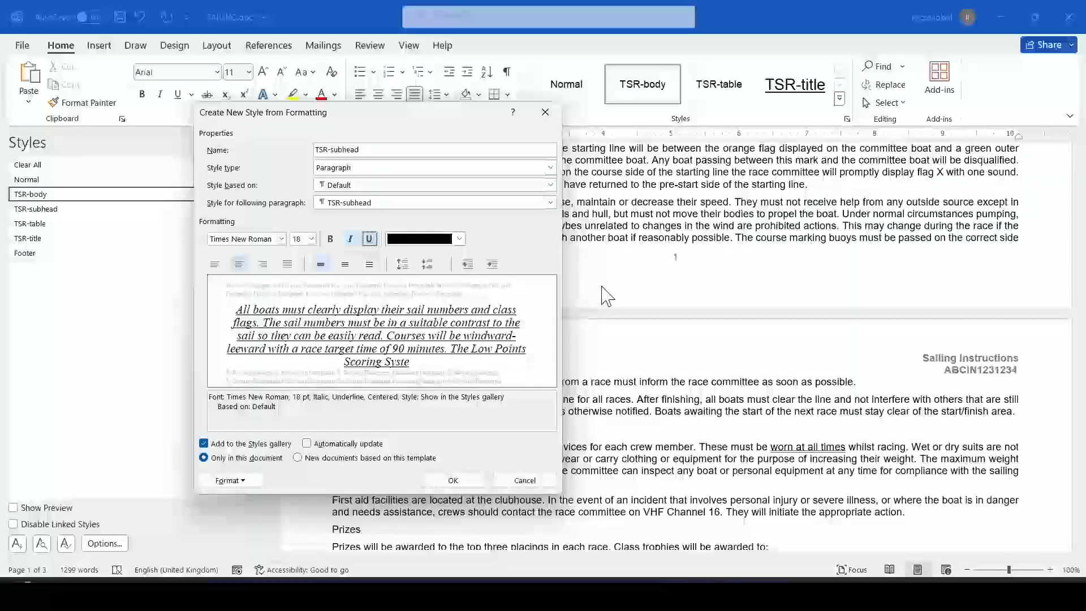
pyautogui.click(232, 481)
pyautogui.click(244, 347)
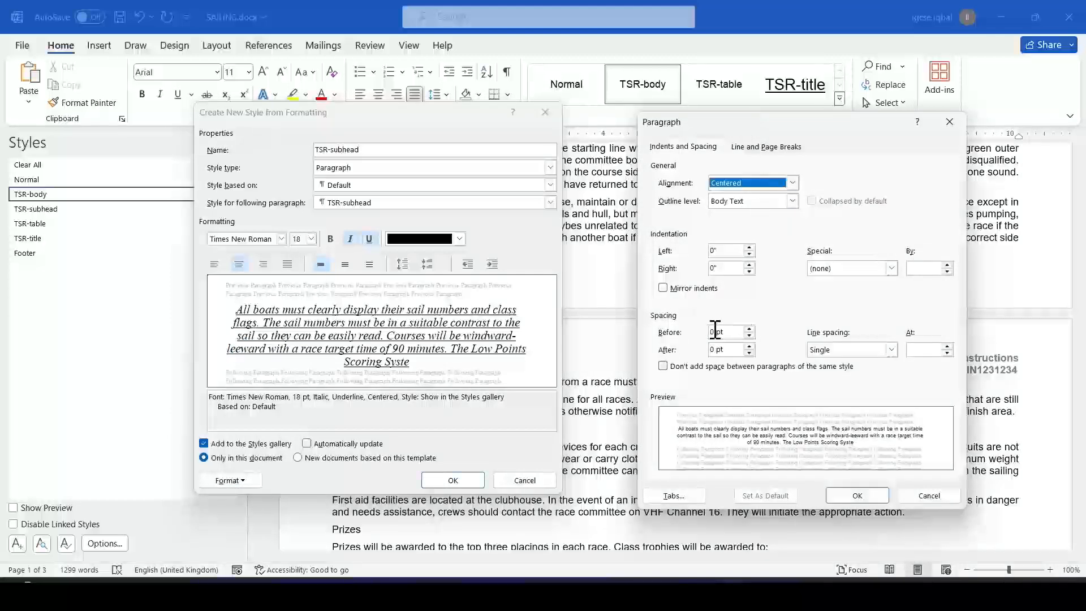
pyautogui.moveTo(716, 349); pyautogui.dragTo(699, 350)
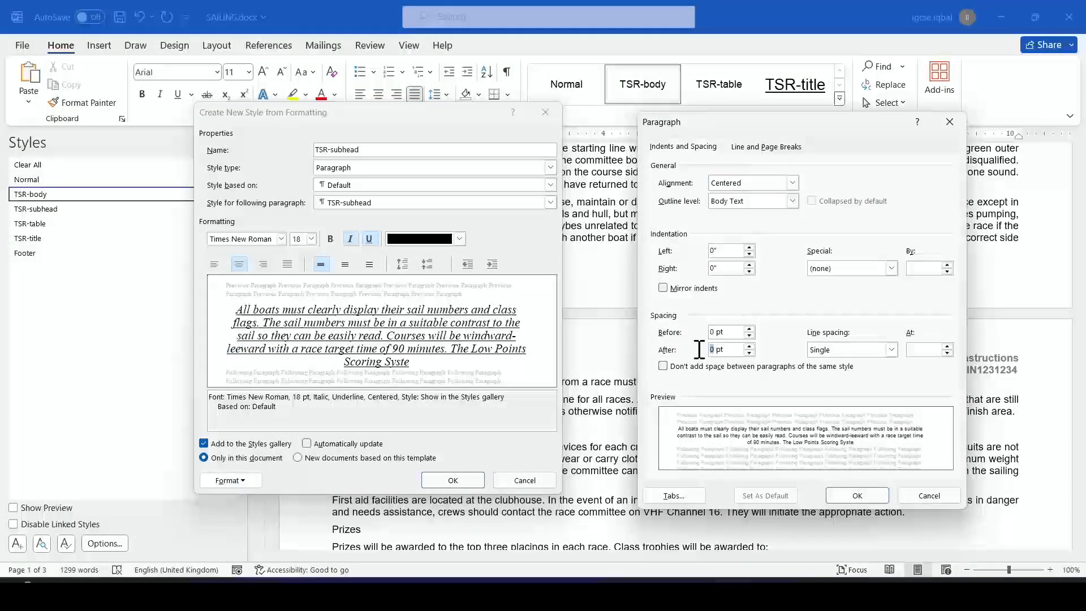
pyautogui.hotkey('alt', 'Tab')
pyautogui.hotkey('alt', 'Tab')
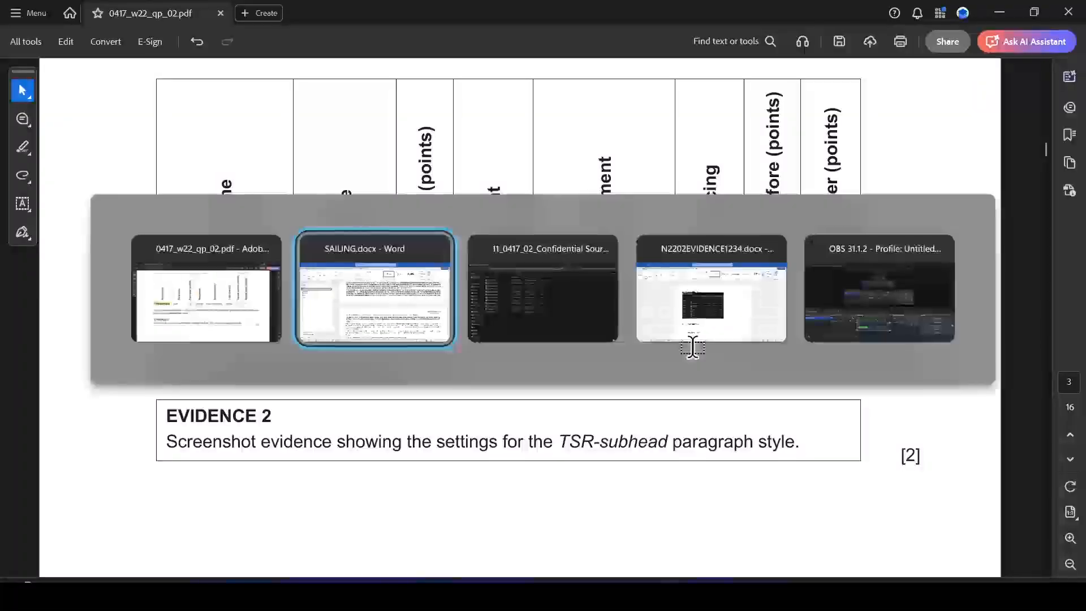
pyautogui.hotkey('alt', 'Tab')
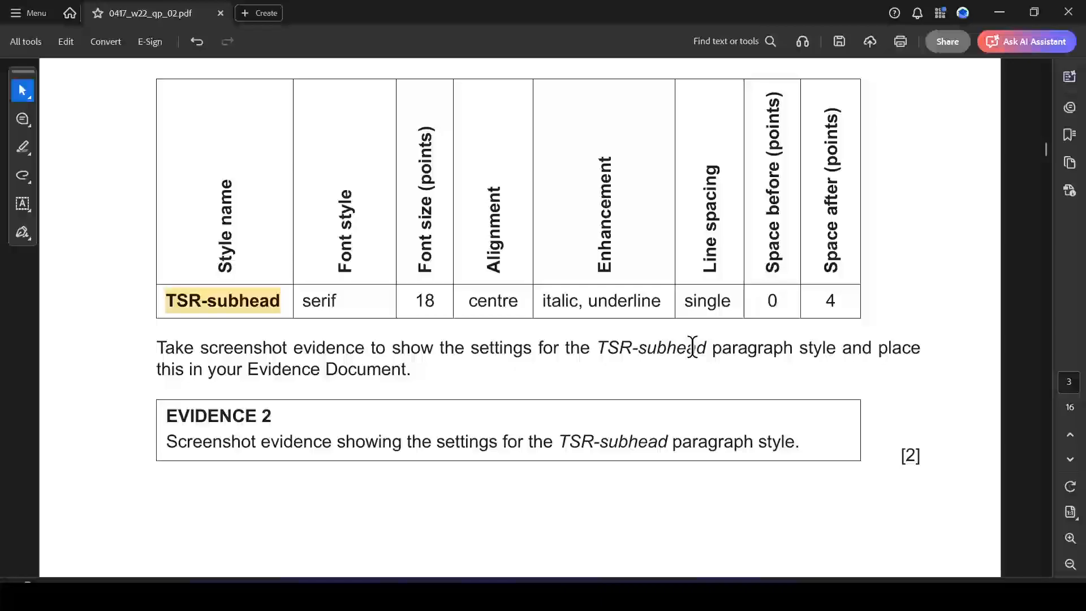
pyautogui.hotkey('alt', 'Tab')
# Set the TSR-subhead style's line spacing to Single and finish creating the style.
pyautogui.click(888, 355)
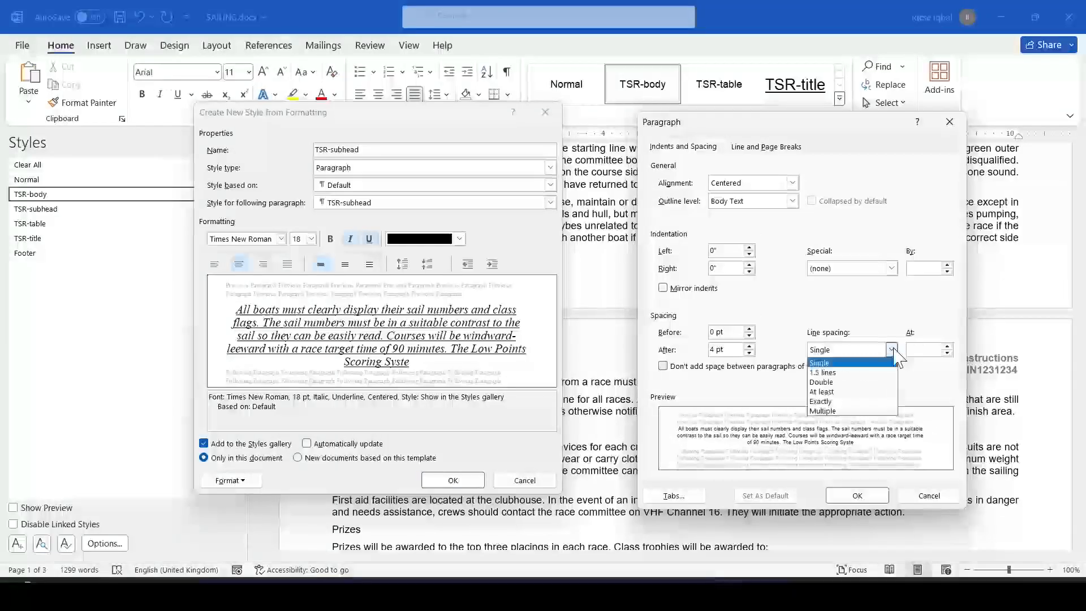
pyautogui.click(883, 363)
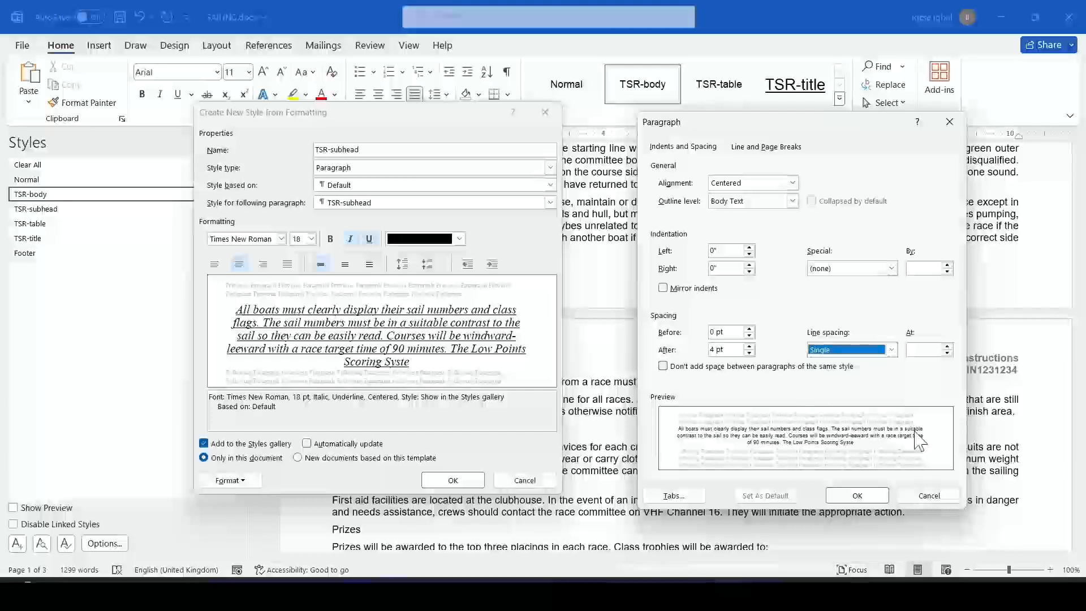
pyautogui.click(866, 495)
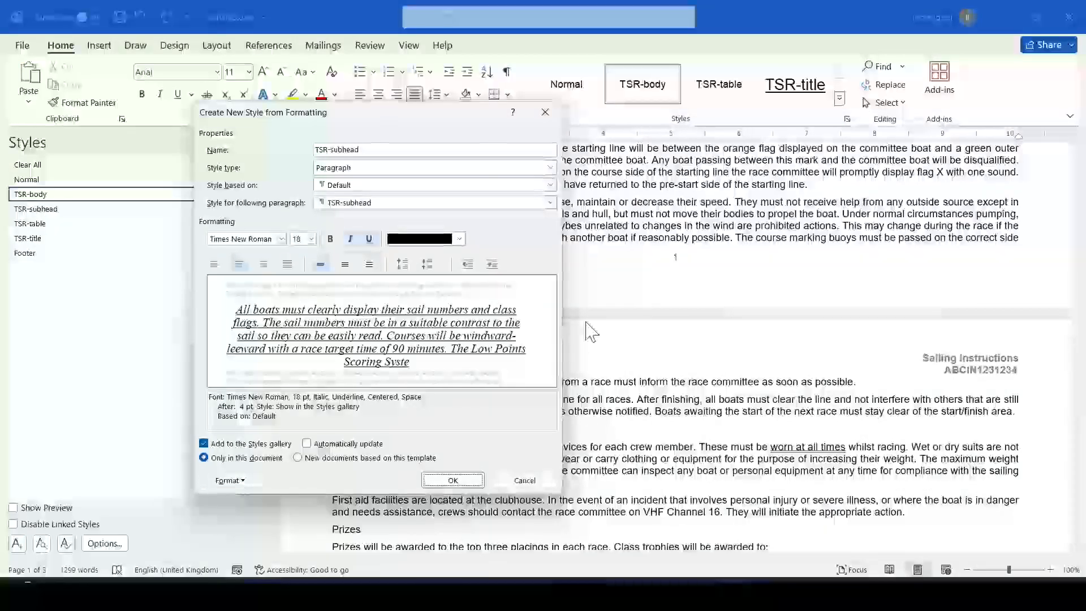
pyautogui.click(450, 480)
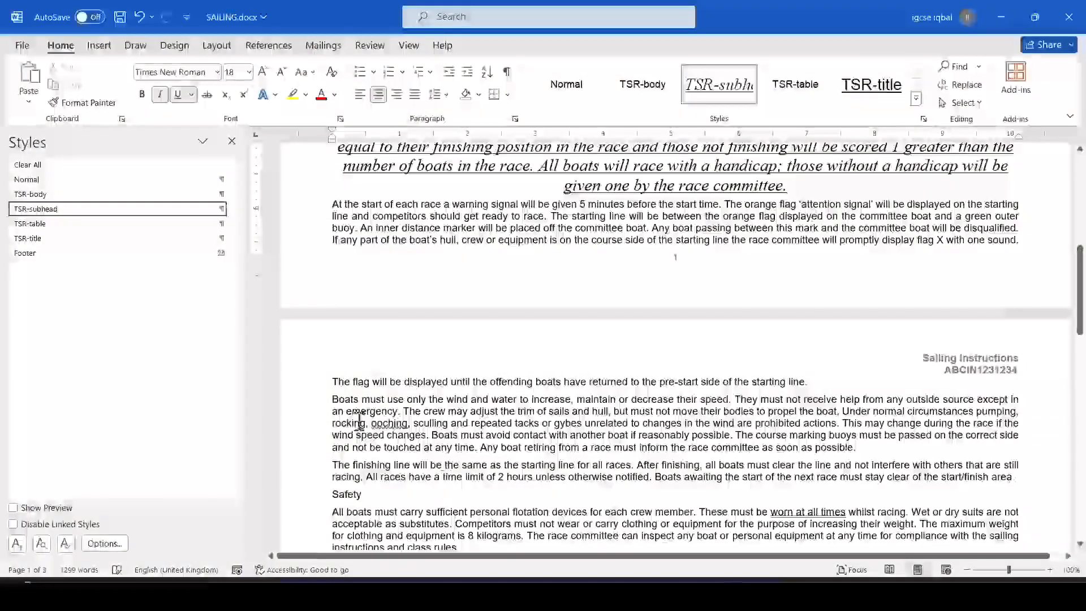
# Restore the Racing section's text to the TSR-body formatting with Format Painter, copying from the race-start paragraph, and left-align it.
pyautogui.moveTo(1082, 311); pyautogui.dragTo(1081, 285)
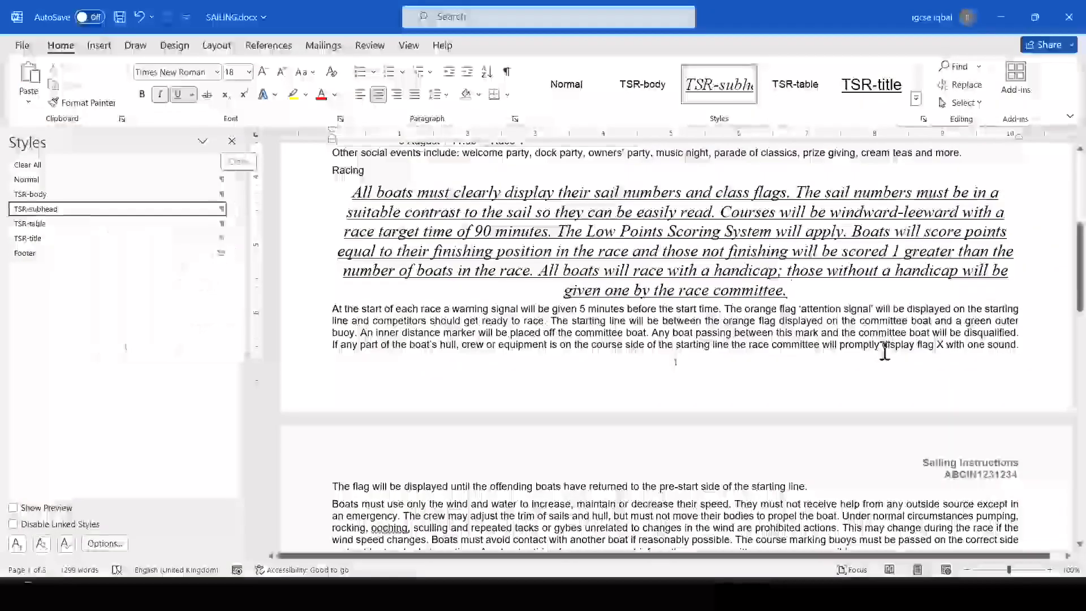
pyautogui.moveTo(1084, 267)
pyautogui.mouseDown()
pyautogui.moveTo(1082, 200)
pyautogui.moveTo(1081, 298)
pyautogui.moveTo(1081, 253)
pyautogui.mouseUp()
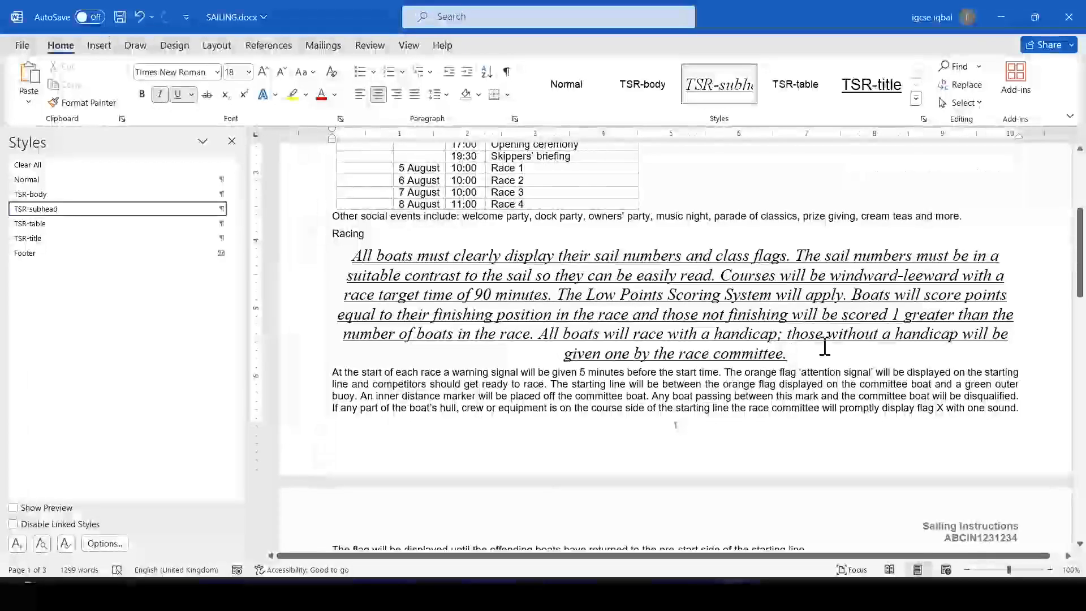
pyautogui.moveTo(332, 372); pyautogui.dragTo(548, 409)
pyautogui.click(82, 102)
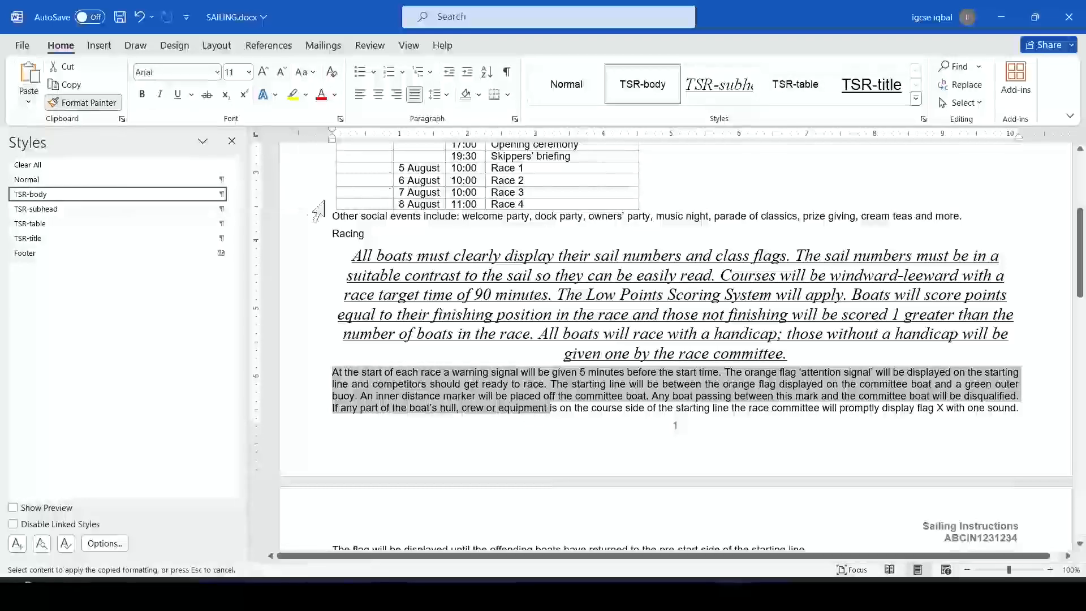
pyautogui.moveTo(339, 244)
pyautogui.mouseDown()
pyautogui.moveTo(608, 293)
pyautogui.moveTo(797, 366)
pyautogui.mouseUp()
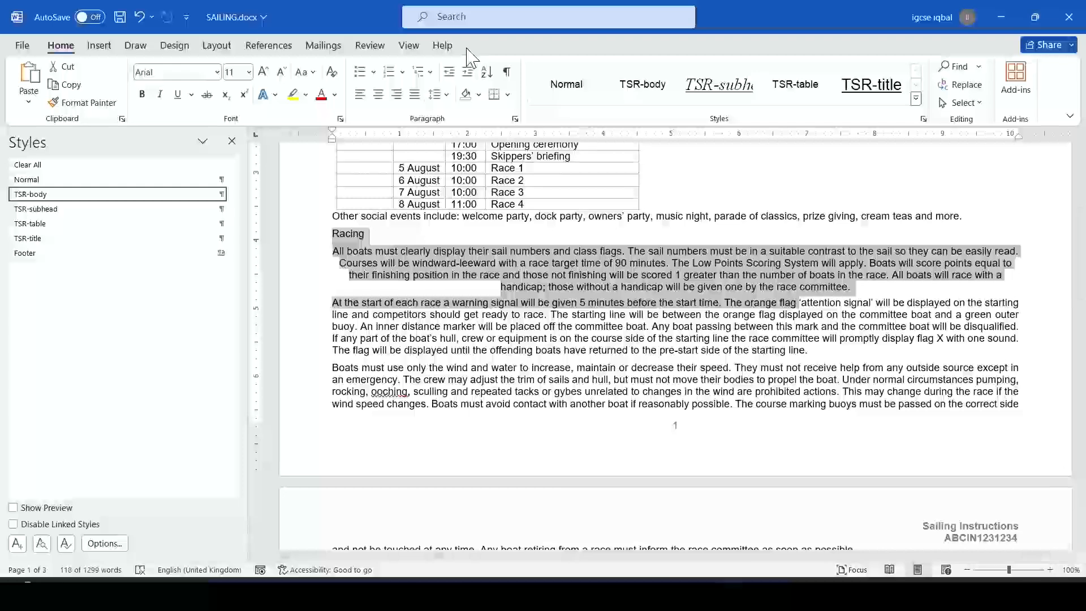
pyautogui.click(360, 94)
pyautogui.click(706, 350)
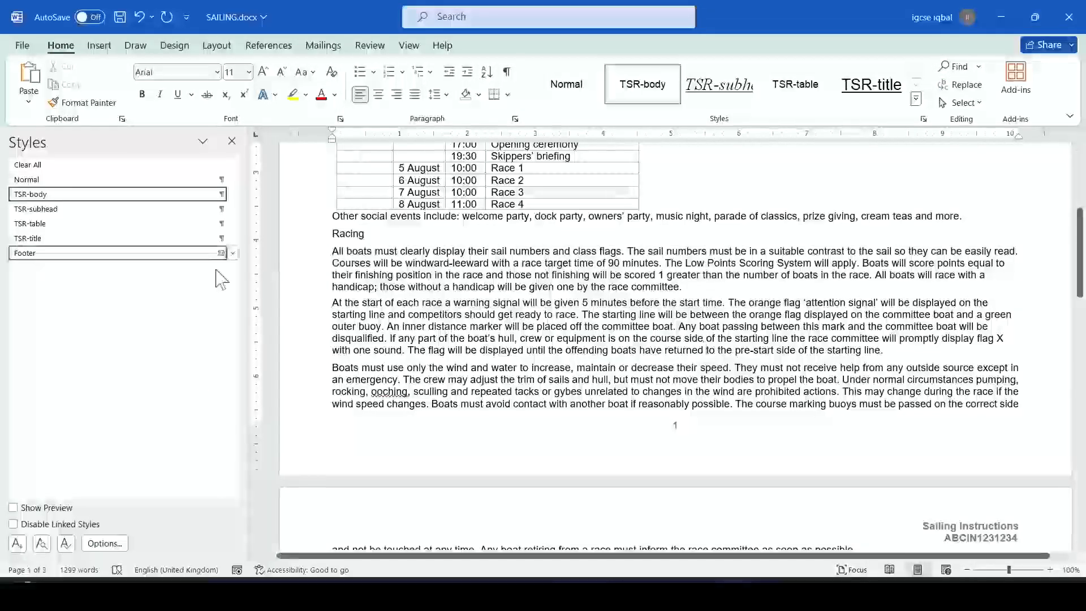
# Try the TSR-subhead style on the race-start paragraph and undo it.
pyautogui.click(69, 210)
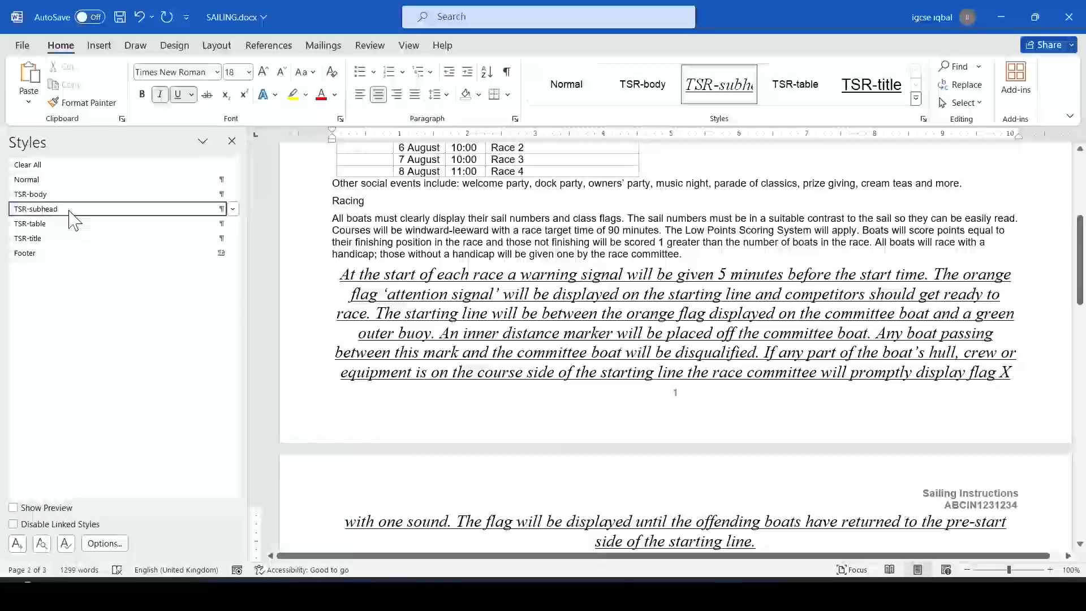
pyautogui.hotkey('ctrl', 'z')
pyautogui.click(491, 415)
# In the question paper, highlight "TSR-subhead paragraph" in question 3's screenshot evidence instruction.
pyautogui.hotkey('alt', 'Tab')
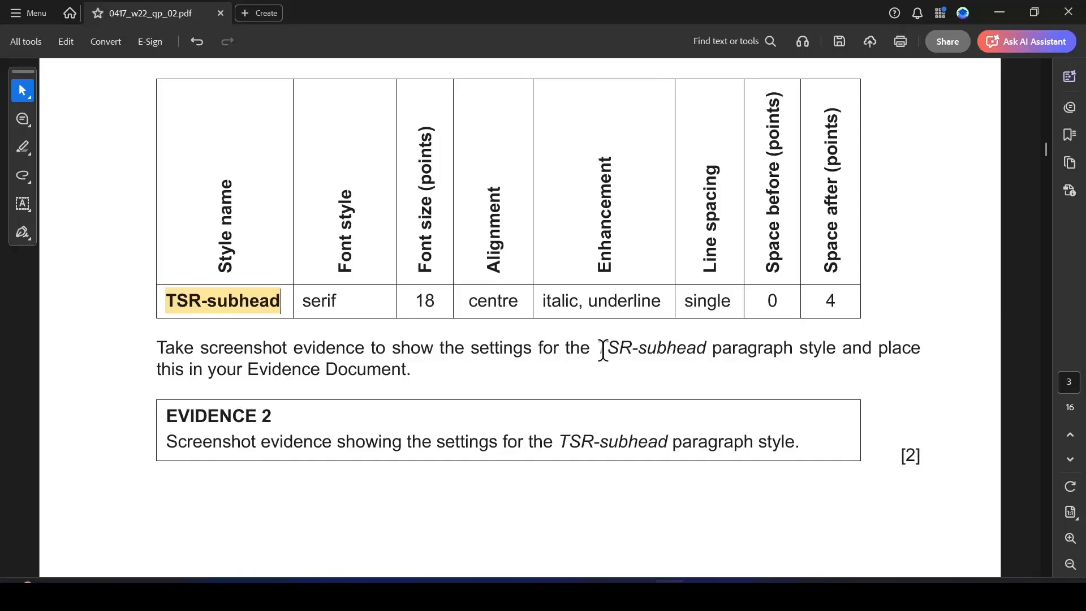
pyautogui.moveTo(601, 344); pyautogui.dragTo(795, 346)
pyautogui.click(811, 377)
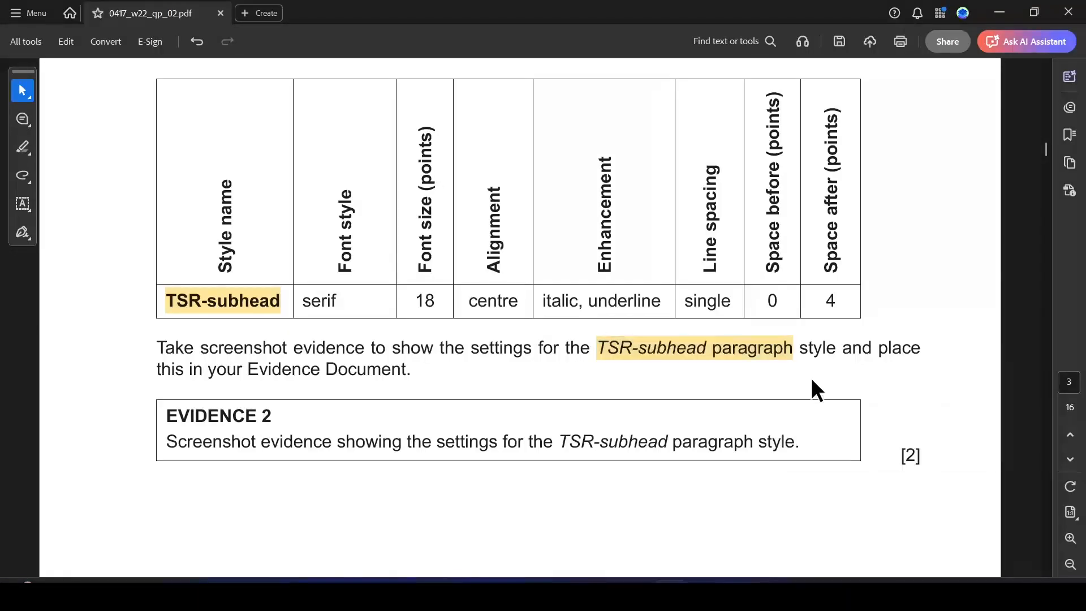
# Open the TSR-subhead style's settings in SAILING.docx, capture a screenshot showing them, and close the settings.
pyautogui.hotkey('alt', 'Tab')
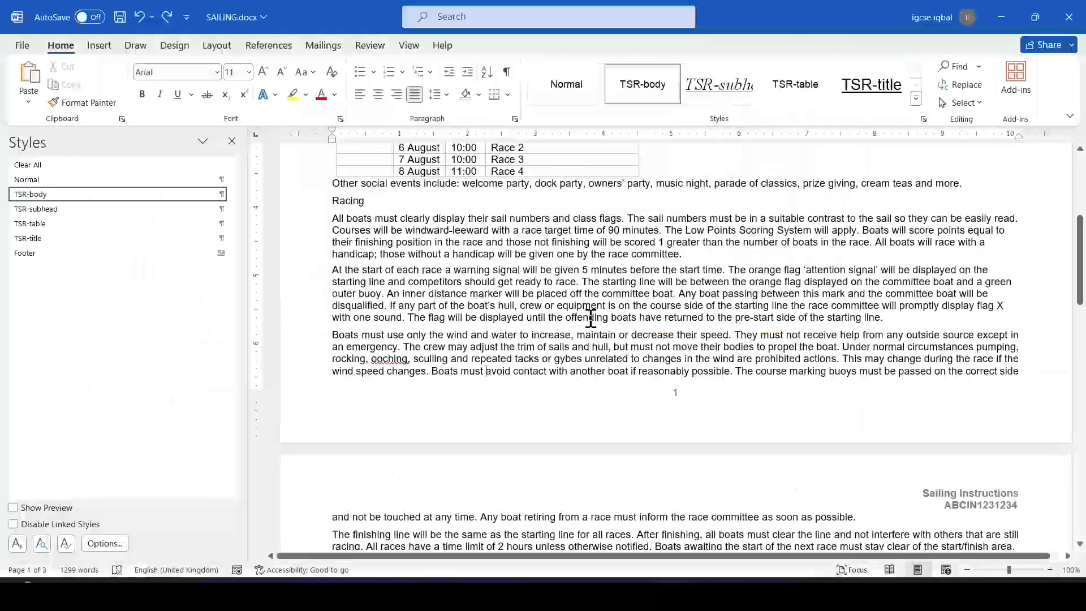
pyautogui.rightClick(35, 209)
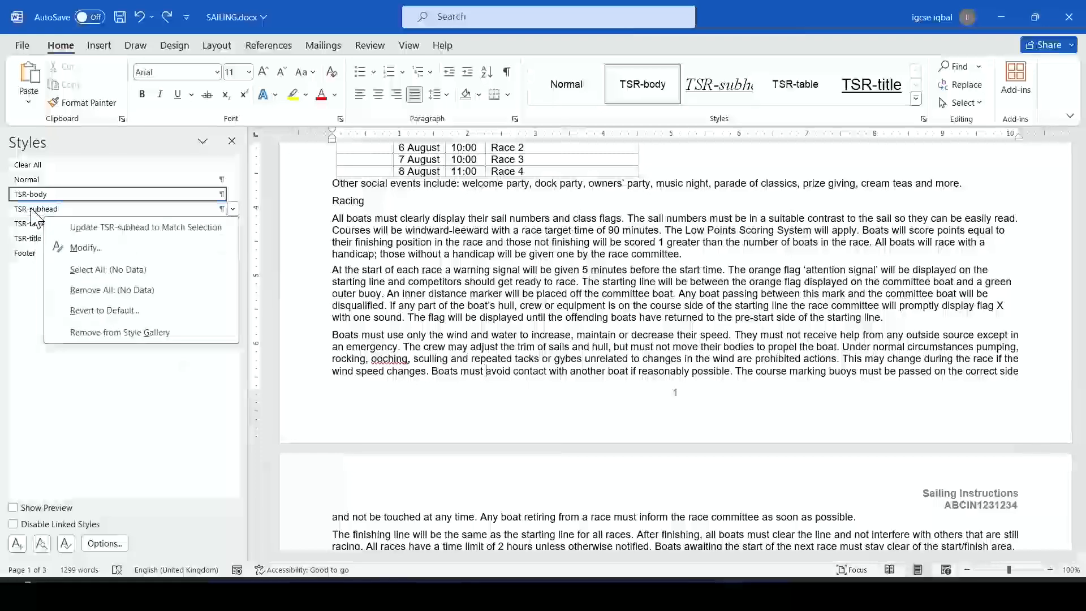
pyautogui.click(100, 250)
pyautogui.moveTo(444, 116); pyautogui.dragTo(272, 145)
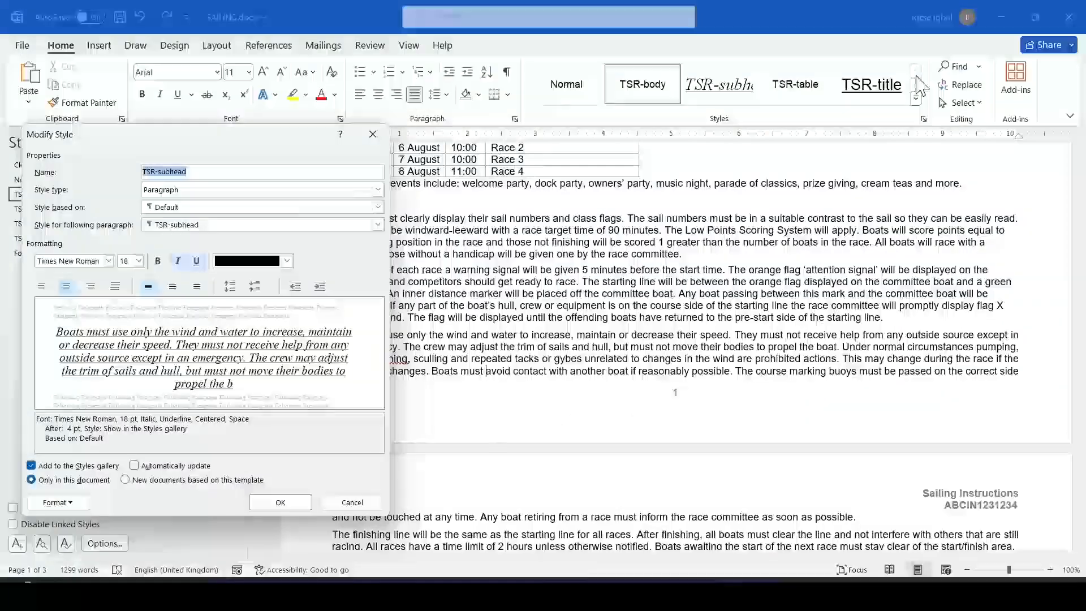
pyautogui.press('super+shift+s')
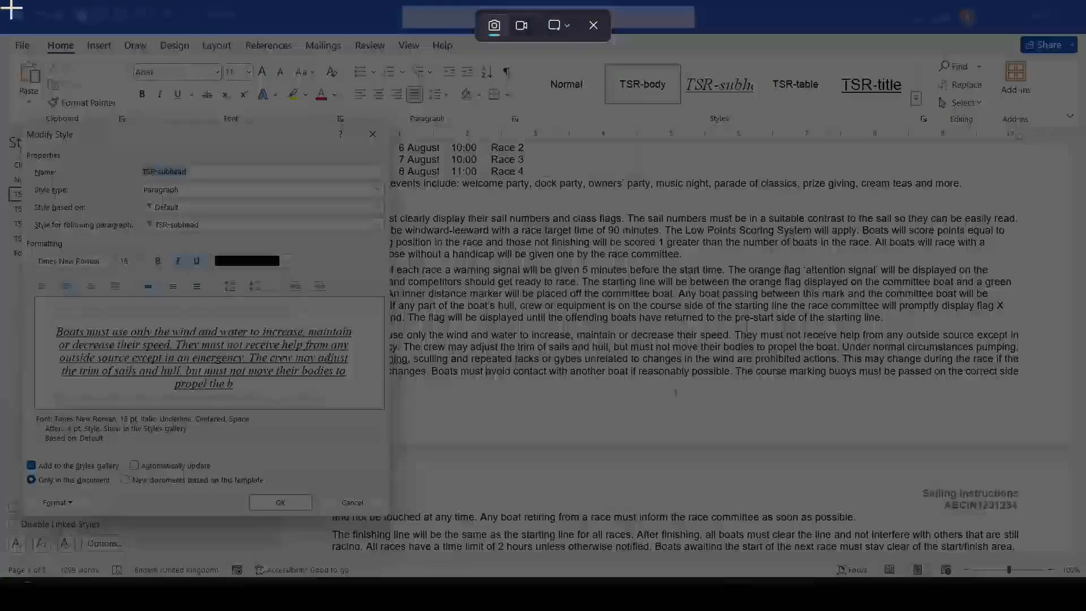
pyautogui.moveTo(2, 1); pyautogui.dragTo(392, 517)
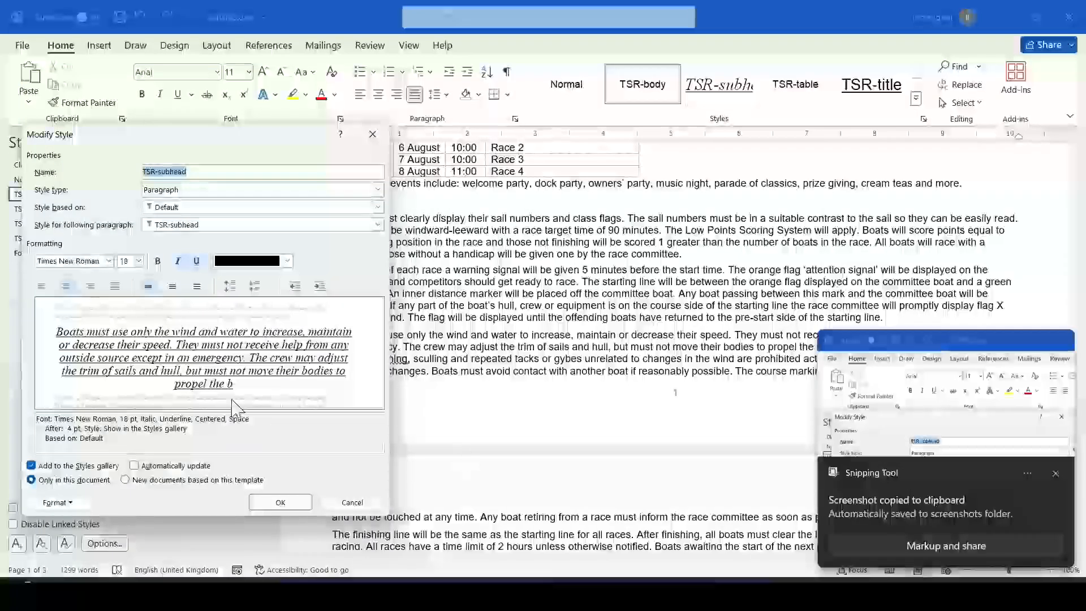
pyautogui.click(280, 502)
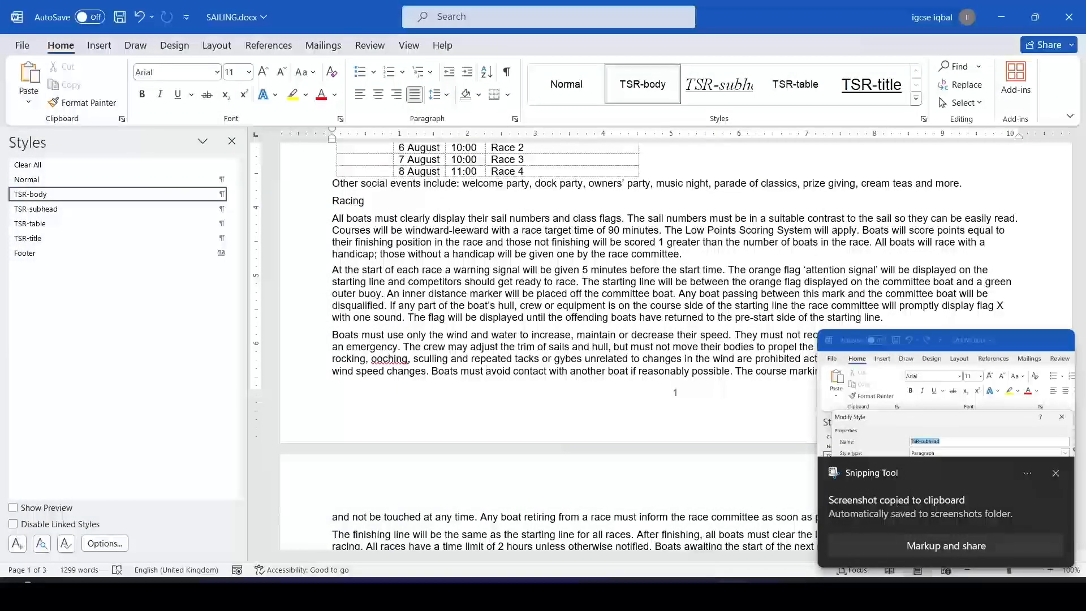
# Paste the screenshot under EVIDENCE 2 in N2202EVIDENCE1234.docx and shrink it to about 3.5 inches wide.
pyautogui.moveTo(729, 594)
pyautogui.click(654, 537)
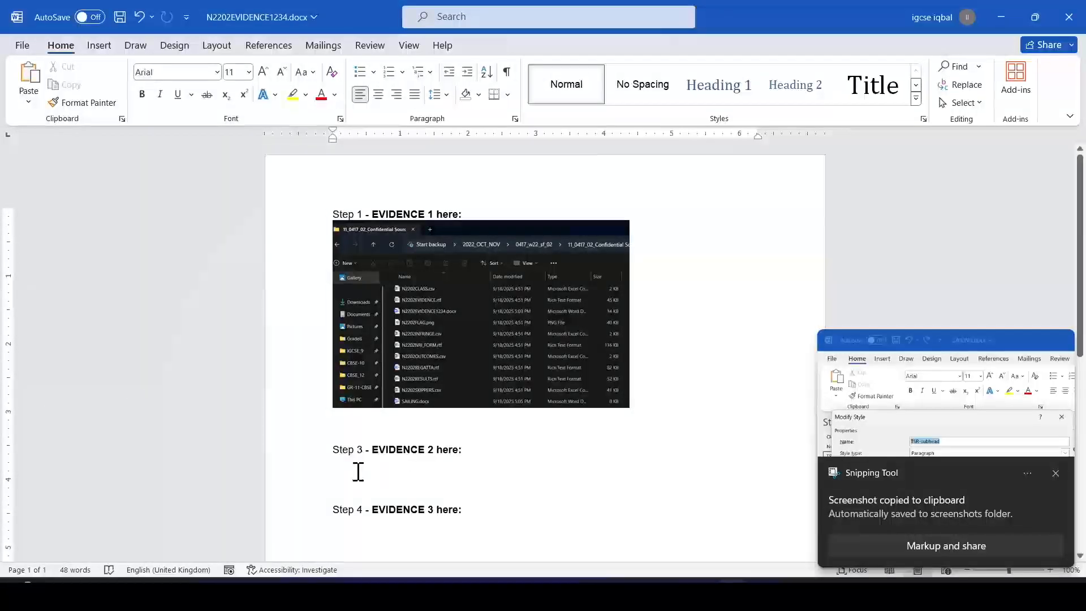
pyautogui.hotkey('ctrl', 'v')
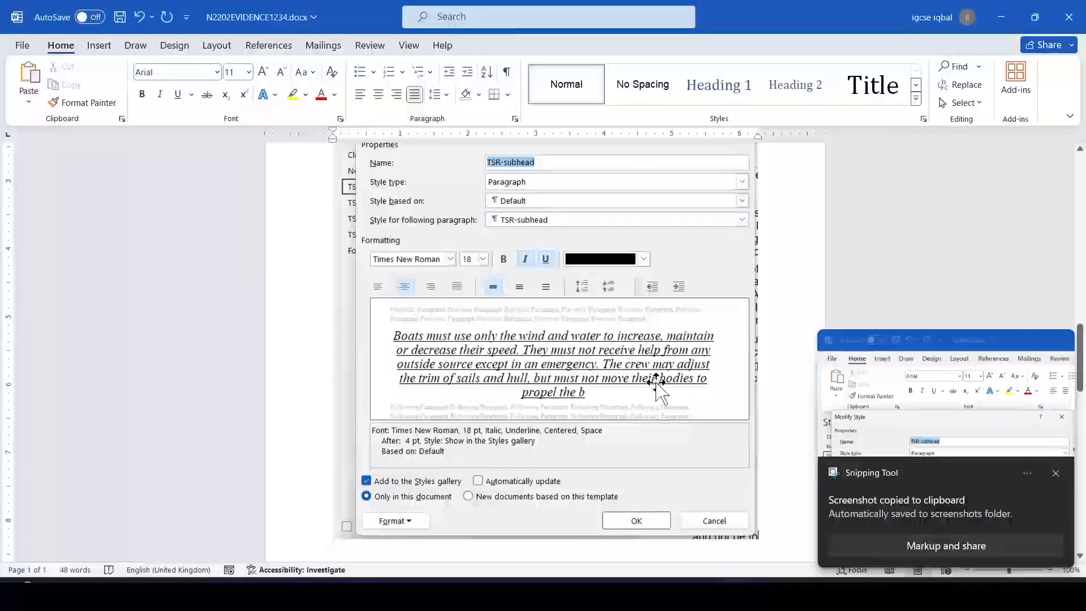
pyautogui.click(730, 475)
pyautogui.moveTo(758, 540); pyautogui.dragTo(514, 296)
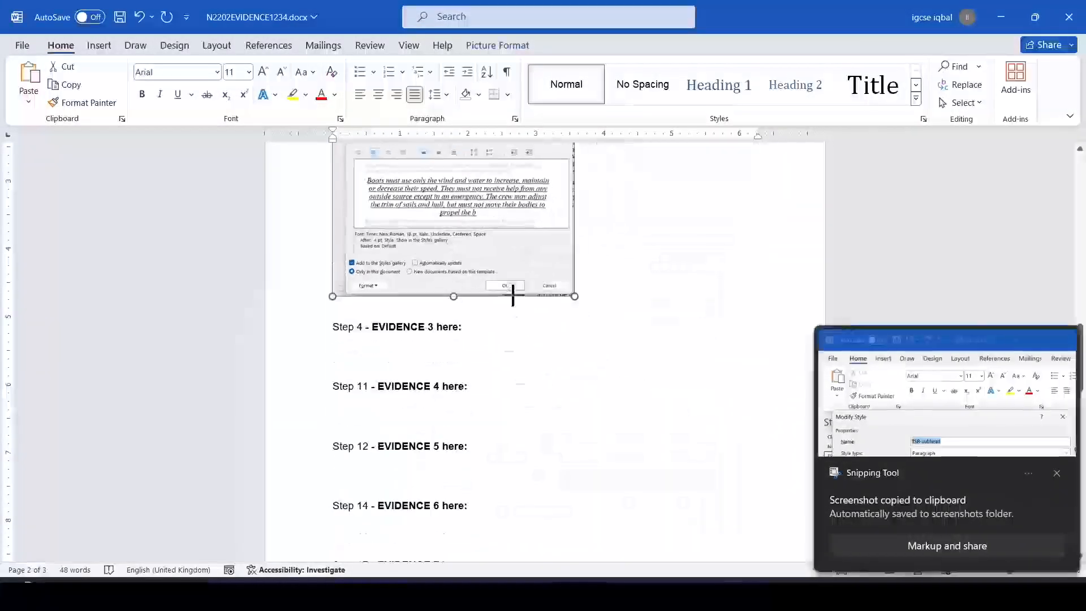
# Go to question 4 in the question paper and copy the title "Tawara Sailing Regatta".
pyautogui.hotkey('alt', 'Tab')
pyautogui.hotkey('alt', 'Tab')
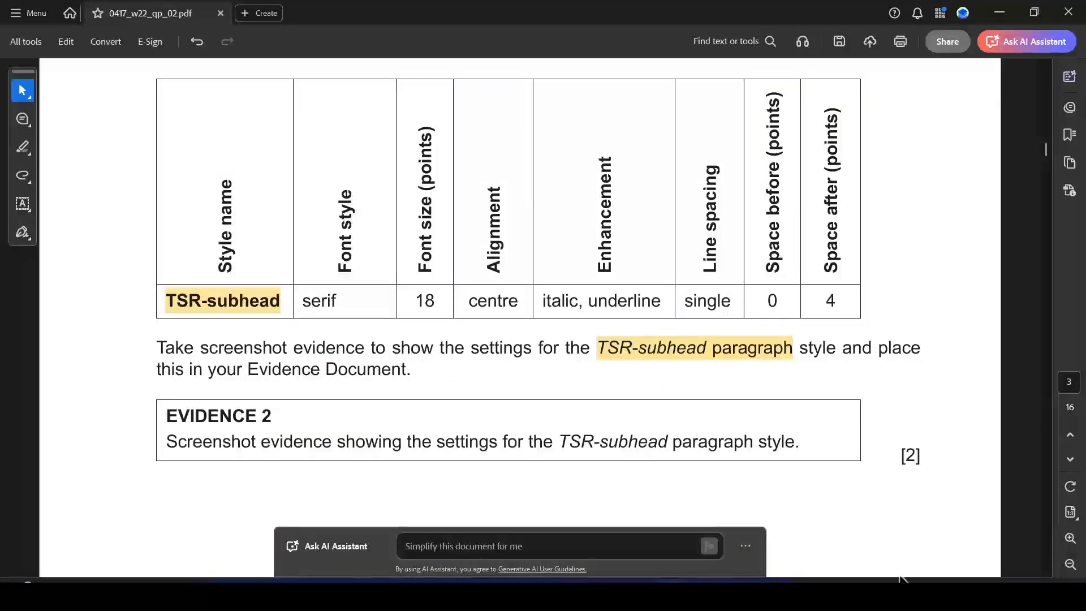
pyautogui.scroll(-10, 657, 301)
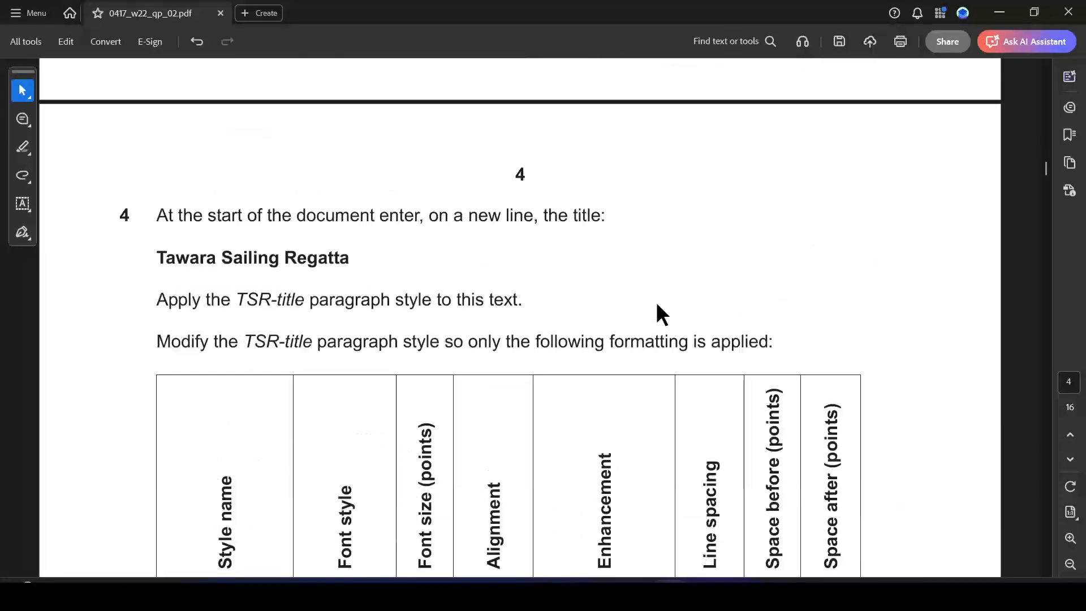
pyautogui.scroll(-1, 656, 304)
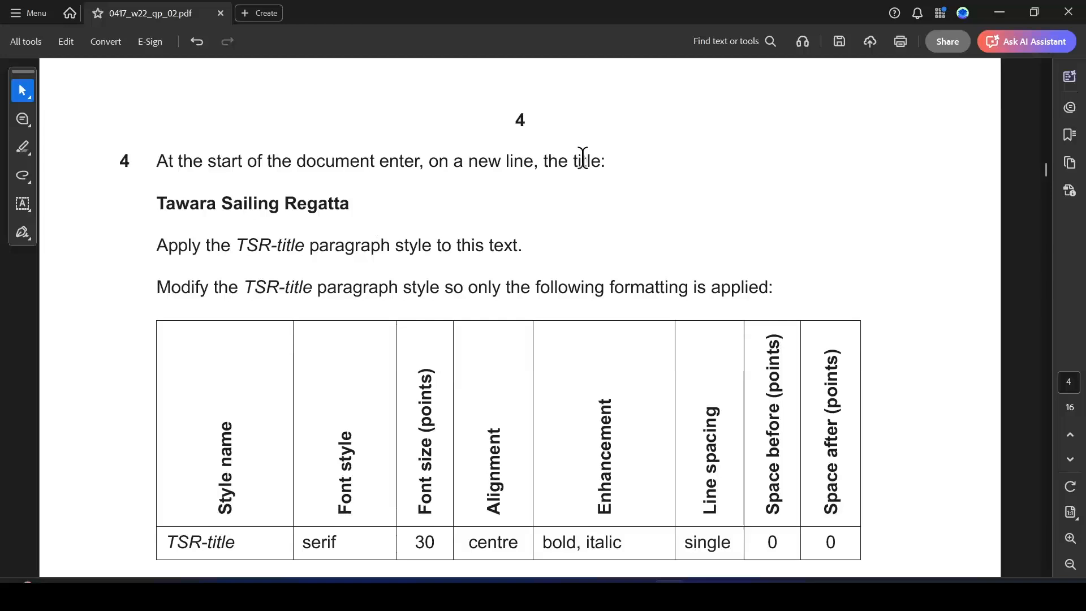
pyautogui.moveTo(158, 202); pyautogui.dragTo(338, 195)
pyautogui.hotkey('ctrl', 'c')
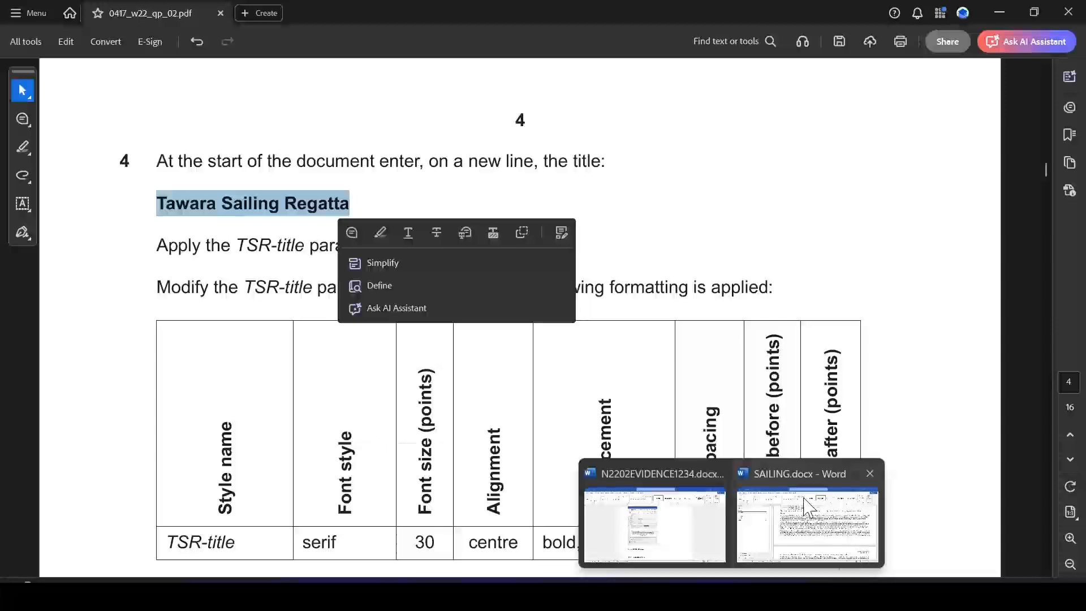
# Switch to SAILING.docx, add a new line at the start of the document, and paste the title "Tawara Sailing Regatta" there.
pyautogui.click(809, 521)
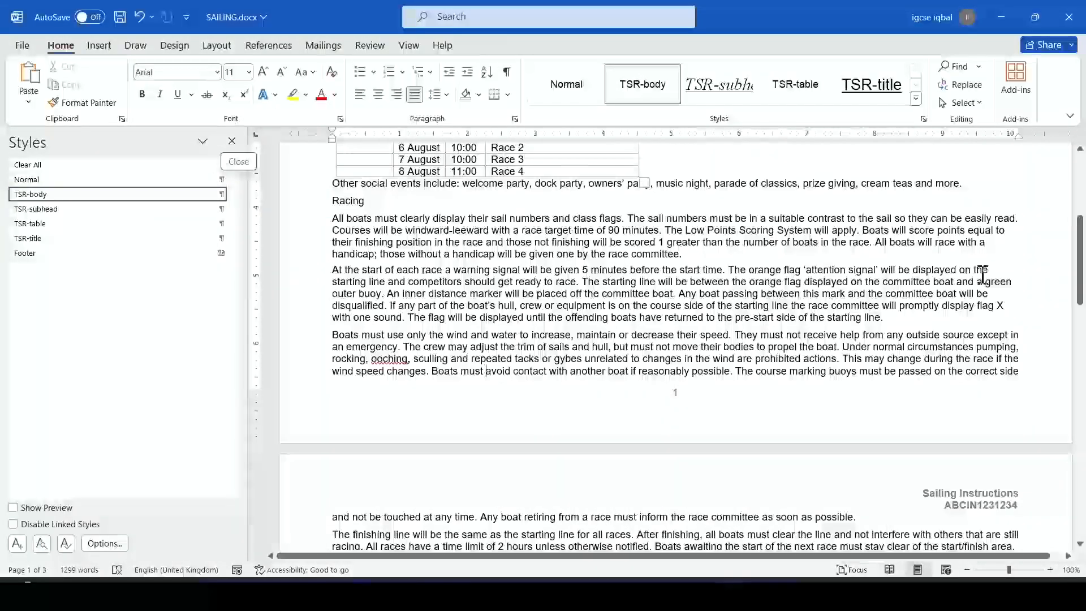
pyautogui.moveTo(1082, 254); pyautogui.dragTo(1083, 130)
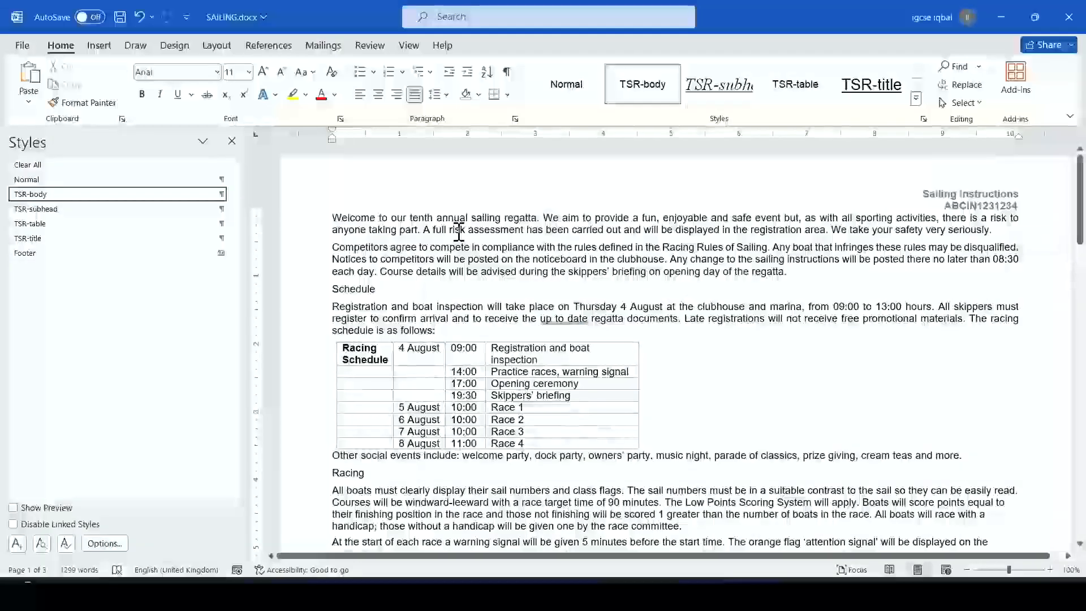
pyautogui.click(334, 217)
pyautogui.press('Return')
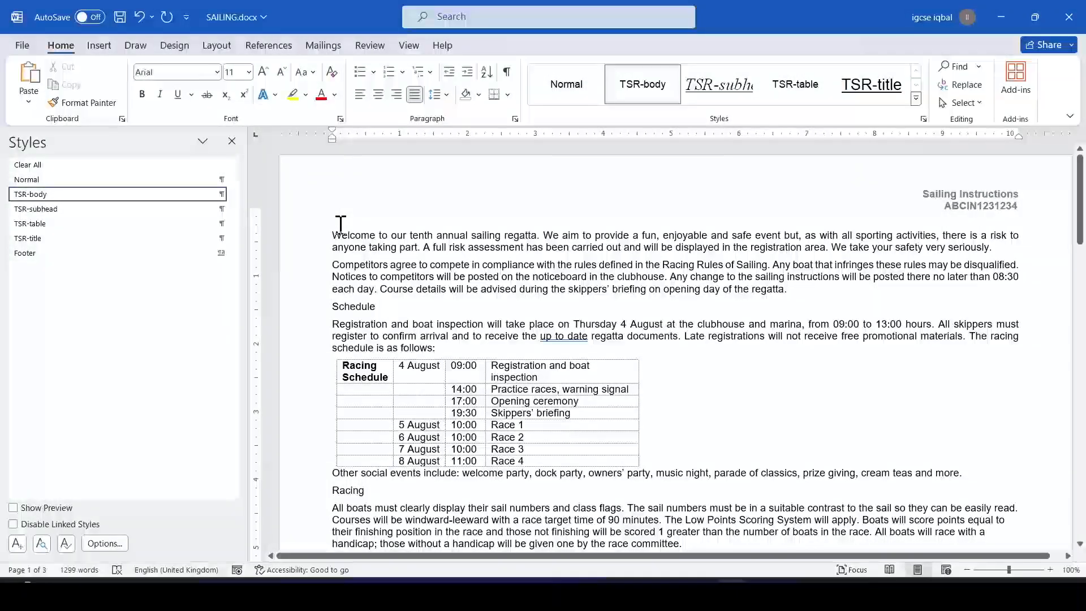
pyautogui.hotkey('ctrl', 'v')
# In question 4 of the question paper, highlight "TSR-title paragraph style to this text.".
pyautogui.hotkey('alt', 'Tab')
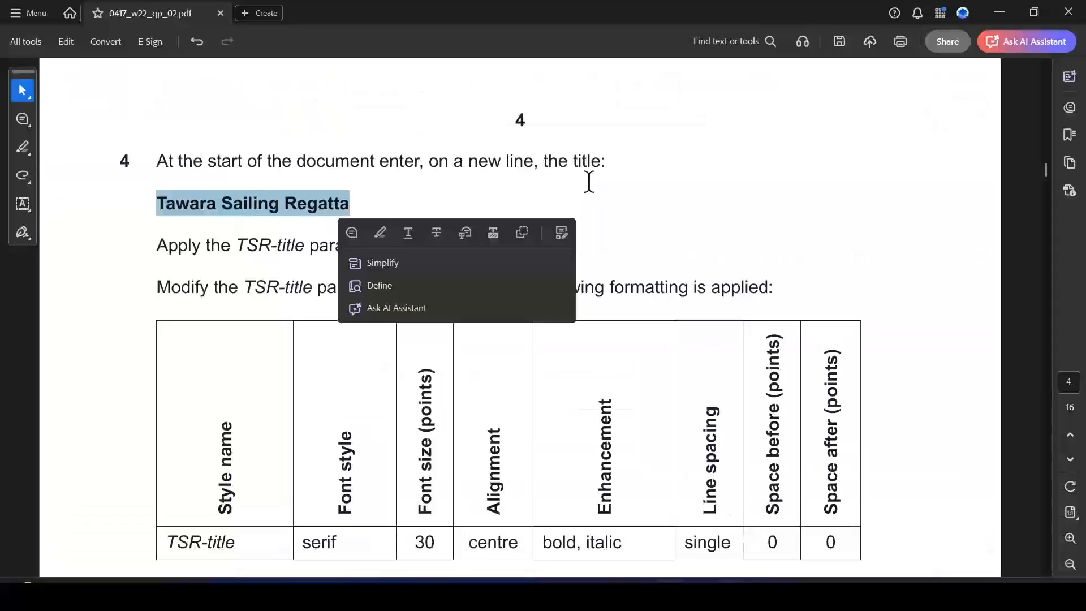
pyautogui.click(207, 245)
pyautogui.moveTo(235, 245); pyautogui.dragTo(524, 246)
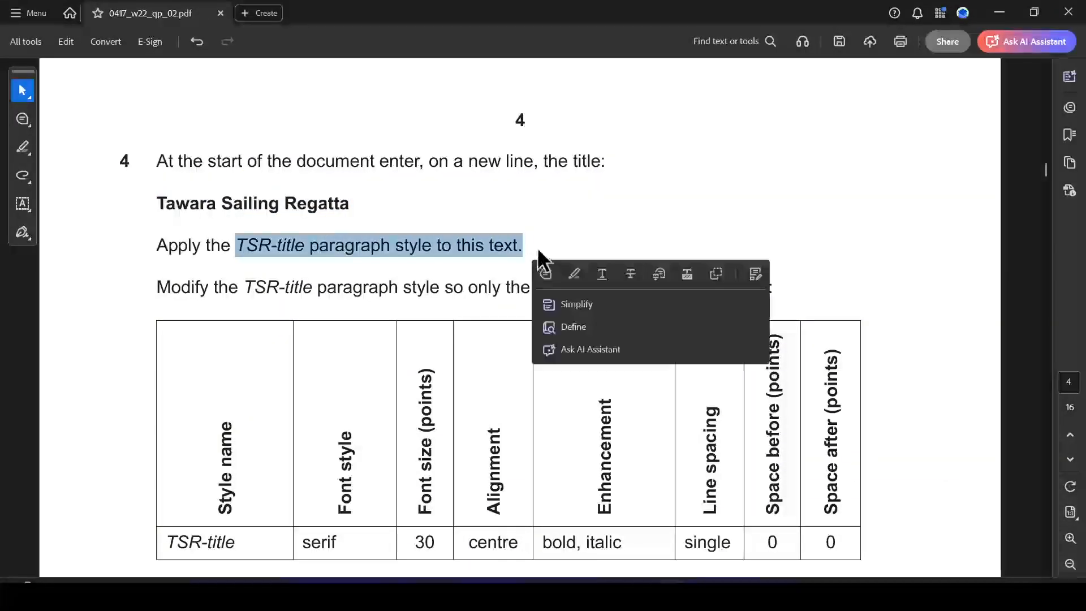
pyautogui.click(575, 275)
# Apply the TSR-title paragraph style to the "Tawara Sailing Regatta" title in SAILING.docx.
pyautogui.hotkey('alt', 'Tab')
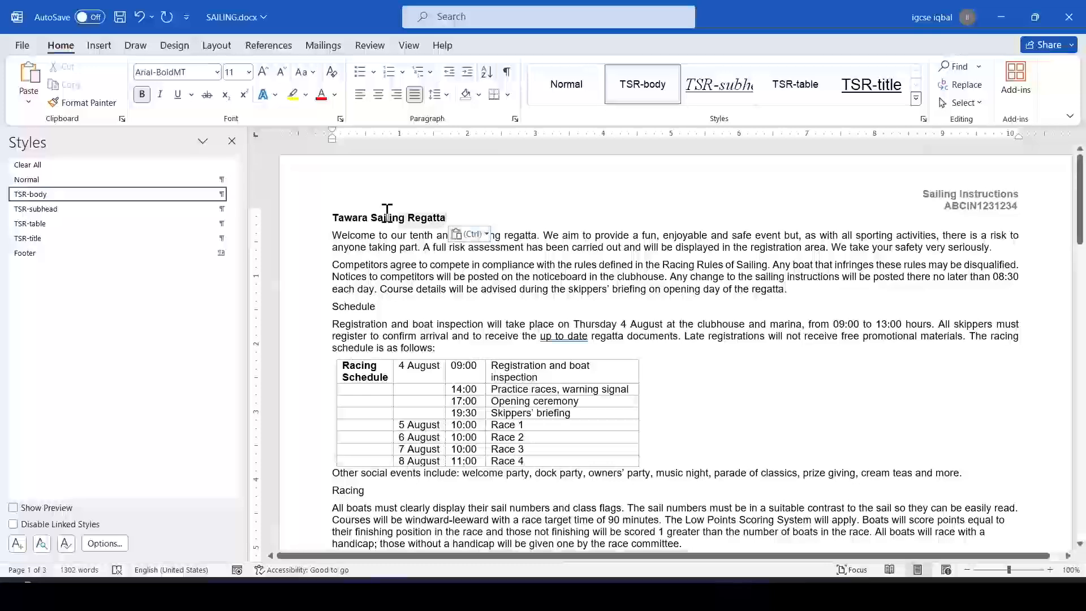
pyautogui.tripleClick(416, 215)
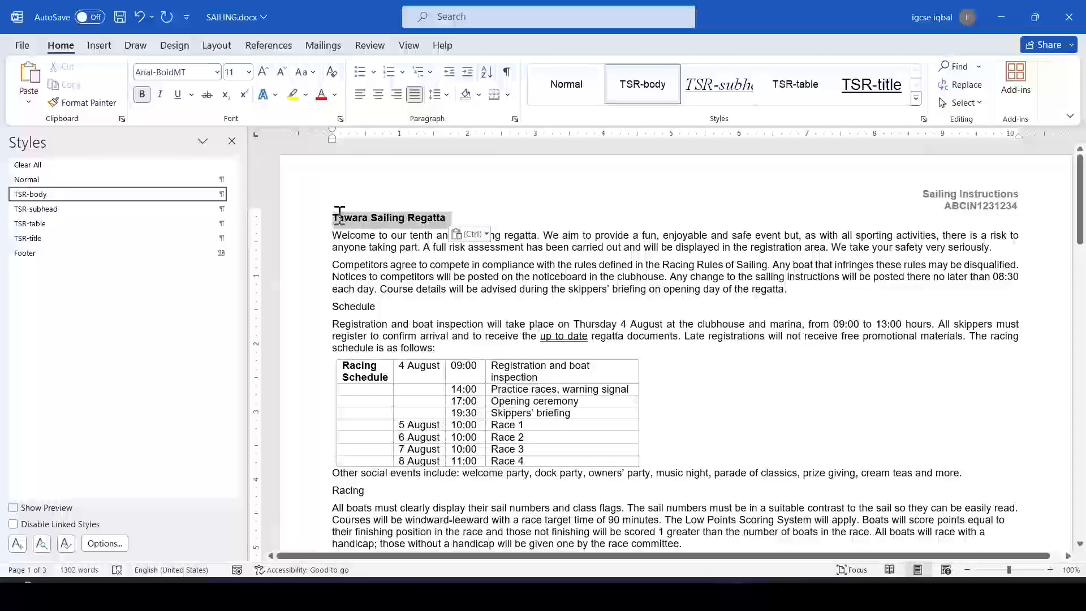
pyautogui.click(40, 239)
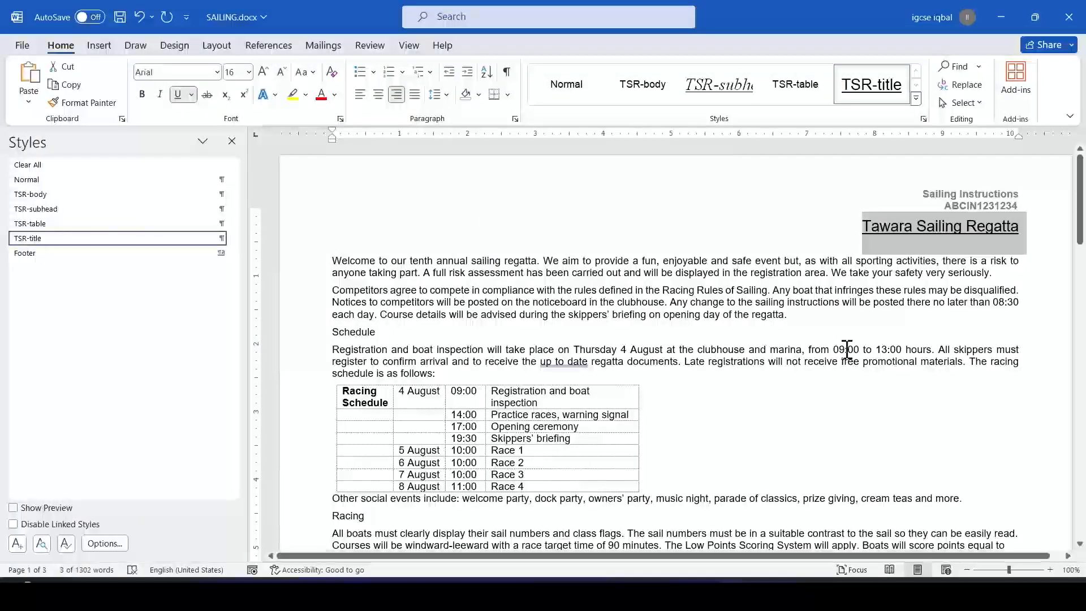
# In question 4's modify instruction in the question paper, highlight "TSR-title paragraph style" and "formatting is applied:".
pyautogui.hotkey('alt', 'Tab')
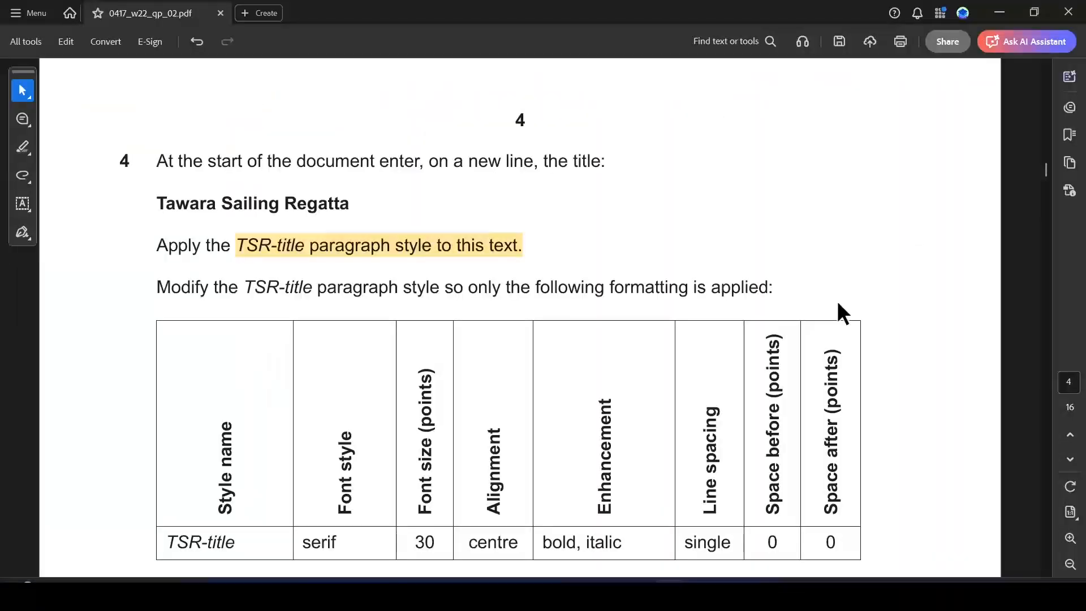
pyautogui.moveTo(247, 287); pyautogui.dragTo(439, 295)
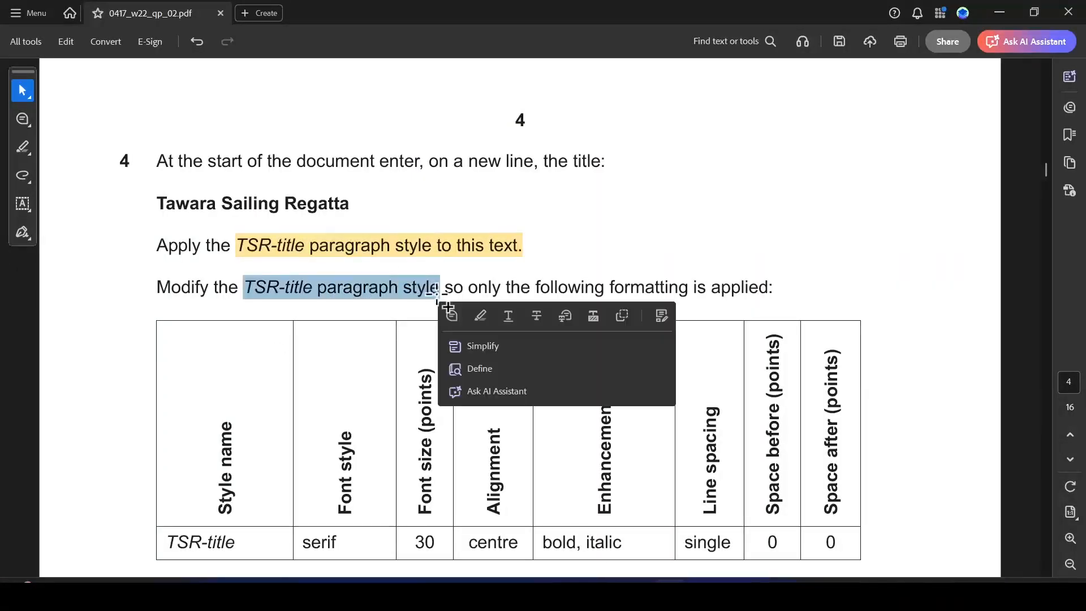
pyautogui.click(481, 316)
pyautogui.moveTo(611, 287); pyautogui.dragTo(774, 290)
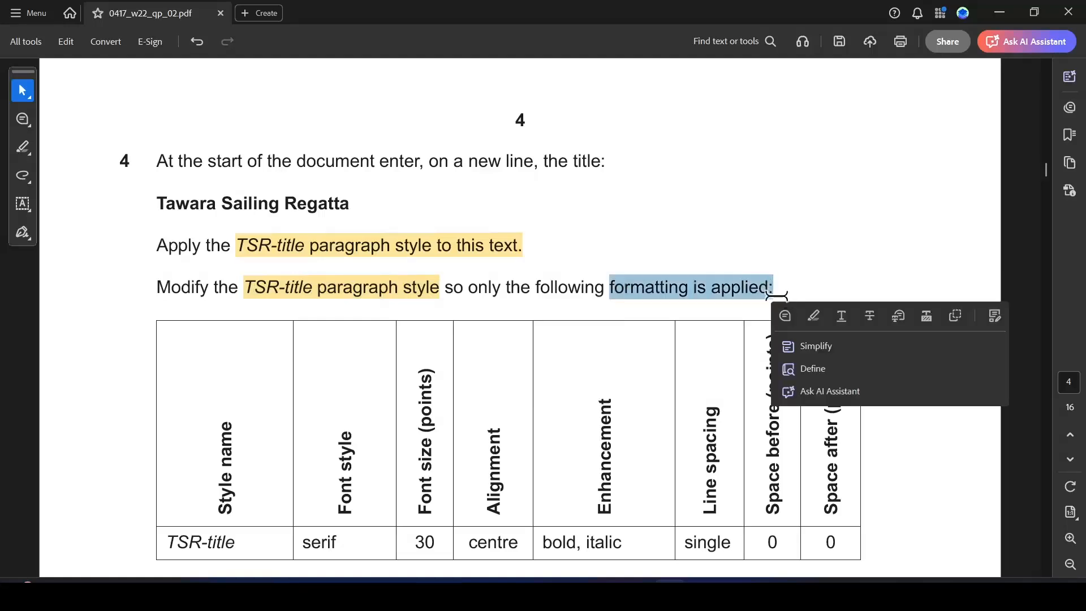
pyautogui.click(815, 318)
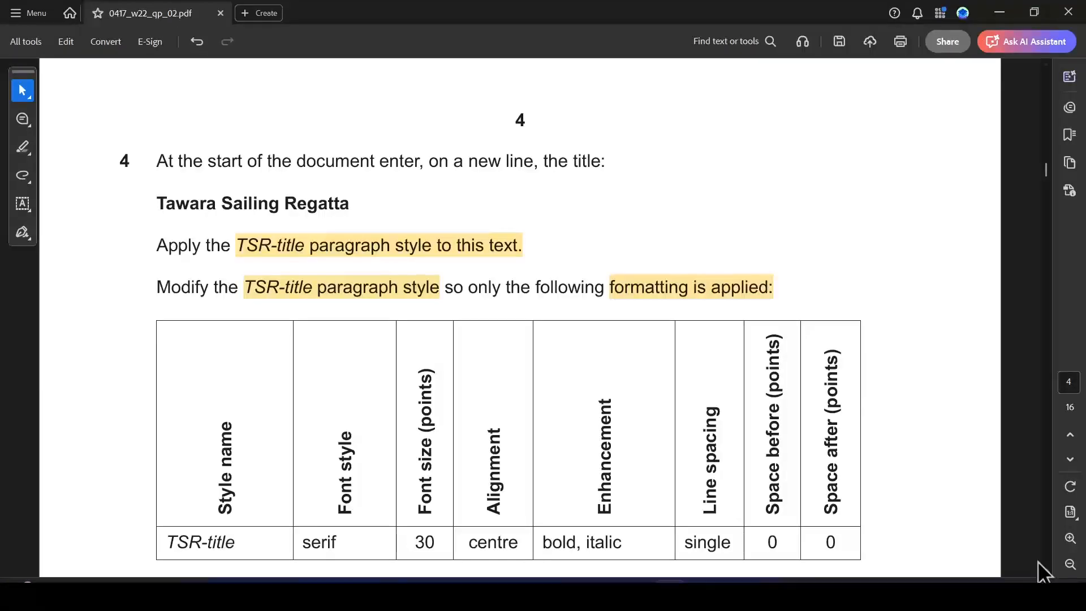
pyautogui.scroll(-3, 1046, 575)
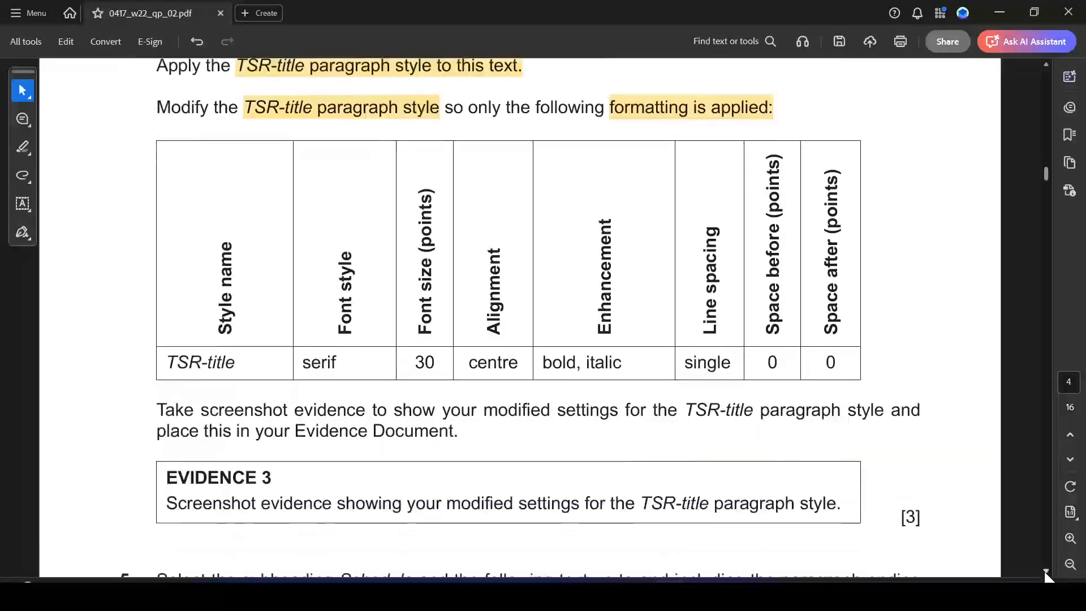
# Switch to SAILING.docx and open the TSR-title style for modification.
pyautogui.hotkey('alt', 'Tab')
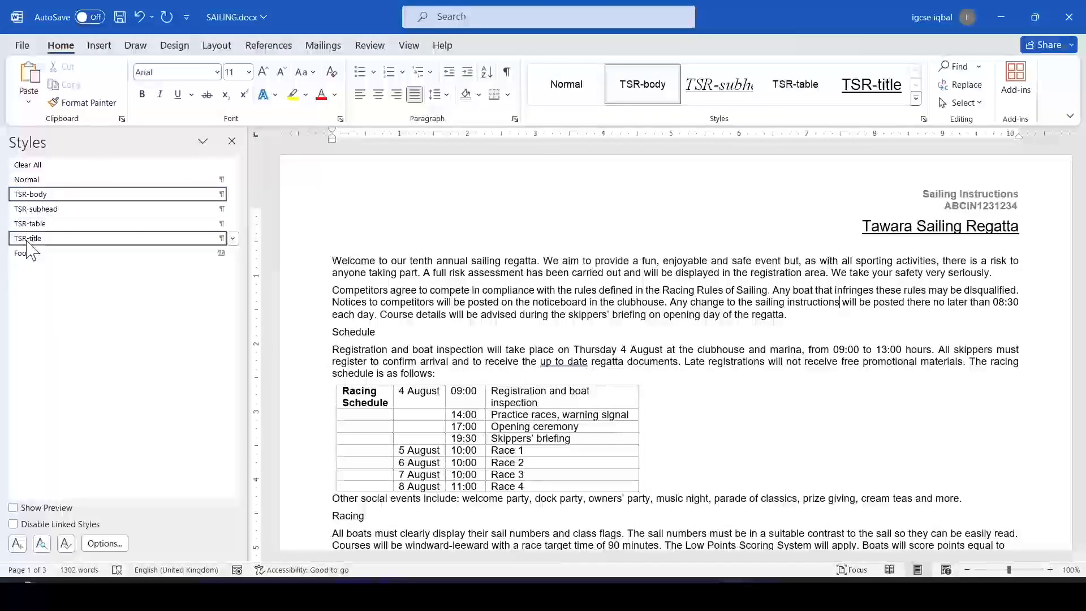
pyautogui.rightClick(70, 243)
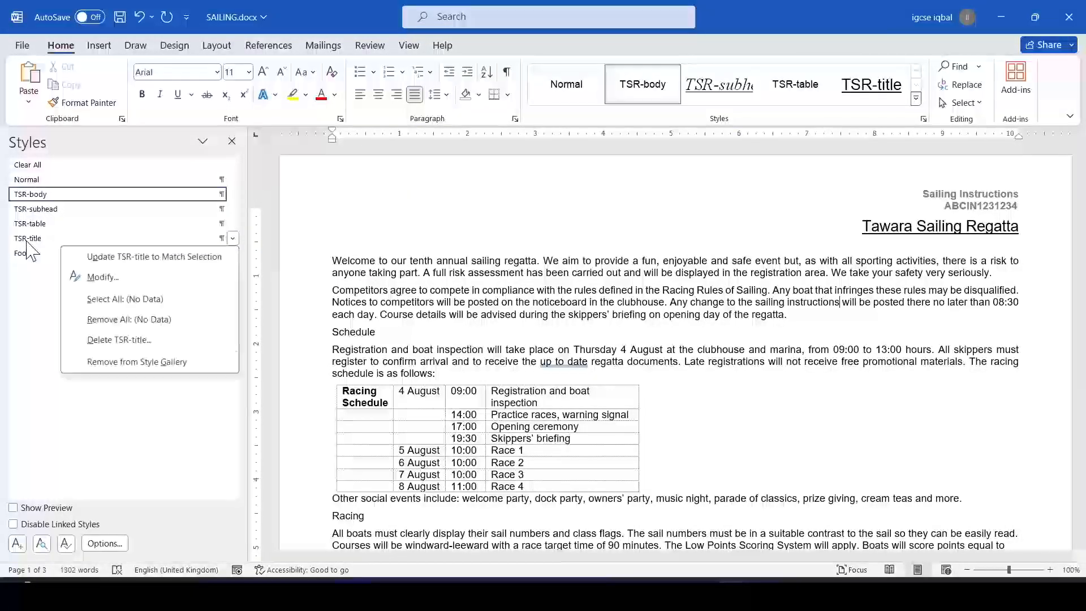
pyautogui.click(123, 277)
# Highlight "serif" in the font style column of question 4's TSR-title table in the question paper.
pyautogui.hotkey('alt', 'Tab')
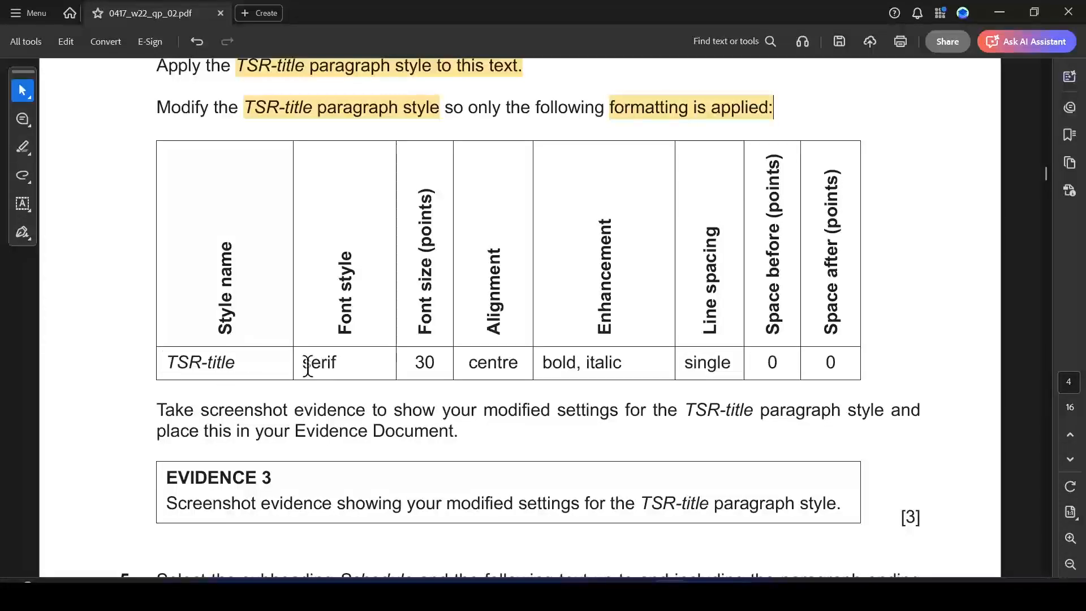
pyautogui.moveTo(299, 362); pyautogui.dragTo(336, 361)
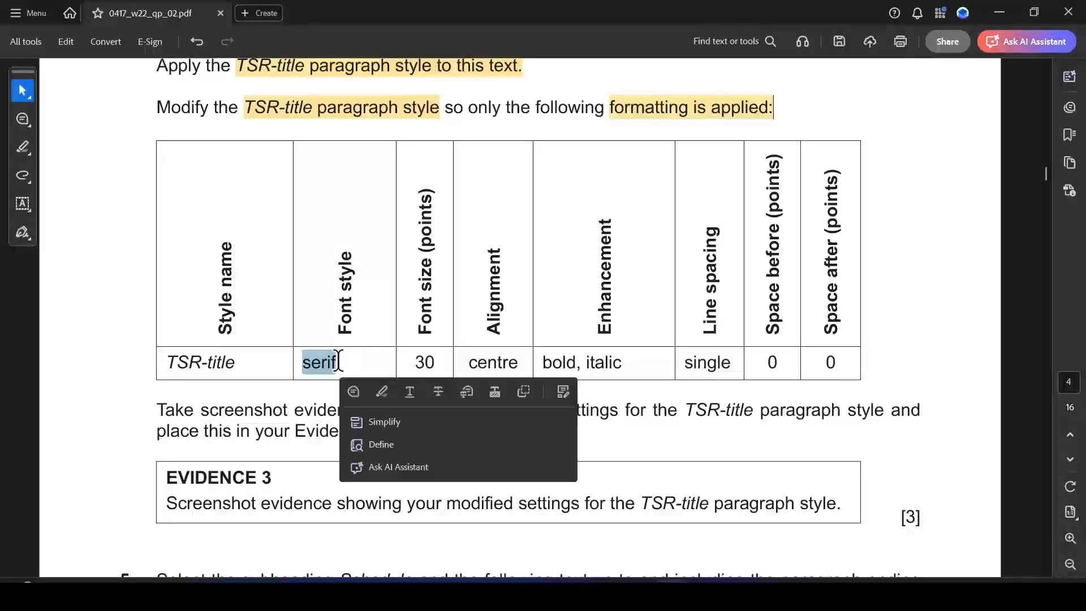
pyautogui.click(381, 393)
# Set the TSR-title style's font to Times New Roman in SAILING.docx.
pyautogui.hotkey('alt', 'Tab')
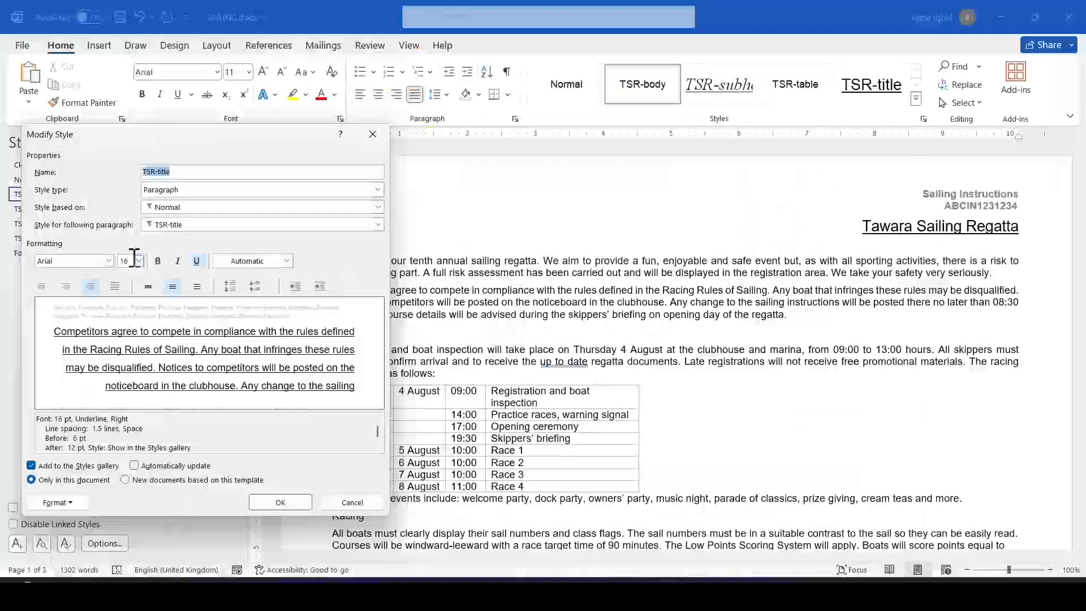
pyautogui.click(108, 261)
pyautogui.click(96, 309)
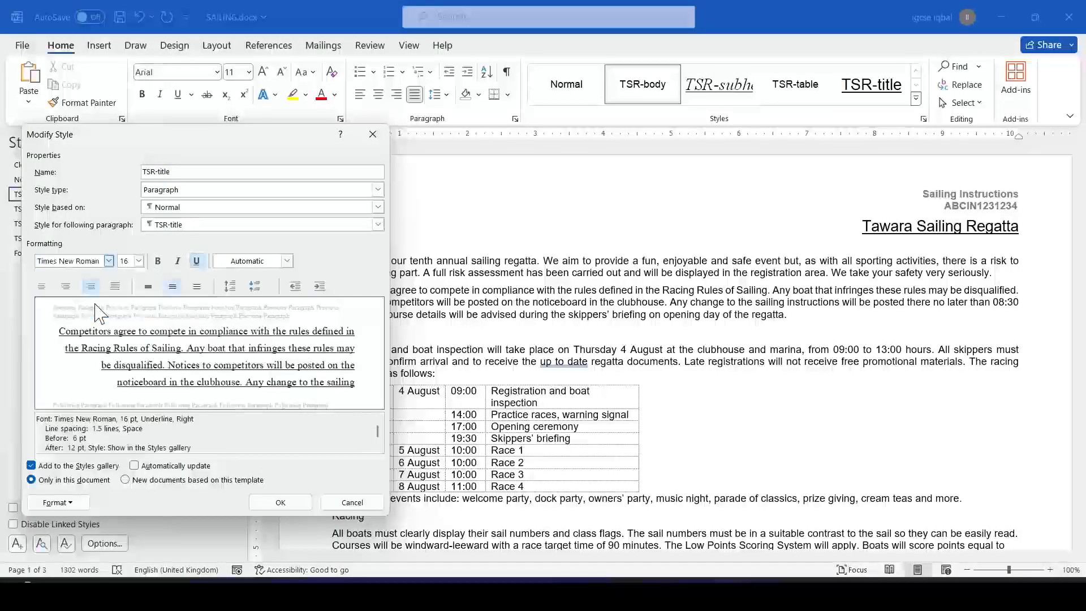
# Check the required font size in the question paper and set the TSR-title style's size to 30 points.
pyautogui.hotkey('alt', 'Tab')
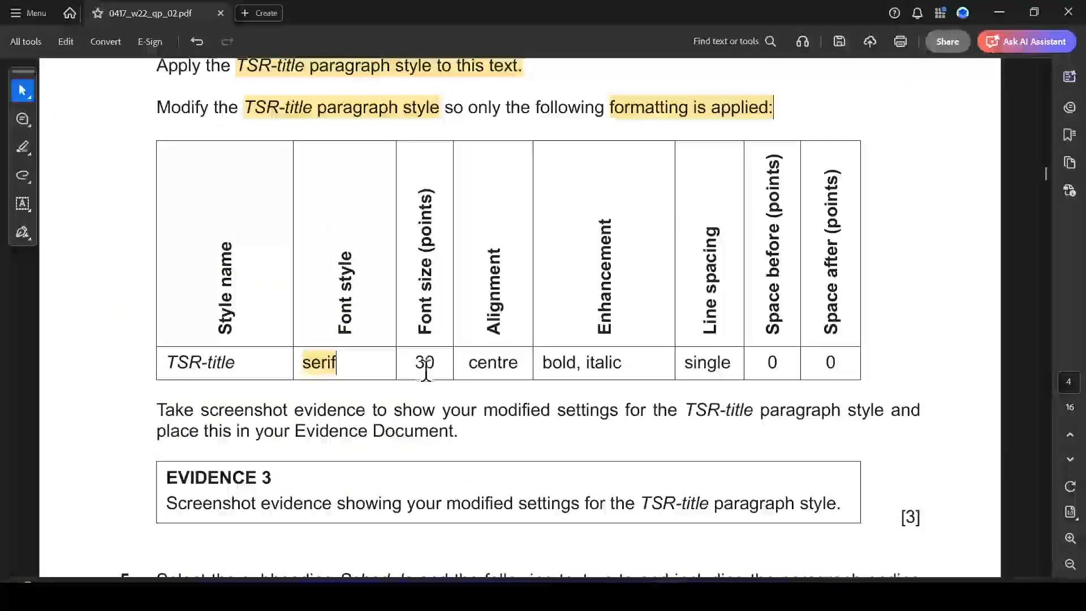
pyautogui.hotkey('alt', 'Tab')
pyautogui.click(139, 261)
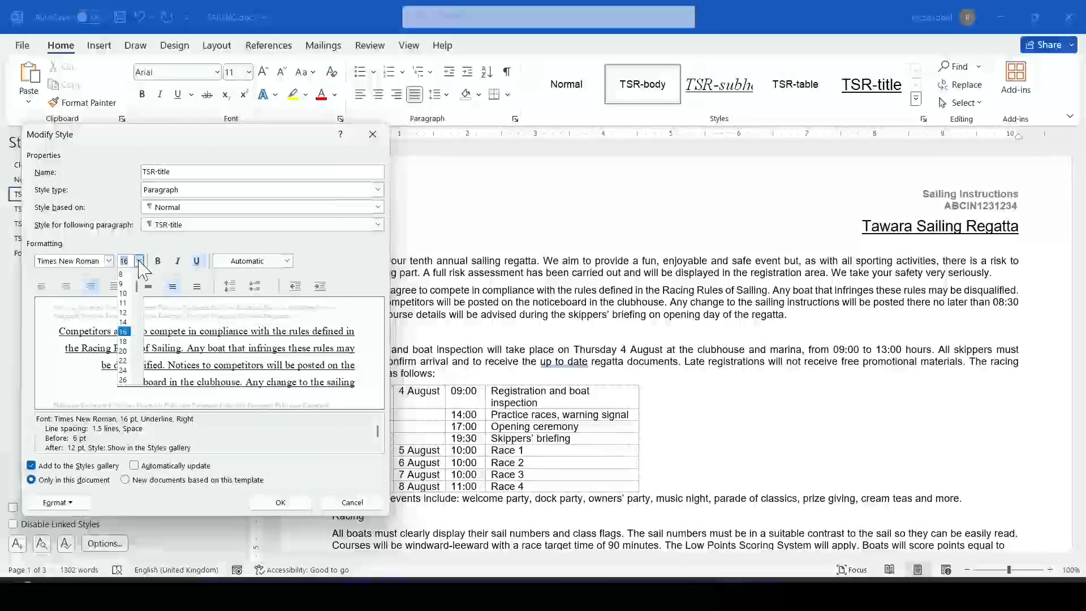
pyautogui.scroll(-1, 136, 389)
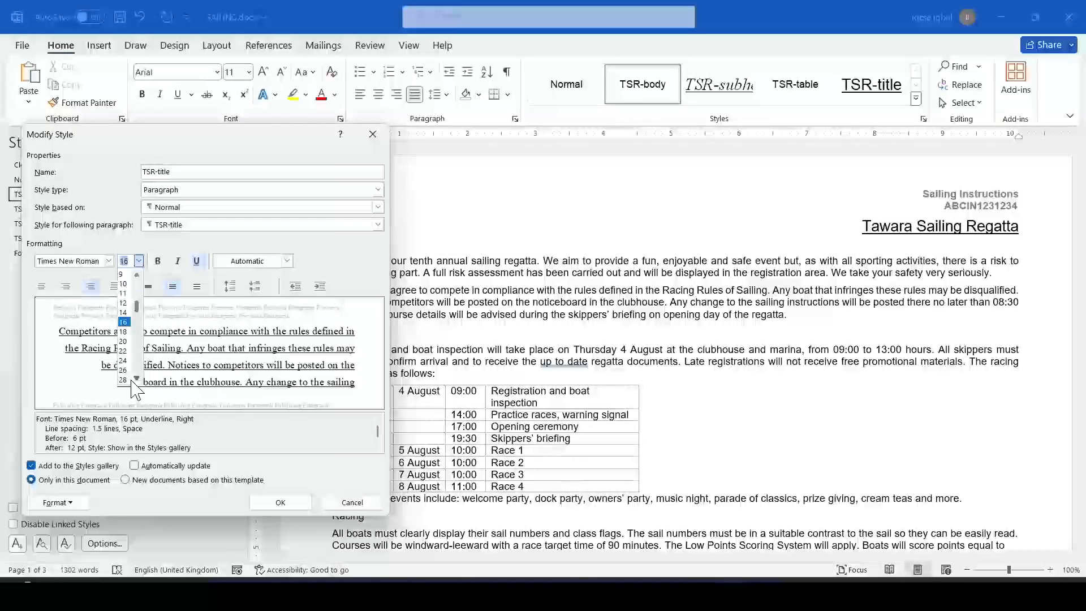
pyautogui.scroll(-1, 139, 385)
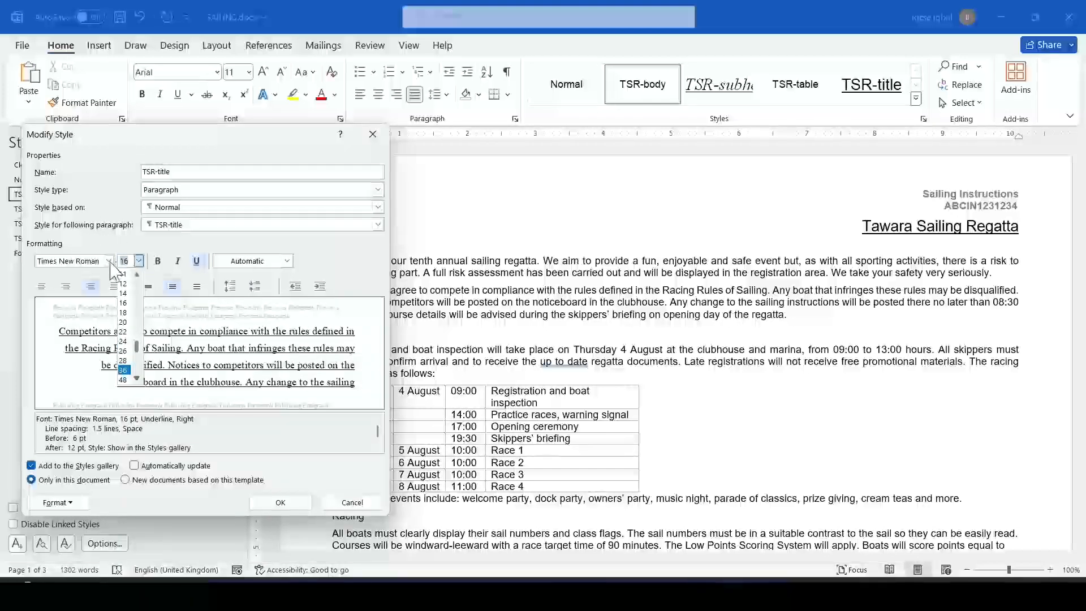
pyautogui.write('30')
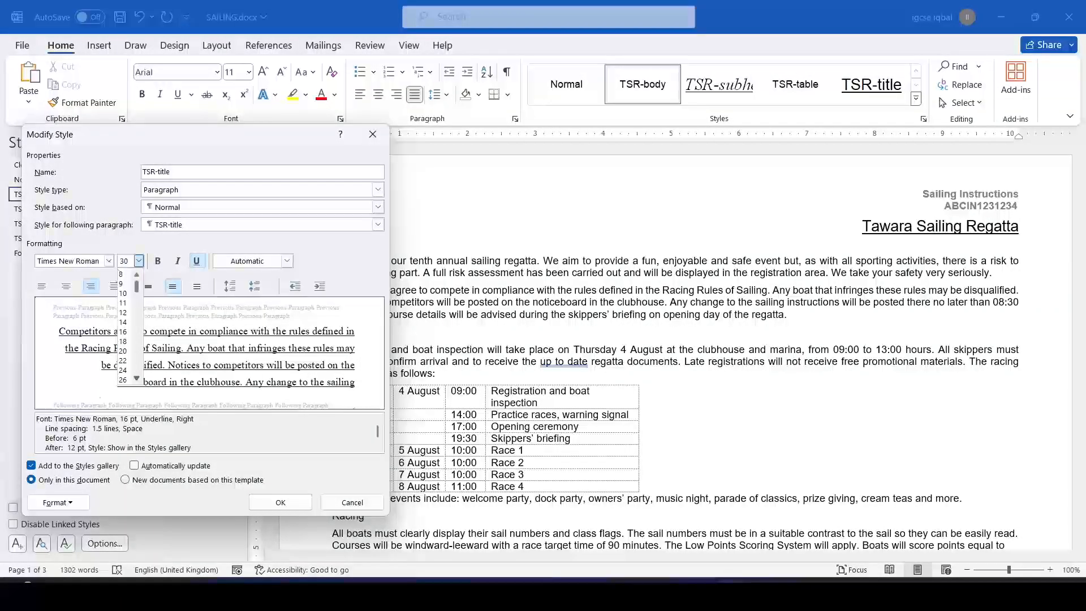
pyautogui.press('Return')
# Following the question paper's table, centre the TSR-title style and make it bold and italic without underline.
pyautogui.hotkey('alt', 'Tab')
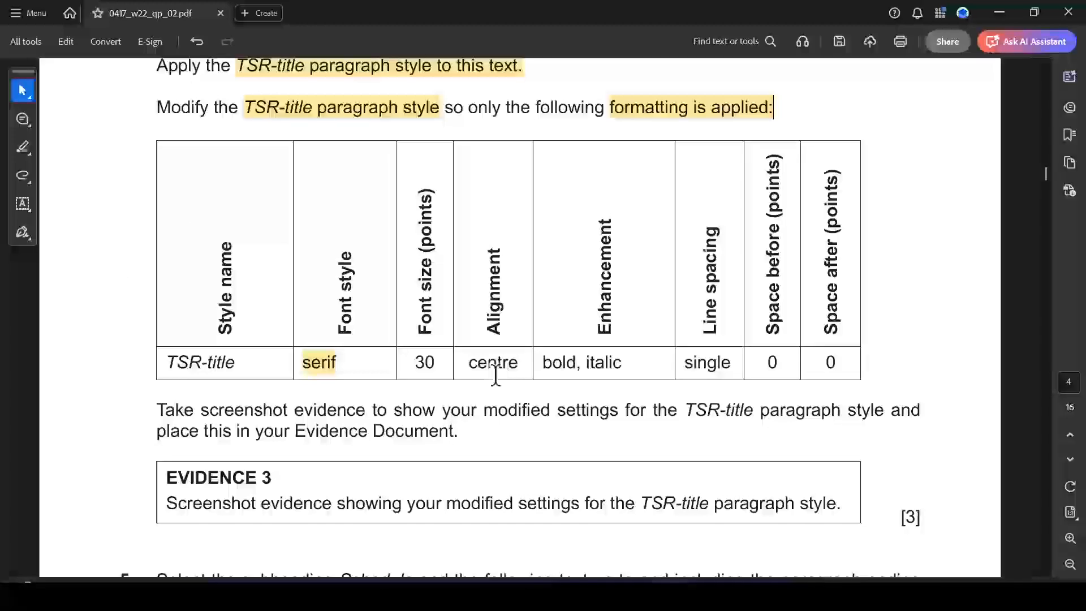
pyautogui.hotkey('alt', 'Tab')
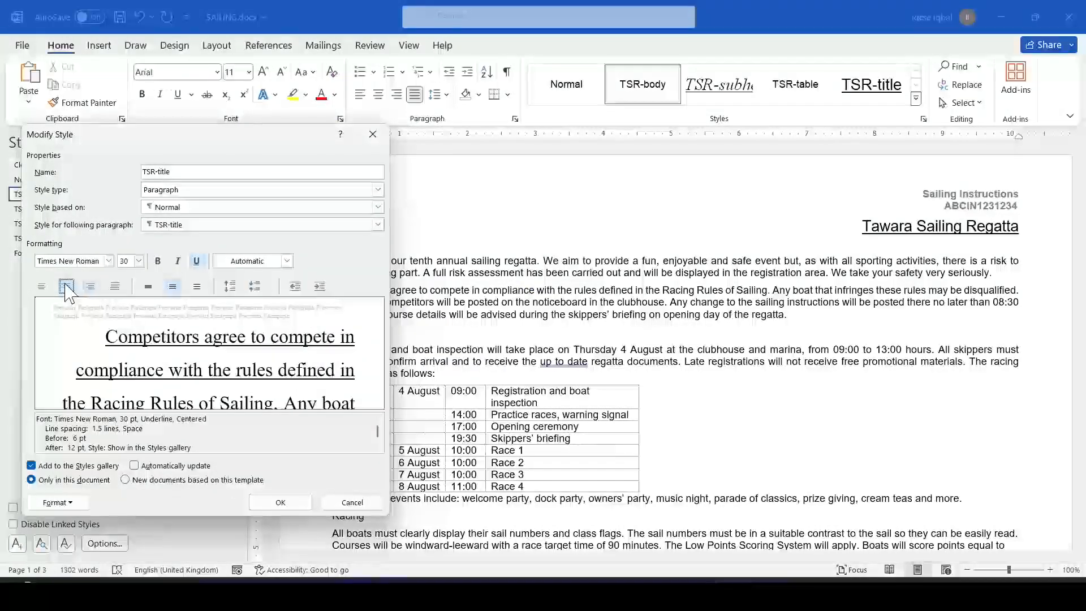
pyautogui.hotkey('alt', 'Tab')
pyautogui.hotkey('alt', 'Tab')
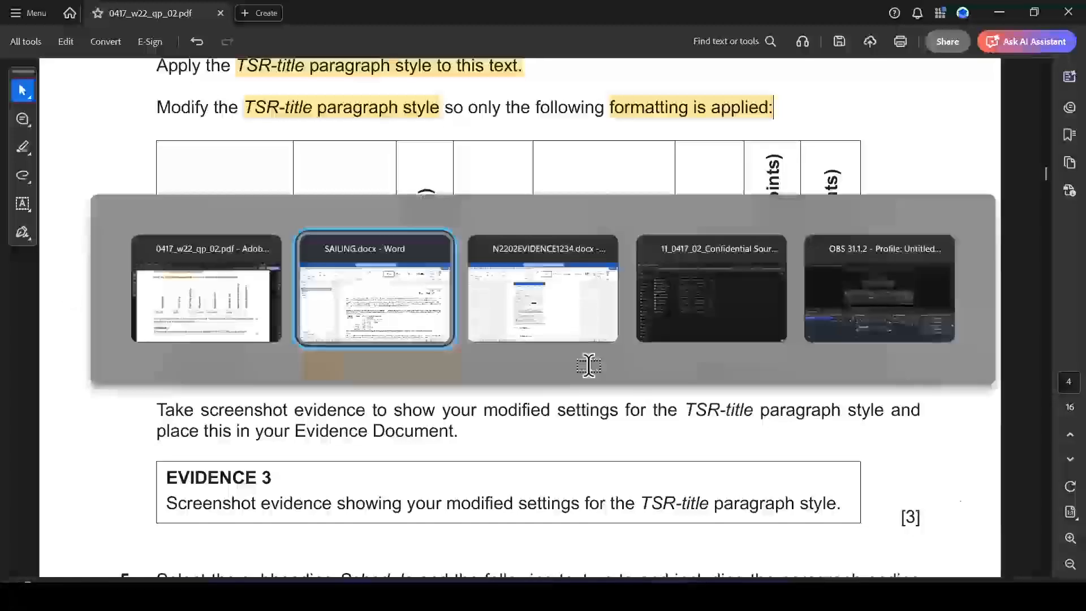
pyautogui.click(158, 261)
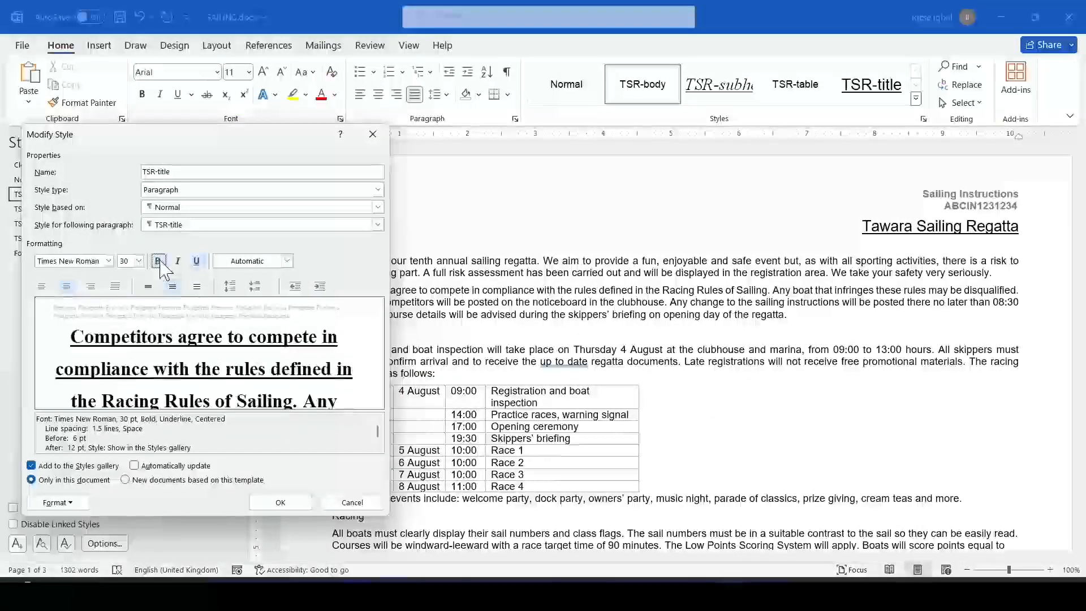
pyautogui.click(178, 261)
pyautogui.click(196, 261)
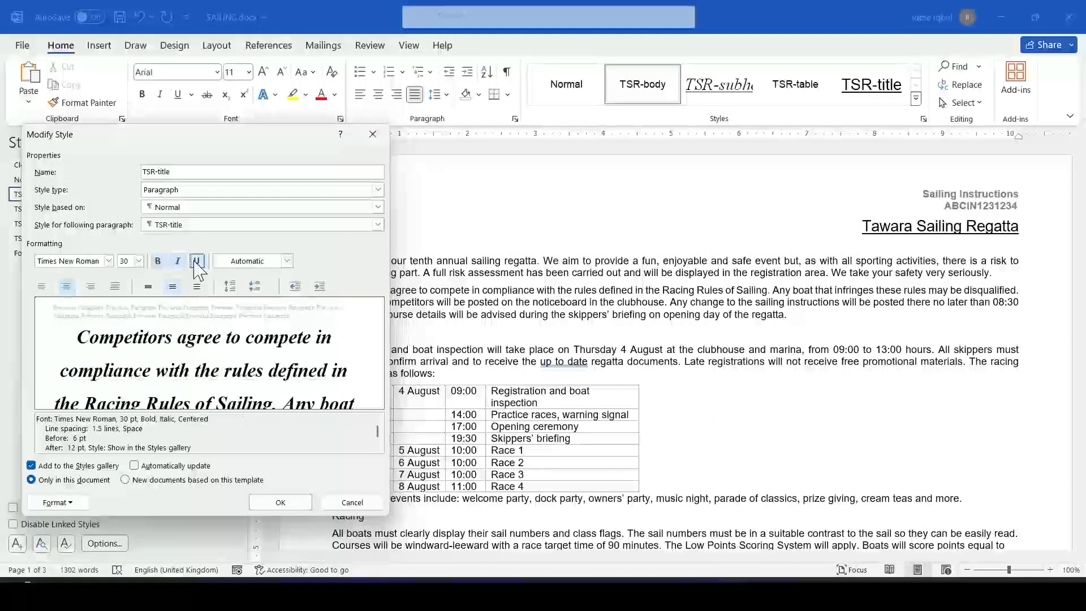
# Set the TSR-title style's line spacing to Single in its paragraph settings, checking the requirements in the question paper.
pyautogui.hotkey('alt', 'Tab')
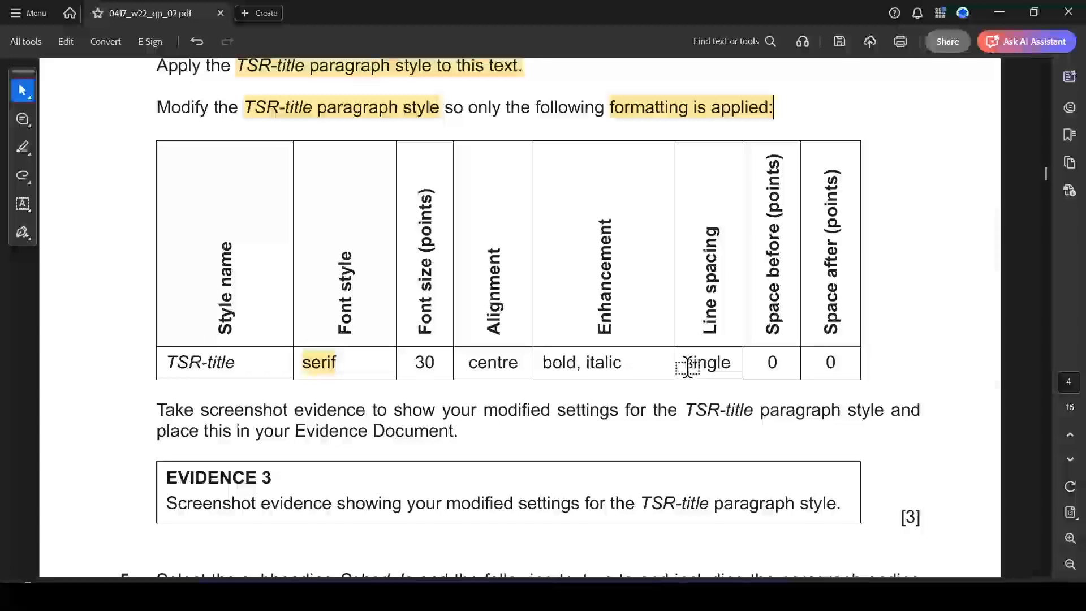
pyautogui.hotkey('alt', 'Tab')
pyautogui.click(56, 502)
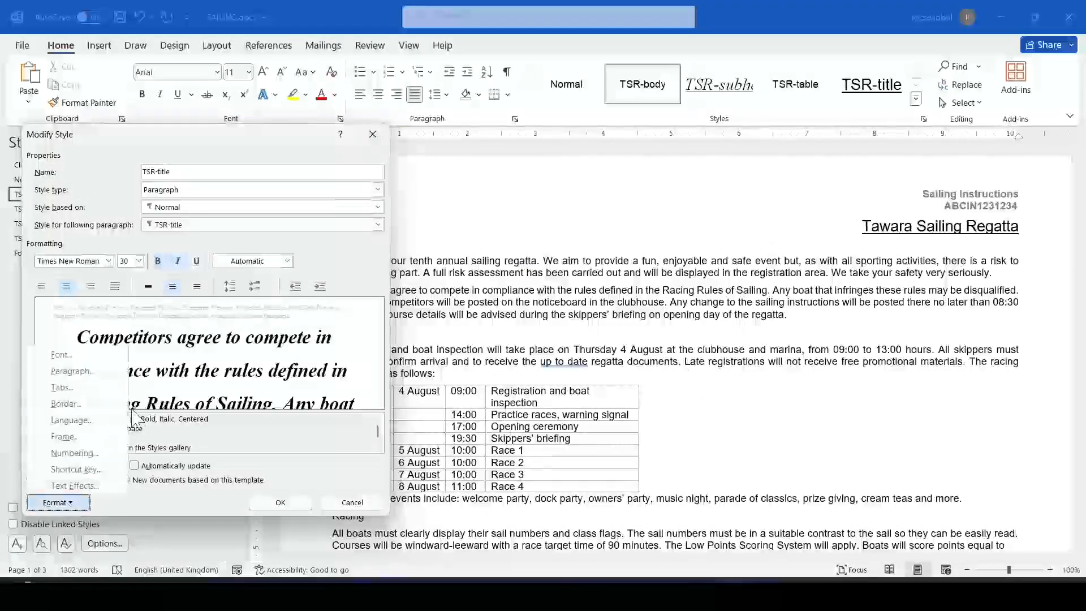
pyautogui.click(70, 371)
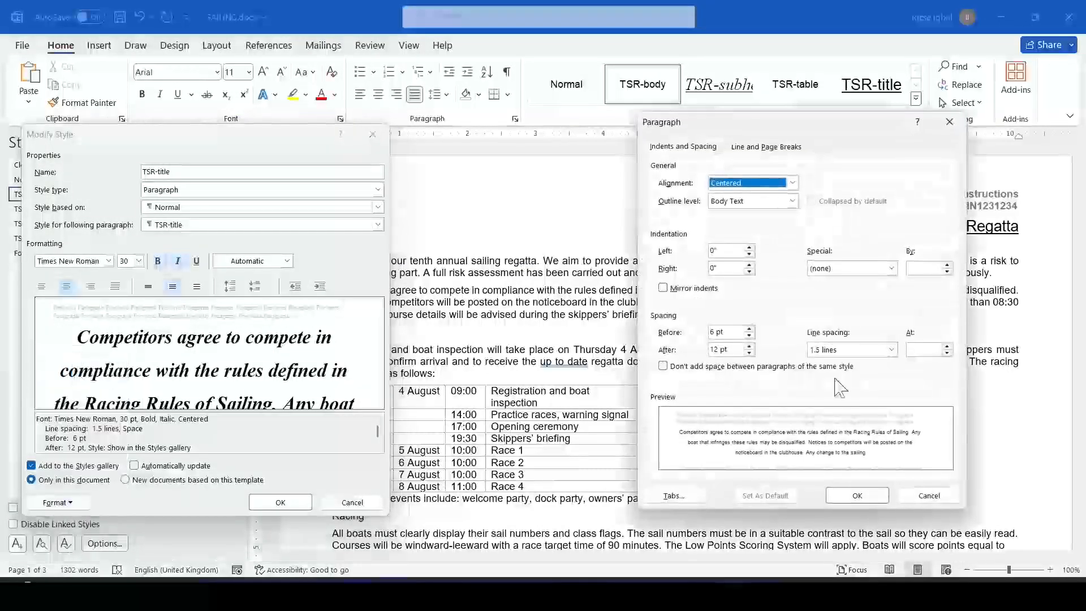
pyautogui.click(891, 349)
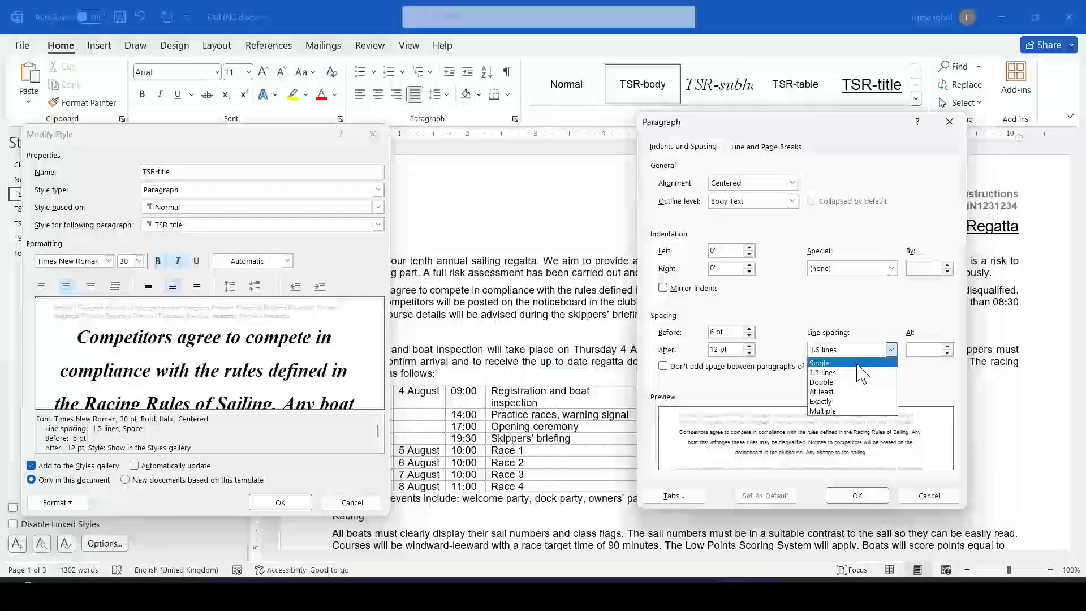
pyautogui.click(847, 362)
pyautogui.hotkey('alt', 'Tab')
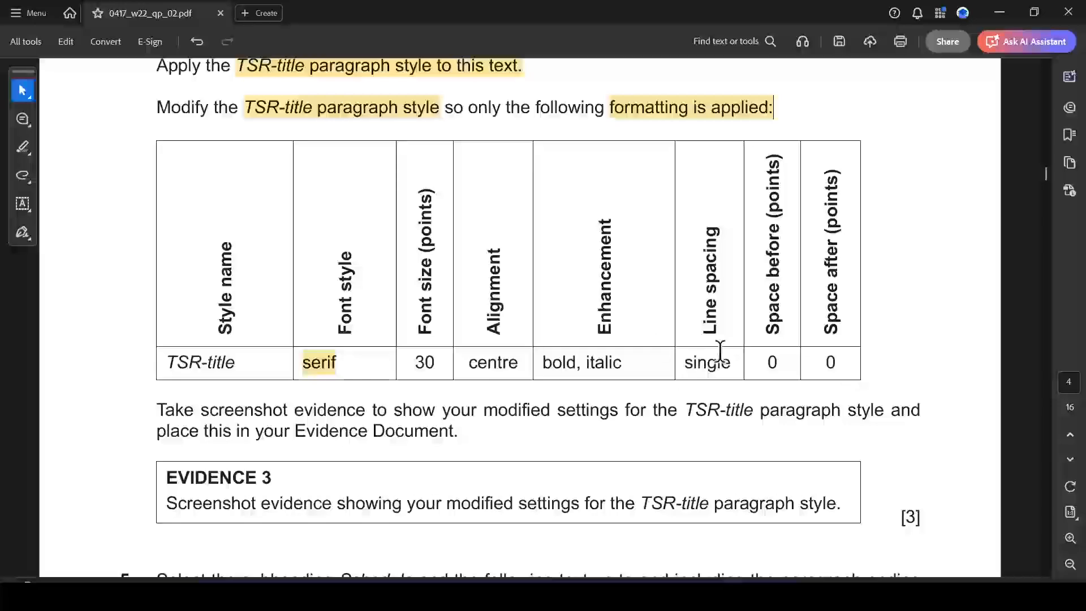
pyautogui.hotkey('alt', 'Tab')
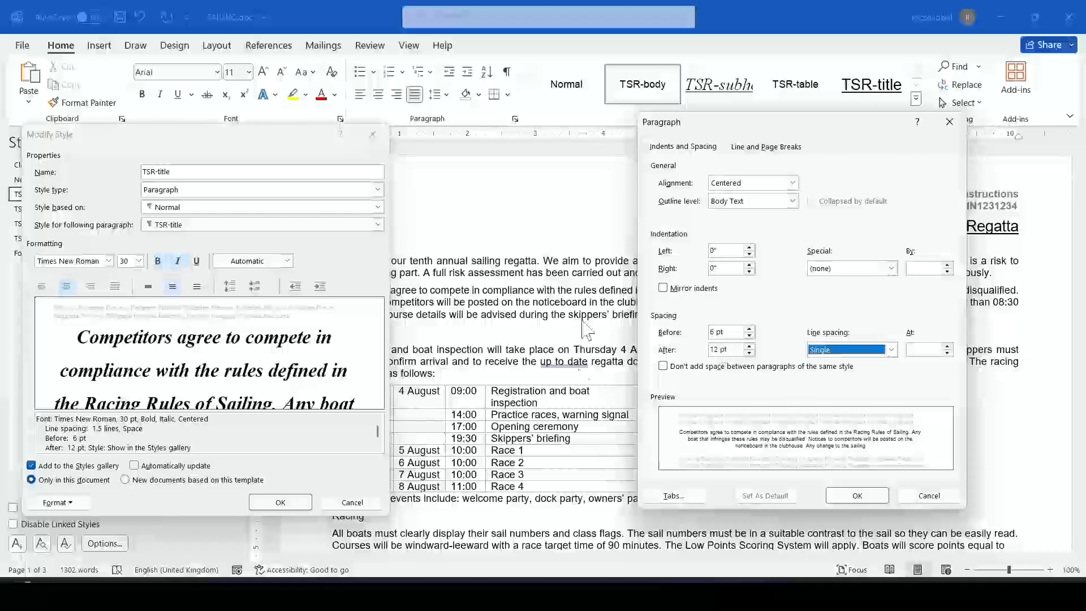
# Set the TSR-title style's spacing before and after to 0 pt, checking the question paper's table, and apply the style changes.
pyautogui.click(716, 332)
pyautogui.press('BackSpace')
pyautogui.write('0')
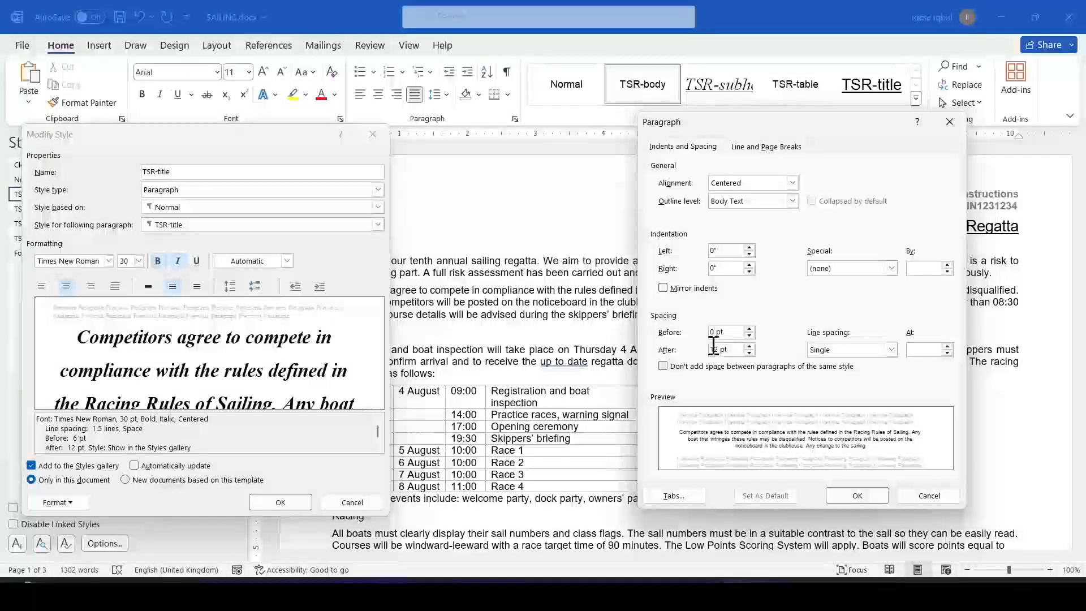
pyautogui.moveTo(720, 350); pyautogui.dragTo(694, 349)
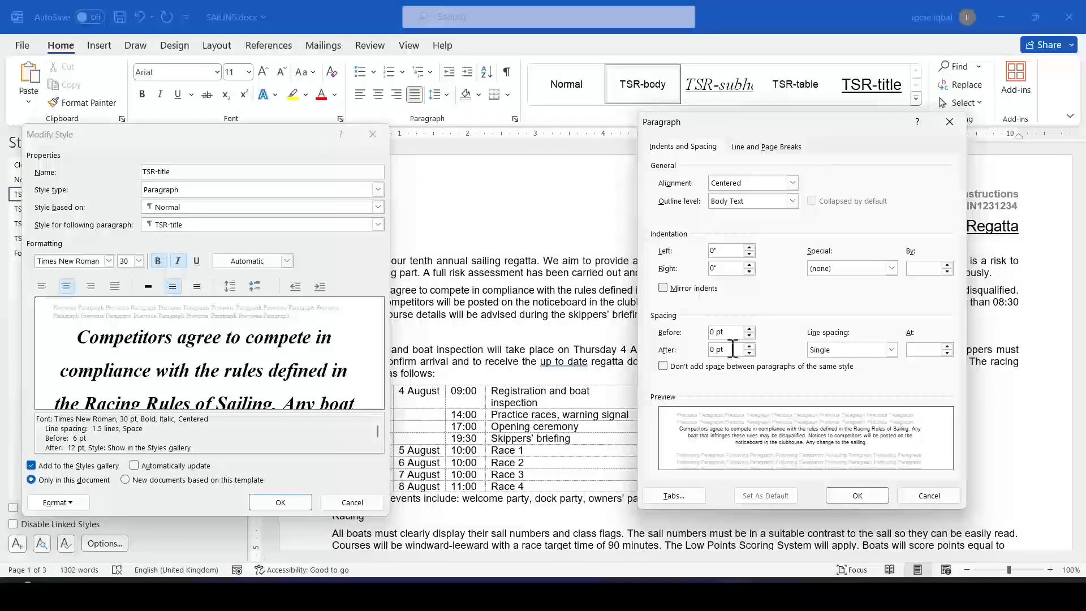
pyautogui.hotkey('alt', 'Tab')
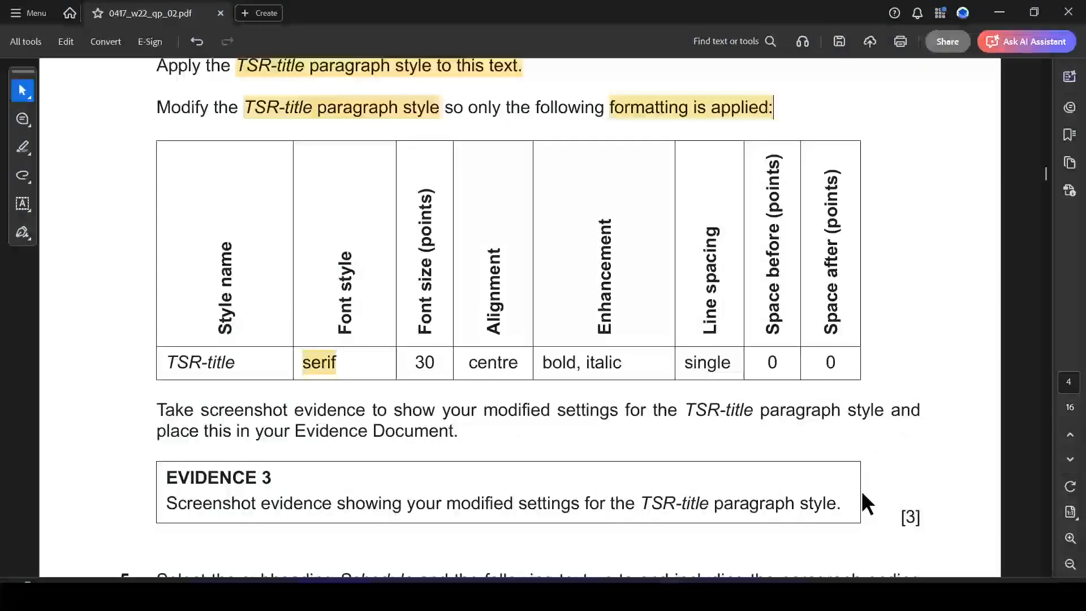
pyautogui.hotkey('alt', 'Tab')
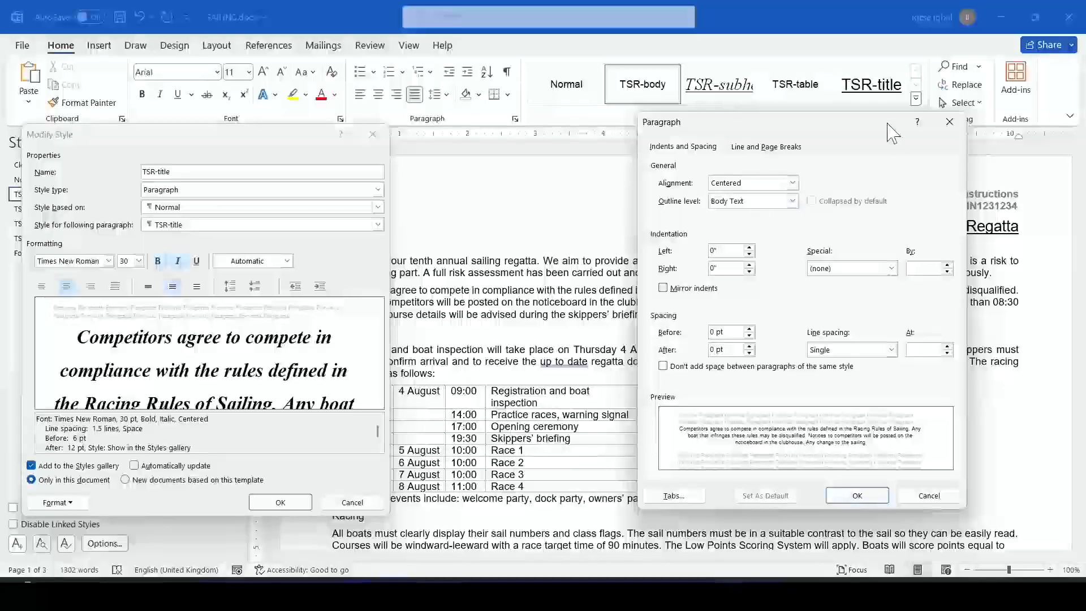
pyautogui.click(862, 498)
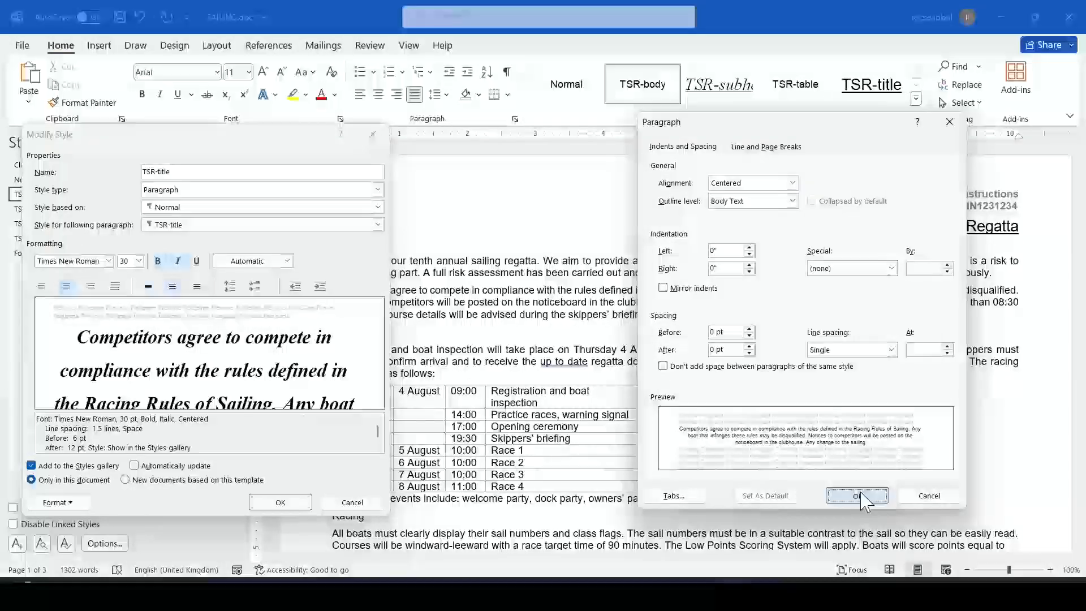
pyautogui.click(282, 504)
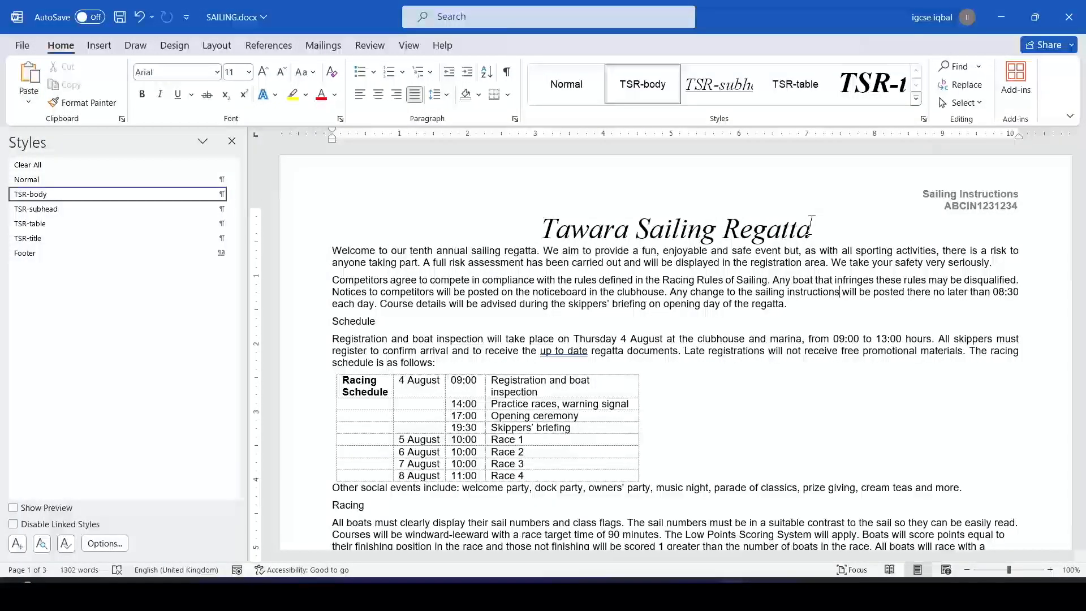
# Highlight "modified settings for the" in the question paper's screenshot instruction for the TSR-title style.
pyautogui.hotkey('alt', 'Tab')
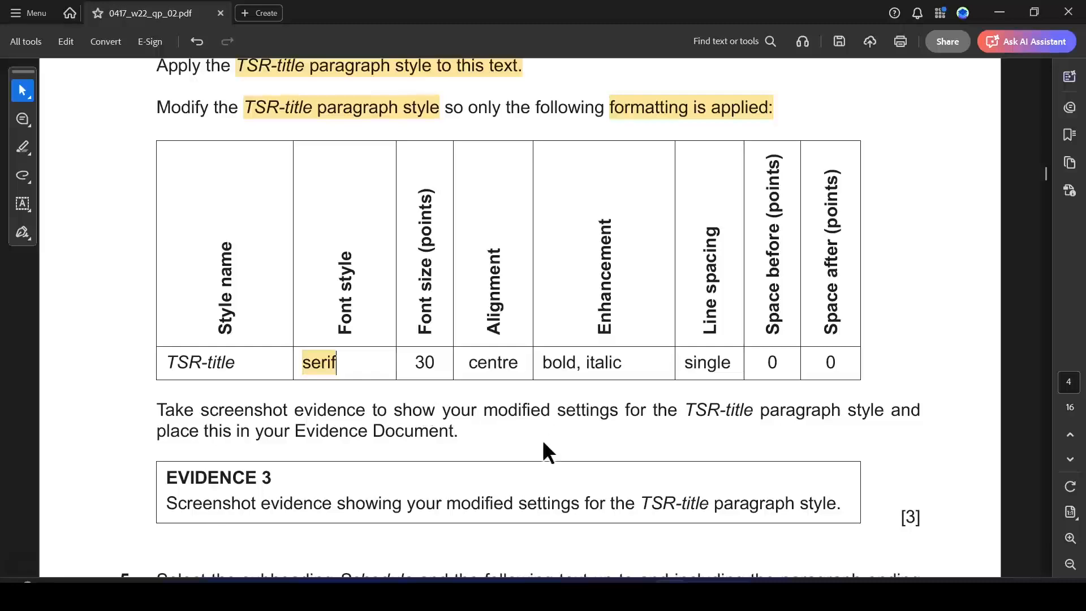
pyautogui.moveTo(485, 410); pyautogui.dragTo(678, 412)
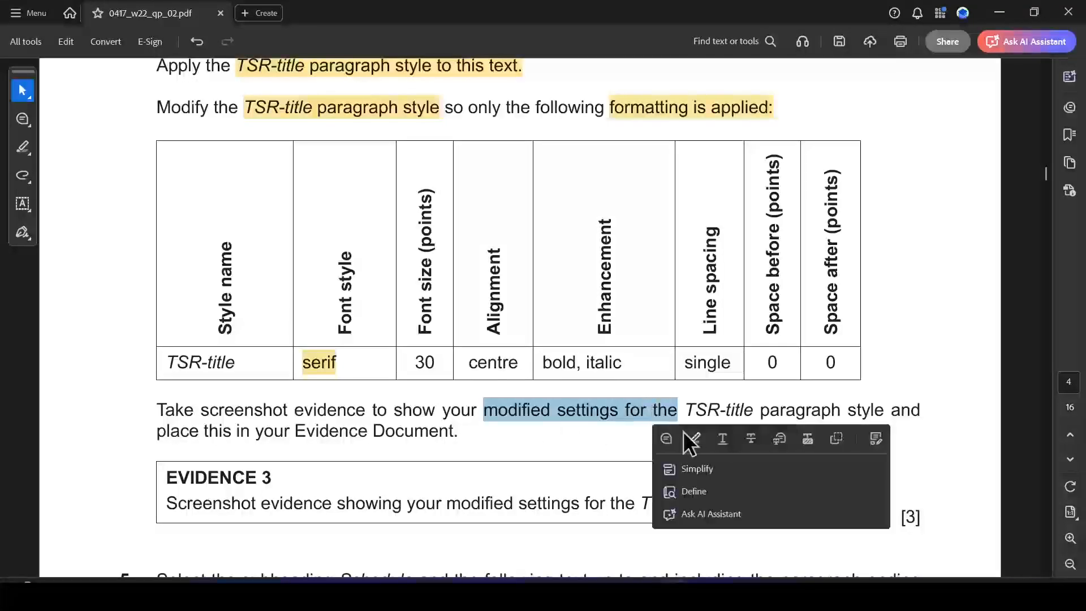
pyautogui.click(694, 436)
# Reopen the TSR-title style's modification settings in SAILING.docx and capture a screenshot of them as evidence.
pyautogui.hotkey('alt', 'Tab')
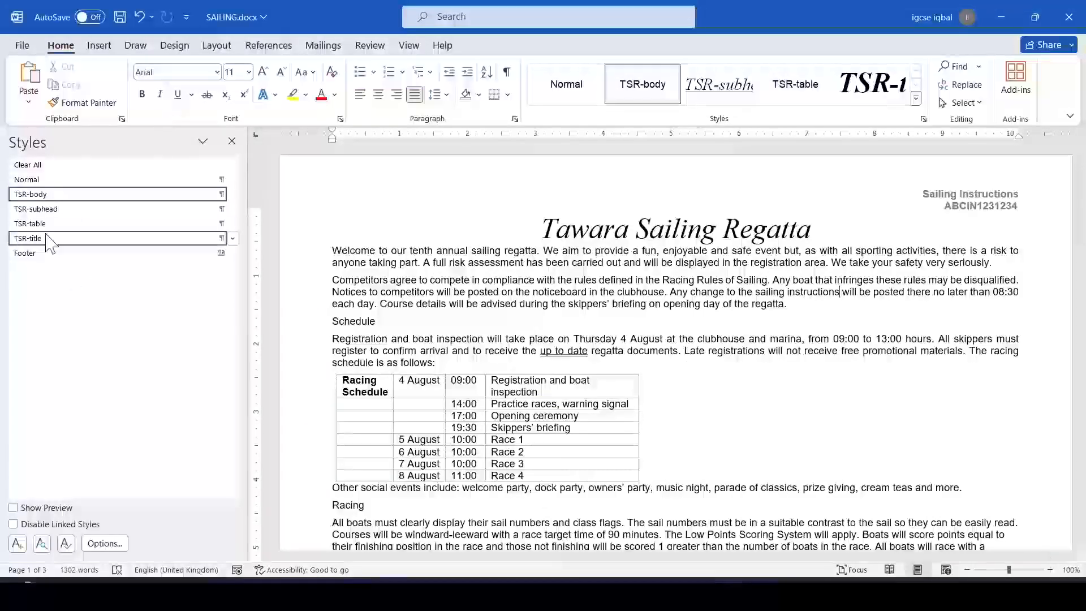
pyautogui.rightClick(57, 242)
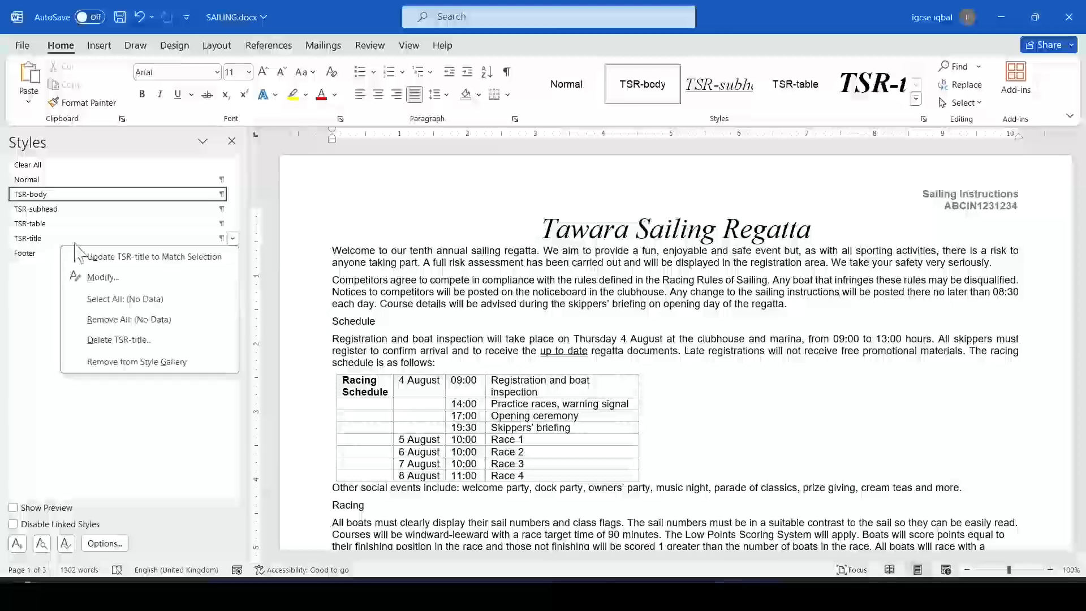
pyautogui.click(113, 277)
pyautogui.moveTo(280, 136); pyautogui.dragTo(275, 99)
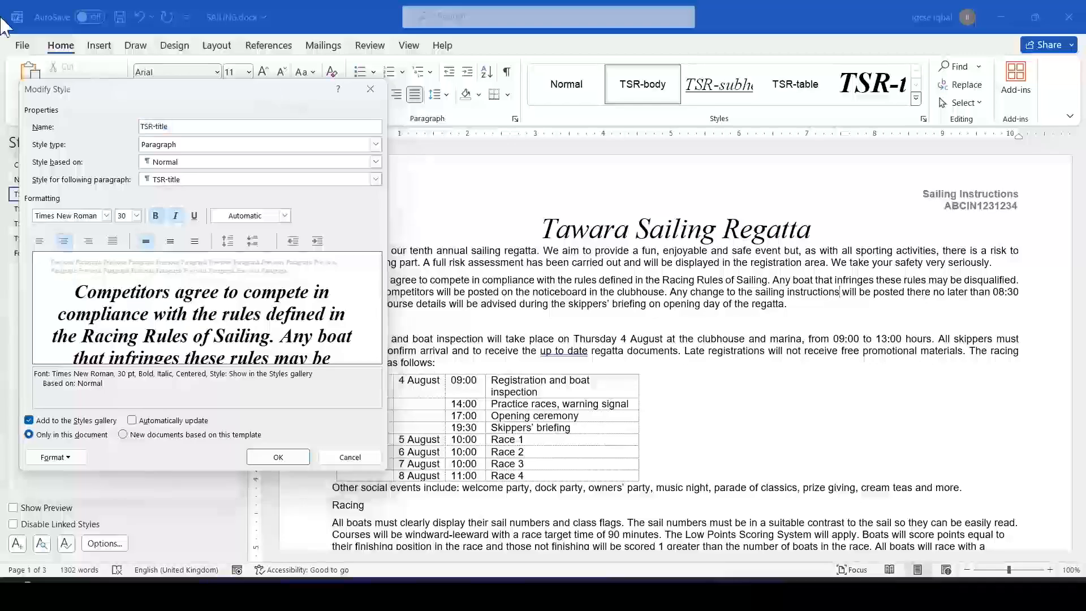
pyautogui.press('super+shift+s')
pyautogui.moveTo(4, 5); pyautogui.dragTo(400, 475)
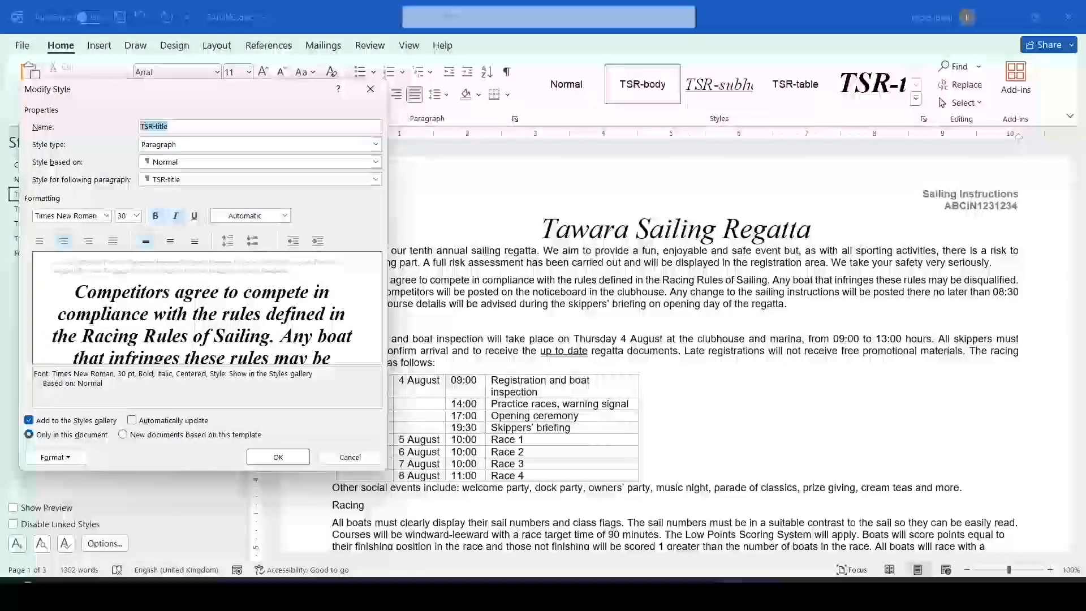
pyautogui.moveTo(732, 594)
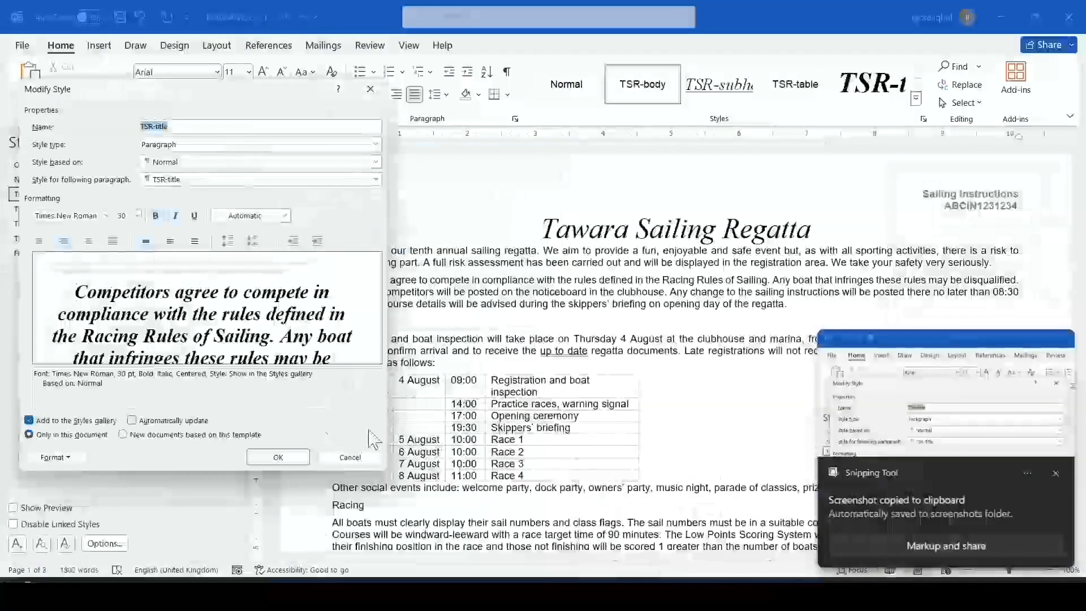
pyautogui.click(278, 458)
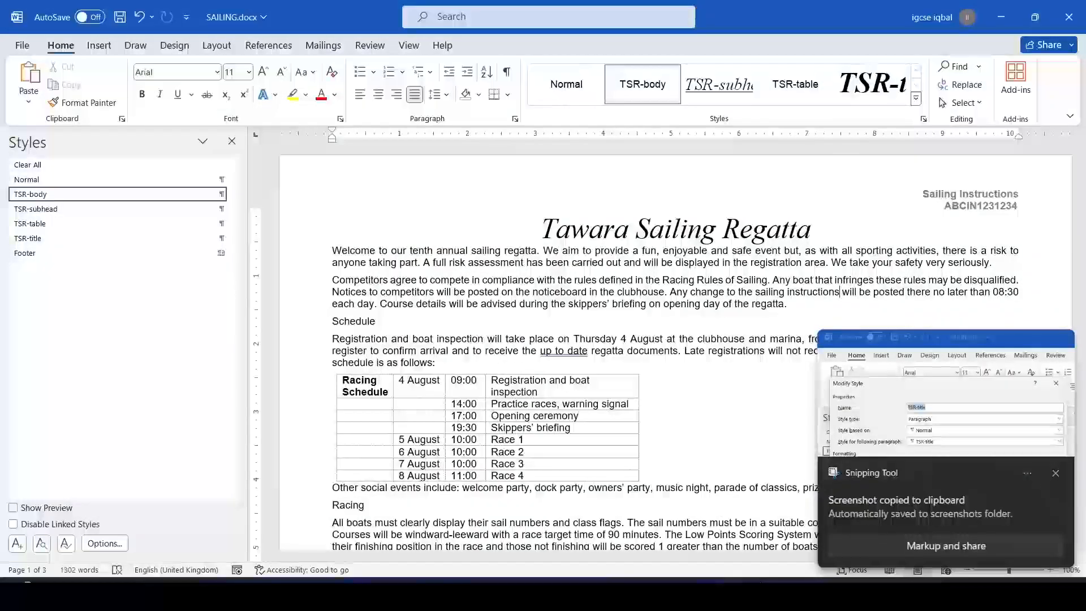
# Paste the screenshot under the "EVIDENCE 3 here:" heading in N2202EVIDENCE1234.docx and shrink it to roughly half its width.
pyautogui.moveTo(732, 594)
pyautogui.click(746, 555)
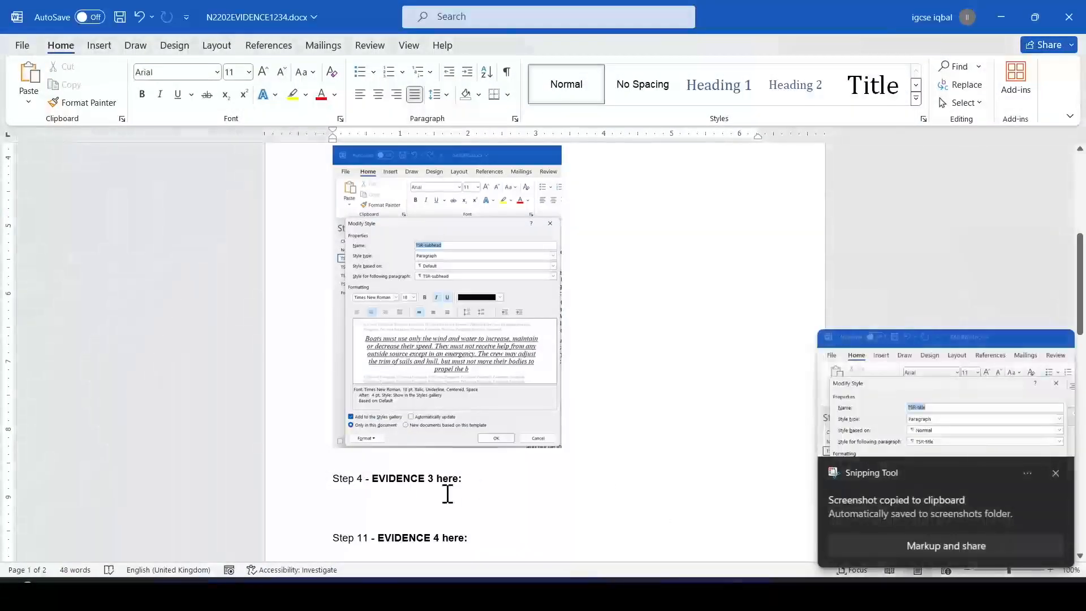
pyautogui.click(415, 492)
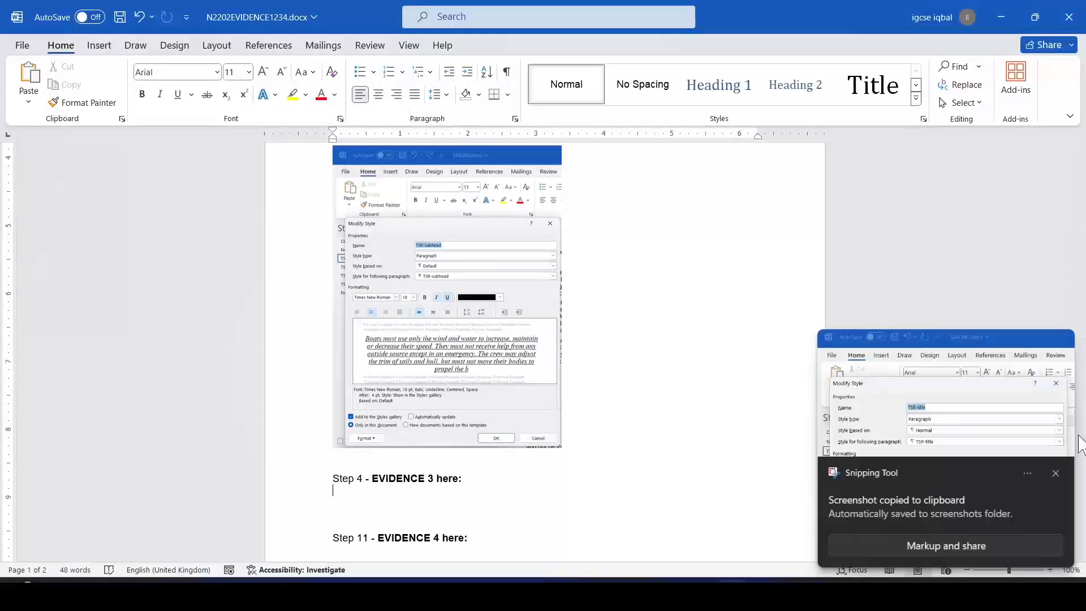
pyautogui.click(1055, 473)
pyautogui.scroll(-5, 1083, 408)
pyautogui.hotkey('ctrl', 'v')
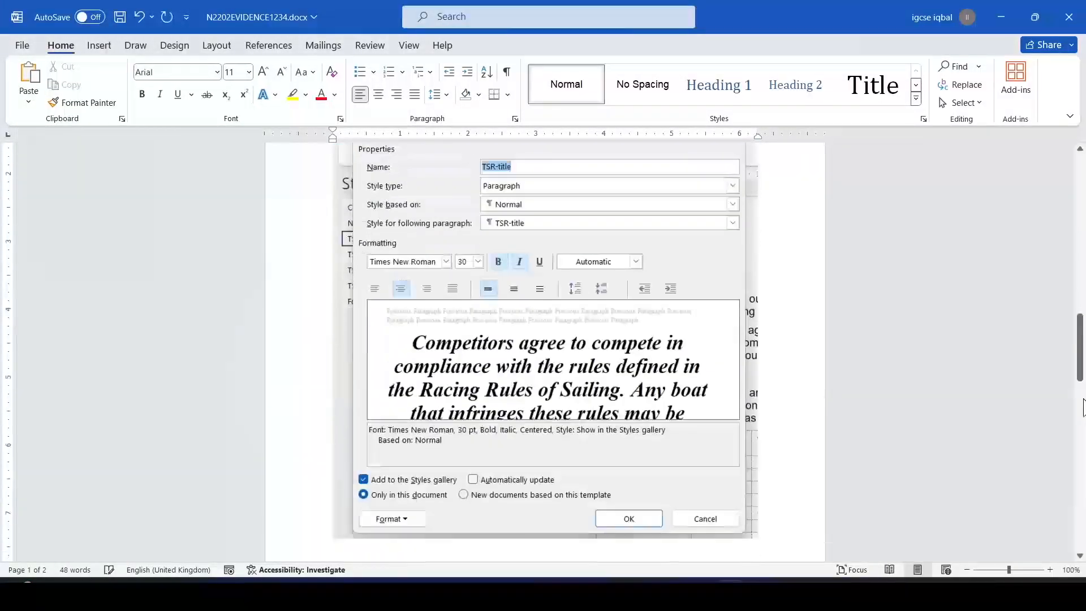
pyautogui.click(618, 419)
pyautogui.moveTo(759, 539); pyautogui.dragTo(478, 318)
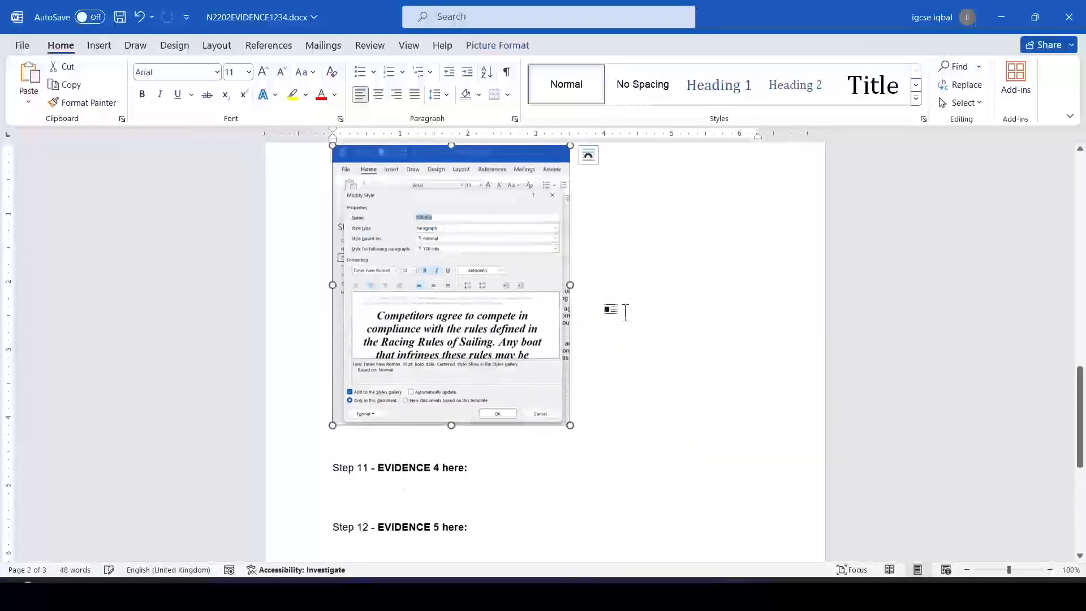
# Highlight question 5's text range in the question paper, from "Schedule" to "protest committee are final.".
pyautogui.hotkey('alt', 'Tab')
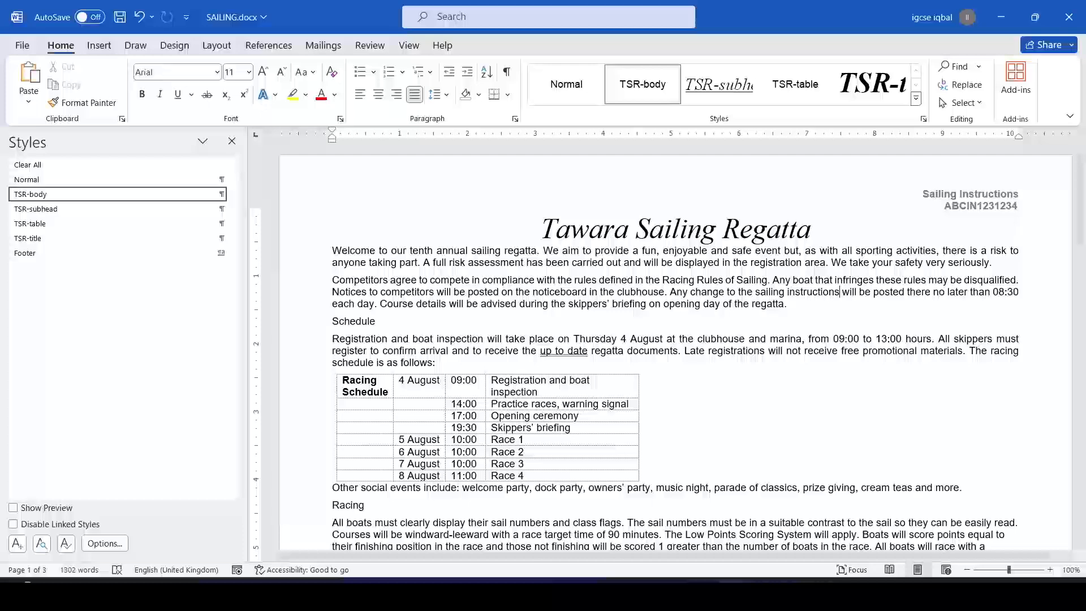
pyautogui.hotkey('alt', 'Tab')
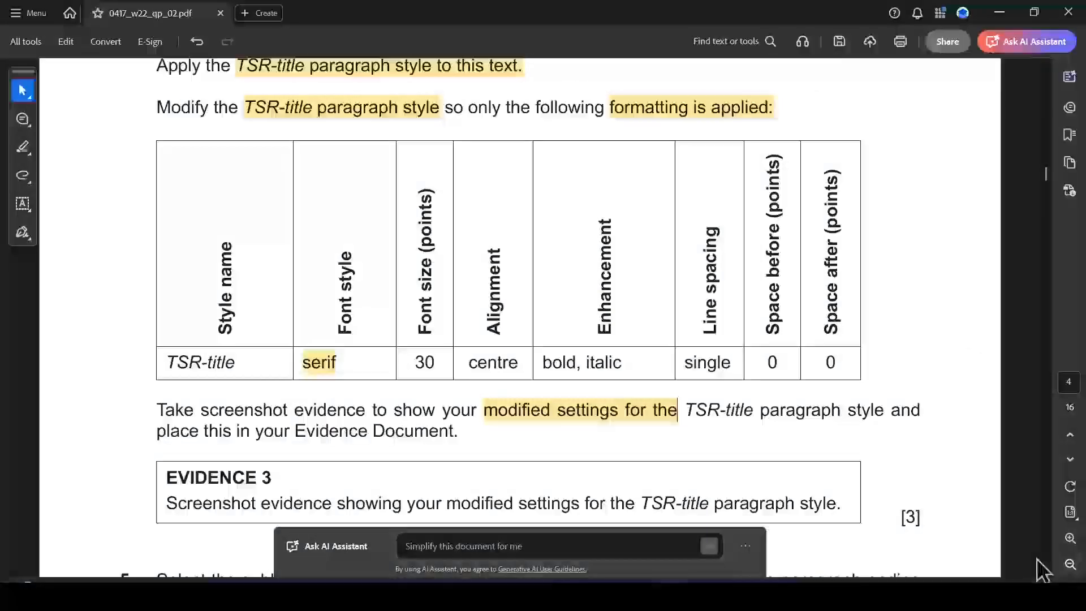
pyautogui.click(1046, 571)
pyautogui.scroll(-5, 1046, 573)
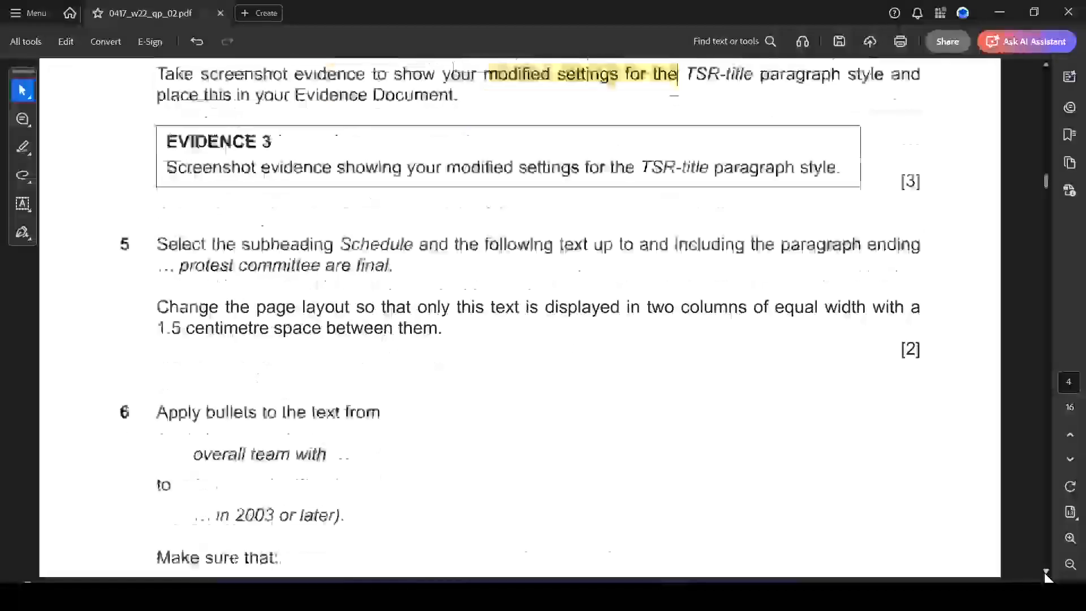
pyautogui.moveTo(339, 175); pyautogui.dragTo(395, 200)
pyautogui.click(438, 226)
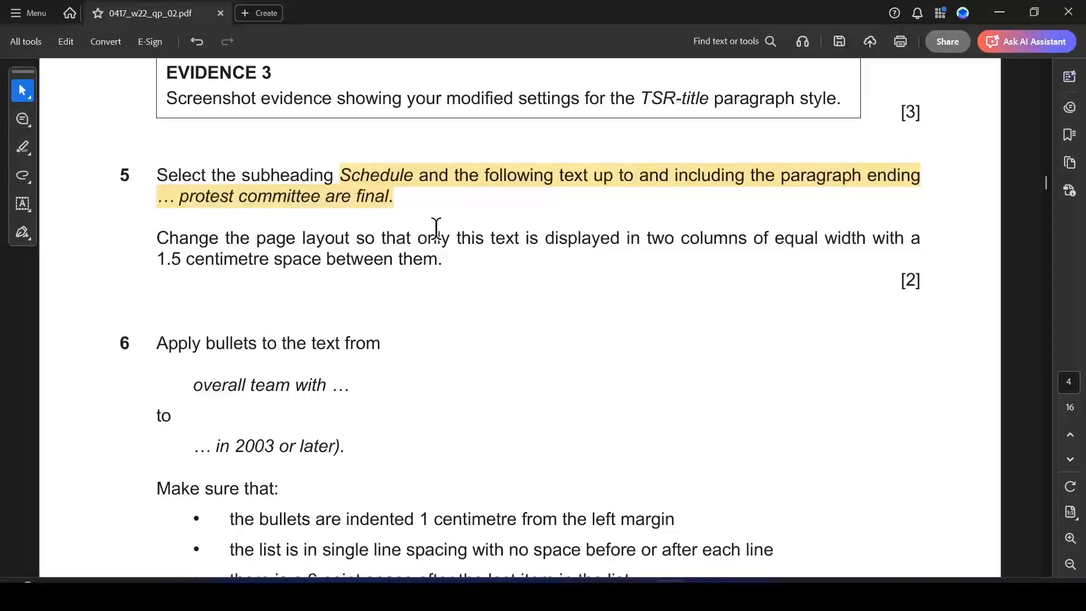
# Switch back to SAILING.docx and close the Styles pane.
pyautogui.moveTo(735, 594)
pyautogui.click(809, 509)
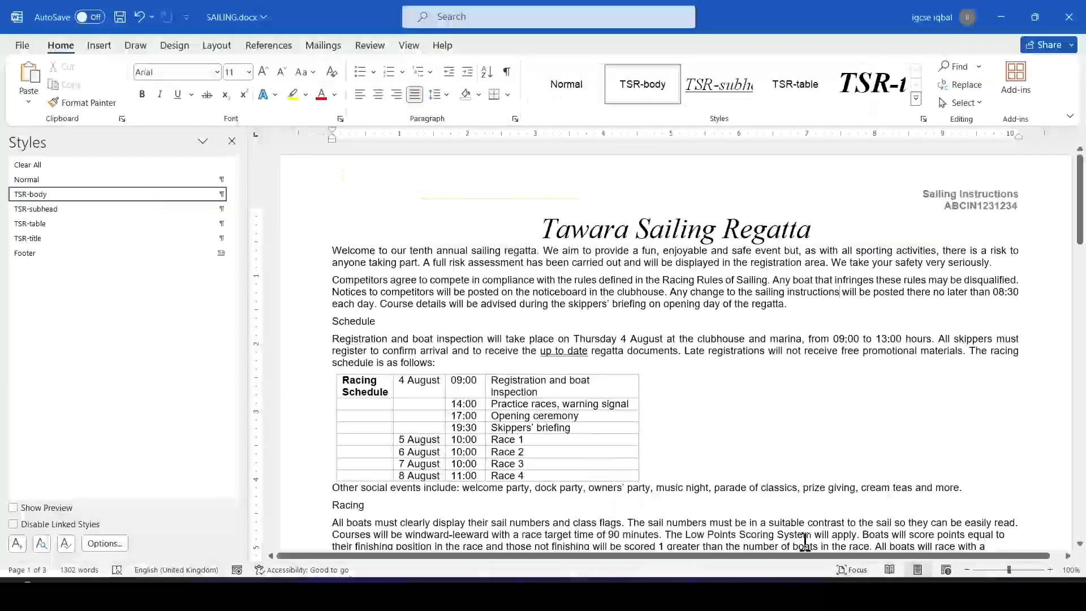
pyautogui.click(231, 141)
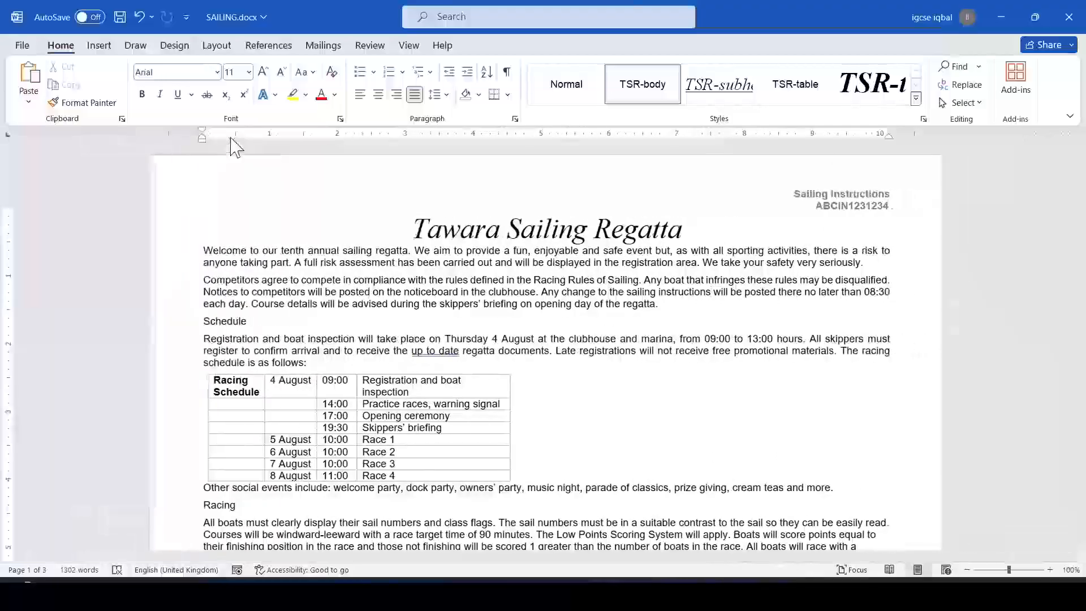
# Format the text from the Schedule subheading through "protest committee are final." into two equal-width columns with 1.5 cm spacing, checking question 5.
pyautogui.moveTo(204, 323); pyautogui.dragTo(708, 386)
pyautogui.hotkey('alt', 'Tab')
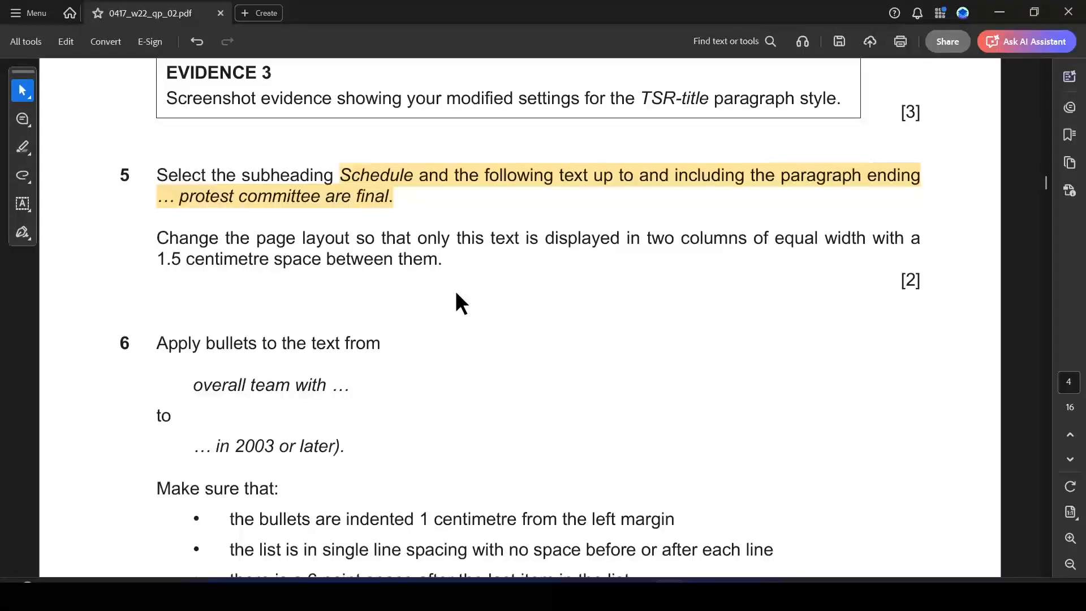
pyautogui.hotkey('alt', 'Tab')
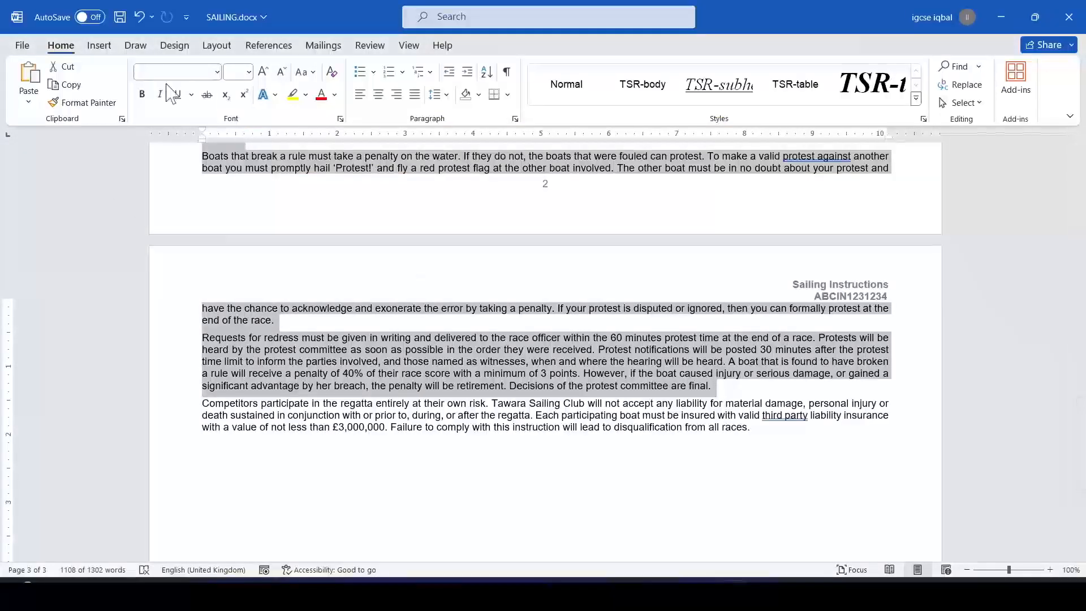
pyautogui.click(218, 48)
pyautogui.click(129, 101)
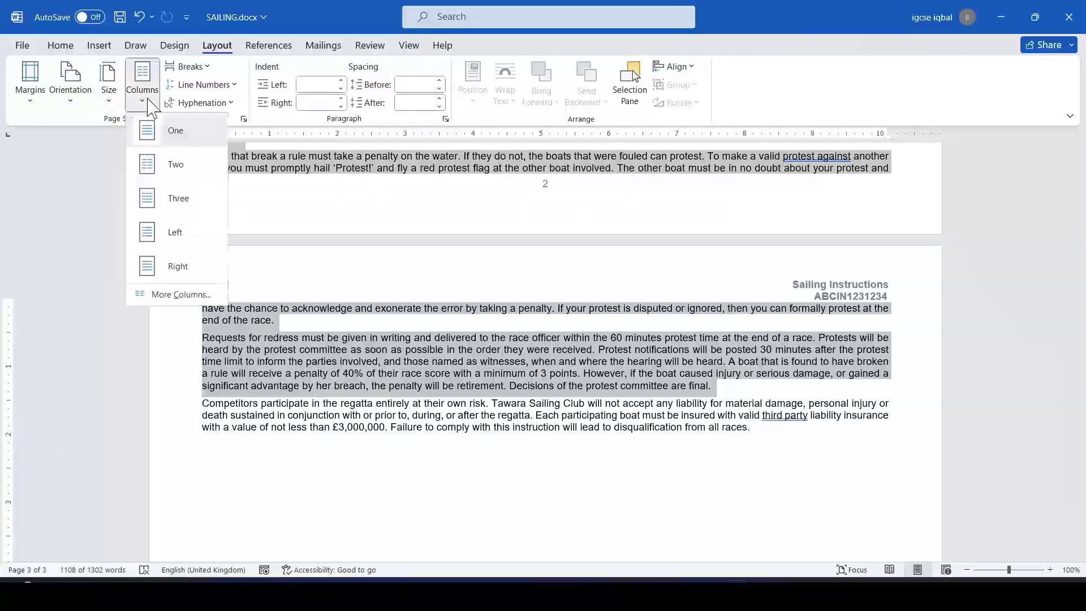
pyautogui.click(192, 295)
pyautogui.click(482, 206)
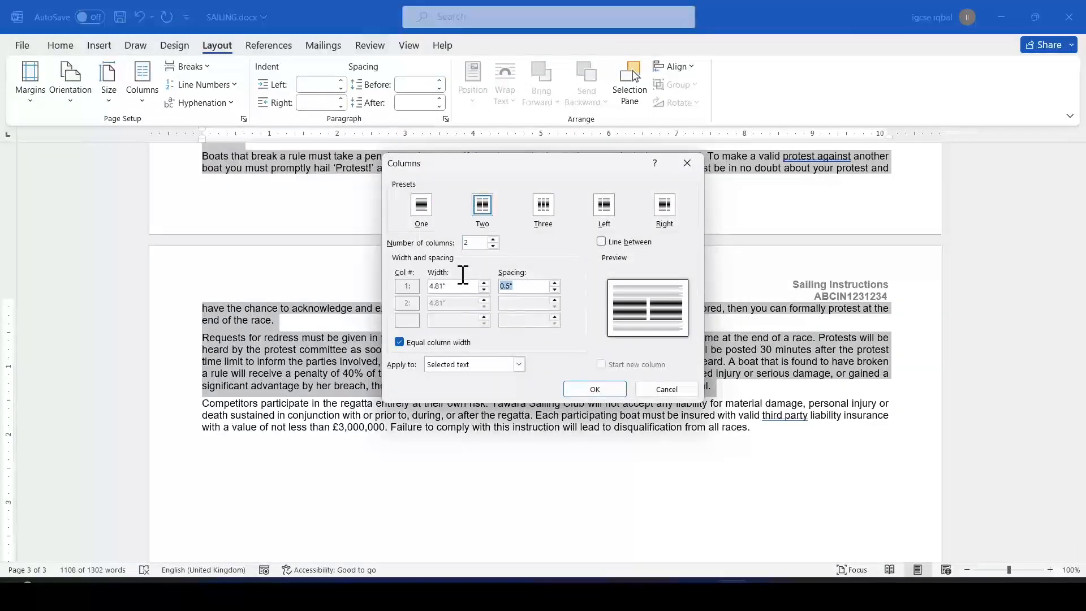
pyautogui.write('1.5')
pyautogui.write('0')
pyautogui.click(601, 393)
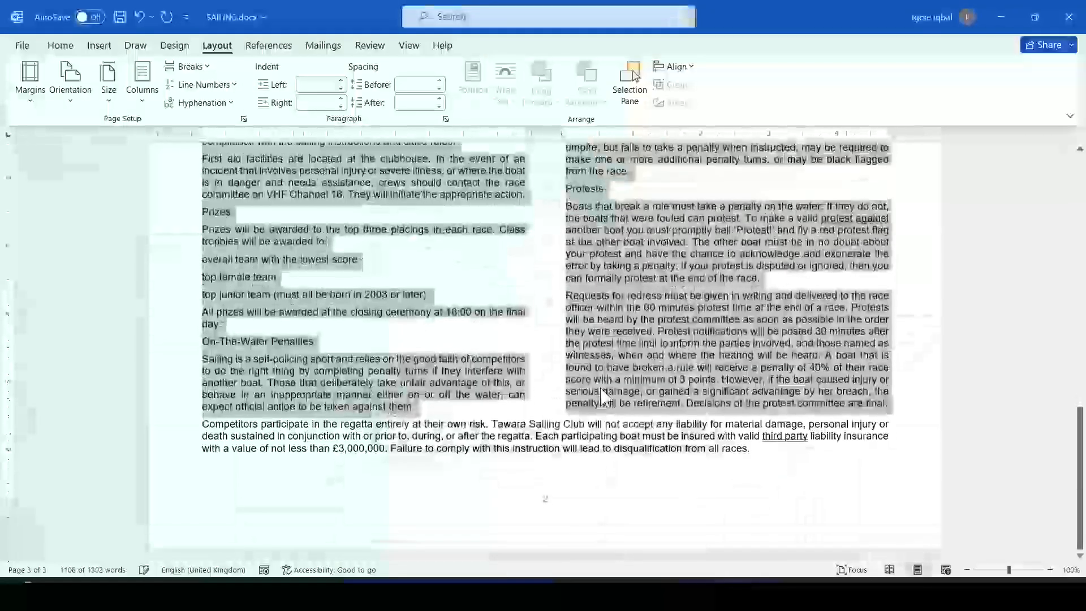
pyautogui.moveTo(1079, 480); pyautogui.dragTo(1052, 227)
pyautogui.click(564, 396)
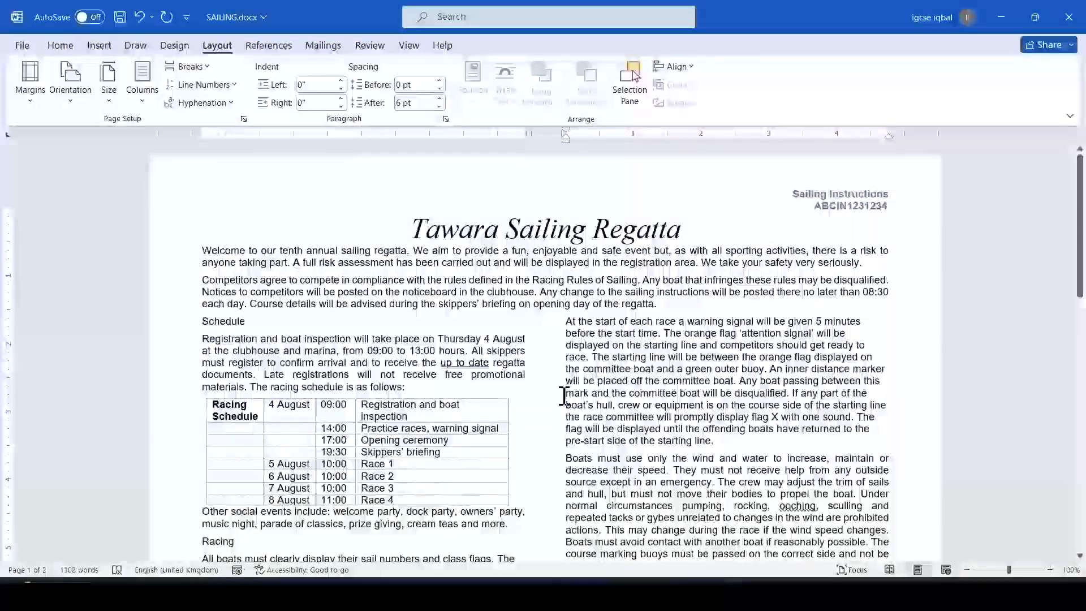
# Highlight question 6's bullet instruction and its text range, from "overall team with" to "in 2003 or later", and read the list requirements.
pyautogui.hotkey('alt', 'Tab')
pyautogui.moveTo(158, 344); pyautogui.dragTo(353, 343)
pyautogui.click(417, 365)
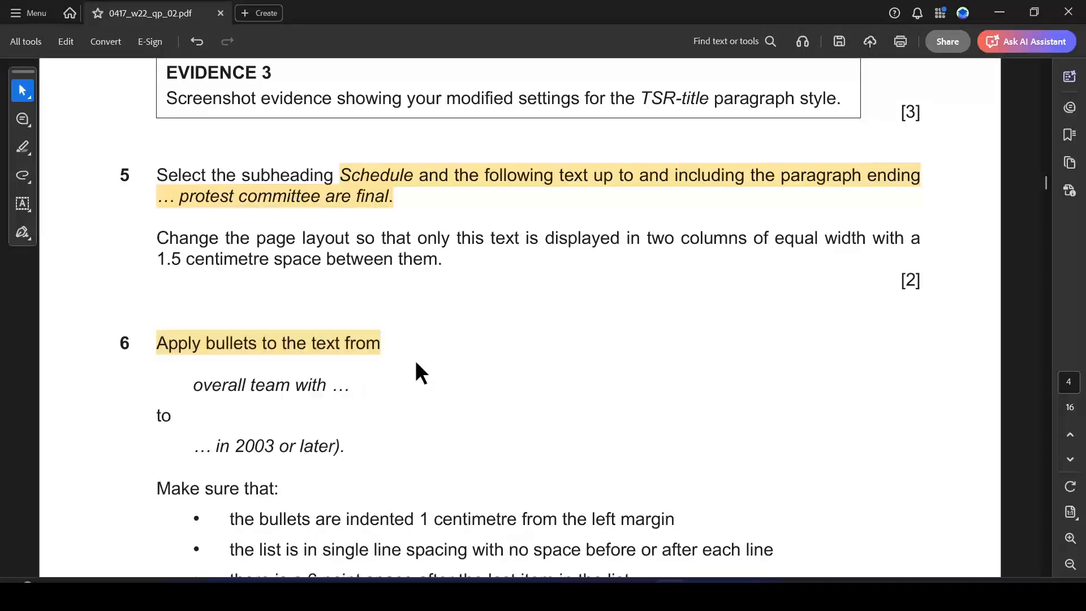
pyautogui.moveTo(200, 390); pyautogui.dragTo(322, 451)
pyautogui.click(366, 475)
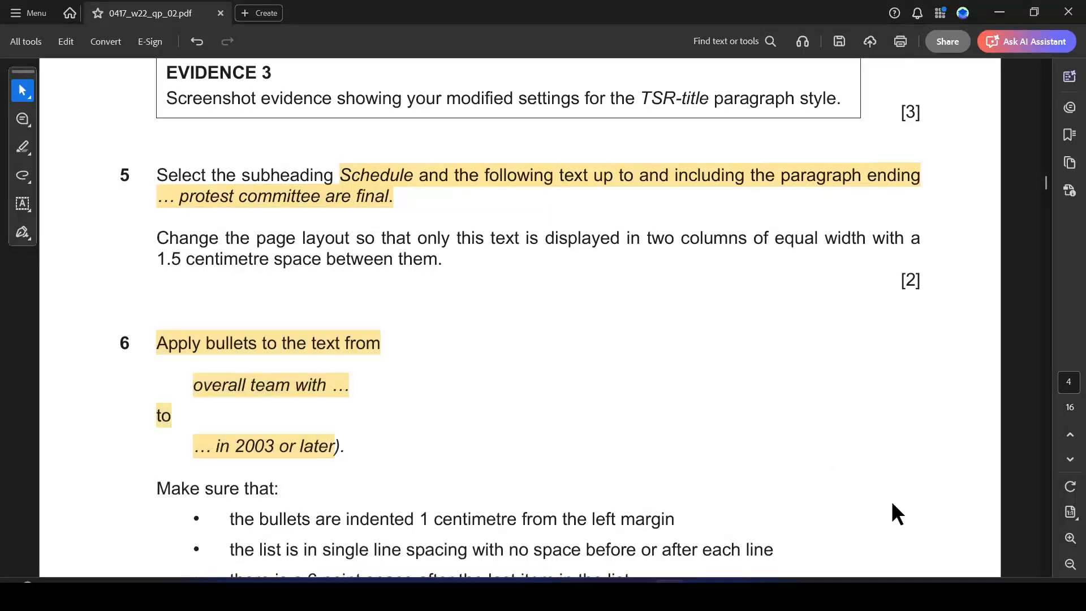
pyautogui.scroll(-3, 1041, 569)
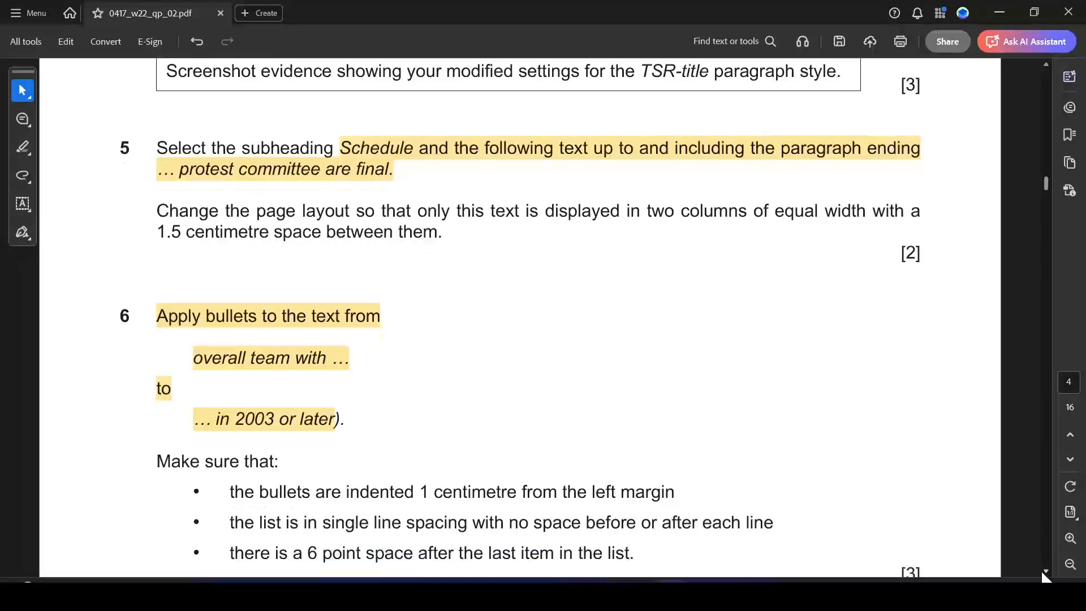
# Switch to SAILING.docx, apply bullets to the three lines from "overall team with the lowest score" to "in 2003 or later)", and recheck question 6.
pyautogui.hotkey('alt', 'Tab')
pyautogui.moveTo(1081, 214); pyautogui.dragTo(1079, 440)
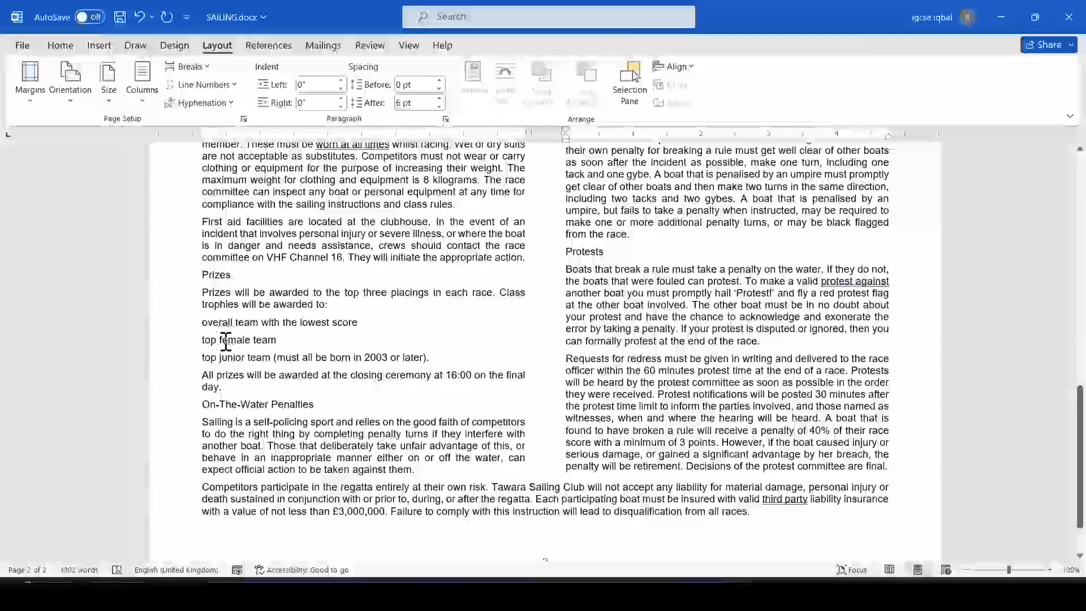
pyautogui.moveTo(204, 324); pyautogui.dragTo(431, 356)
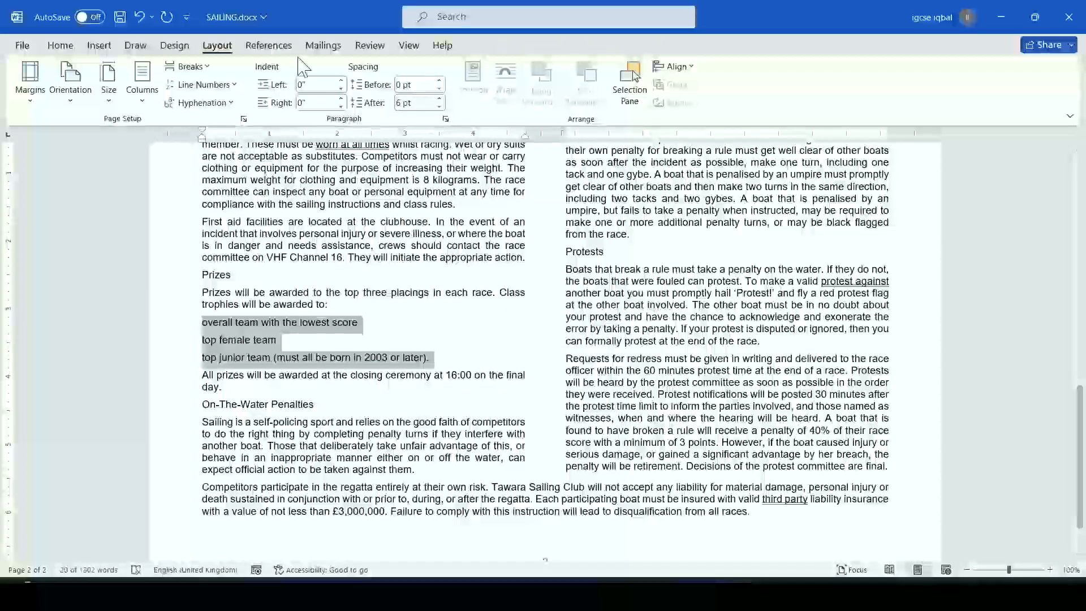
pyautogui.click(61, 45)
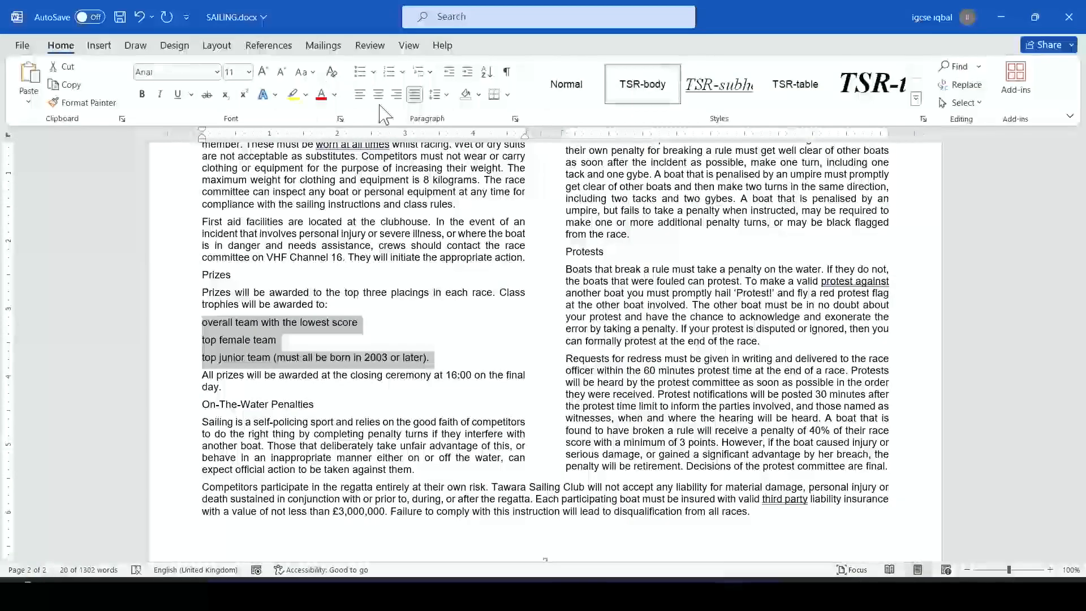
pyautogui.click(360, 70)
pyautogui.hotkey('alt', 'Tab')
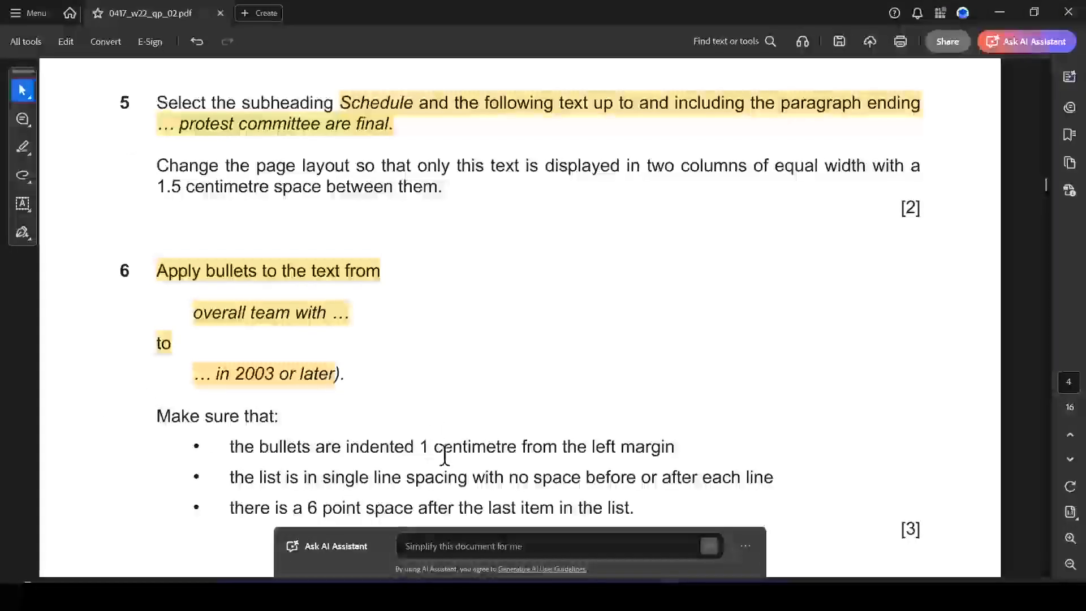
pyautogui.hotkey('alt', 'Tab')
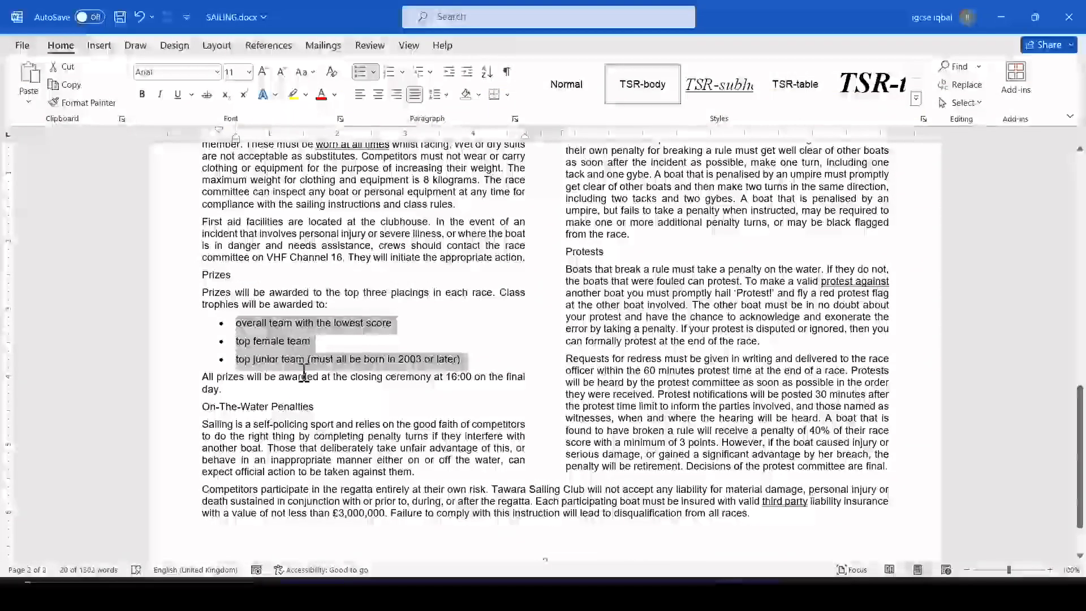
# Set the left indentation of the three bulleted prize lines to 1 cm, keeping the hanging indent.
pyautogui.rightClick(269, 351)
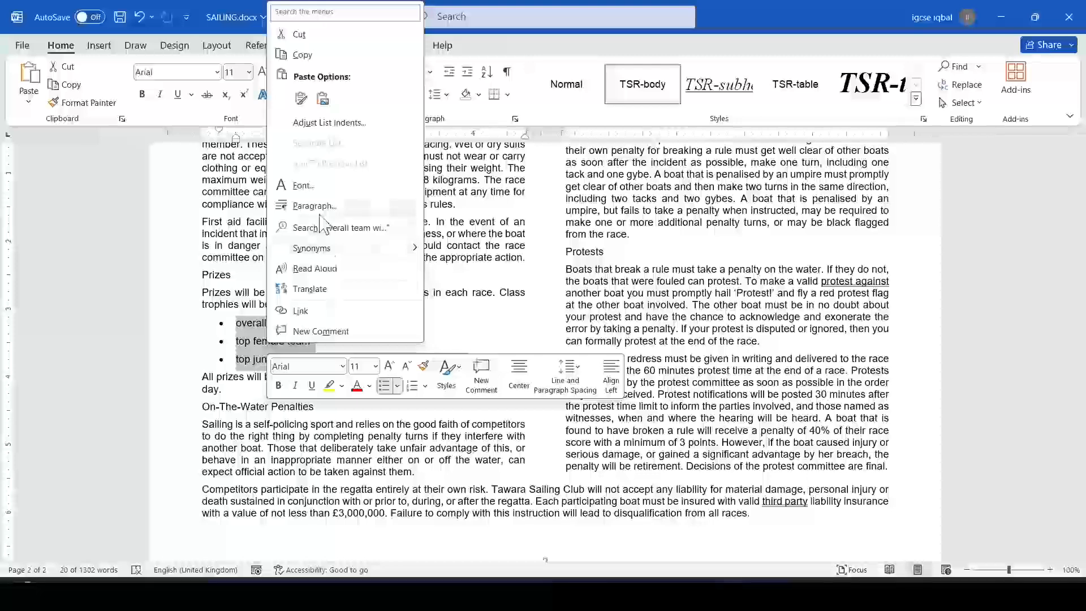
pyautogui.click(314, 204)
pyautogui.click(891, 268)
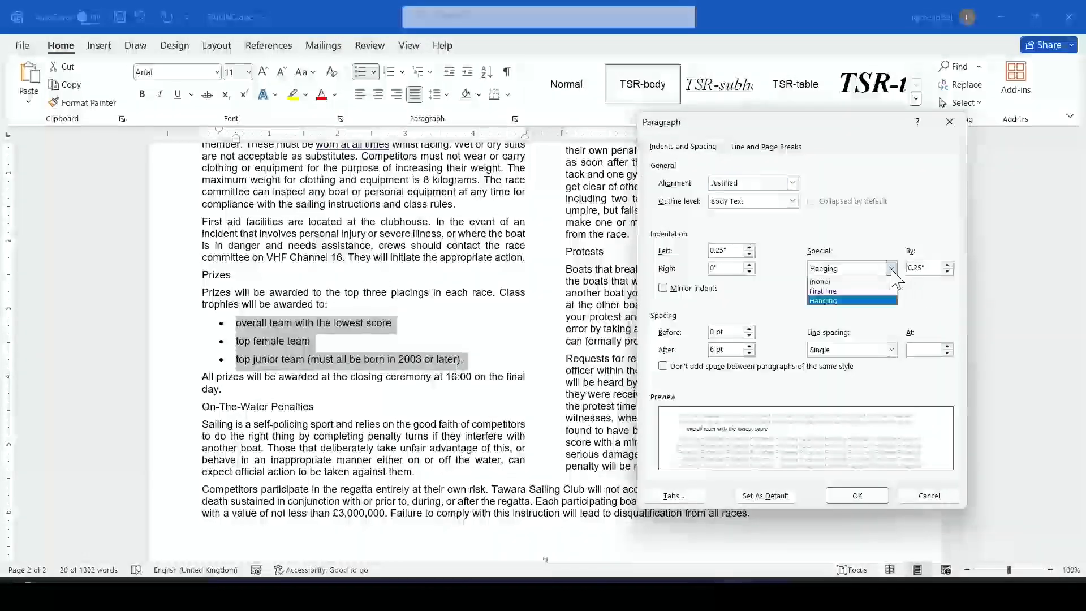
pyautogui.click(892, 270)
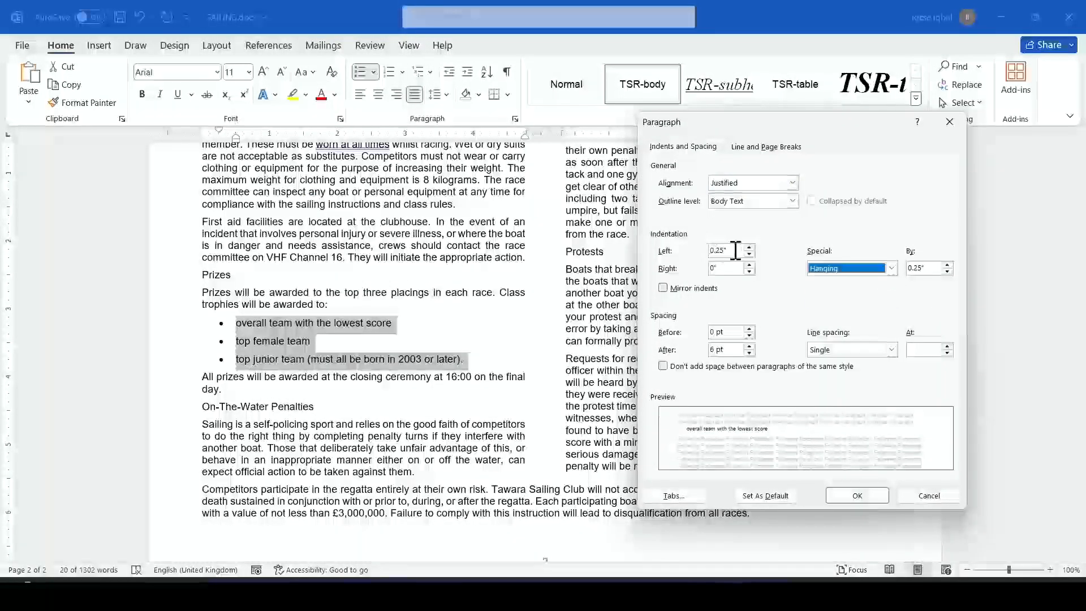
pyautogui.write('1CM')
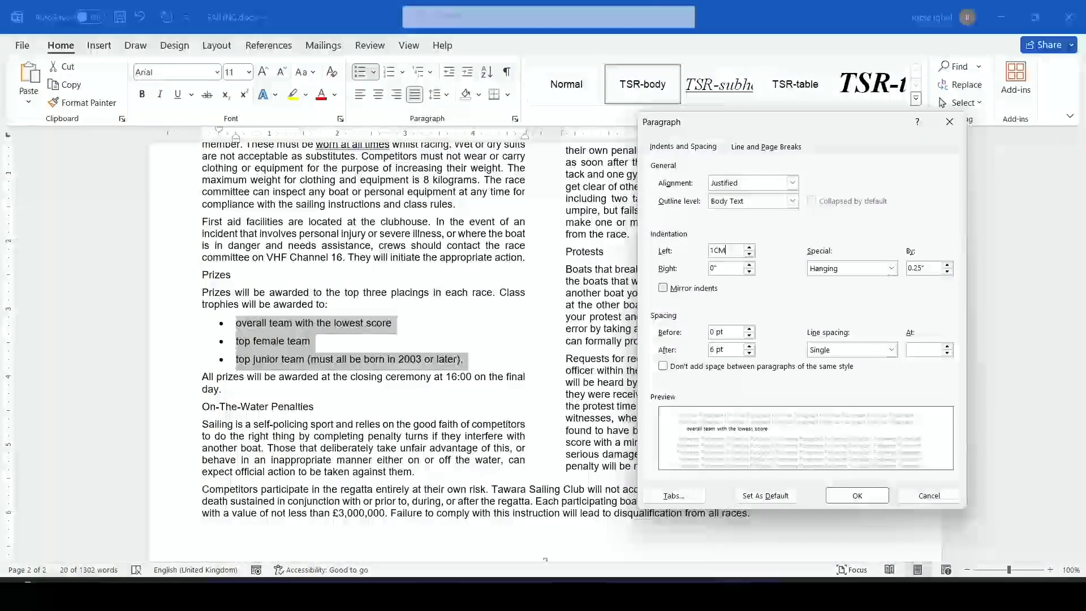
pyautogui.click(857, 496)
# Switch to the question paper and highlight question 6's requirements for the 1 centimetre bullet indent and single line spacing with no space before or after.
pyautogui.hotkey('alt', 'Tab')
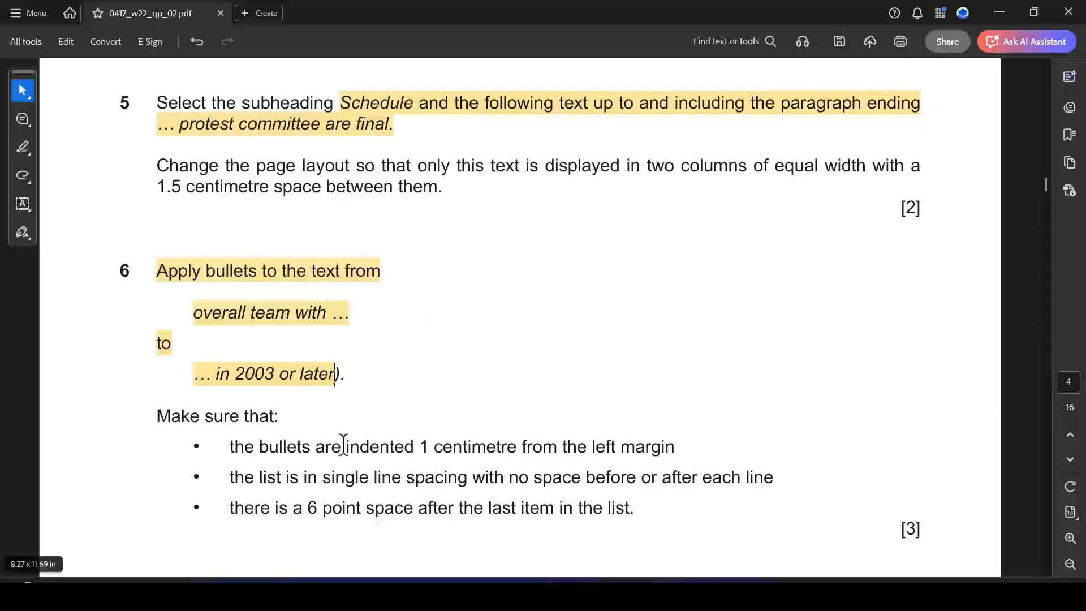
pyautogui.moveTo(242, 447); pyautogui.dragTo(674, 446)
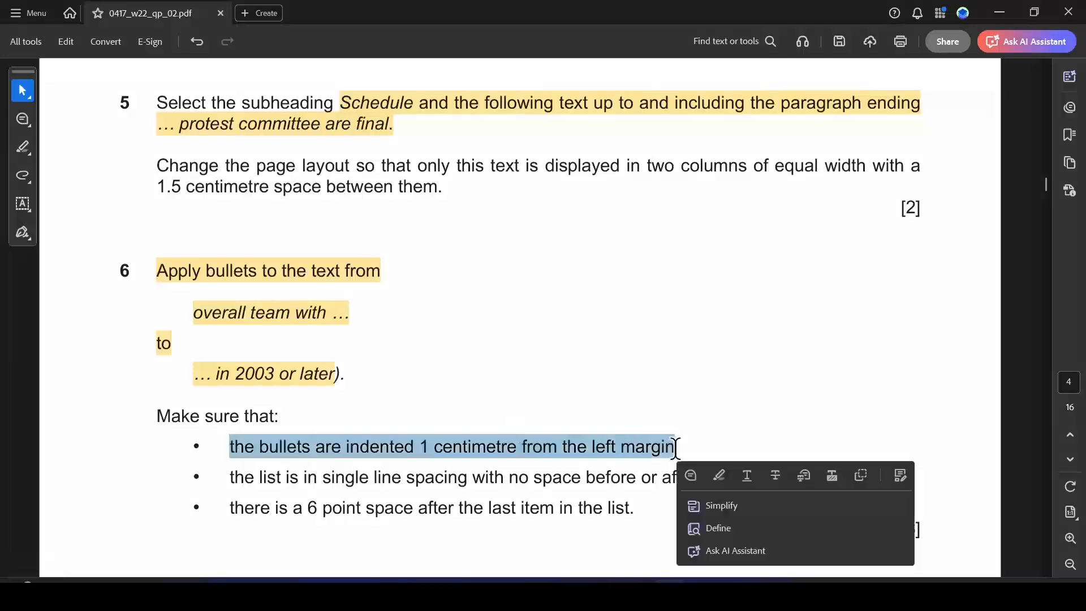
pyautogui.click(723, 478)
pyautogui.moveTo(236, 478); pyautogui.dragTo(791, 477)
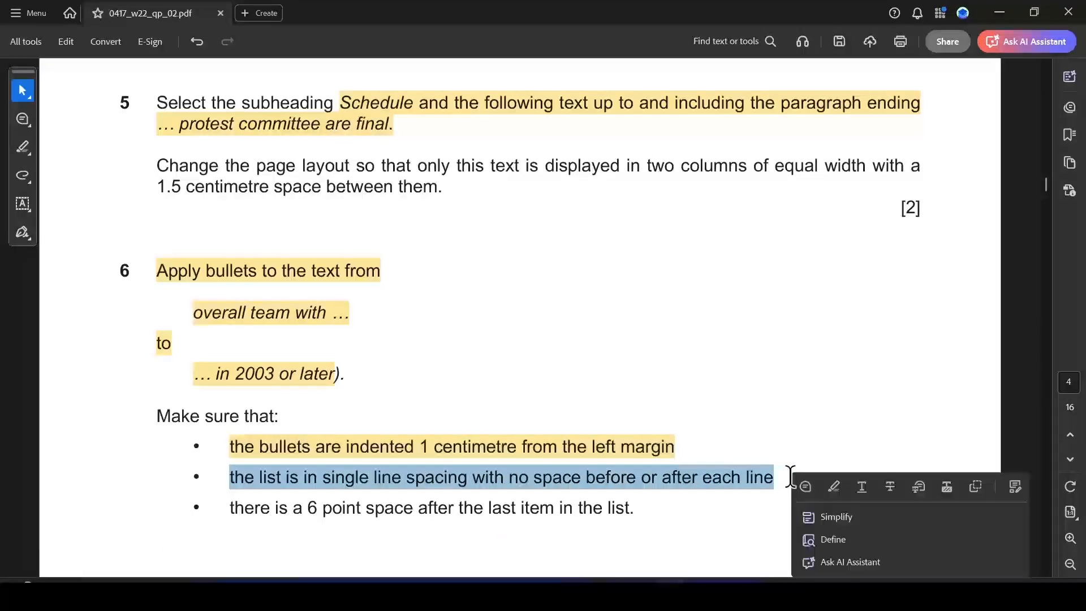
pyautogui.click(832, 487)
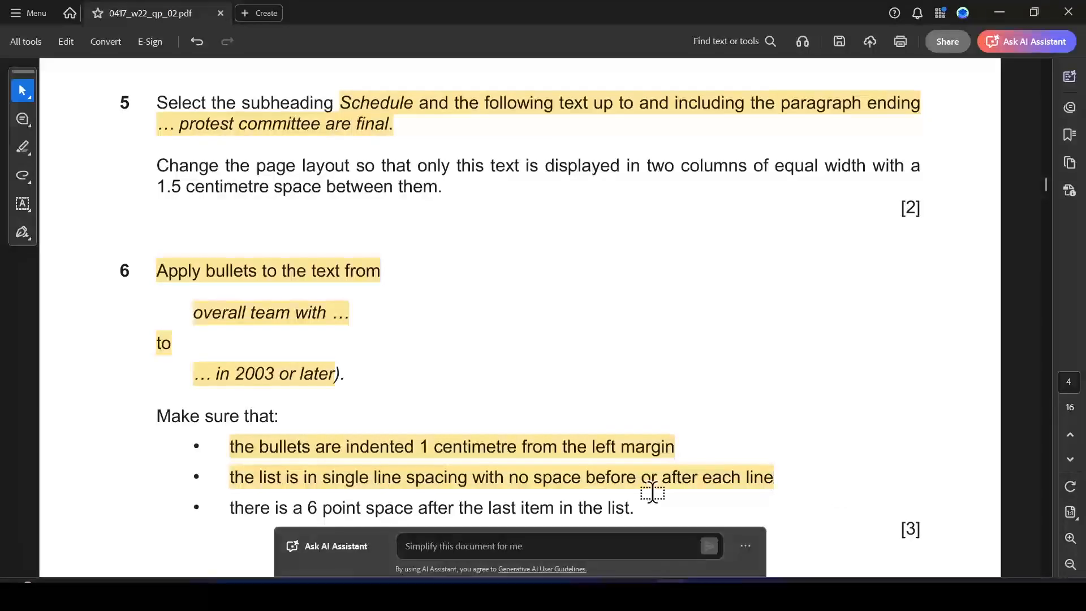
pyautogui.hotkey('alt', 'Tab')
pyautogui.hotkey('alt', 'Tab')
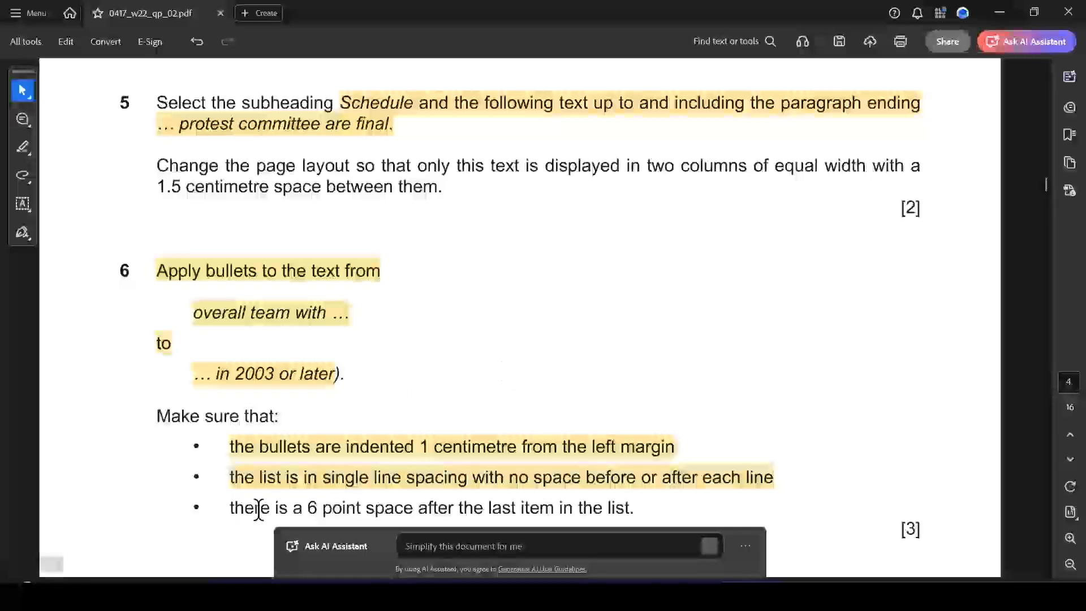
# Return to SAILING.docx and set the bulleted list's paragraph spacing to 0 pt after.
pyautogui.hotkey('alt', 'Tab')
pyautogui.rightClick(287, 340)
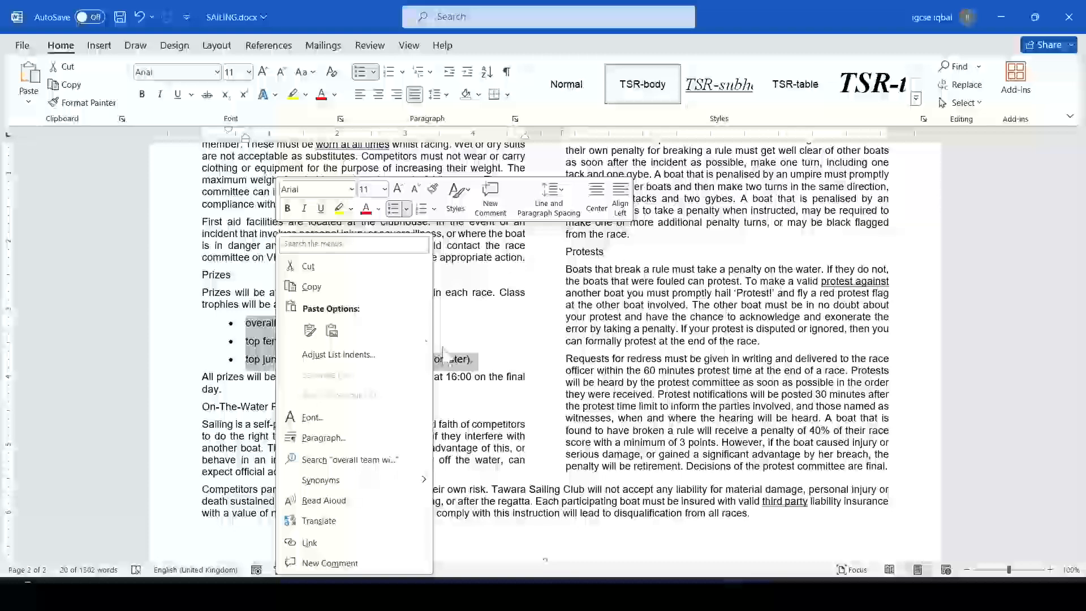
pyautogui.click(322, 437)
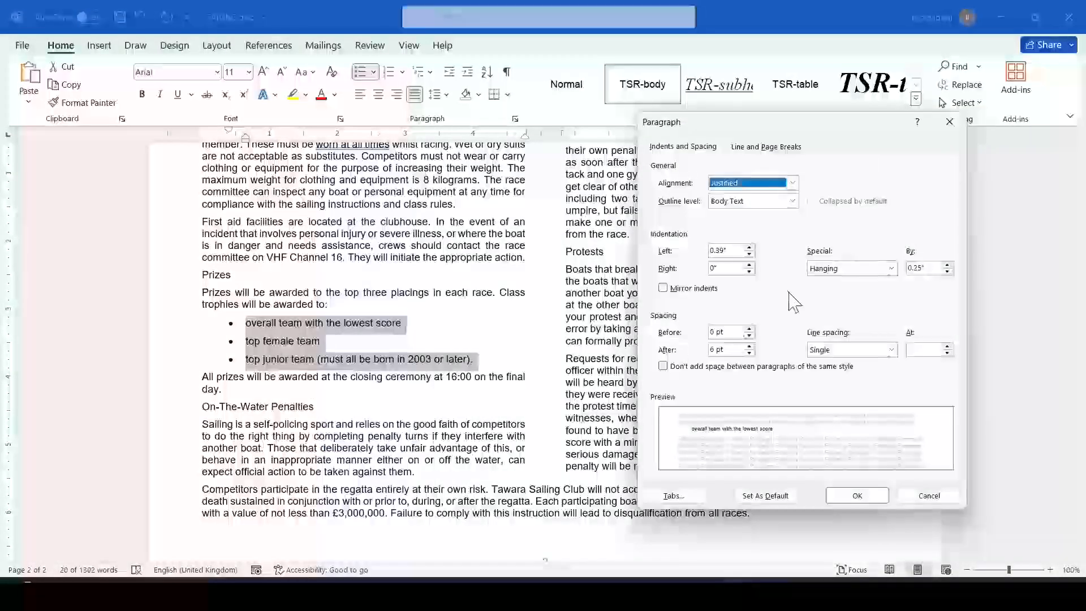
pyautogui.click(713, 350)
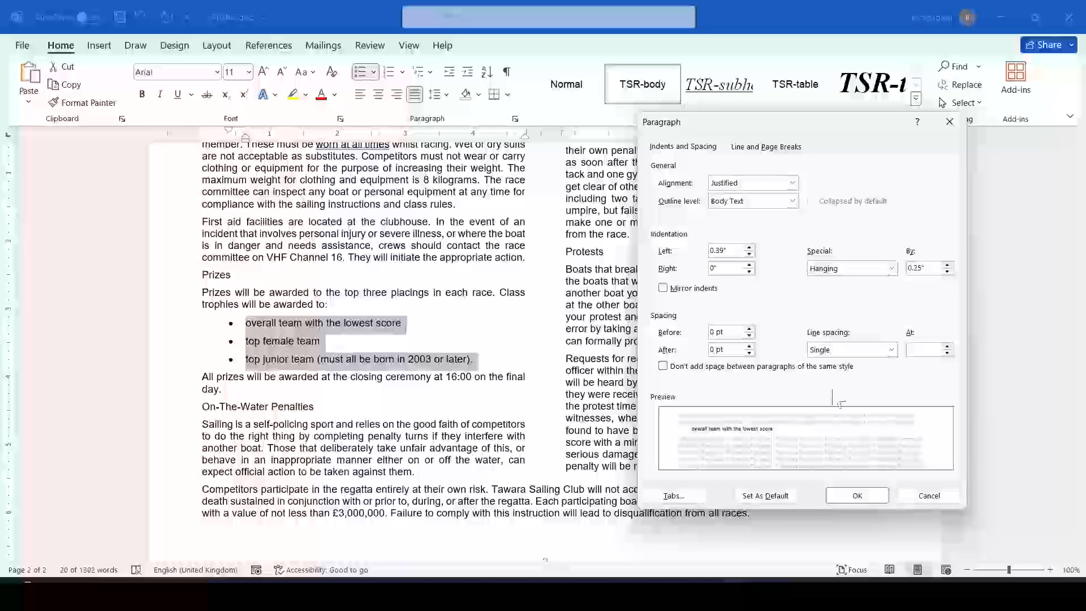
pyautogui.click(864, 498)
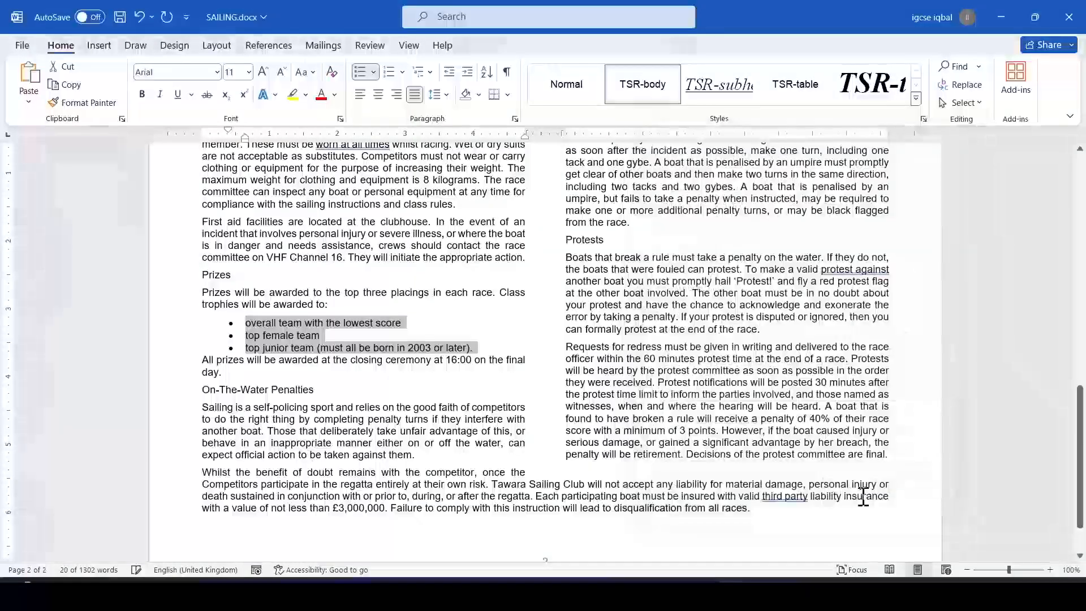
# Highlight the requirement for a 6 point space after the last list item in the question paper, and return to SAILING.docx.
pyautogui.hotkey('alt', 'Tab')
pyautogui.moveTo(231, 508); pyautogui.dragTo(648, 512)
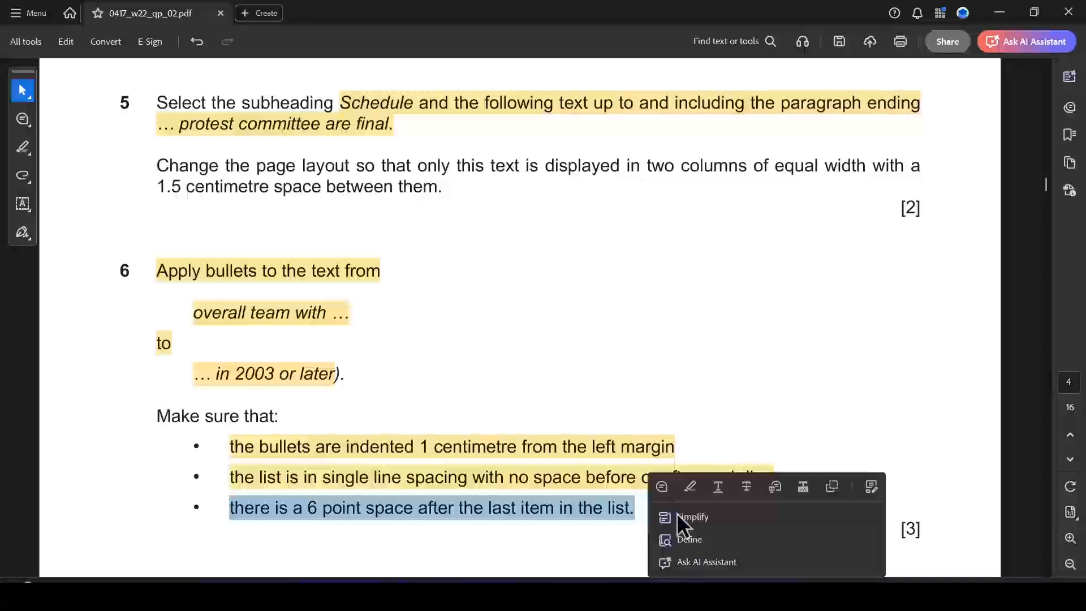
pyautogui.click(689, 486)
pyautogui.hotkey('alt', 'Tab')
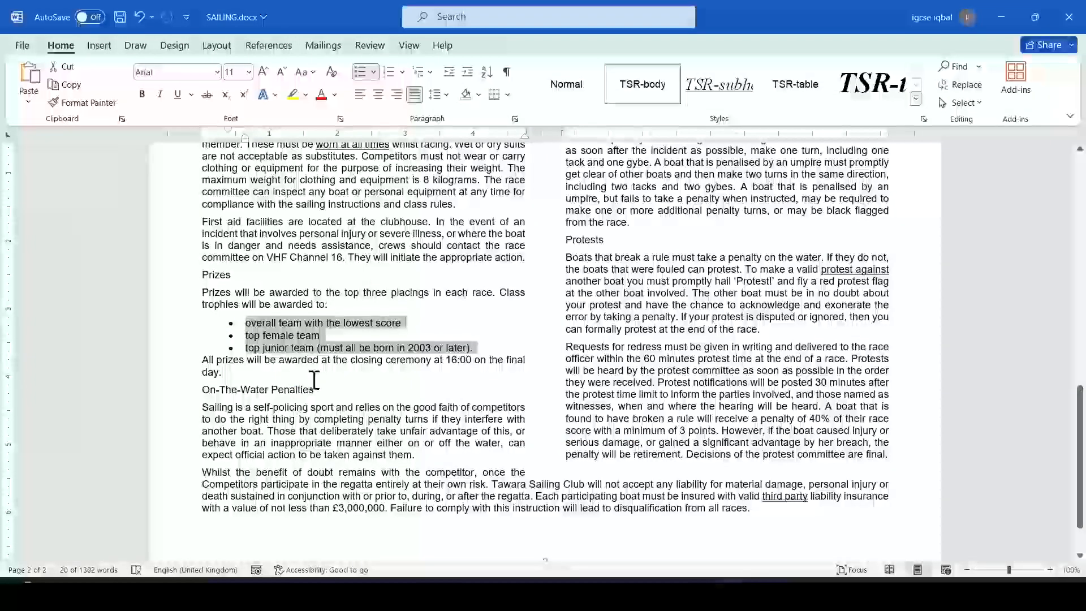
# Set the spacing after the last bulleted item, "top junior team (must all be born in 2003 or later).", to 6 pt.
pyautogui.click(314, 378)
pyautogui.moveTo(479, 348); pyautogui.dragTo(245, 347)
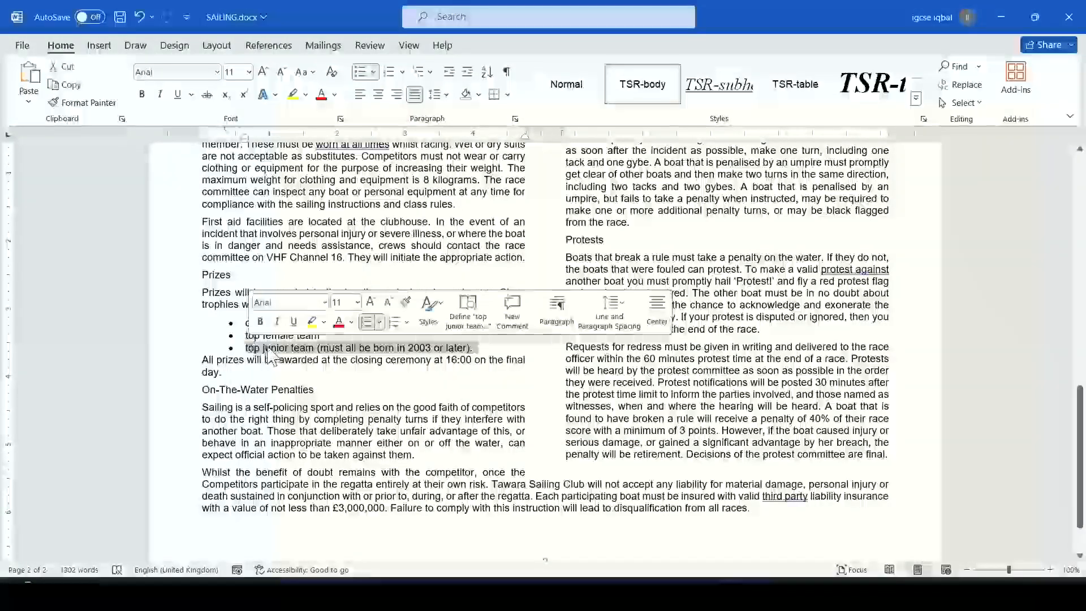
pyautogui.rightClick(270, 351)
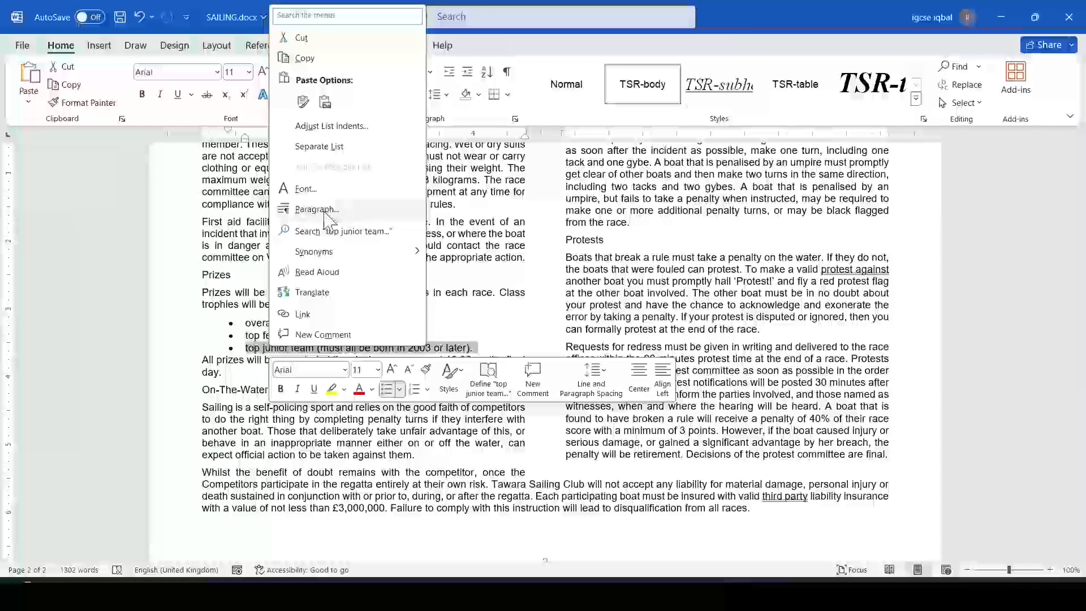
pyautogui.click(317, 210)
pyautogui.click(715, 350)
pyautogui.press('Delete')
pyautogui.write('6')
pyautogui.click(866, 496)
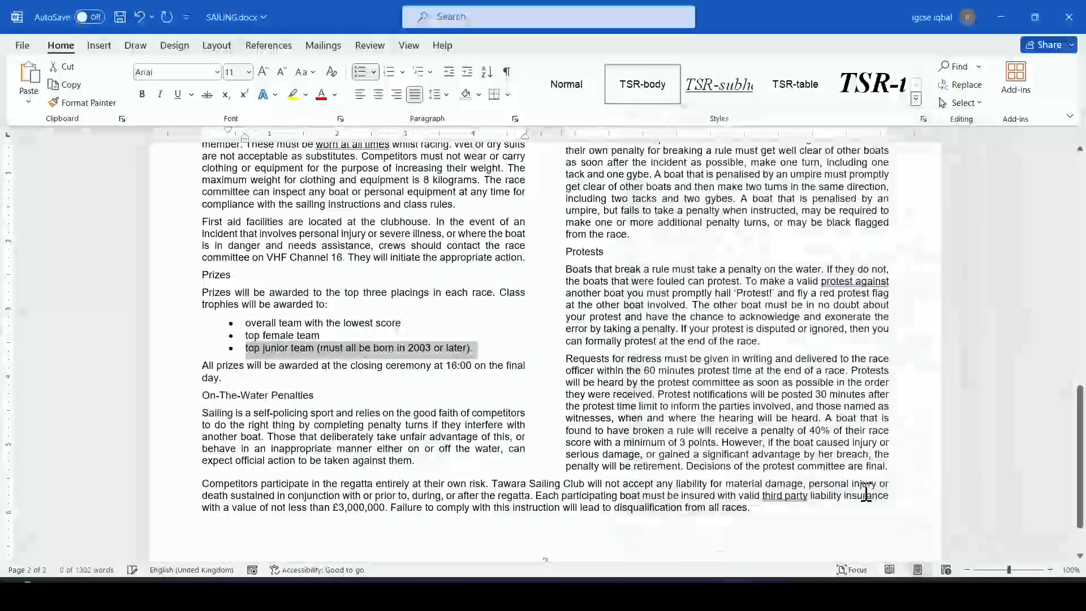
# Switch to the question paper and highlight "six subheadings" and "TSR-subhead paragraph" in question 7.
pyautogui.hotkey('alt', 'Tab')
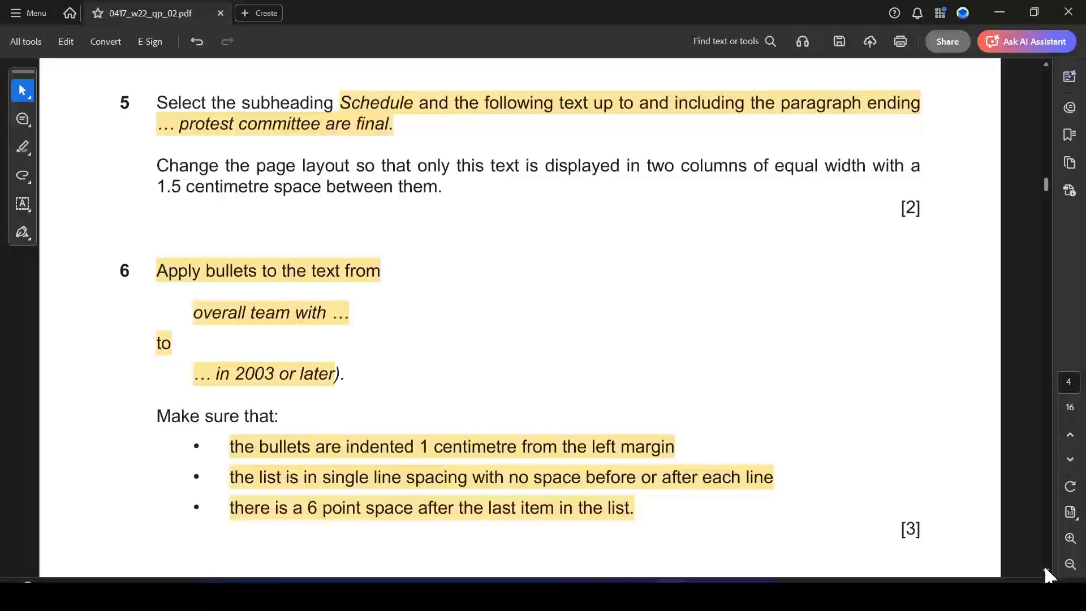
pyautogui.scroll(-10, 1006, 521)
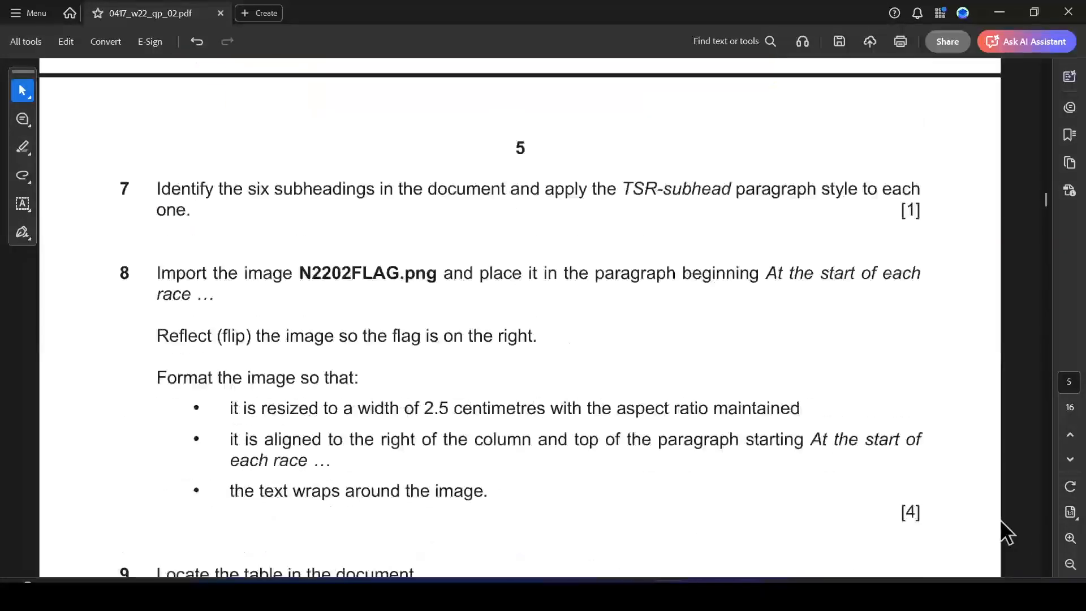
pyautogui.scroll(-1, 1001, 519)
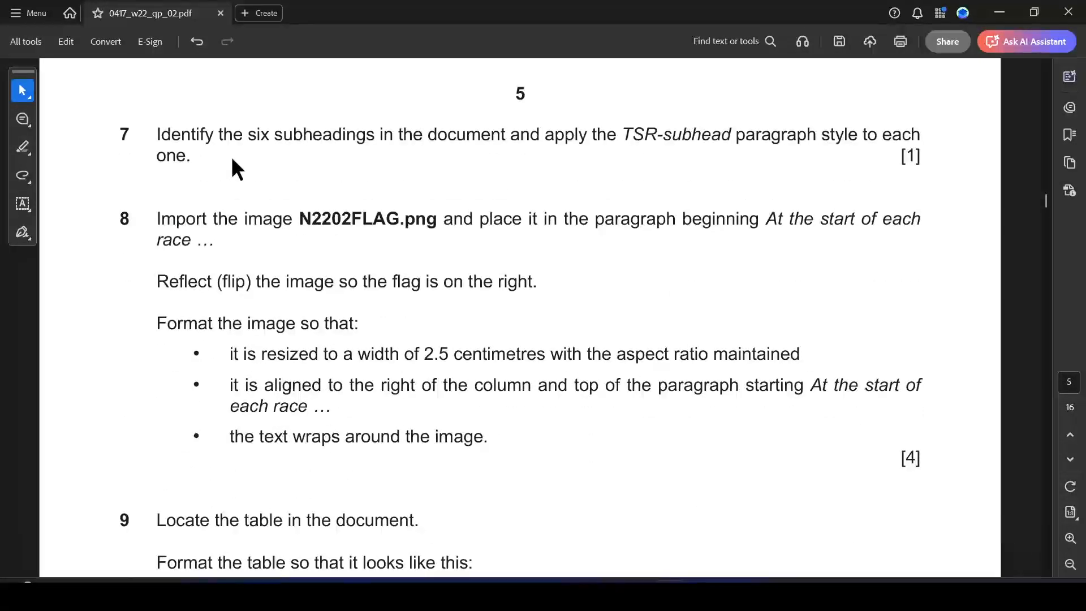
pyautogui.moveTo(253, 126); pyautogui.dragTo(341, 137)
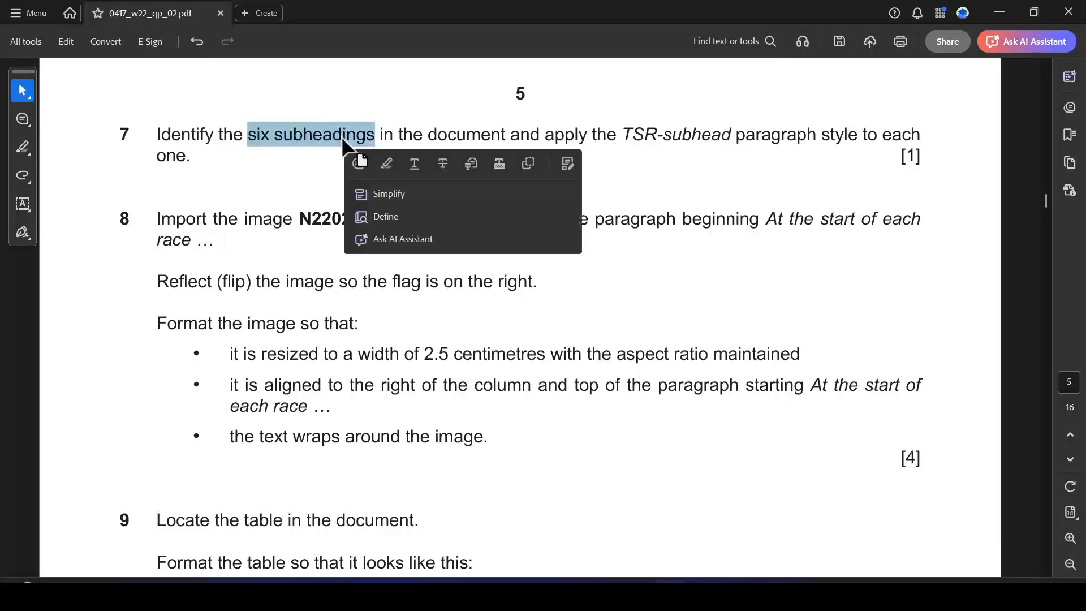
pyautogui.click(385, 164)
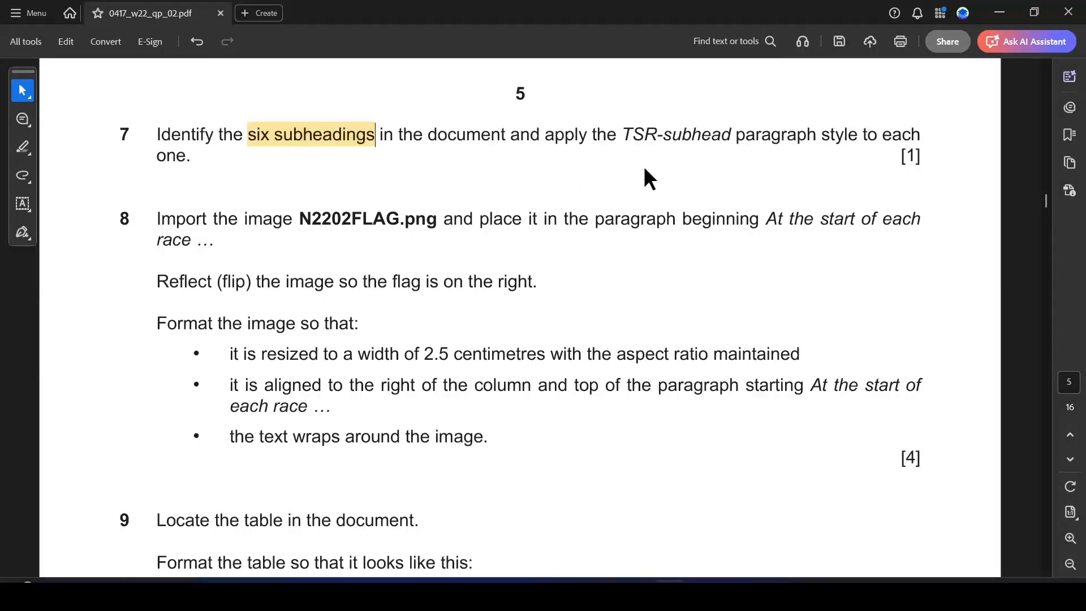
pyautogui.moveTo(622, 135); pyautogui.dragTo(785, 136)
pyautogui.click(824, 162)
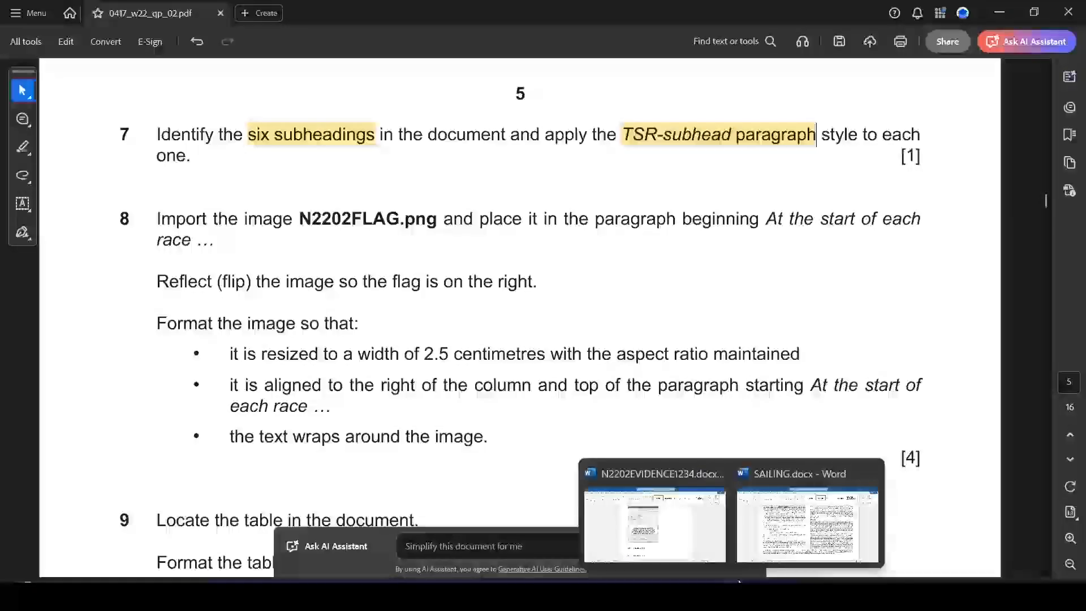
# Switch to SAILING.docx, open the Styles pane, and apply the TSR-subhead style to the Schedule subheading on page 1.
pyautogui.click(795, 529)
pyautogui.moveTo(1080, 424); pyautogui.dragTo(1066, 165)
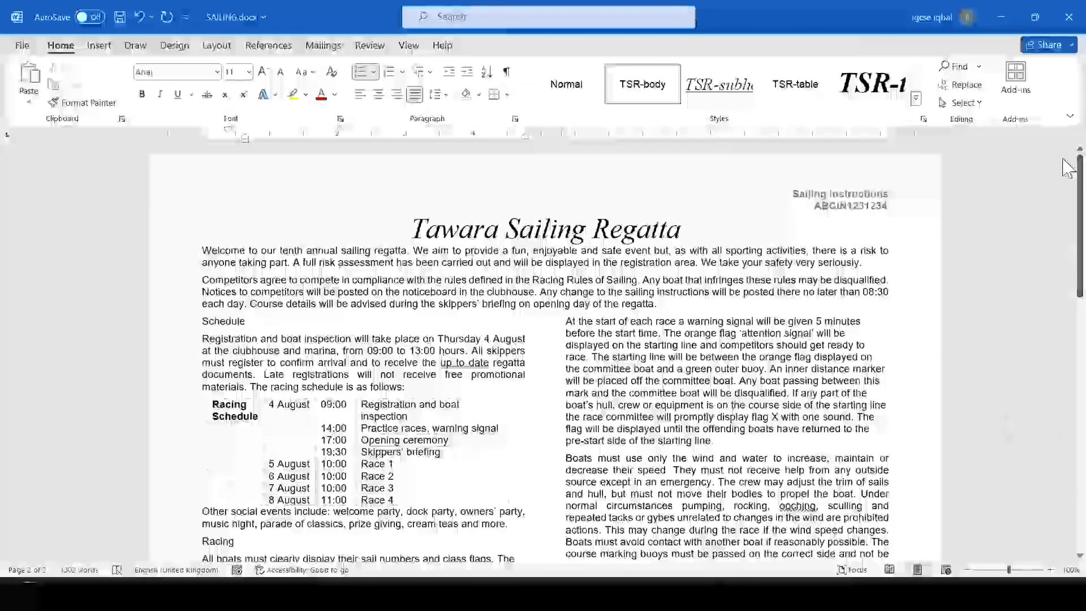
pyautogui.moveTo(247, 321); pyautogui.dragTo(201, 321)
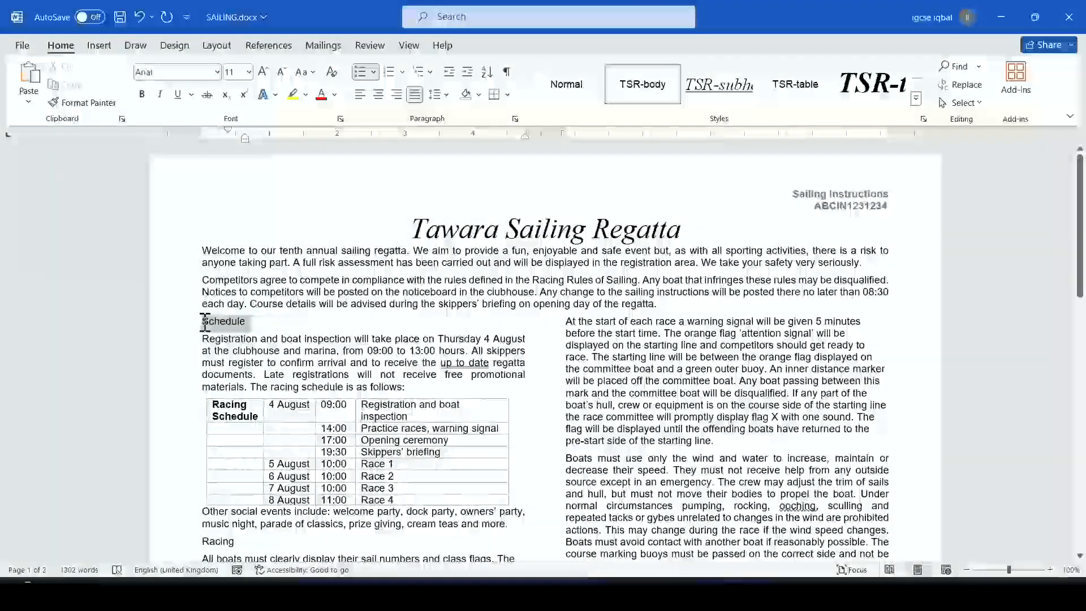
pyautogui.click(916, 100)
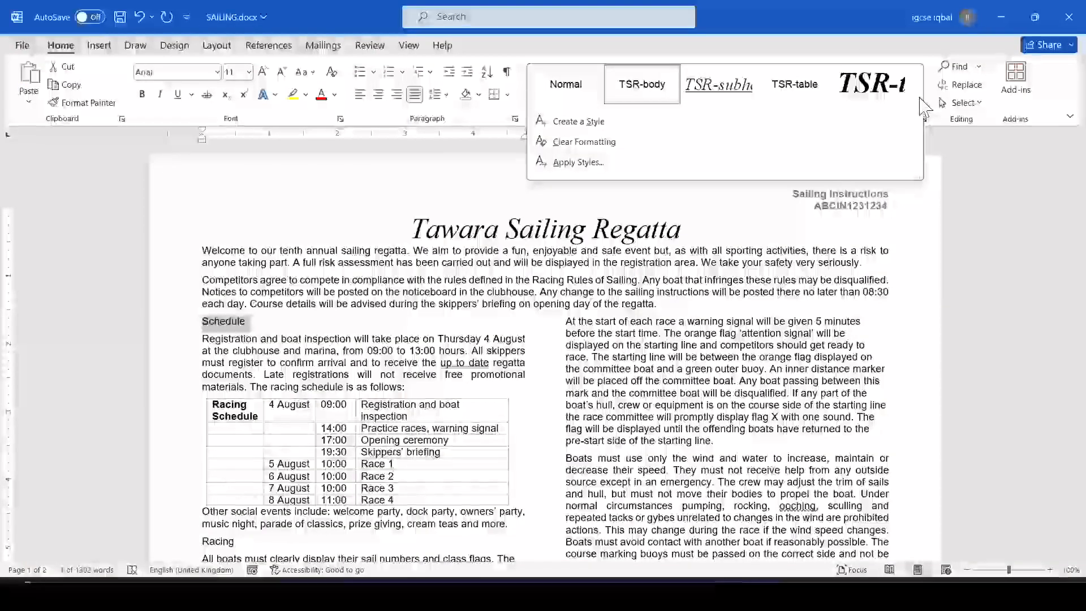
pyautogui.click(924, 119)
pyautogui.click(924, 119)
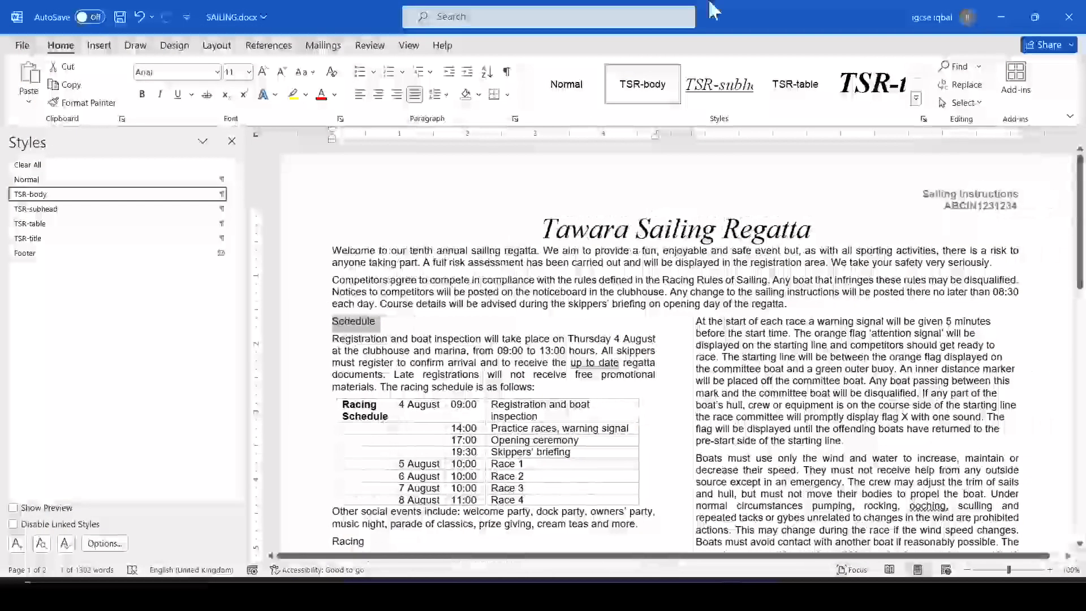
pyautogui.click(38, 211)
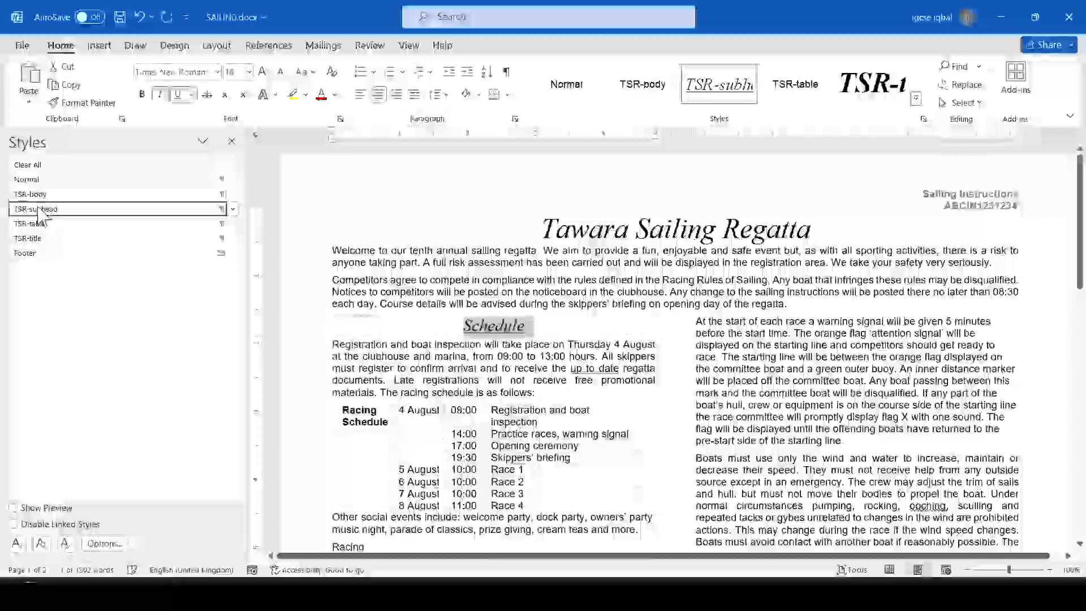
# Apply the TSR-subhead style to the Racing subheading on page 1 and the Safety subheading on page 2.
pyautogui.moveTo(1080, 285); pyautogui.dragTo(1078, 353)
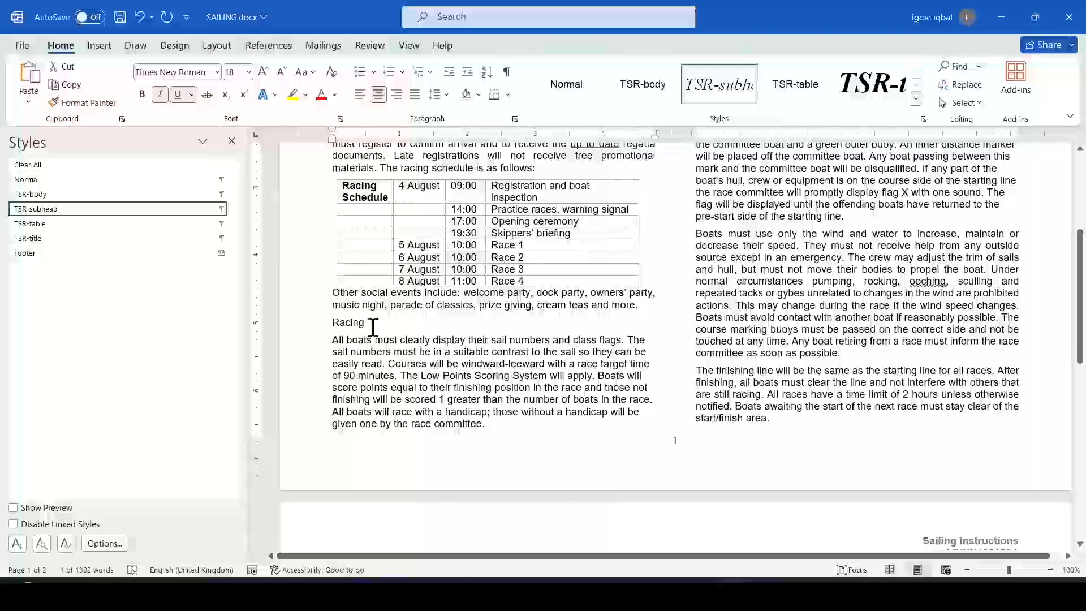
pyautogui.moveTo(328, 324)
pyautogui.mouseDown()
pyautogui.moveTo(373, 324)
pyautogui.moveTo(334, 325)
pyautogui.mouseUp()
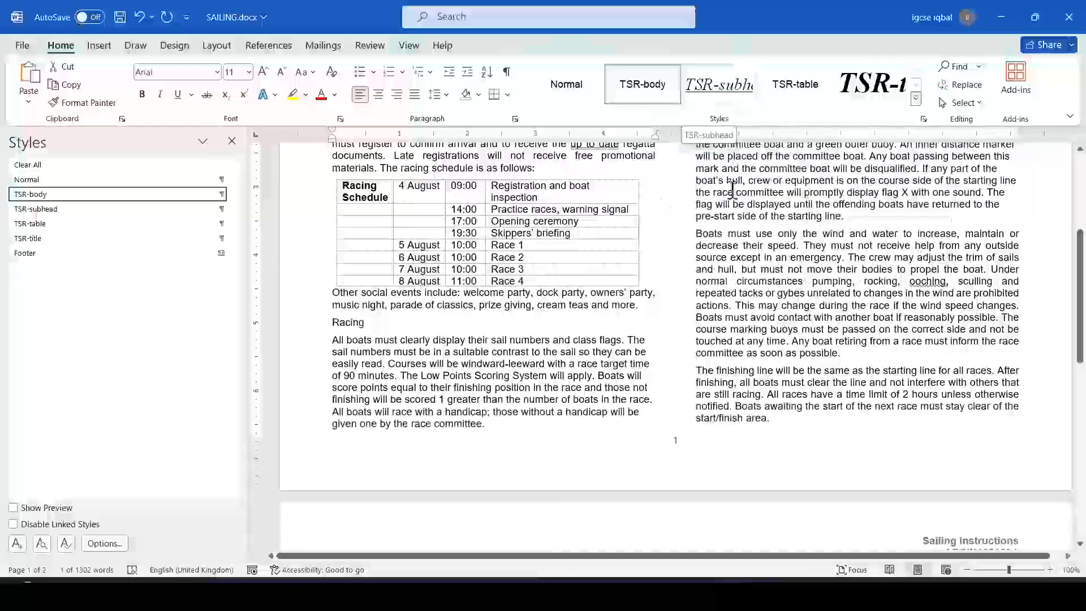
pyautogui.click(31, 210)
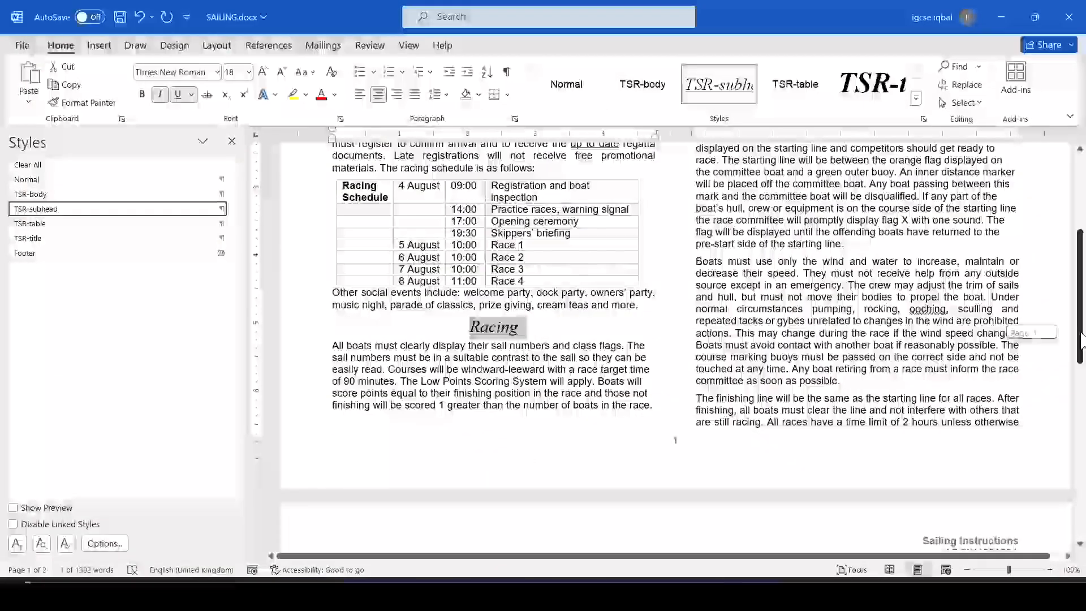
pyautogui.scroll(-5, 1080, 339)
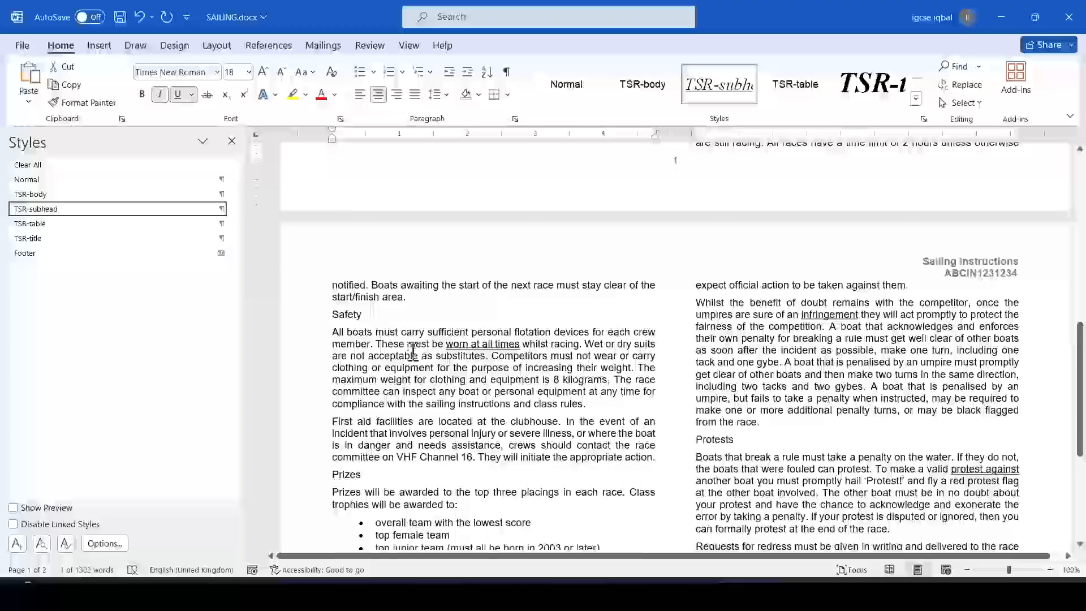
pyautogui.moveTo(365, 315); pyautogui.dragTo(333, 315)
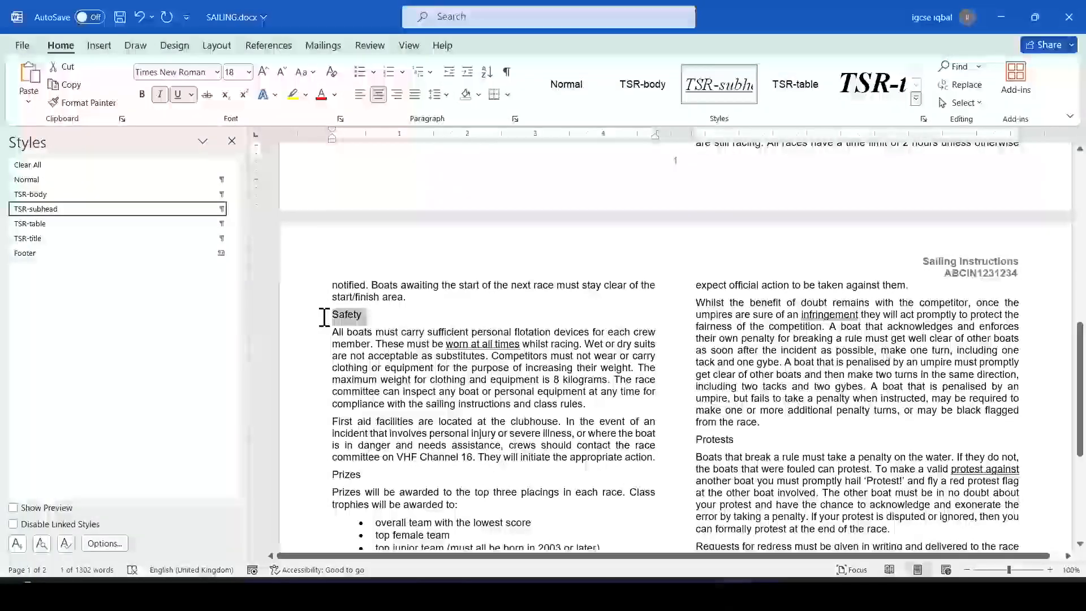
pyautogui.click(46, 211)
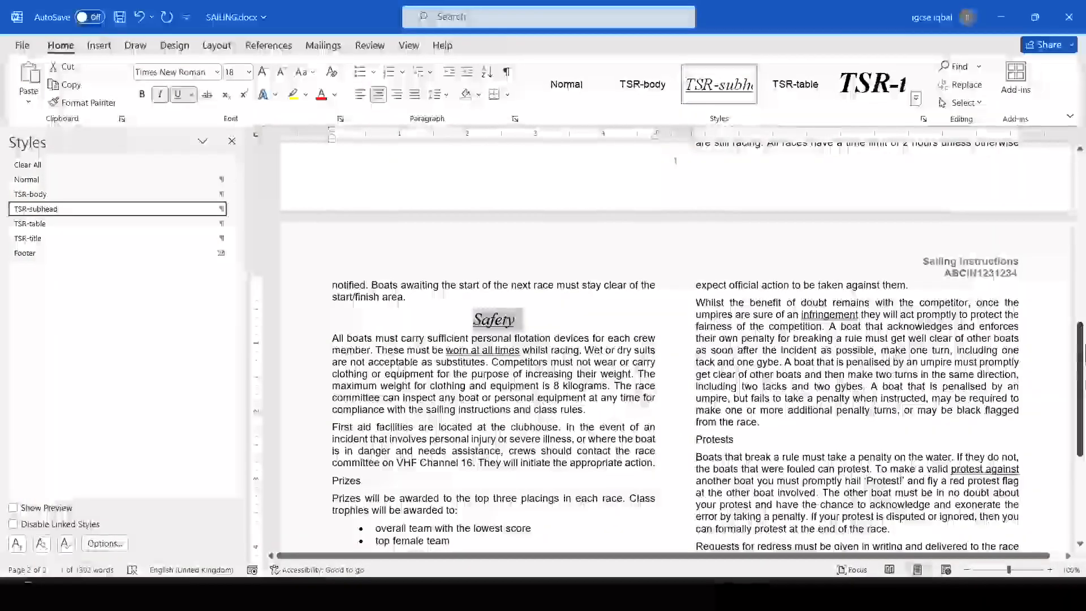
# Apply the TSR-subhead style to the Prizes, On-The-Water Penalties and Protests subheadings on page 2.
pyautogui.scroll(-4, 1080, 376)
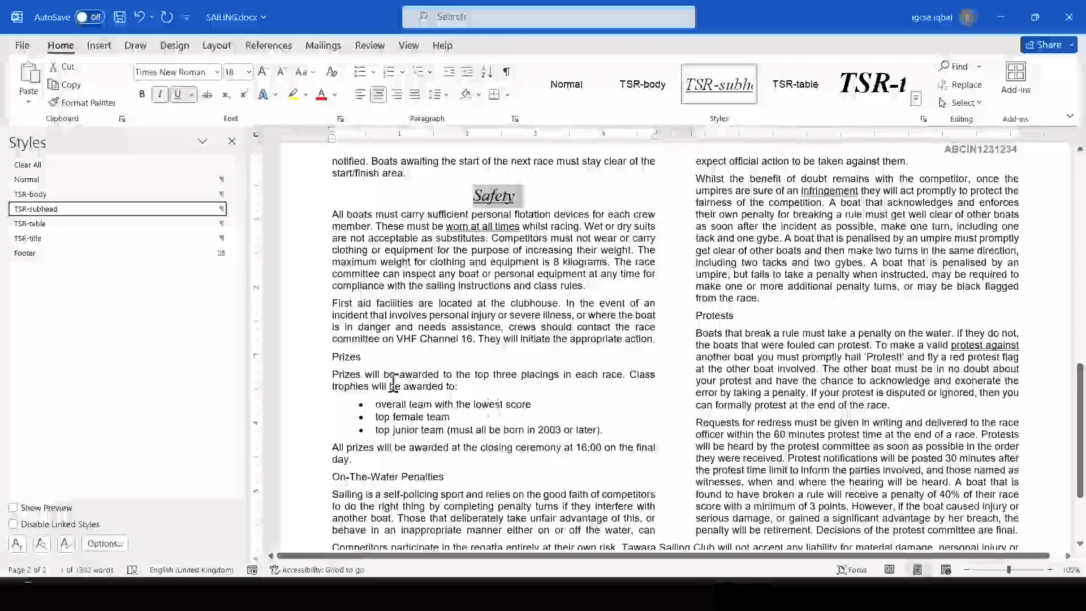
pyautogui.moveTo(365, 357); pyautogui.dragTo(330, 358)
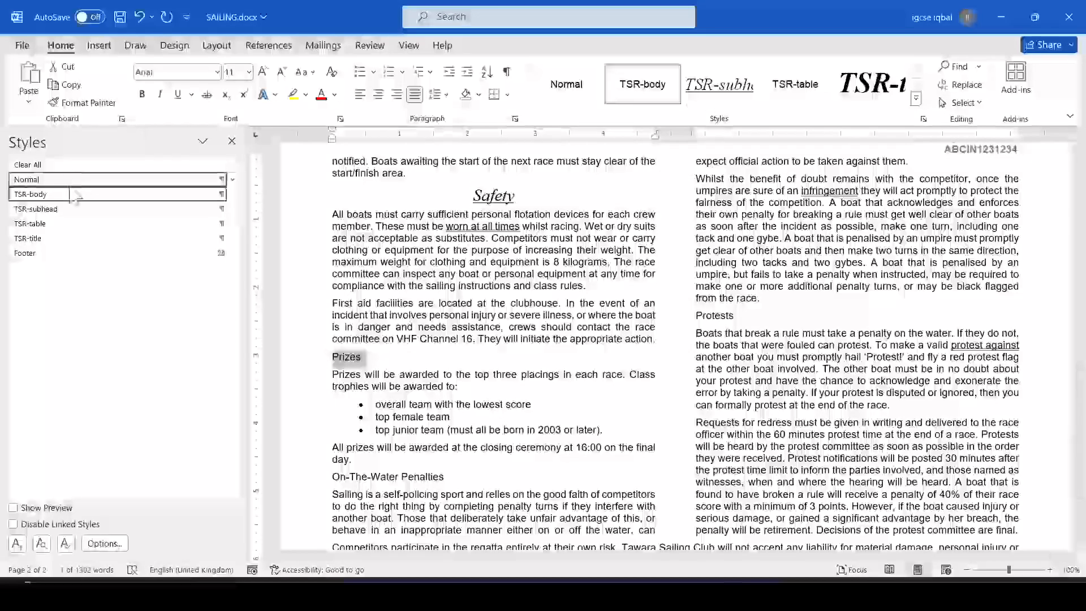
pyautogui.click(50, 210)
pyautogui.moveTo(451, 482); pyautogui.dragTo(333, 483)
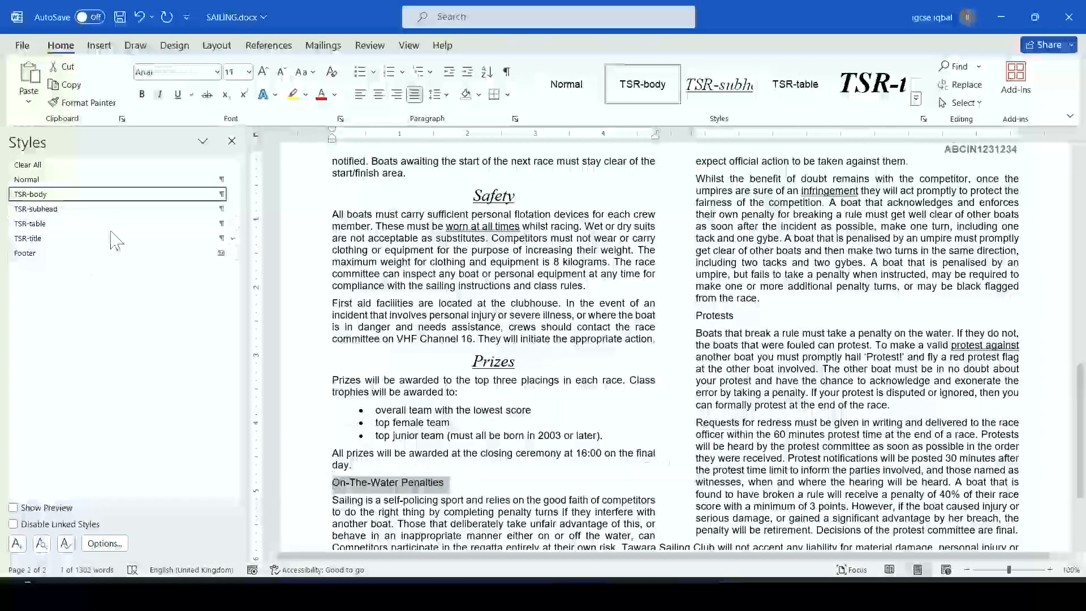
pyautogui.click(37, 210)
pyautogui.moveTo(1079, 411)
pyautogui.mouseDown()
pyautogui.moveTo(1080, 432)
pyautogui.moveTo(1082, 378)
pyautogui.moveTo(1081, 401)
pyautogui.mouseUp()
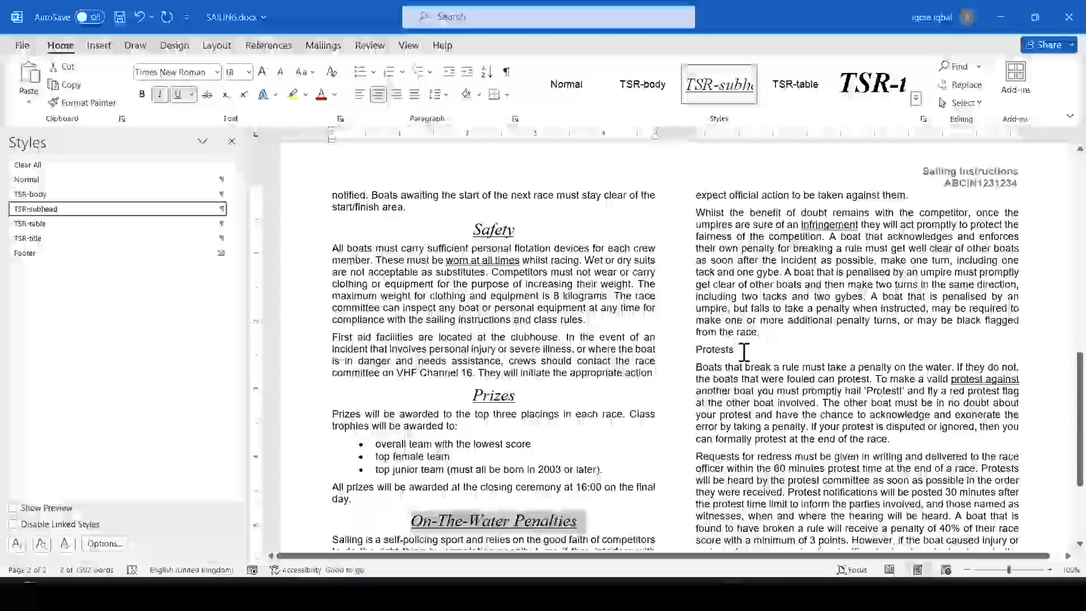
pyautogui.moveTo(744, 352); pyautogui.dragTo(697, 351)
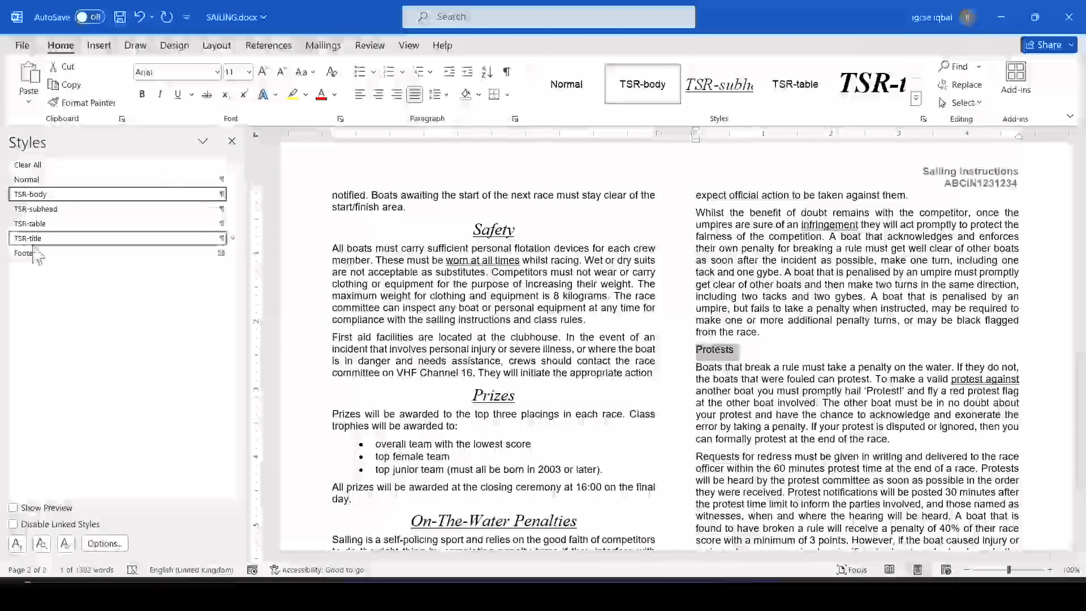
pyautogui.click(34, 209)
pyautogui.moveTo(1082, 390); pyautogui.dragTo(1052, 515)
# Switch to the question paper, highlight "N2202FLAG.png" in question 8, and copy the paragraph opening "At the start of each race".
pyautogui.hotkey('alt', 'Tab')
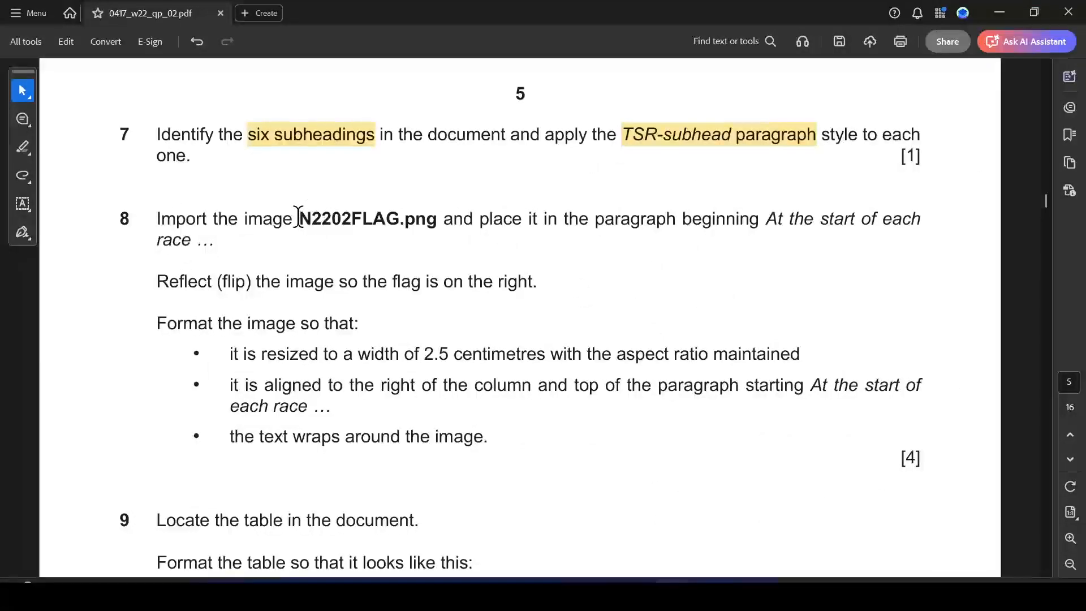
pyautogui.moveTo(298, 220); pyautogui.dragTo(431, 226)
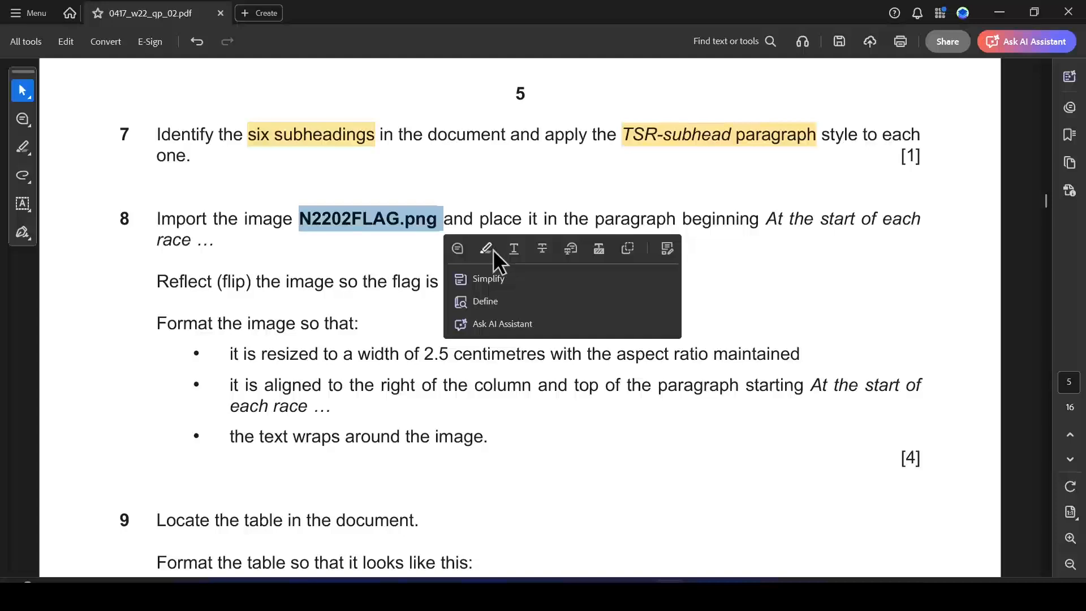
pyautogui.click(493, 250)
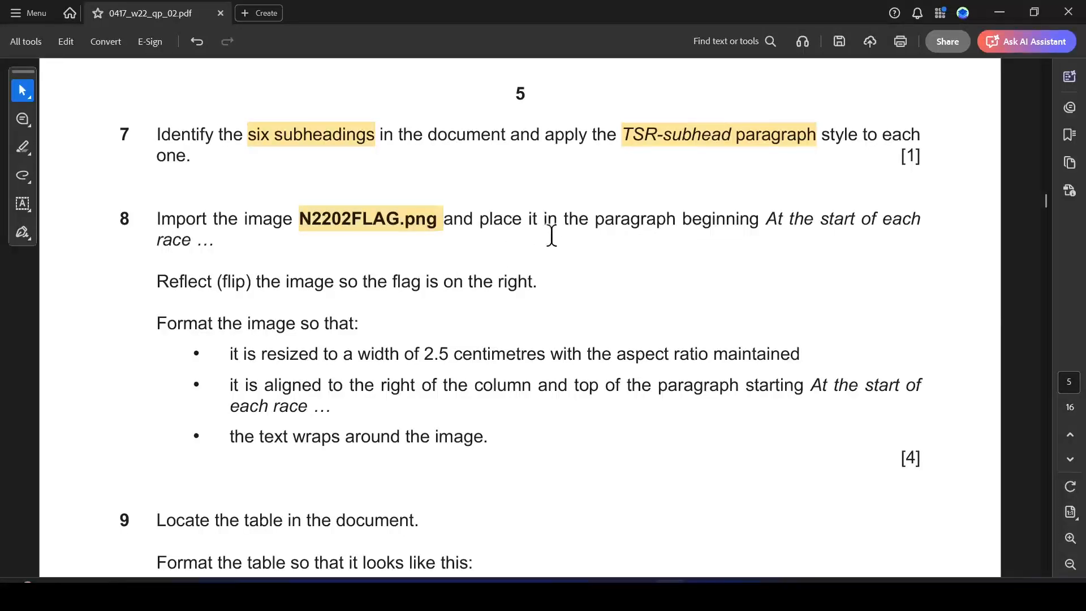
pyautogui.moveTo(770, 220); pyautogui.dragTo(196, 249)
pyautogui.hotkey('ctrl', 'c')
# Switch to SAILING.docx, close the Styles pane, and search the document for the copied text "At the start of each".
pyautogui.hotkey('alt', 'Tab')
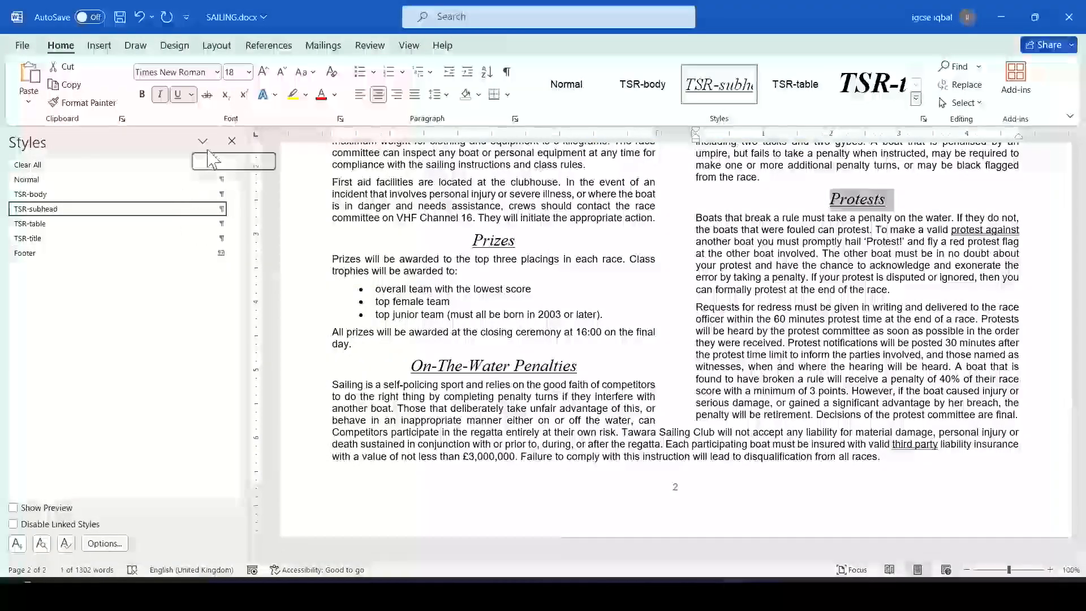
pyautogui.click(232, 141)
pyautogui.scroll(4, 1080, 404)
pyautogui.click(527, 356)
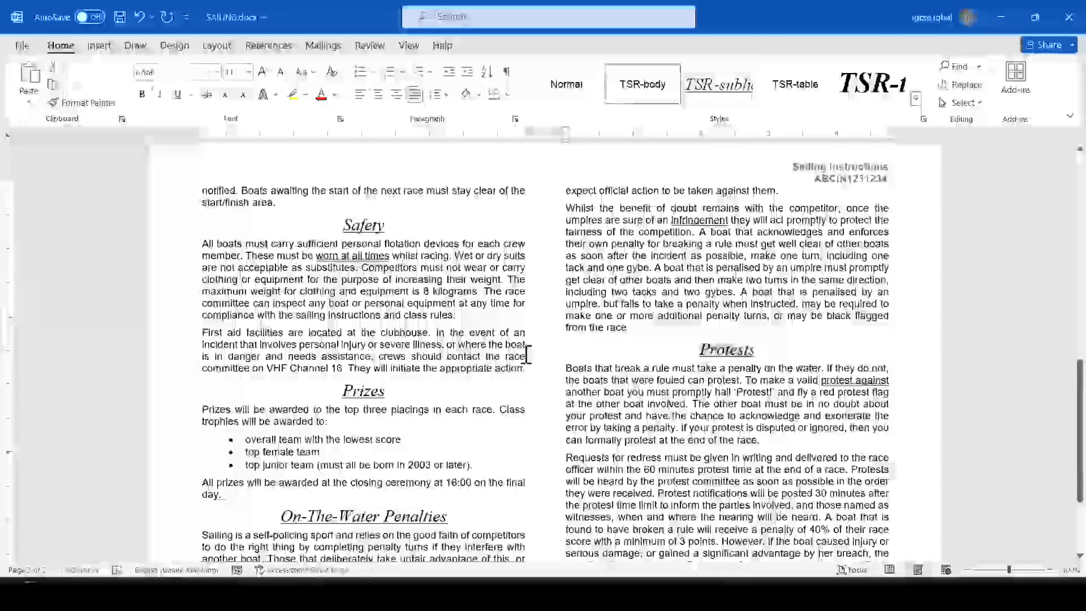
pyautogui.hotkey('ctrl', 'f')
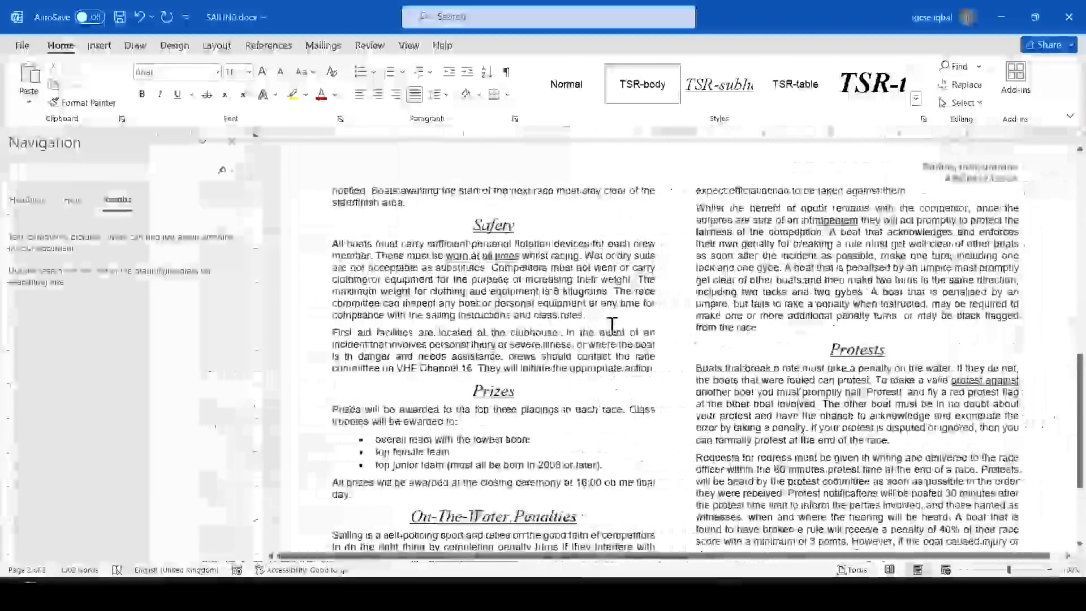
pyautogui.hotkey('ctrl', 'v')
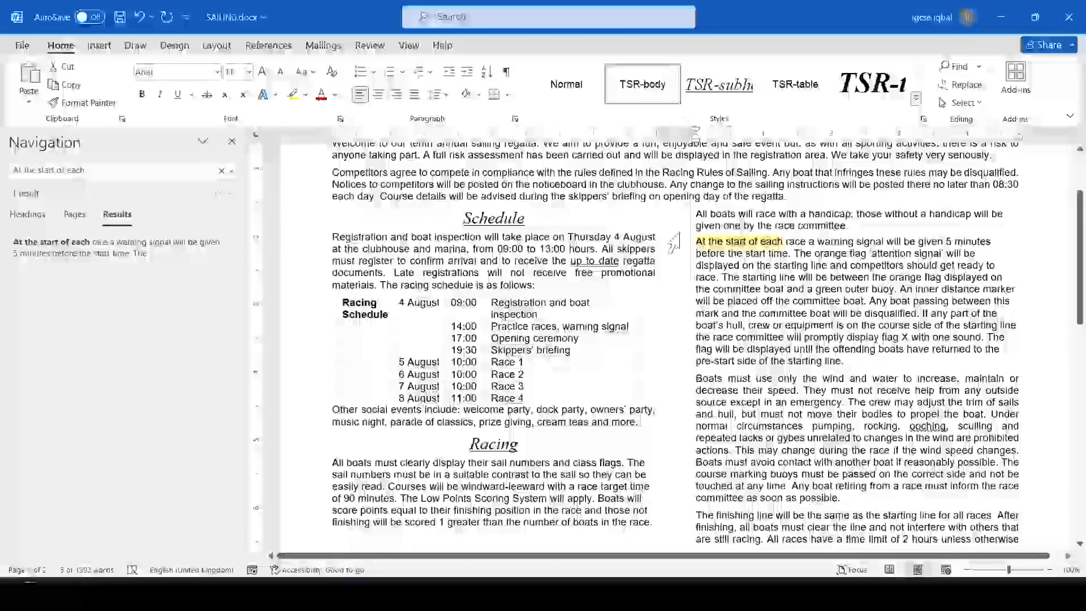
# Insert N2202FLAG.png from the source files folder in 2022_OCT_NOV at the start of the paragraph beginning "At the start of each race".
pyautogui.click(700, 246)
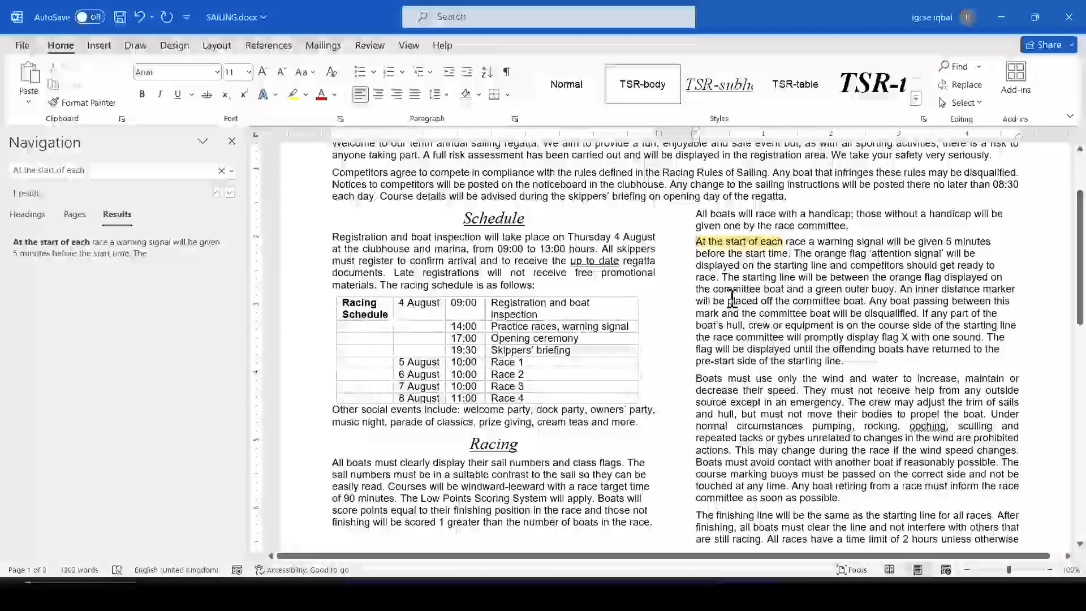
pyautogui.click(99, 46)
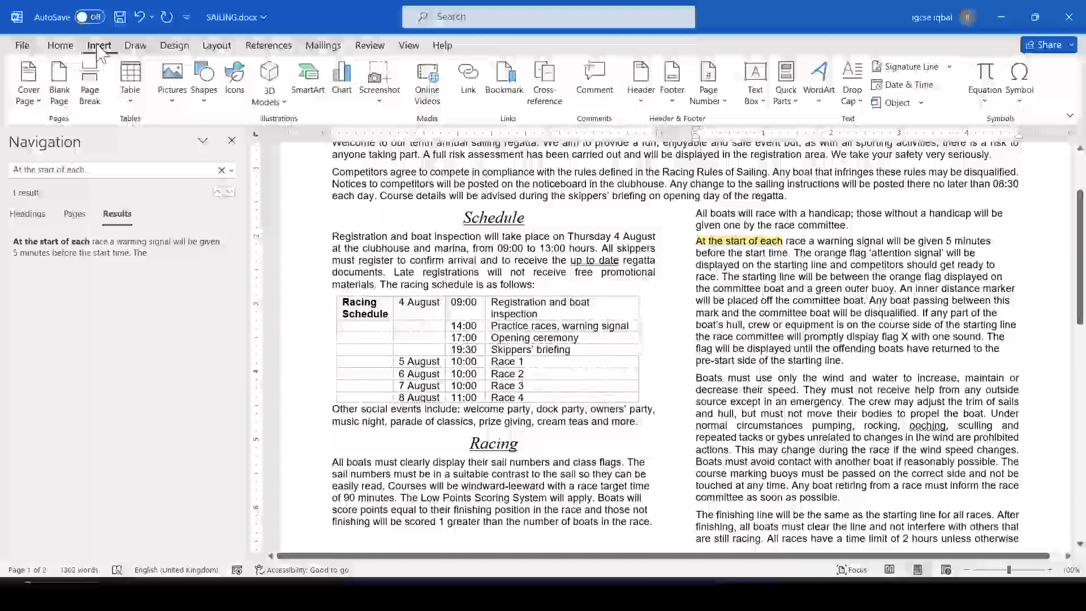
pyautogui.click(172, 82)
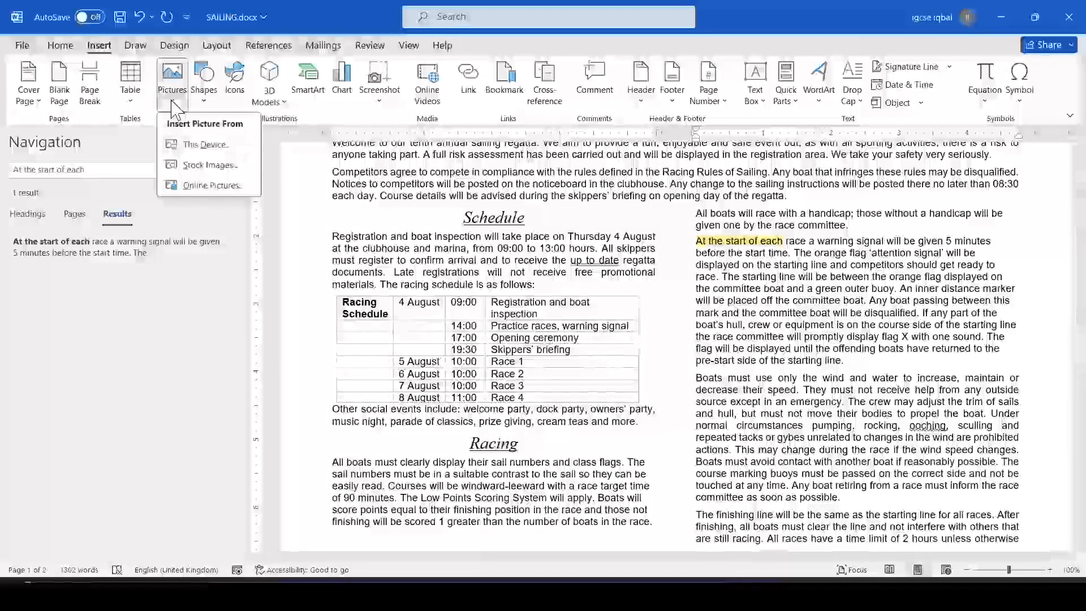
pyautogui.click(218, 148)
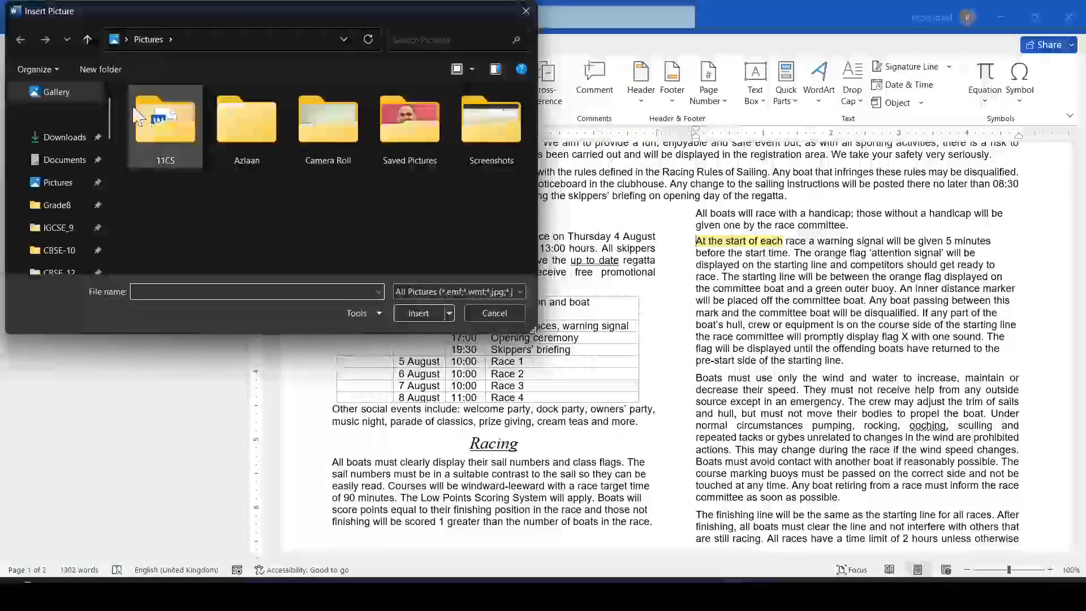
pyautogui.click(126, 39)
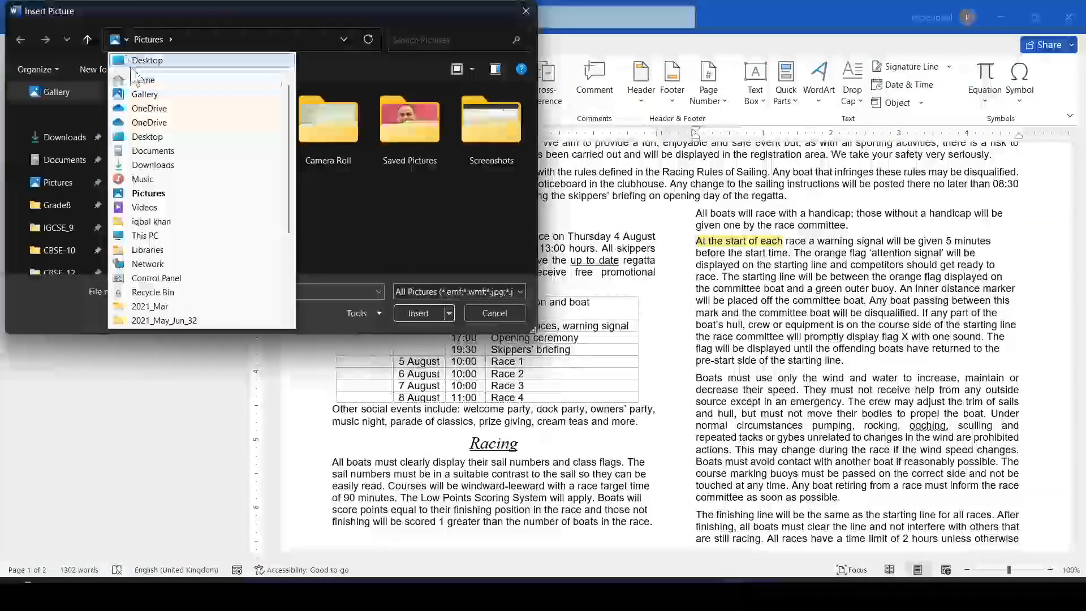
pyautogui.click(156, 60)
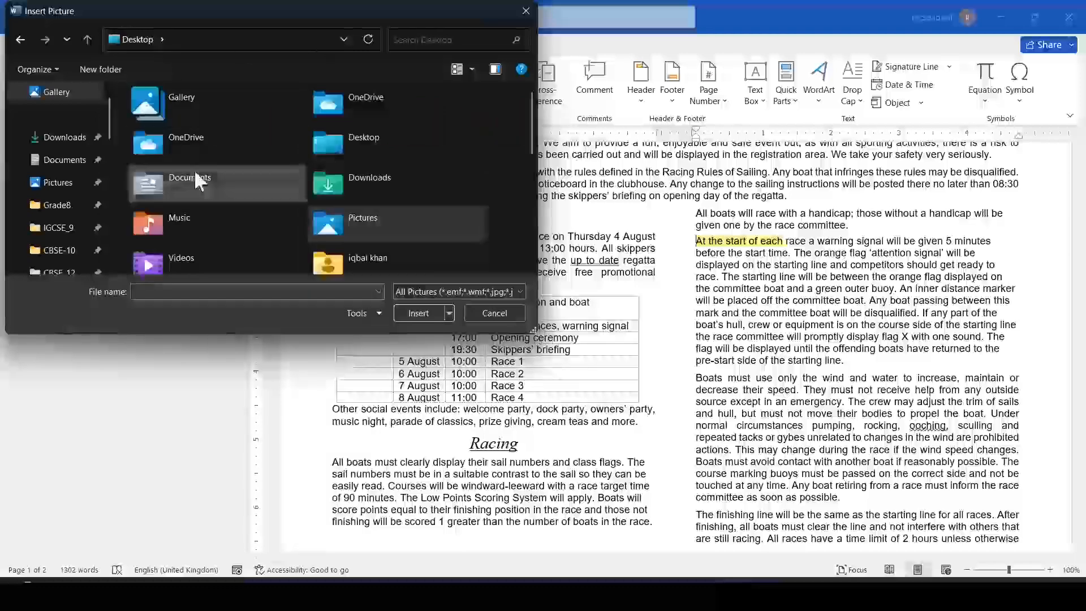
pyautogui.moveTo(529, 107); pyautogui.dragTo(532, 184)
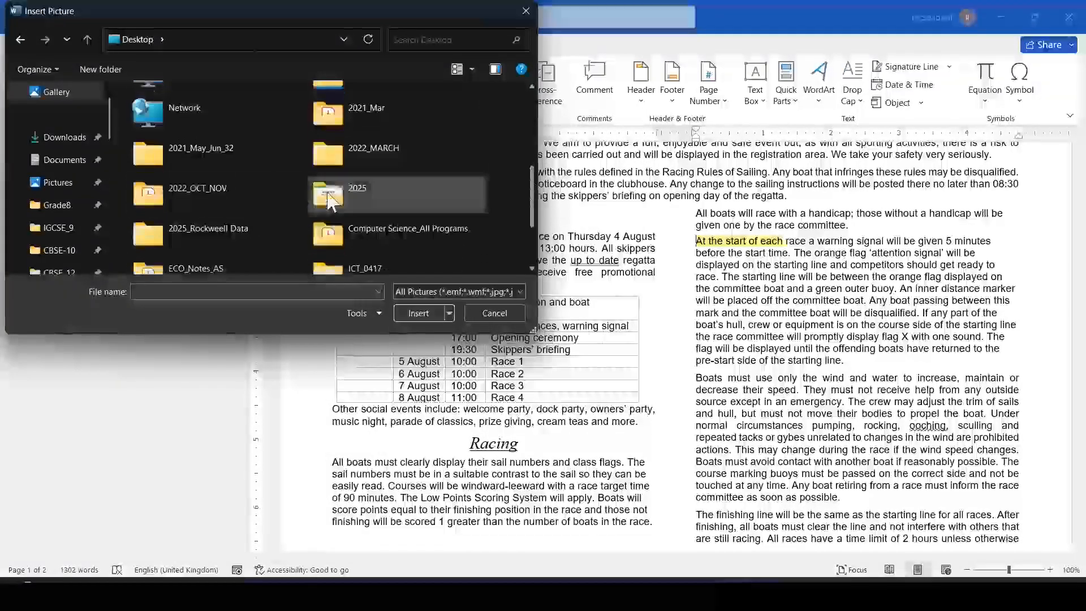
pyautogui.doubleClick(187, 192)
pyautogui.doubleClick(168, 116)
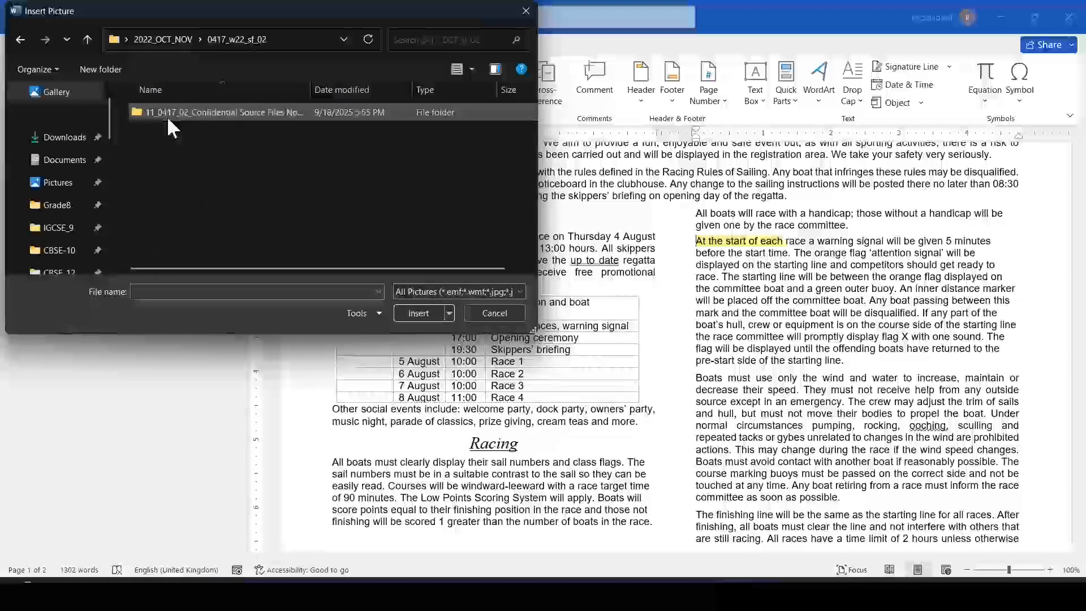
pyautogui.doubleClick(168, 116)
pyautogui.click(189, 120)
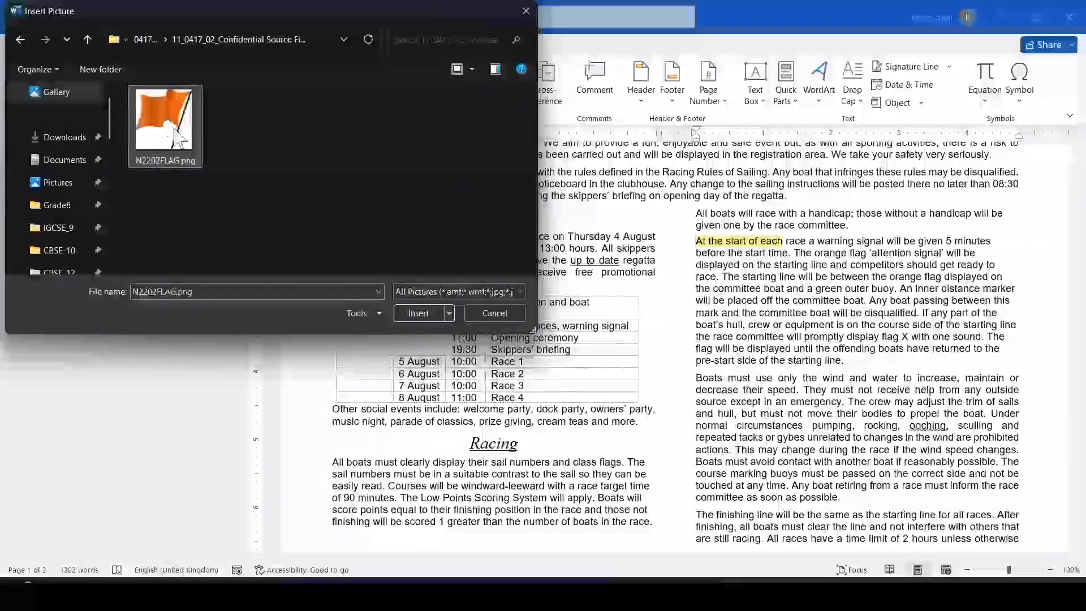
pyautogui.click(419, 312)
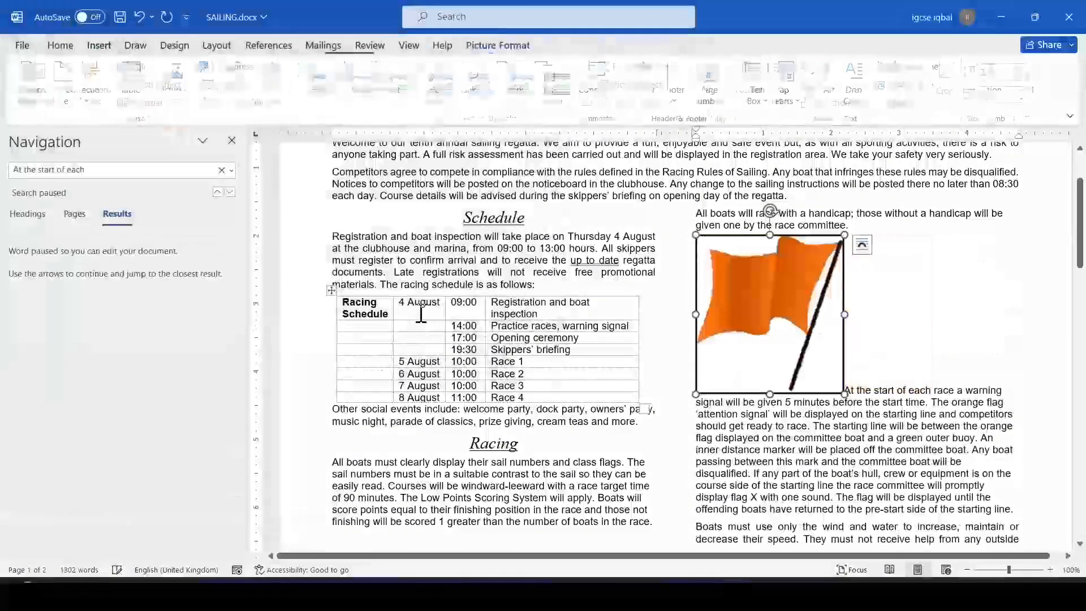
# Switch to the question paper and highlight "the right." in question 8's instruction to reflect the image.
pyautogui.hotkey('alt', 'Tab')
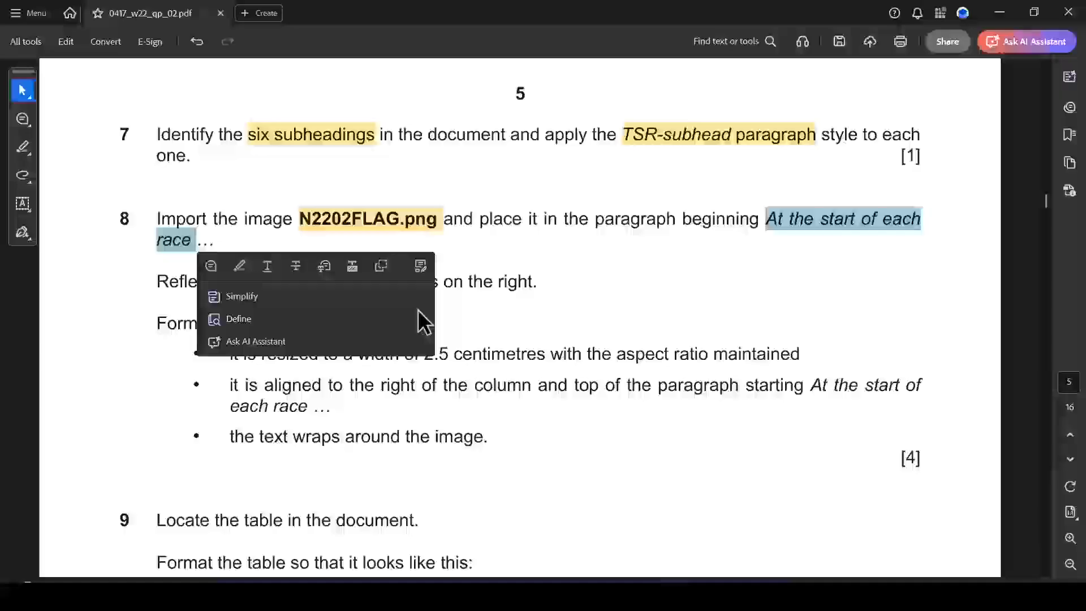
pyautogui.click(614, 268)
pyautogui.hotkey('alt', 'Tab')
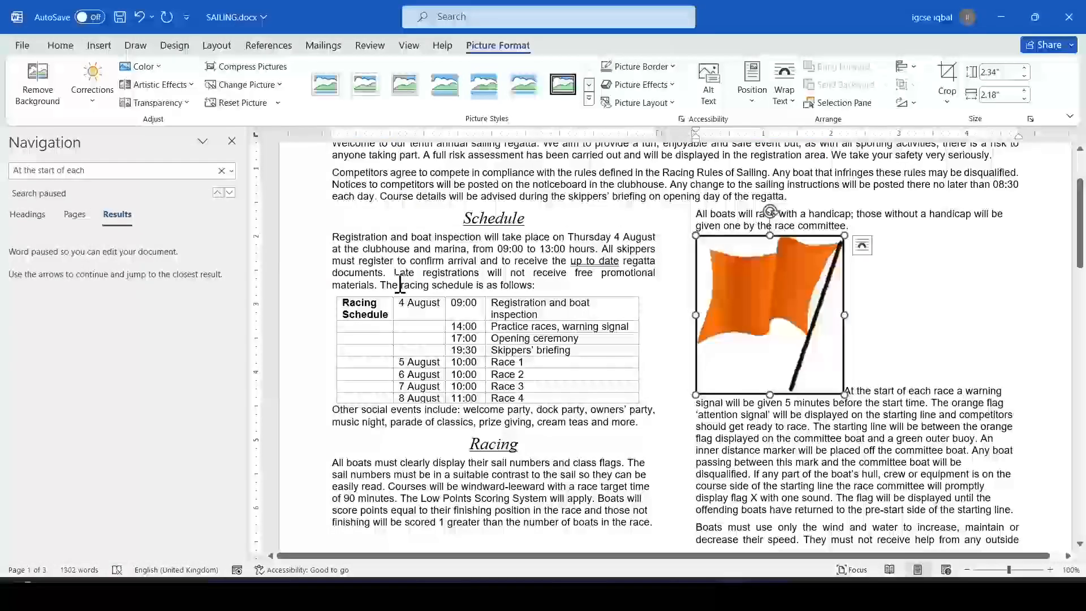
pyautogui.hotkey('alt', 'Tab')
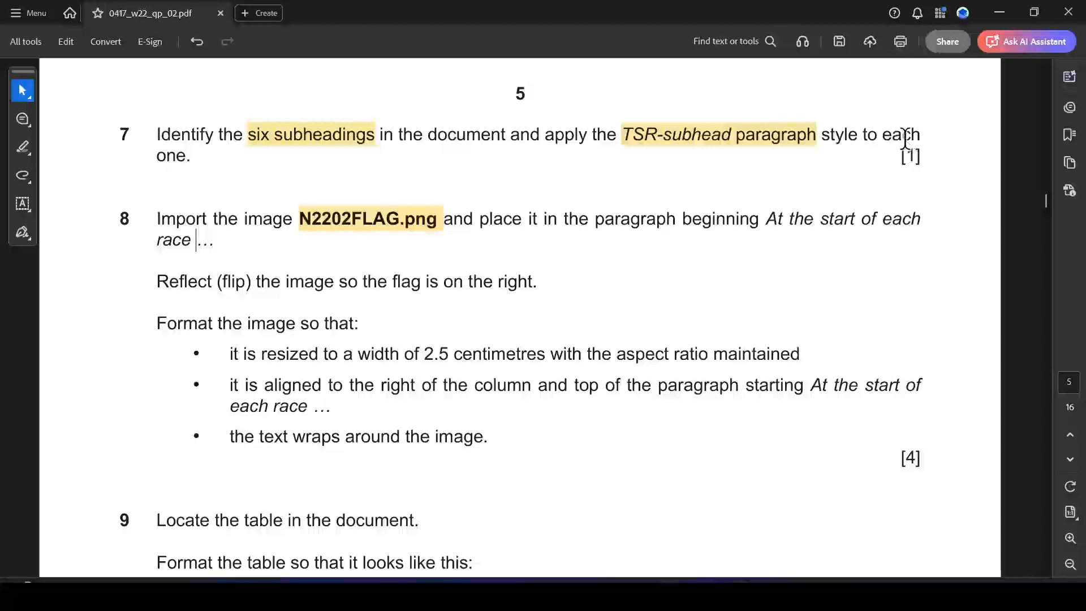
pyautogui.moveTo(469, 282); pyautogui.dragTo(537, 281)
# Switch to SAILING.docx, flip the flag image horizontally, and return to the question paper.
pyautogui.hotkey('alt', 'Tab')
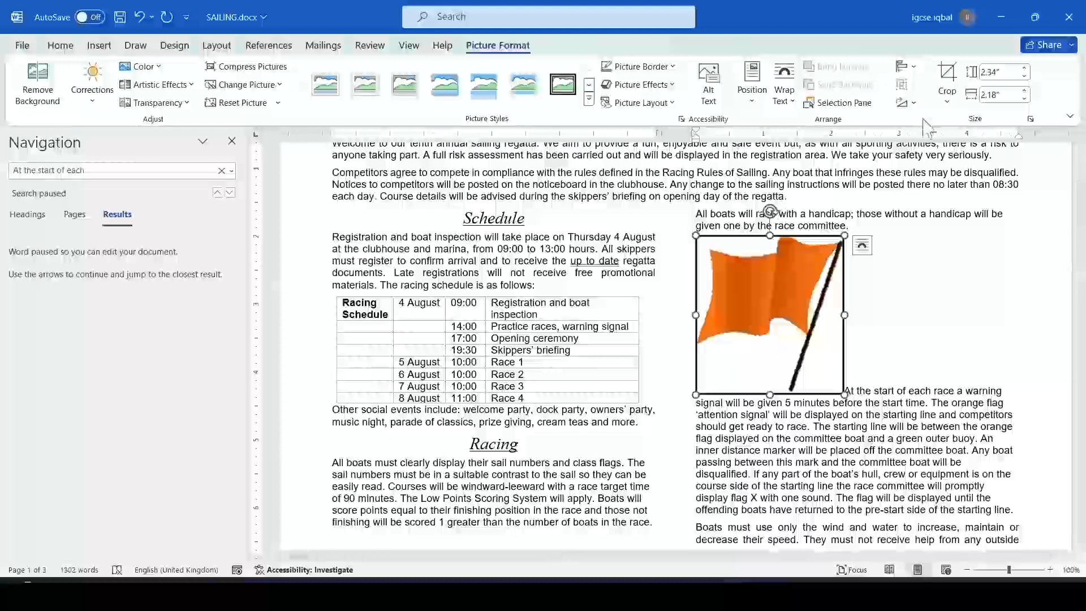
pyautogui.click(910, 104)
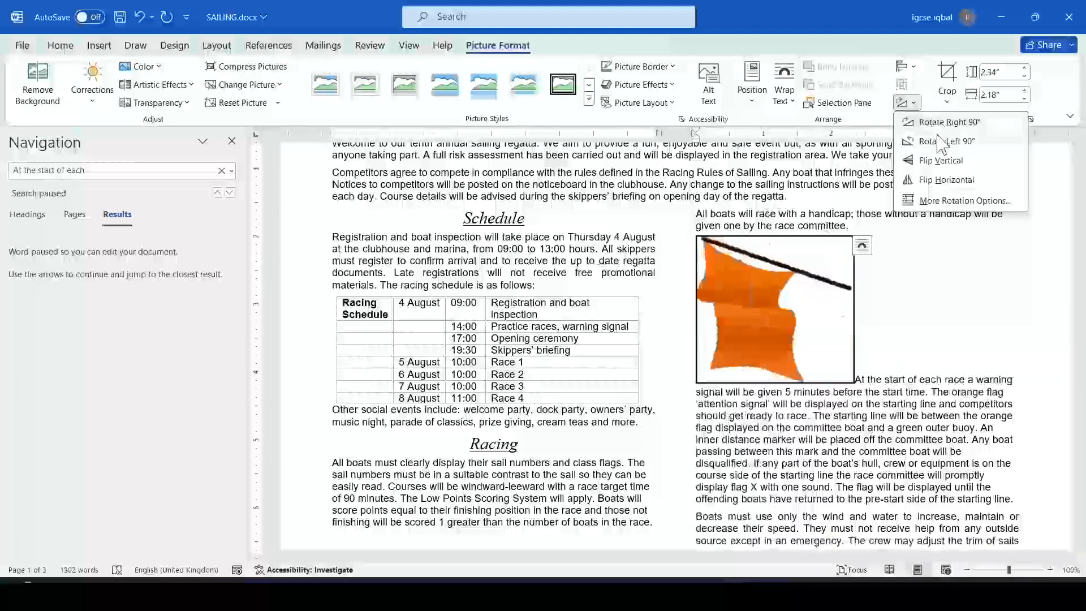
pyautogui.click(939, 180)
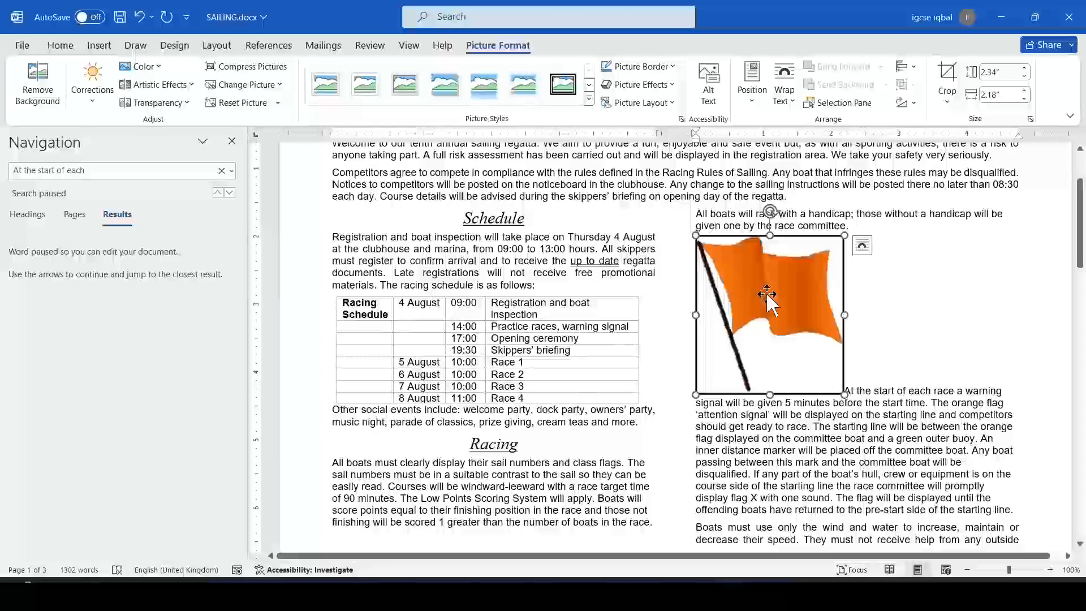
pyautogui.hotkey('alt', 'Tab')
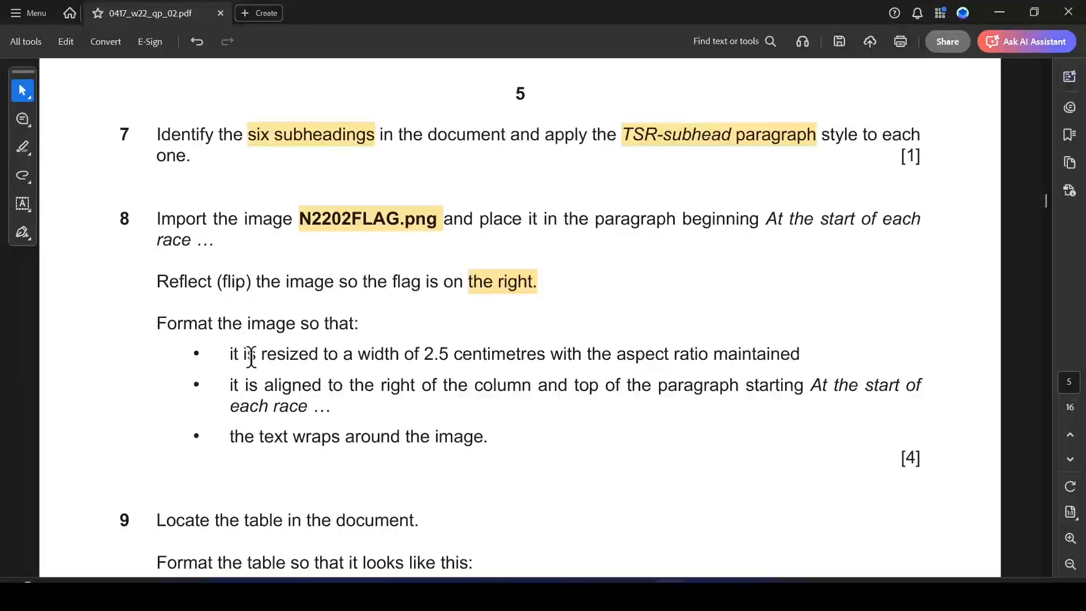
# Highlight "2.5 centimetres with the aspect ratio maintained" in question 8's resize instruction.
pyautogui.moveTo(230, 355); pyautogui.dragTo(815, 381)
pyautogui.click(406, 355)
pyautogui.click(820, 383)
# Switch to SAILING.docx and enter an absolute width of 2.5 cm for the flag image with the aspect ratio locked.
pyautogui.hotkey('alt', 'Tab')
pyautogui.rightClick(780, 269)
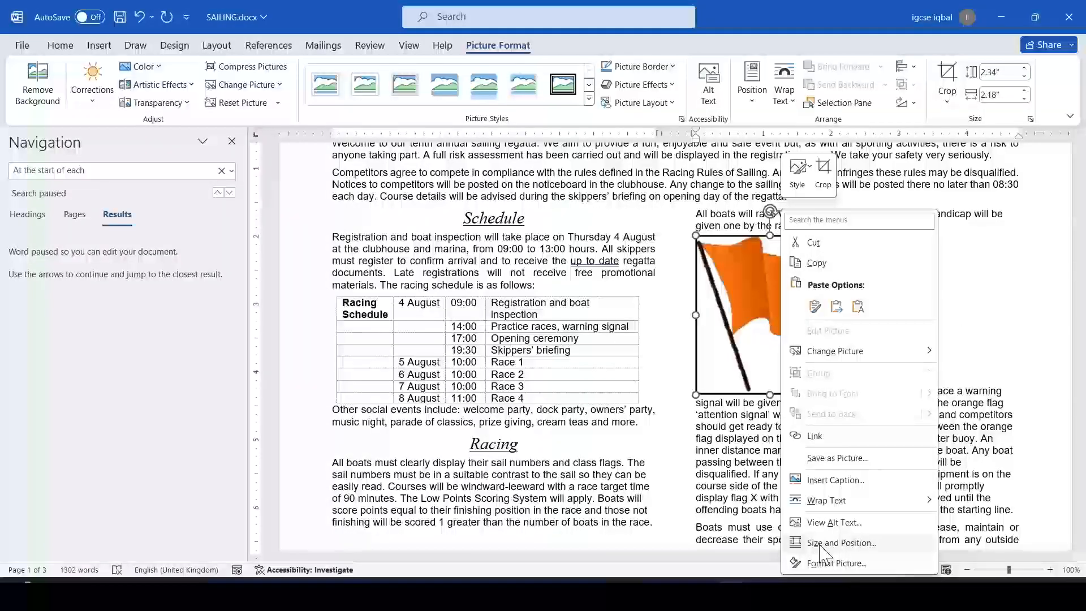
pyautogui.click(838, 543)
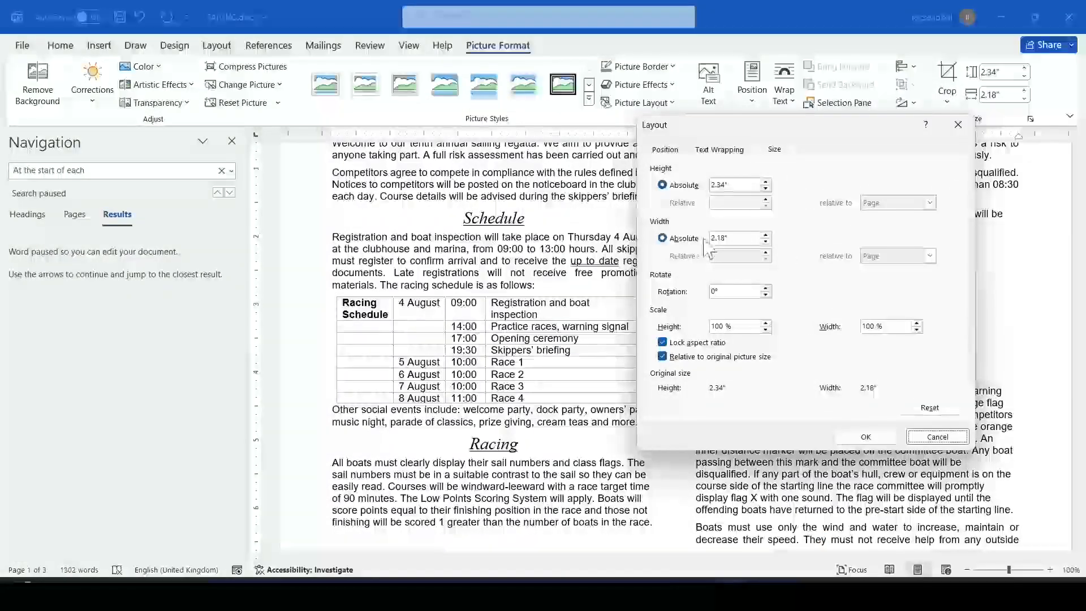
pyautogui.hotkey('alt', 'Tab')
pyautogui.hotkey('alt', 'Tab')
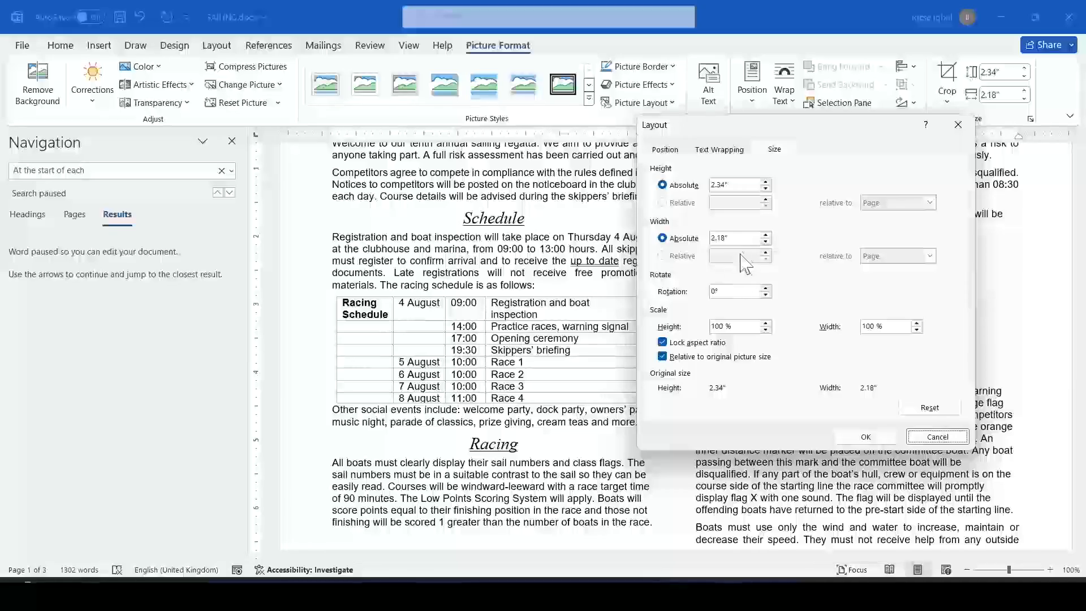
pyautogui.hotkey('alt', 'Tab')
pyautogui.hotkey('alt', 'Tab')
pyautogui.moveTo(740, 237); pyautogui.dragTo(688, 238)
pyautogui.write('2')
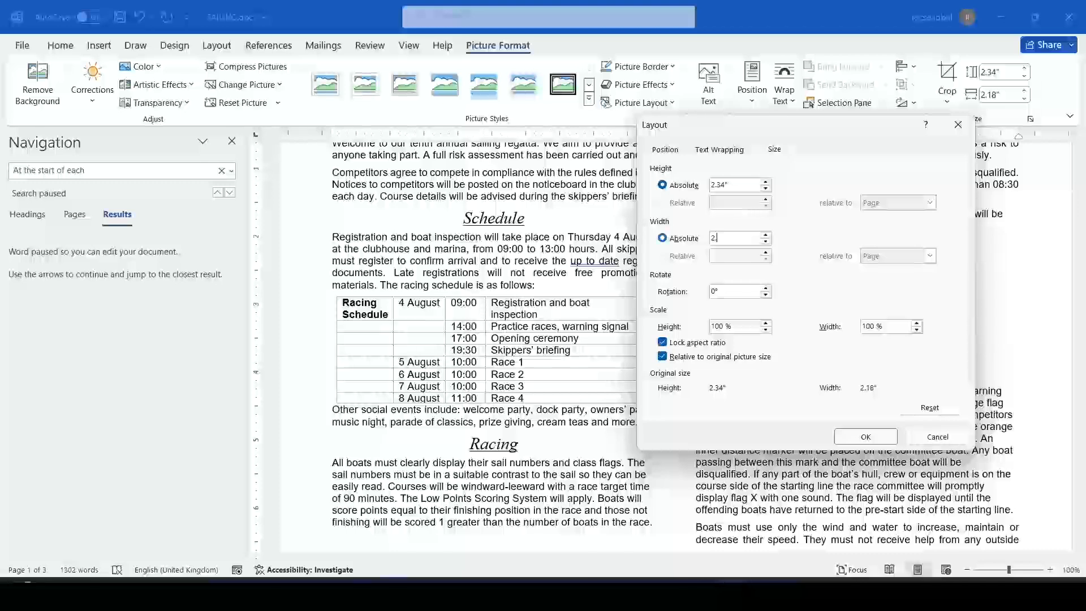
pyautogui.write(',5CM')
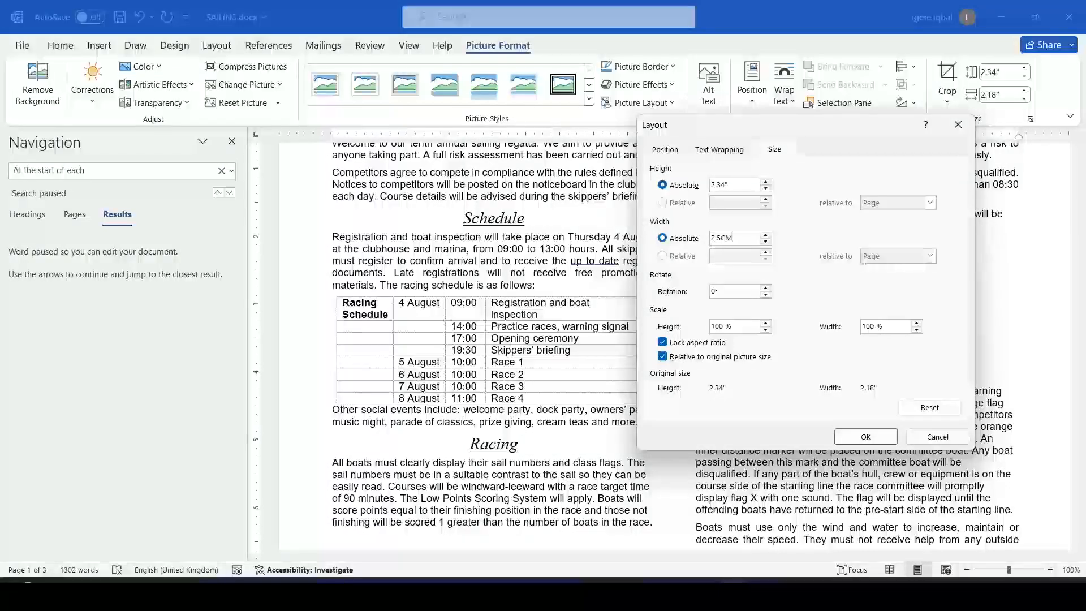
# Switch to the question paper and highlight question 8's right-of-column, top-of-paragraph alignment instruction and "the text wraps around the image".
pyautogui.hotkey('alt', 'Tab')
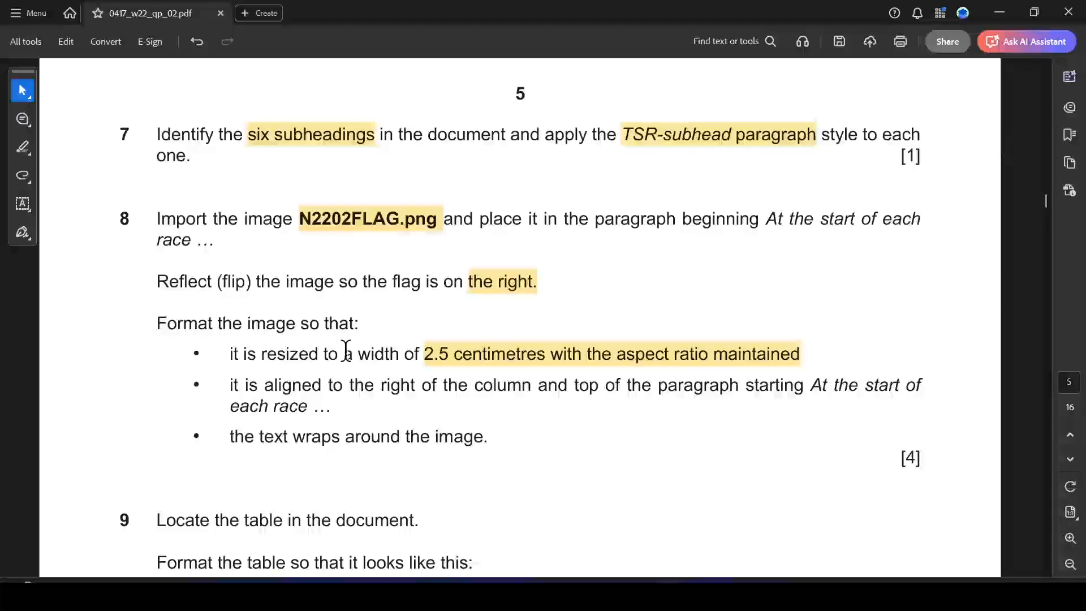
pyautogui.moveTo(232, 387); pyautogui.dragTo(894, 391)
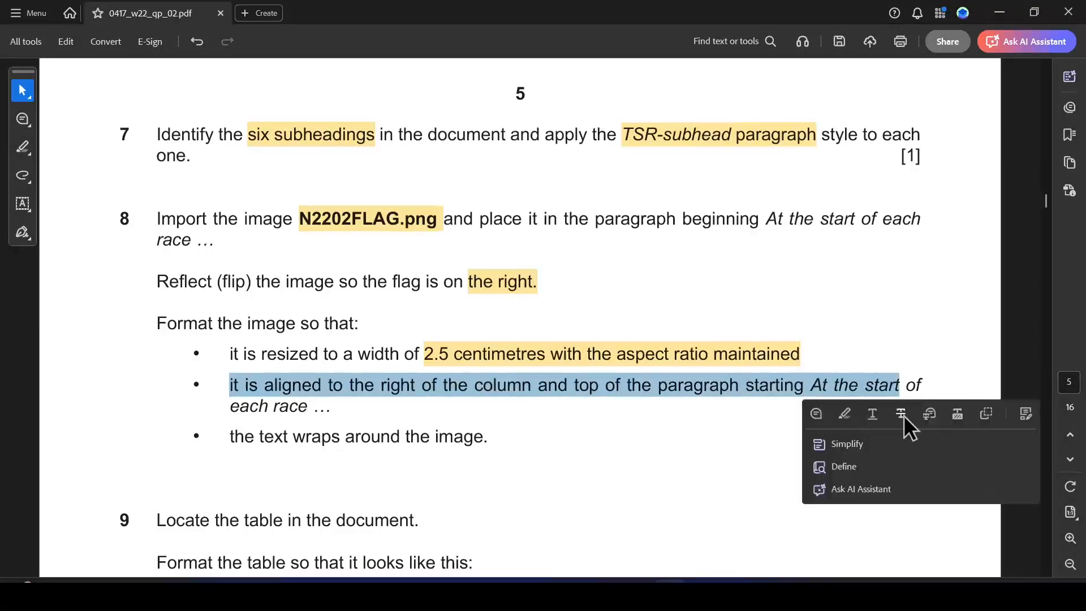
pyautogui.click(843, 414)
pyautogui.moveTo(233, 437); pyautogui.dragTo(466, 439)
pyautogui.click(508, 462)
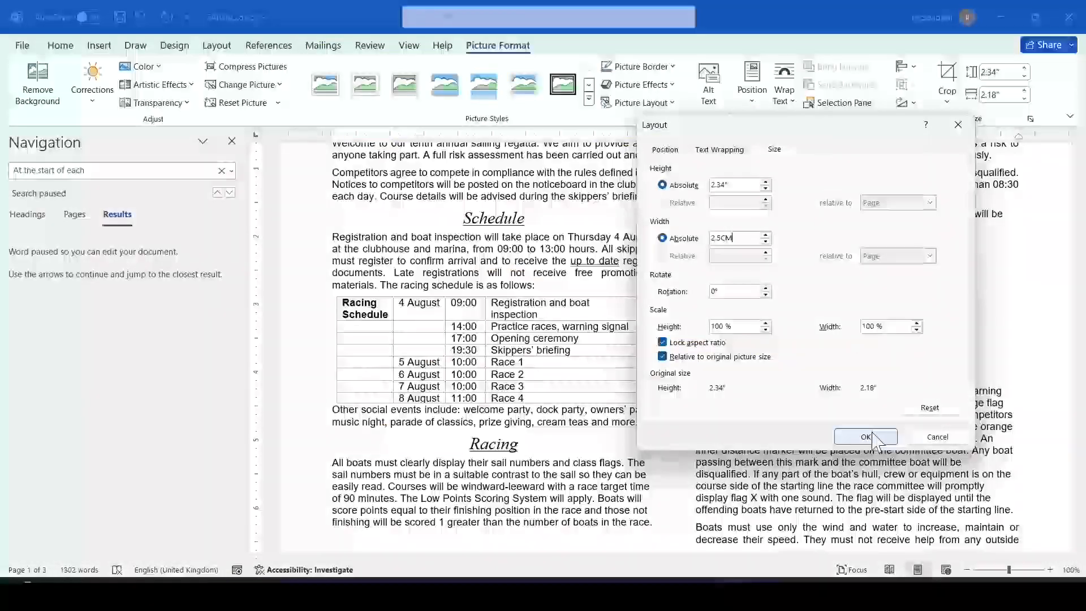
# Return to SAILING.docx, apply the flag image's new size, and set its text wrapping to Square.
pyautogui.click(867, 436)
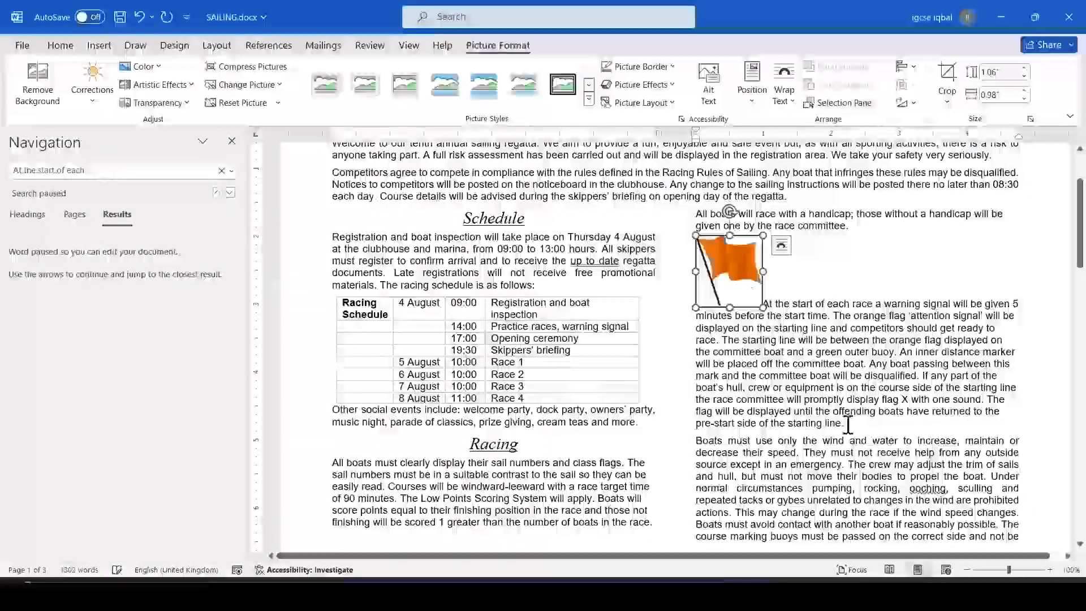
pyautogui.click(781, 246)
pyautogui.click(820, 348)
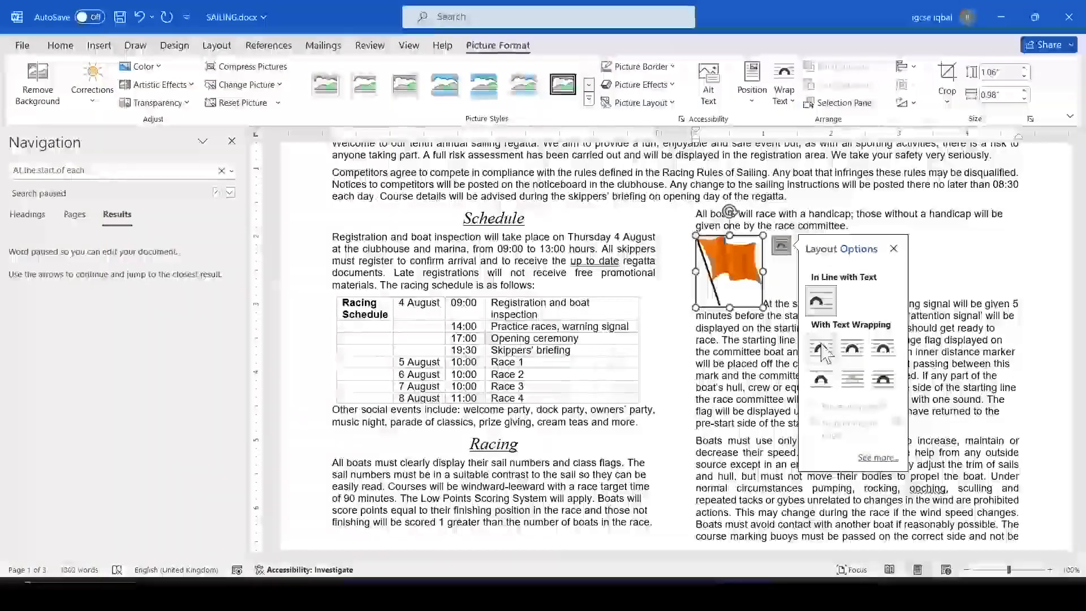
pyautogui.click(1001, 263)
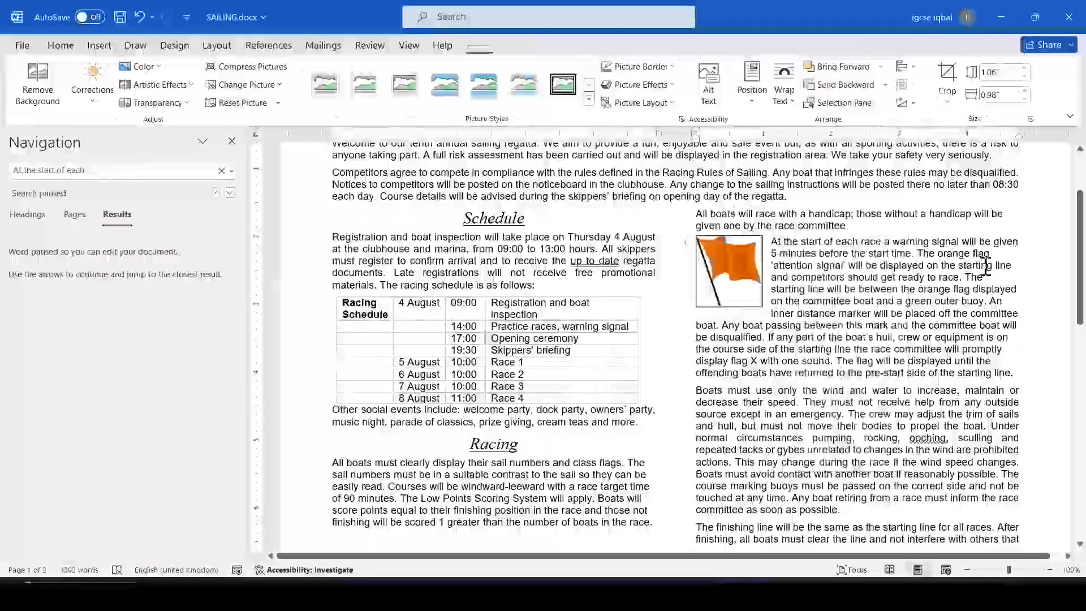
pyautogui.click(753, 265)
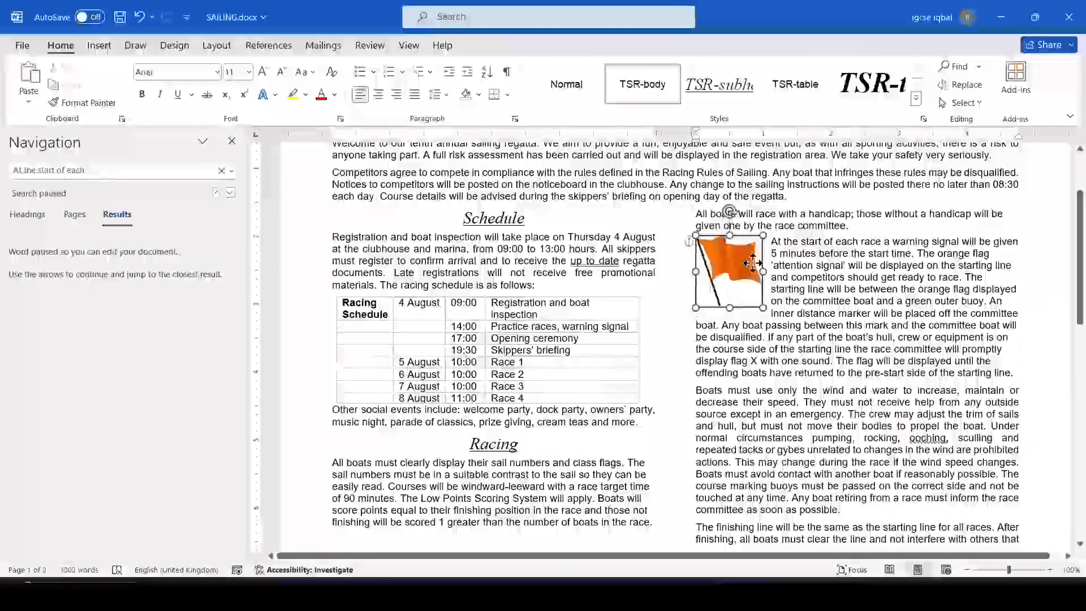
pyautogui.click(844, 278)
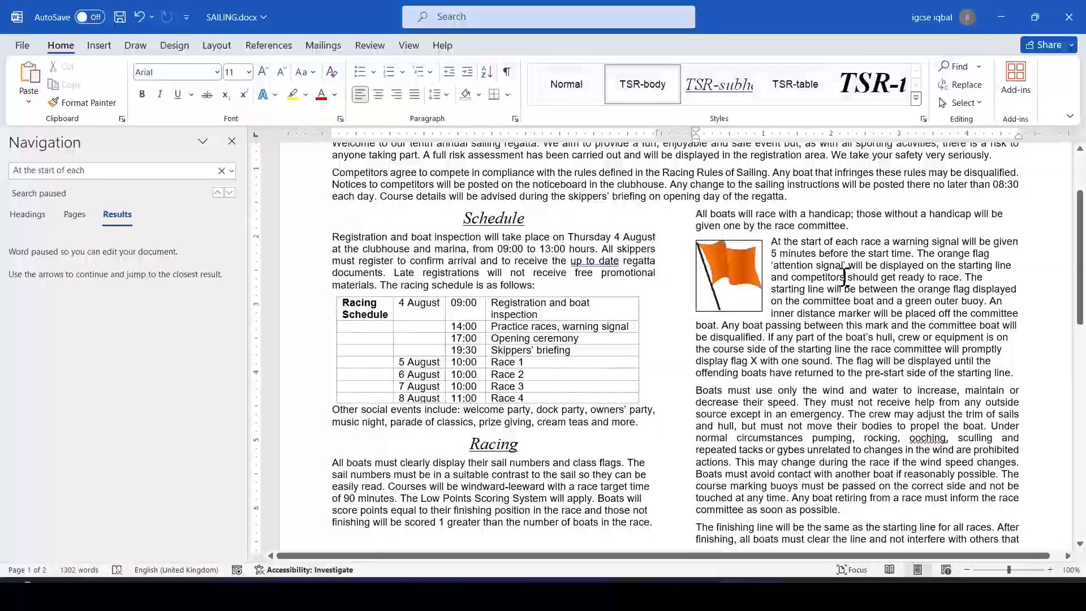
# Check question 8's alignment instruction and move the flag image to the right side of the column, at the top of the "At the start of each race" paragraph.
pyautogui.hotkey('alt', 'Tab')
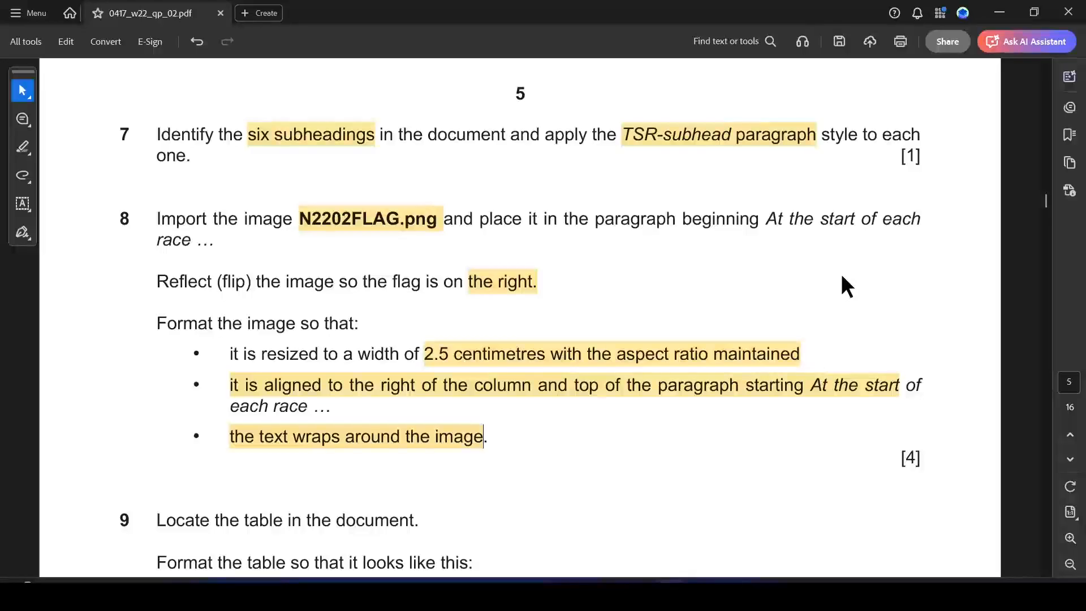
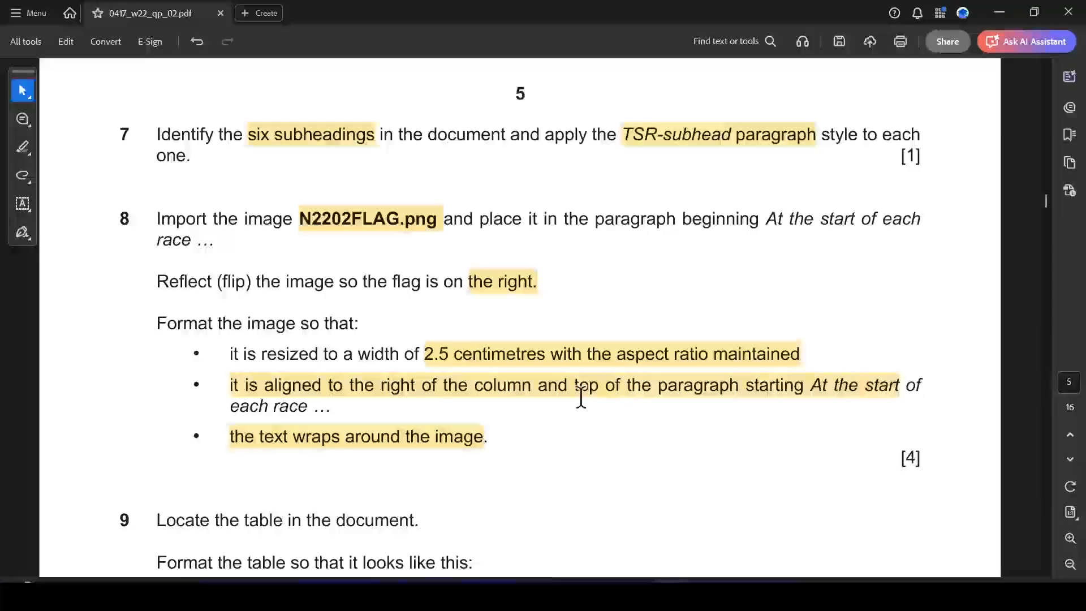
pyautogui.hotkey('alt', 'Tab')
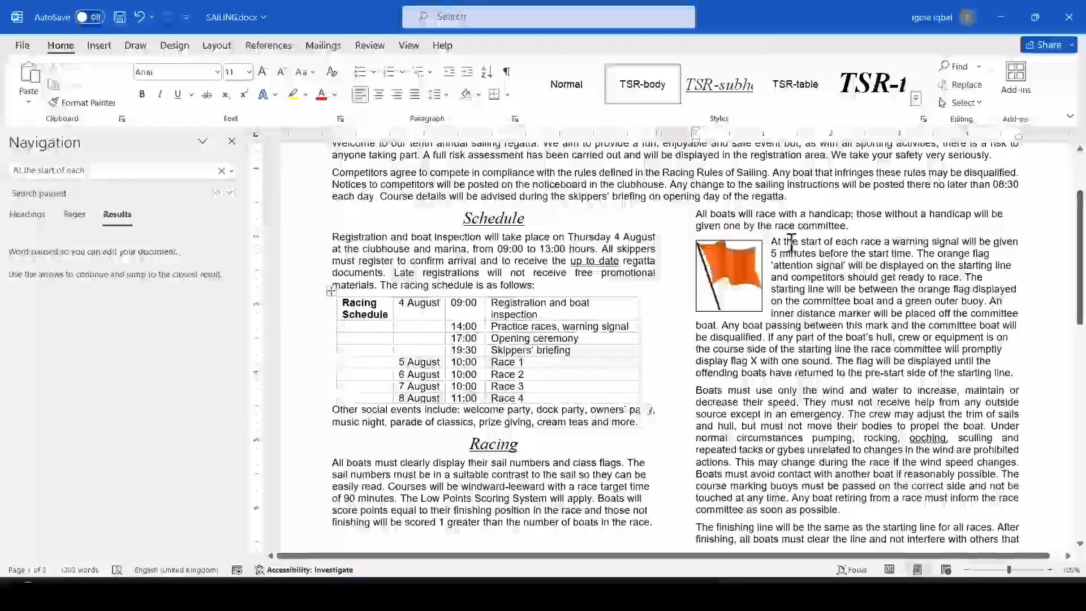
pyautogui.moveTo(739, 260); pyautogui.dragTo(981, 260)
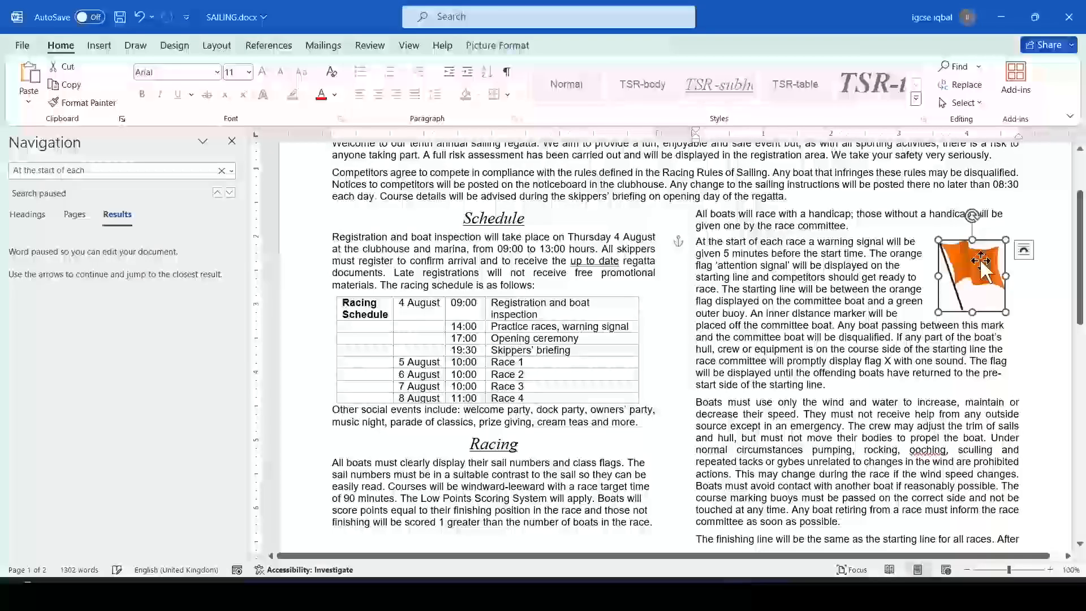
pyautogui.click(852, 277)
pyautogui.hotkey('alt', 'Tab')
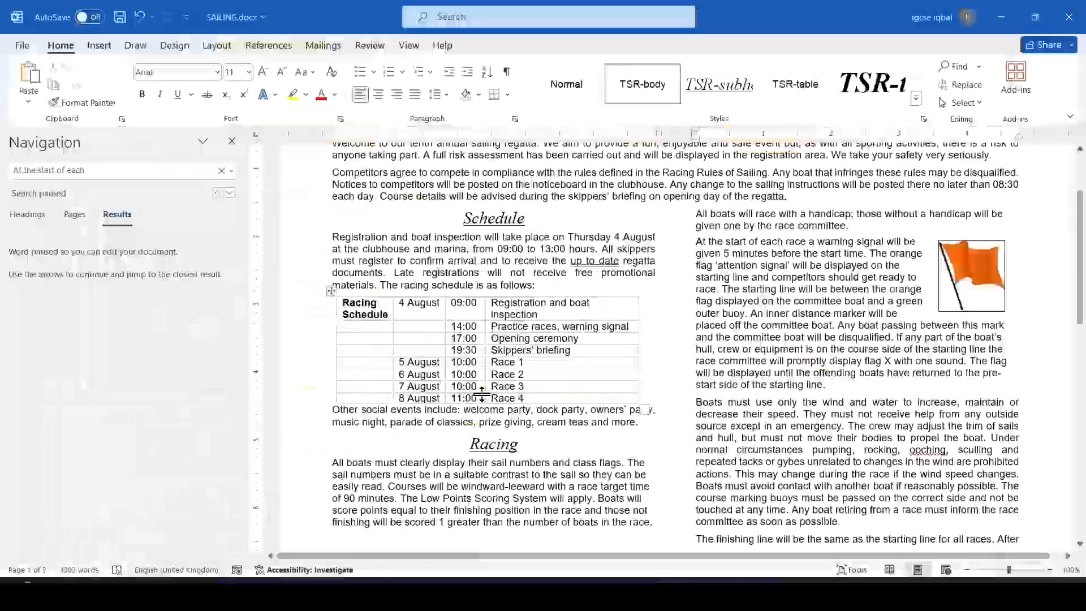
pyautogui.hotkey('alt', 'Tab')
pyautogui.click(994, 270)
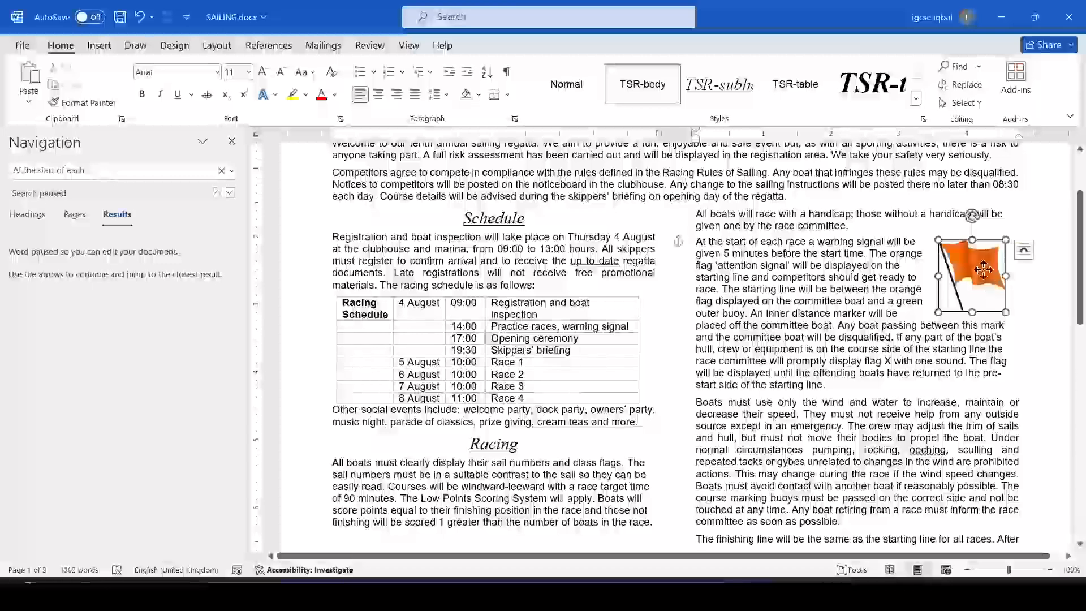
pyautogui.moveTo(994, 271)
pyautogui.mouseDown()
pyautogui.moveTo(956, 269)
pyautogui.moveTo(979, 269)
pyautogui.mouseUp()
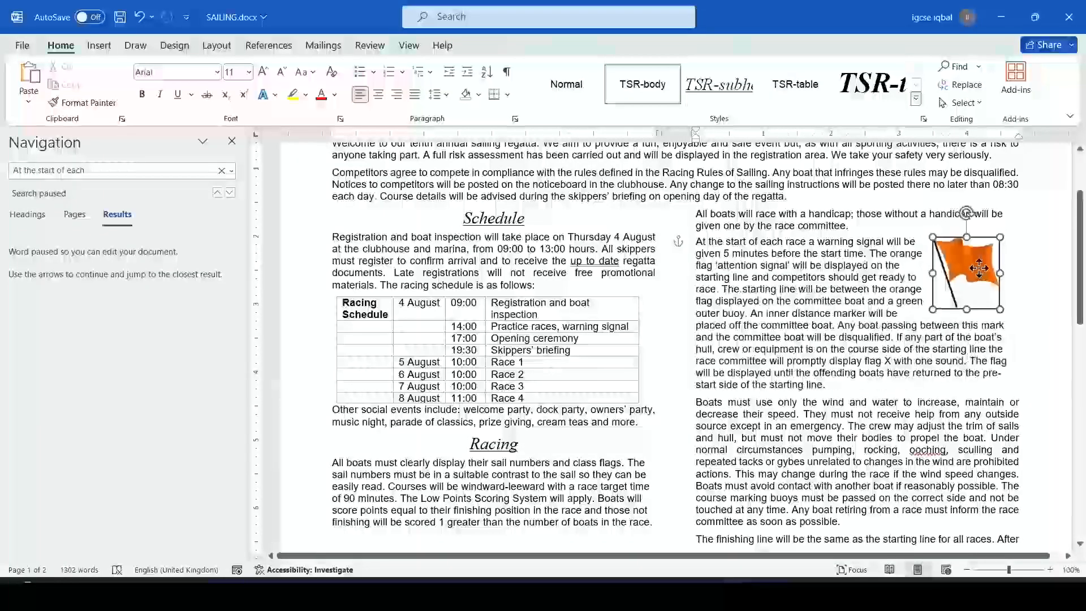
# Switch to the question paper and highlight question 9's "Locate the table in the document" and "Format the table so that it looks like this:".
pyautogui.hotkey('alt', 'Tab')
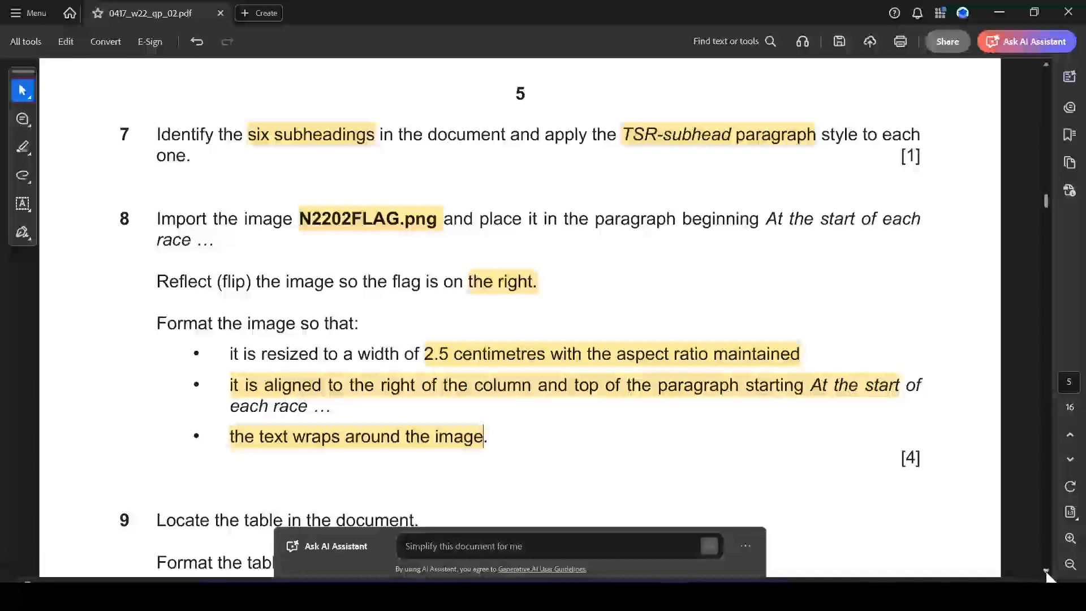
pyautogui.scroll(-5, 1047, 574)
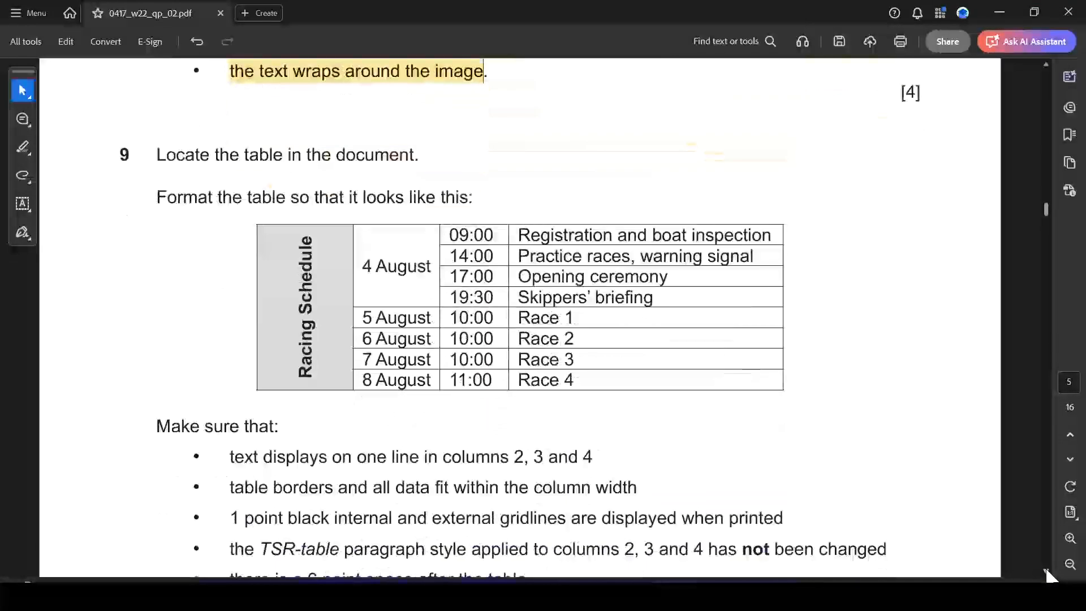
pyautogui.moveTo(158, 146); pyautogui.dragTo(415, 162)
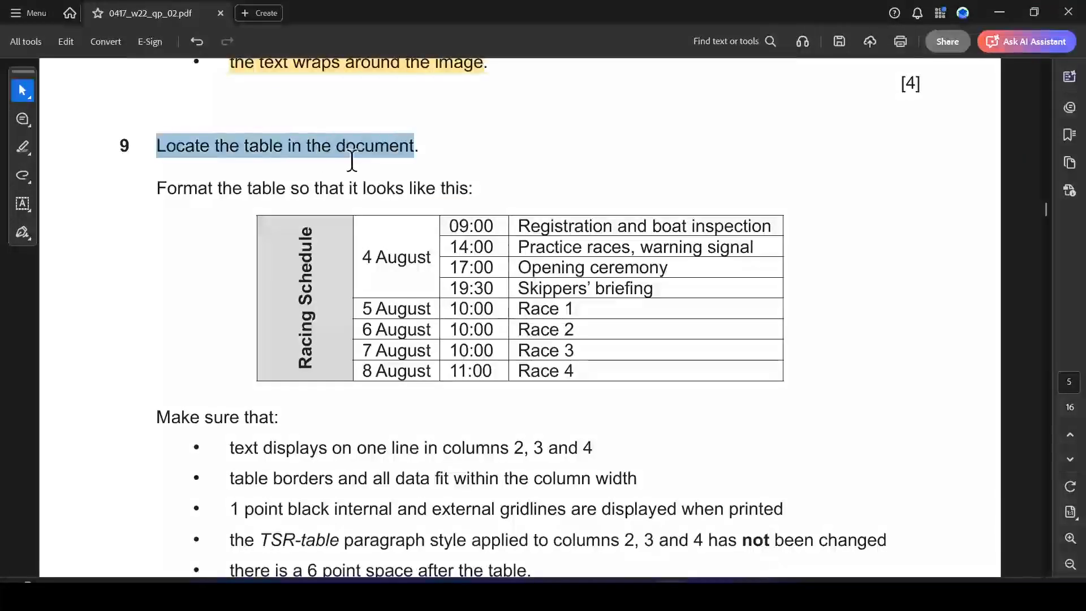
pyautogui.click(412, 176)
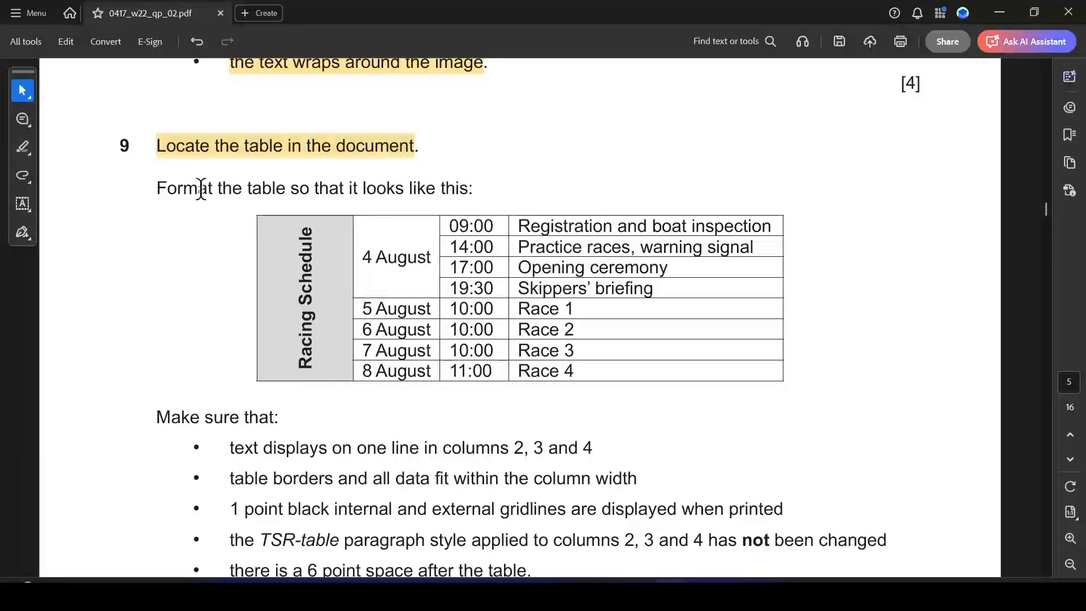
pyautogui.moveTo(170, 188); pyautogui.dragTo(477, 195)
pyautogui.click(517, 219)
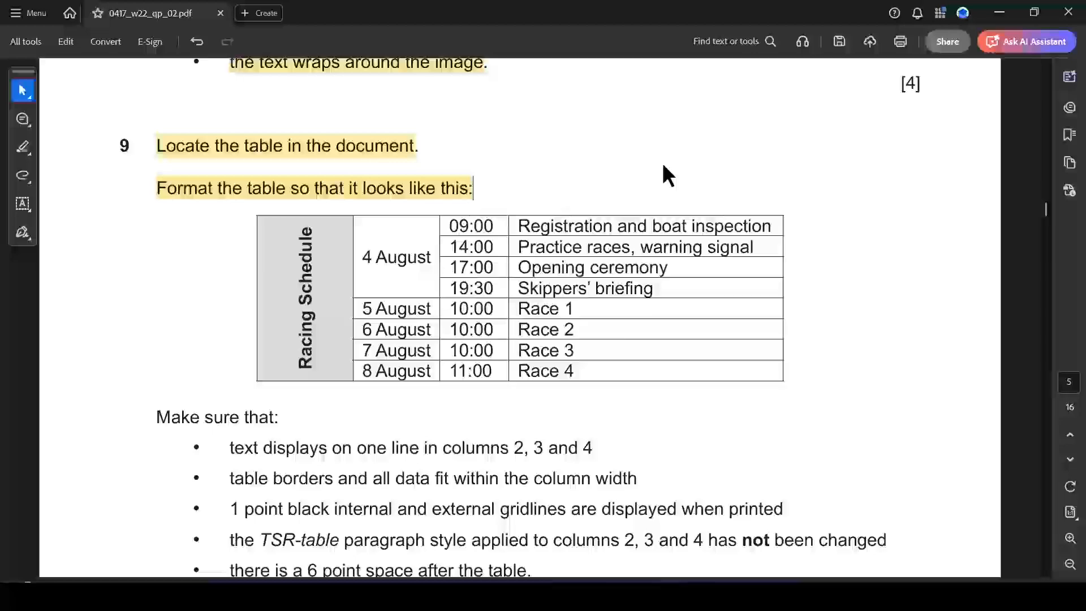
# Compare the table with the paper's model, and merge all cells in the first column of SAILING.docx's Racing Schedule table.
pyautogui.hotkey('alt', 'Tab')
pyautogui.hotkey('alt', 'Tab')
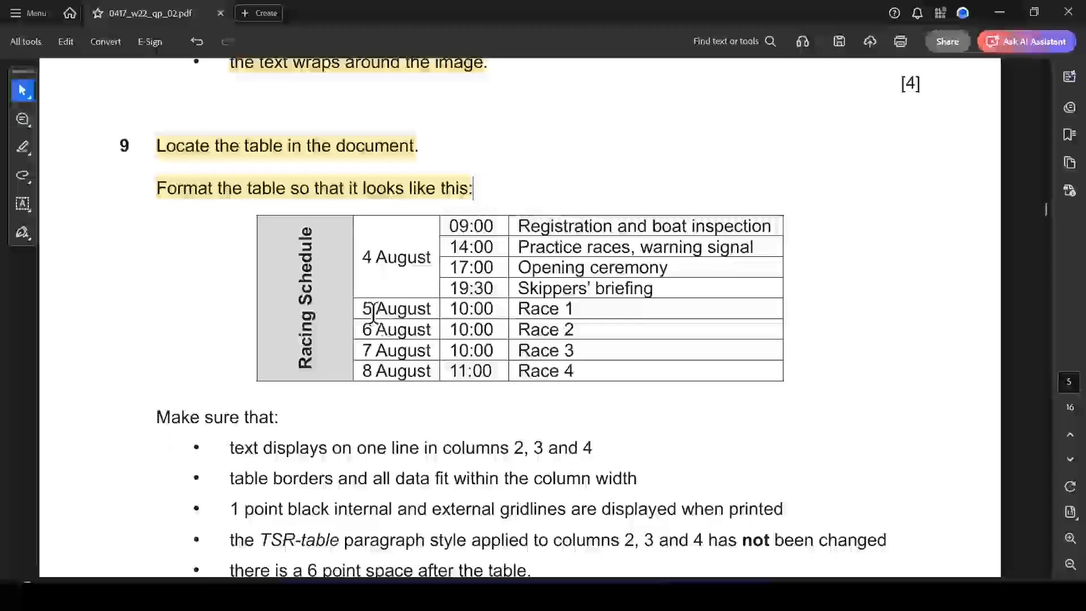
pyautogui.hotkey('alt', 'Tab')
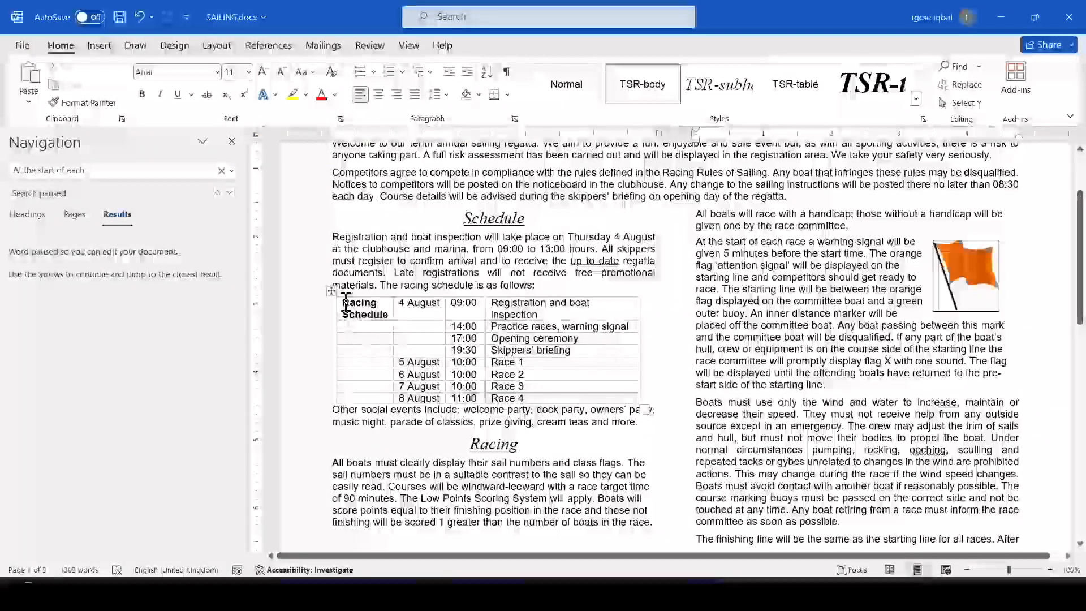
pyautogui.moveTo(357, 309); pyautogui.dragTo(365, 396)
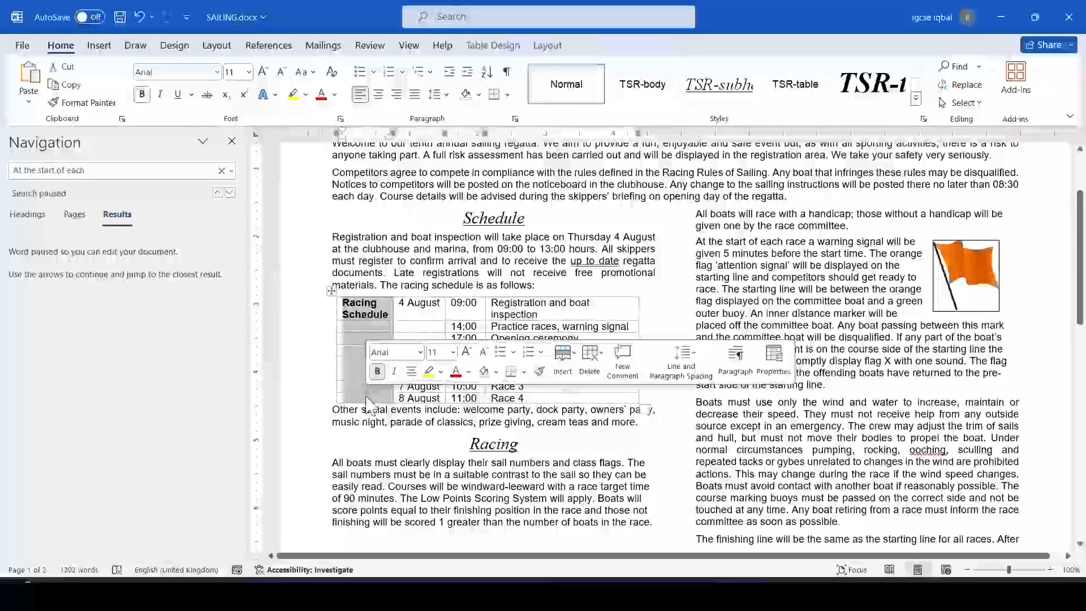
pyautogui.rightClick(357, 350)
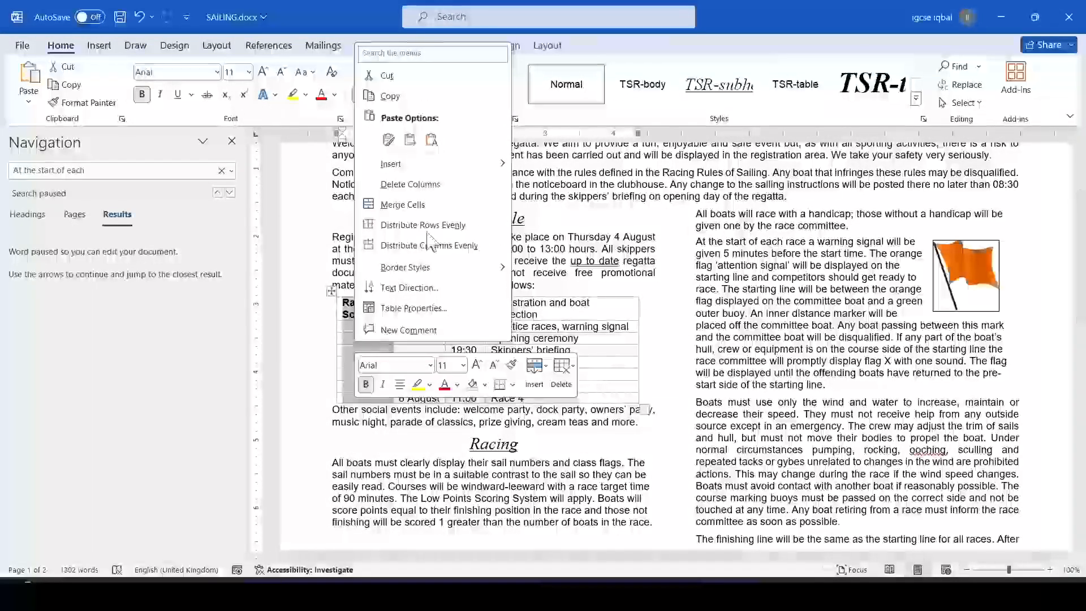
pyautogui.click(418, 204)
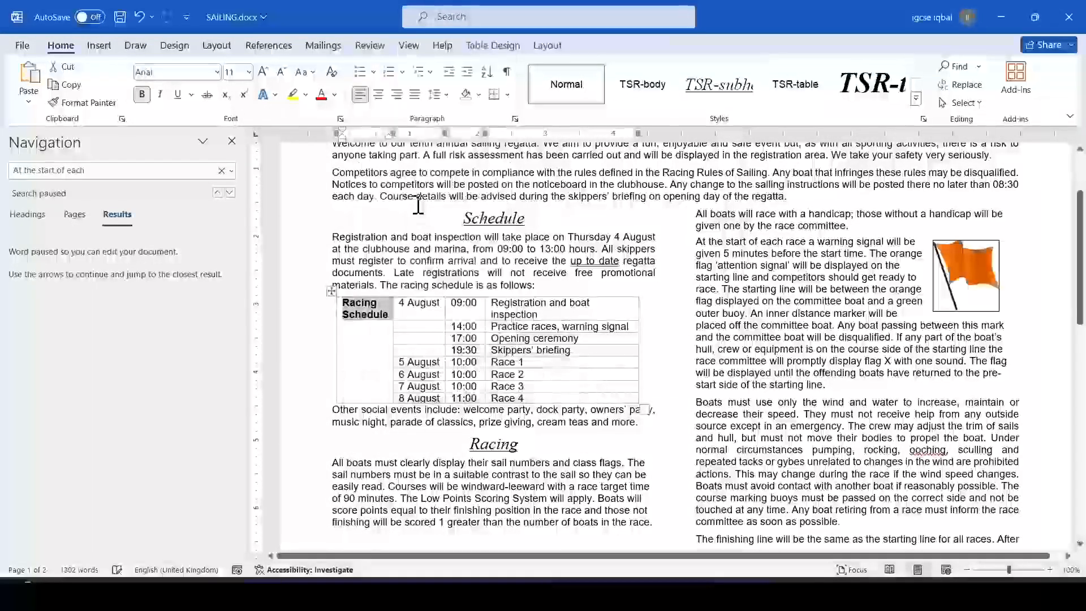
# Rotate the "Racing Schedule" text in the merged cell to read vertically from bottom to top, and centre it along the cell's height.
pyautogui.rightClick(363, 349)
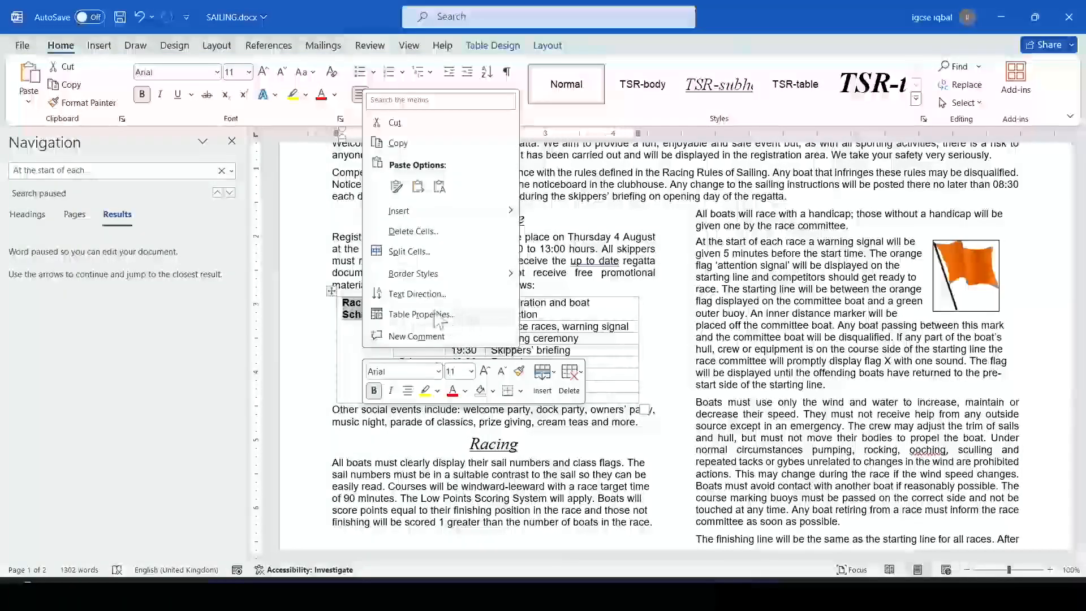
pyautogui.click(436, 299)
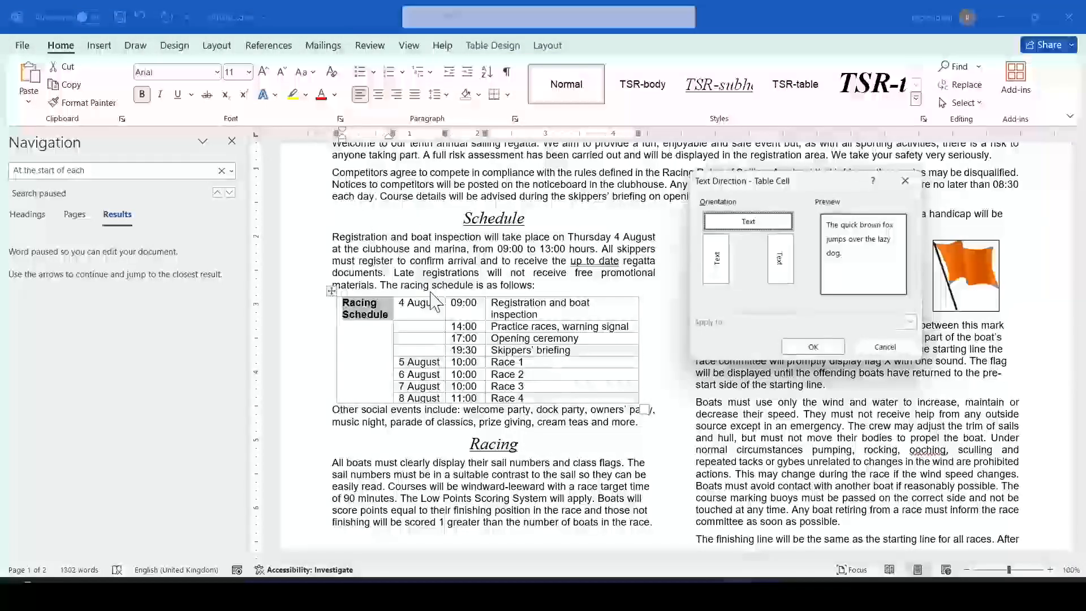
pyautogui.click(718, 258)
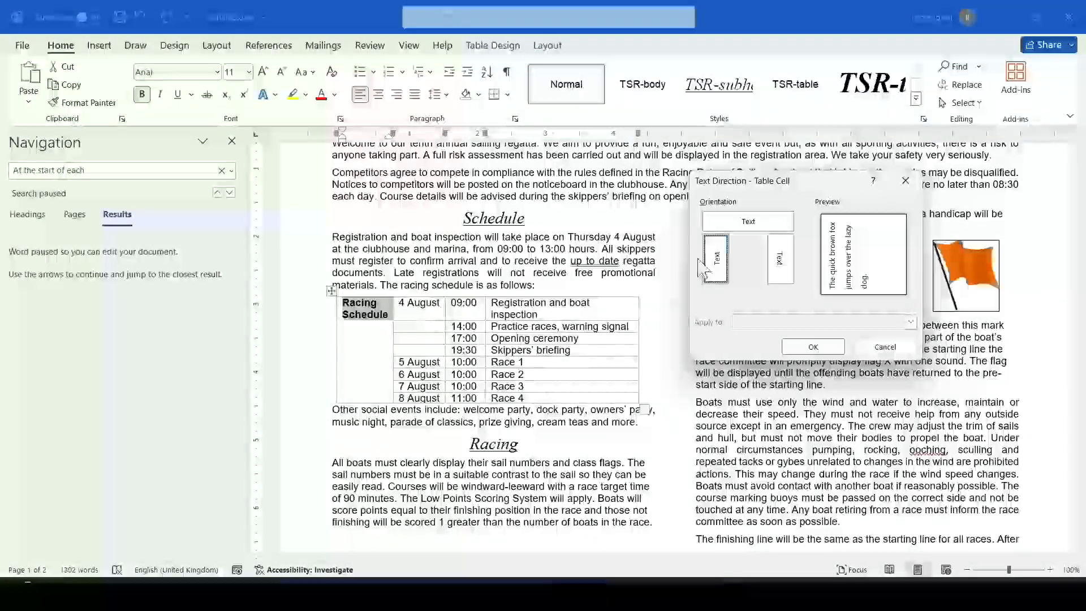
pyautogui.click(813, 346)
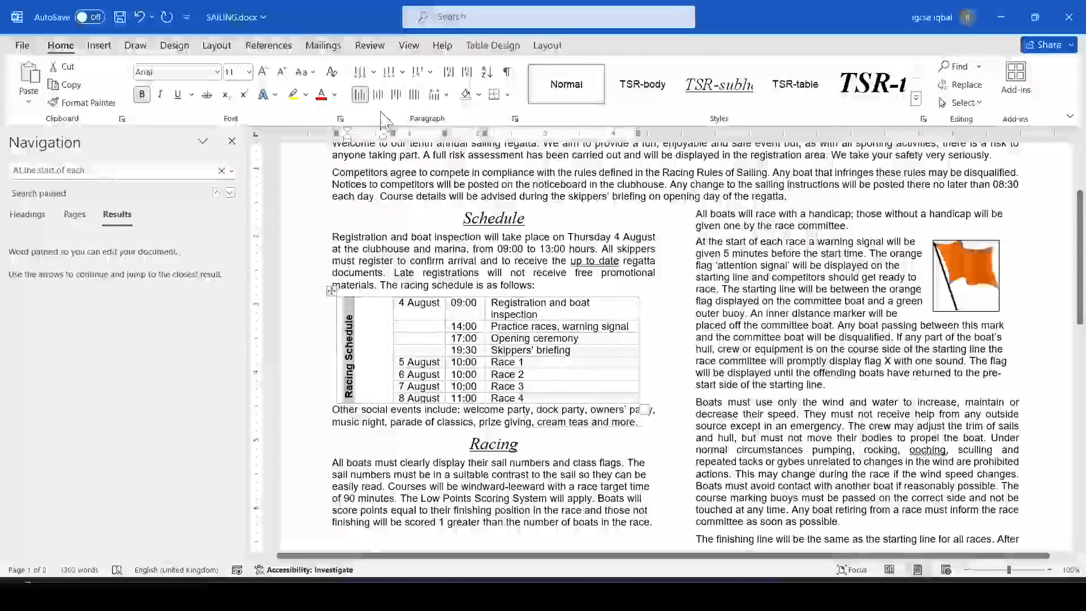
pyautogui.click(384, 94)
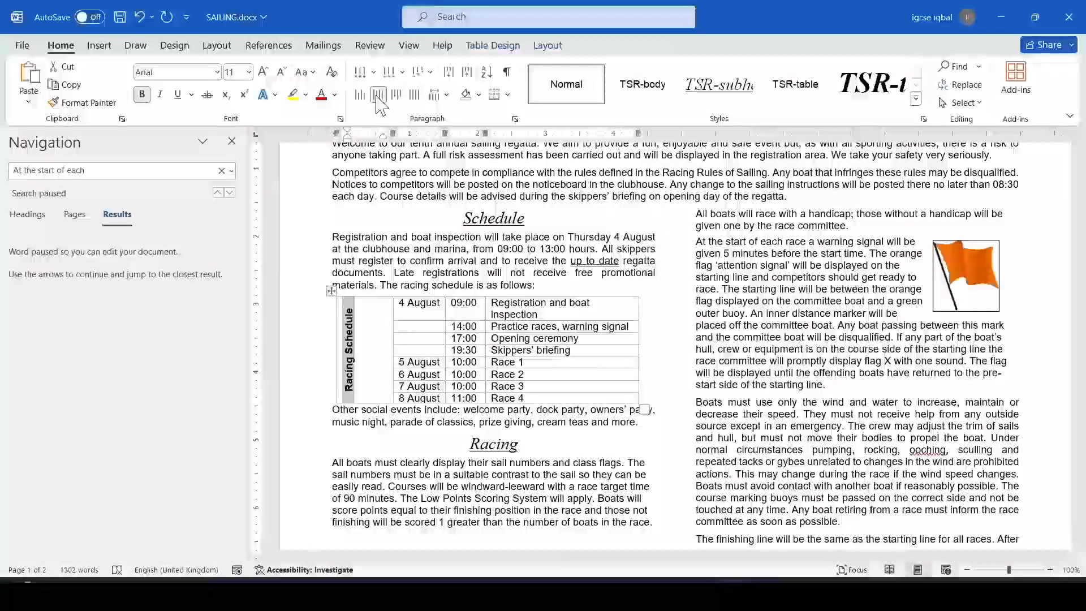
# Shift the rotated "Racing Schedule" text towards the horizontal middle of its merged cell, checking it against the question paper's model table.
pyautogui.click(421, 341)
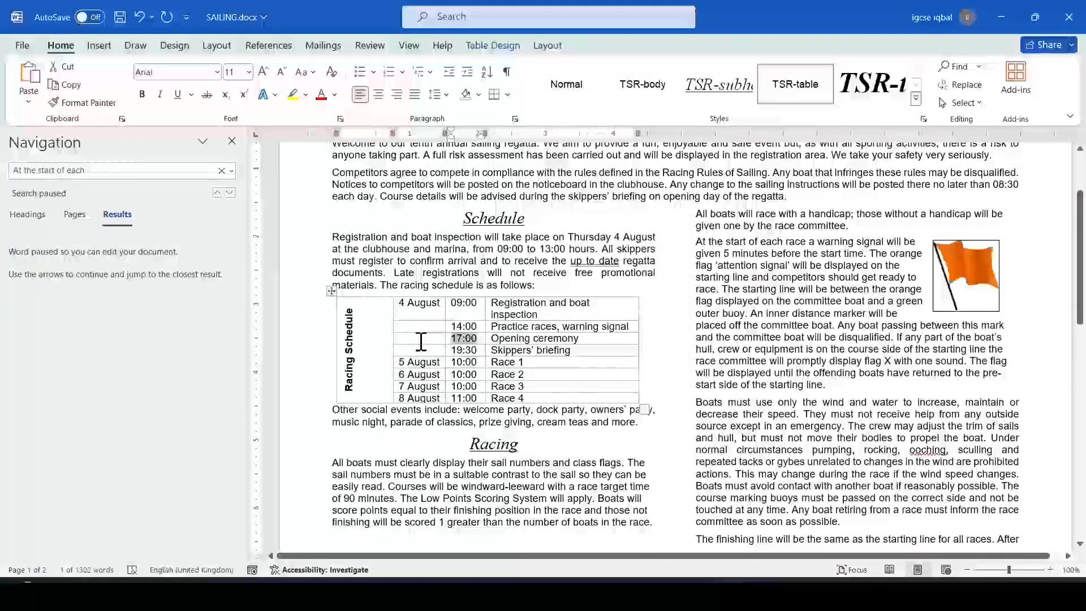
pyautogui.hotkey('alt', 'Tab')
pyautogui.hotkey('alt', 'Tab')
pyautogui.click(349, 392)
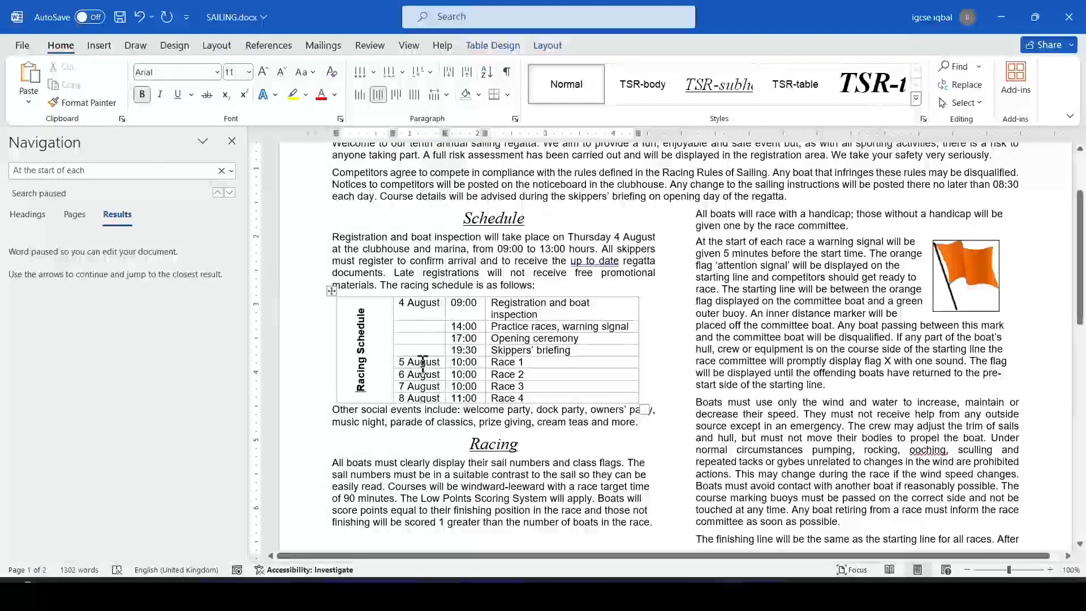
pyautogui.hotkey('alt', 'Tab')
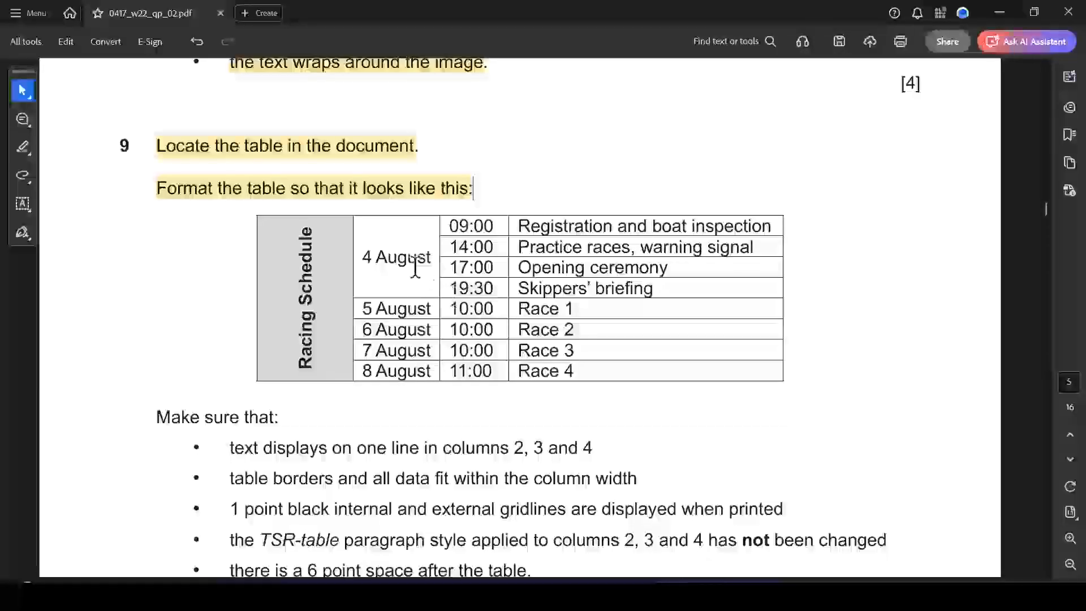
pyautogui.hotkey('alt', 'Tab')
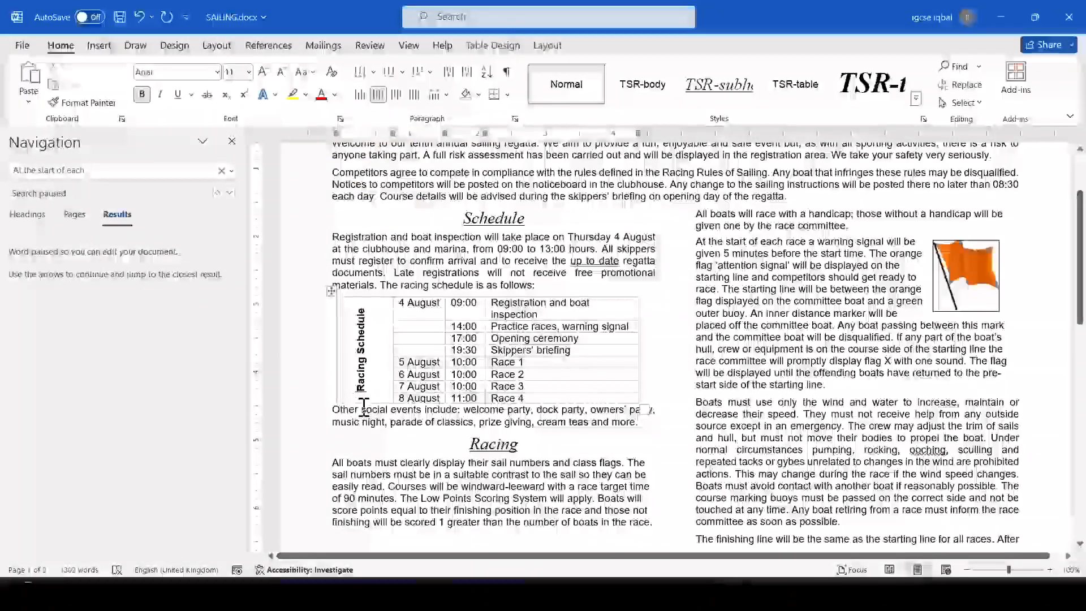
pyautogui.moveTo(359, 396); pyautogui.dragTo(362, 300)
# Highlight "text displays on one line in columns 2, 3 and 4" in the question paper, and widen the table's last column in SAILING.docx to the text column's edge.
pyautogui.hotkey('alt', 'Tab')
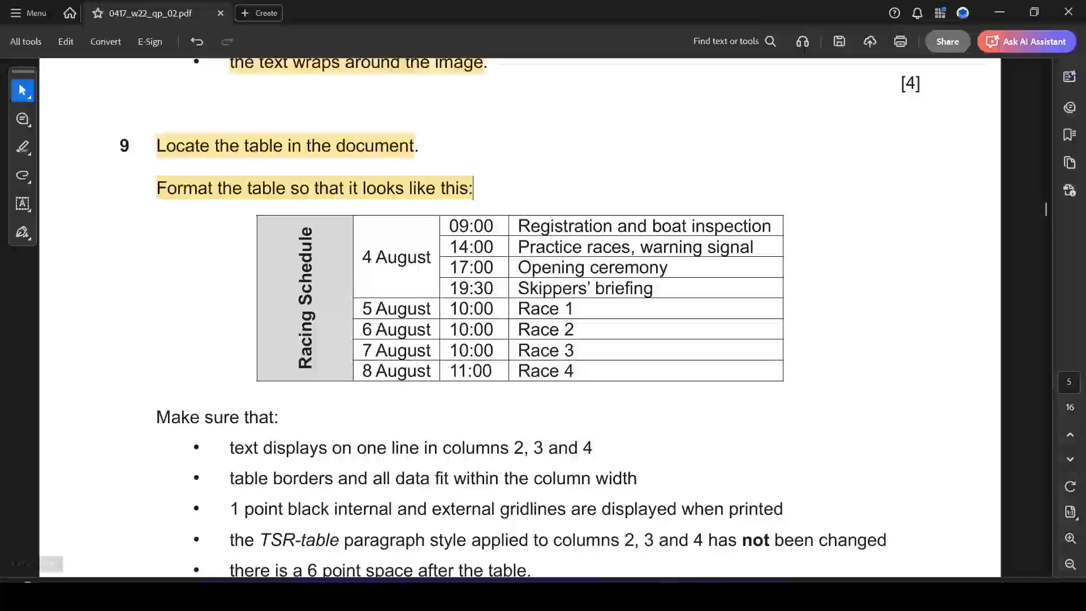
pyautogui.moveTo(232, 448); pyautogui.dragTo(597, 443)
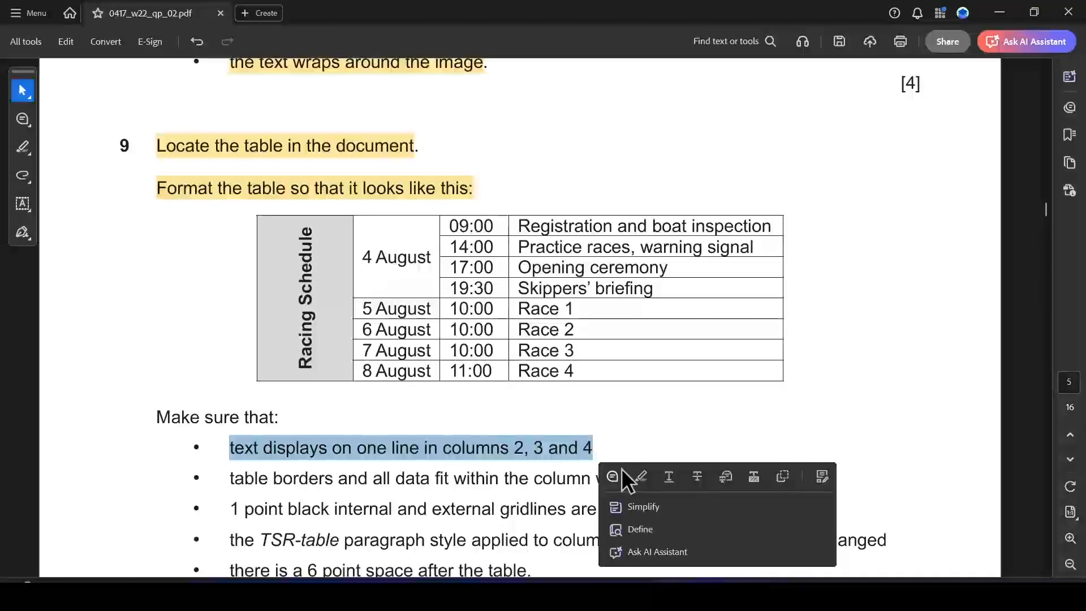
pyautogui.click(639, 476)
pyautogui.hotkey('alt', 'Tab')
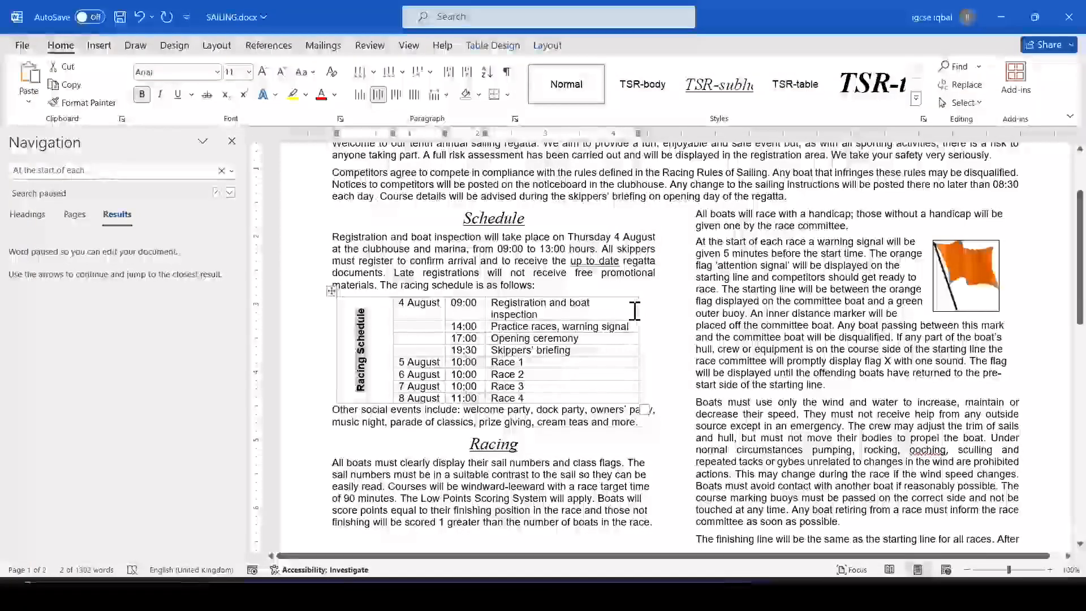
pyautogui.moveTo(639, 308); pyautogui.dragTo(655, 307)
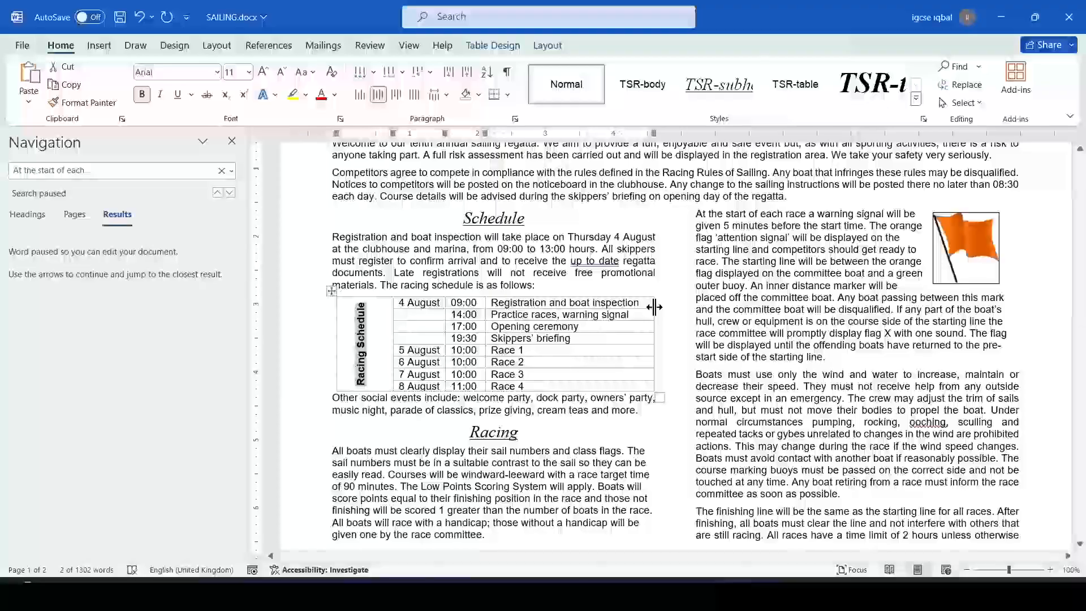
# Switch to the question paper and highlight question 9's requirements on fitting the table within the column width and on 1 point black gridlines.
pyautogui.hotkey('alt', 'Tab')
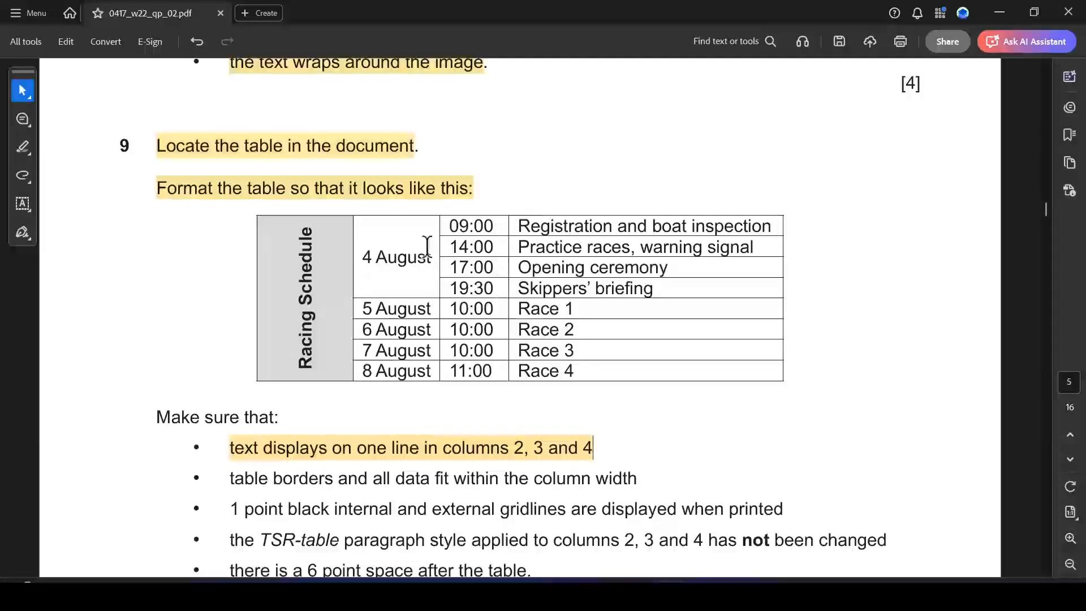
pyautogui.moveTo(227, 477); pyautogui.dragTo(648, 487)
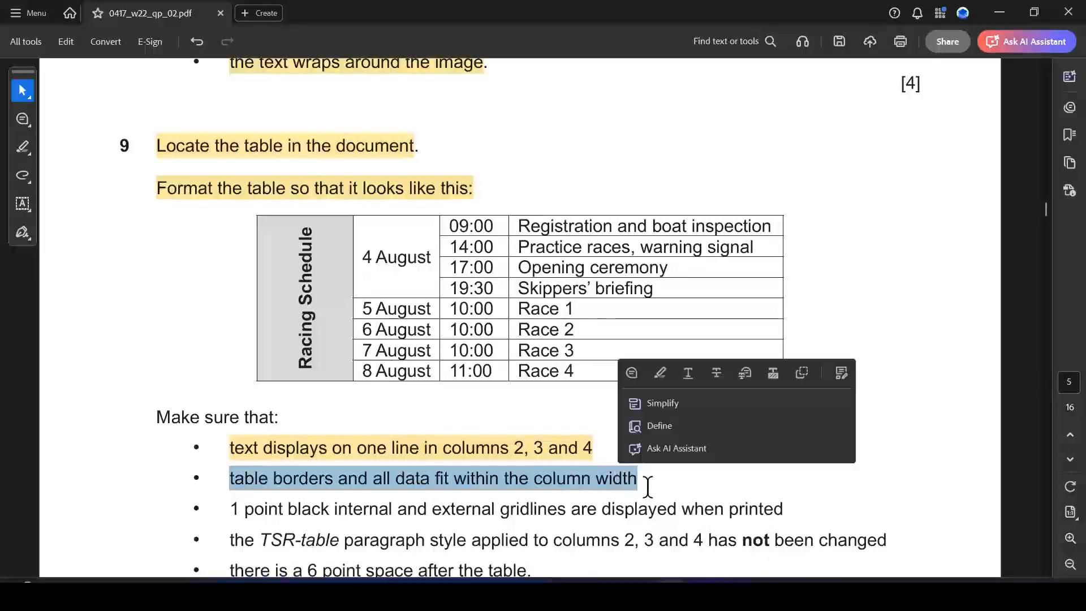
pyautogui.click(661, 371)
pyautogui.hotkey('alt', 'Tab')
pyautogui.hotkey('alt', 'Tab')
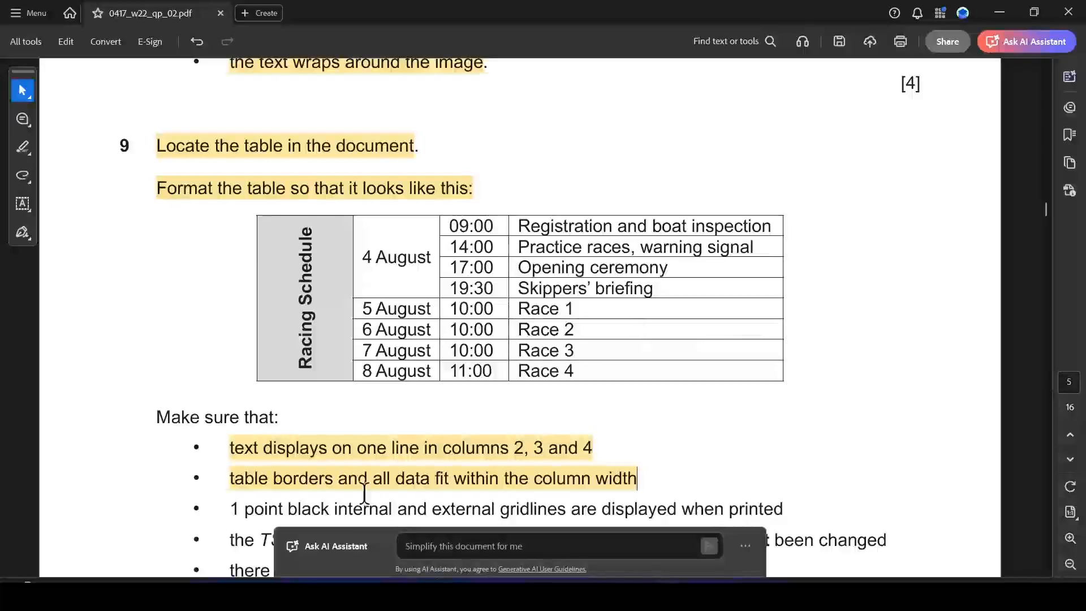
pyautogui.click(232, 479)
pyautogui.moveTo(231, 509); pyautogui.dragTo(822, 520)
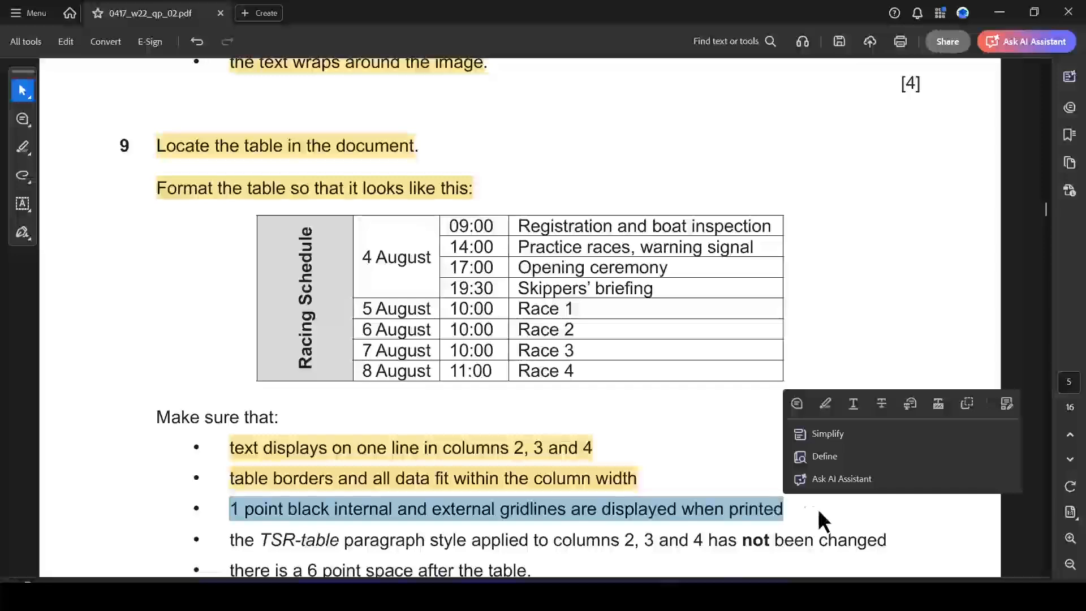
pyautogui.click(825, 404)
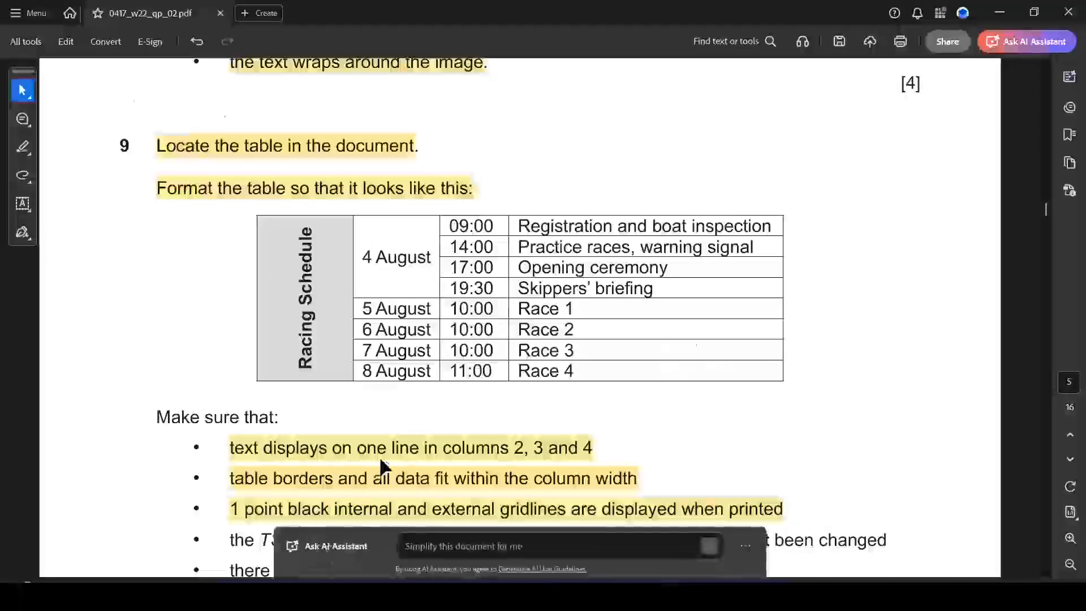
# Switch to SAILING.docx and apply a 1 pt dashed border to the whole Racing Schedule table.
pyautogui.hotkey('alt', 'Tab')
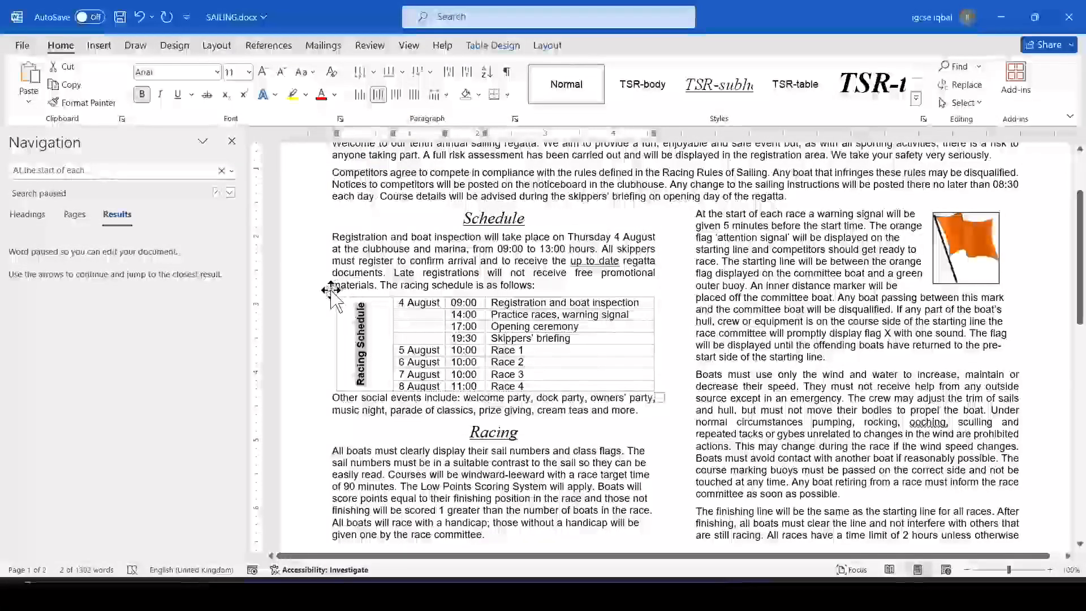
pyautogui.click(331, 291)
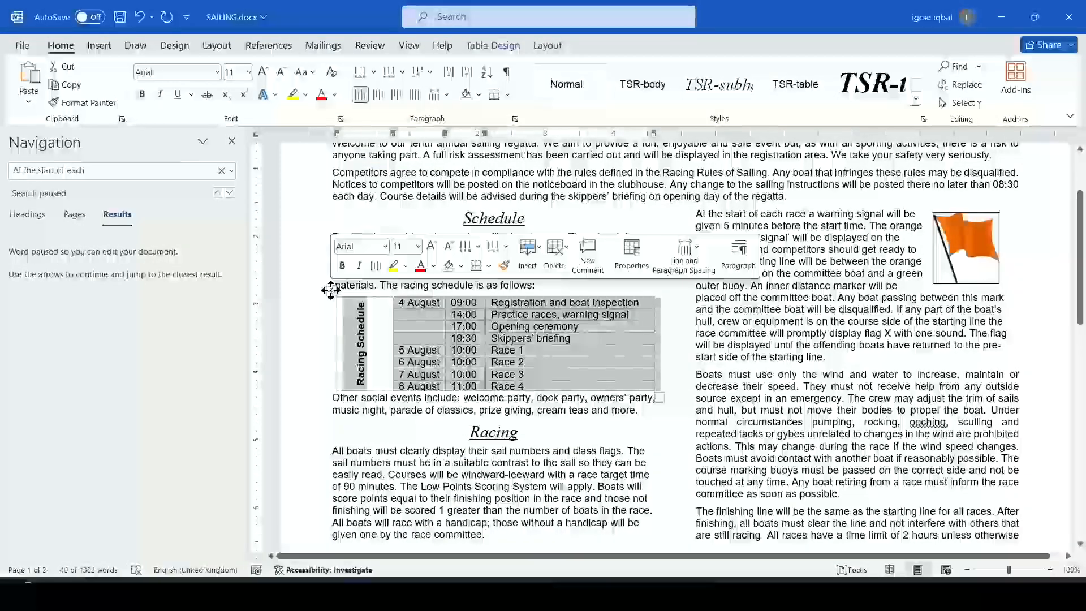
pyautogui.click(508, 95)
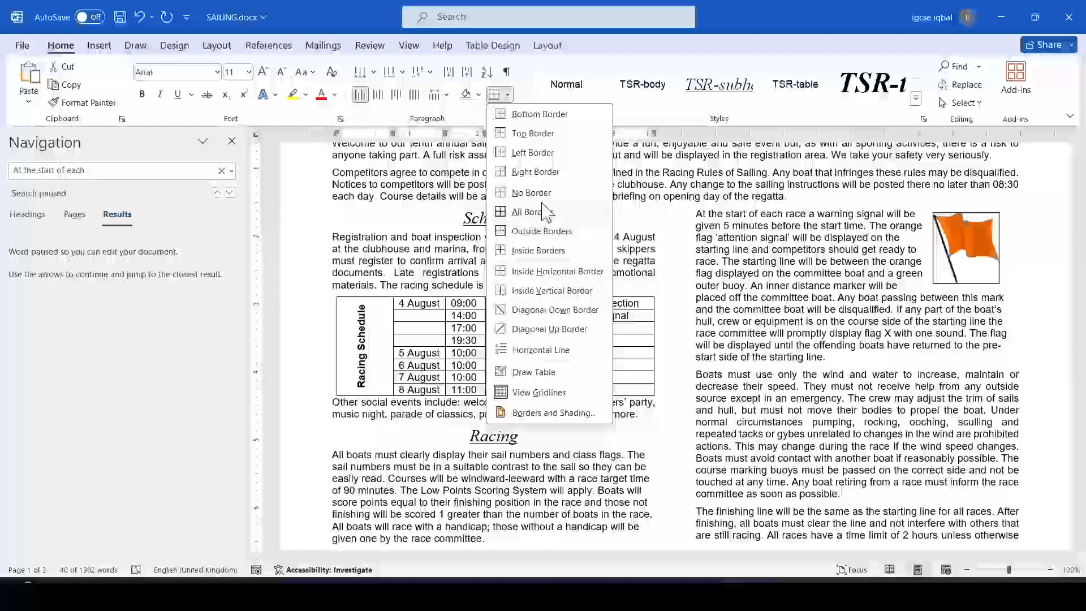
pyautogui.click(547, 416)
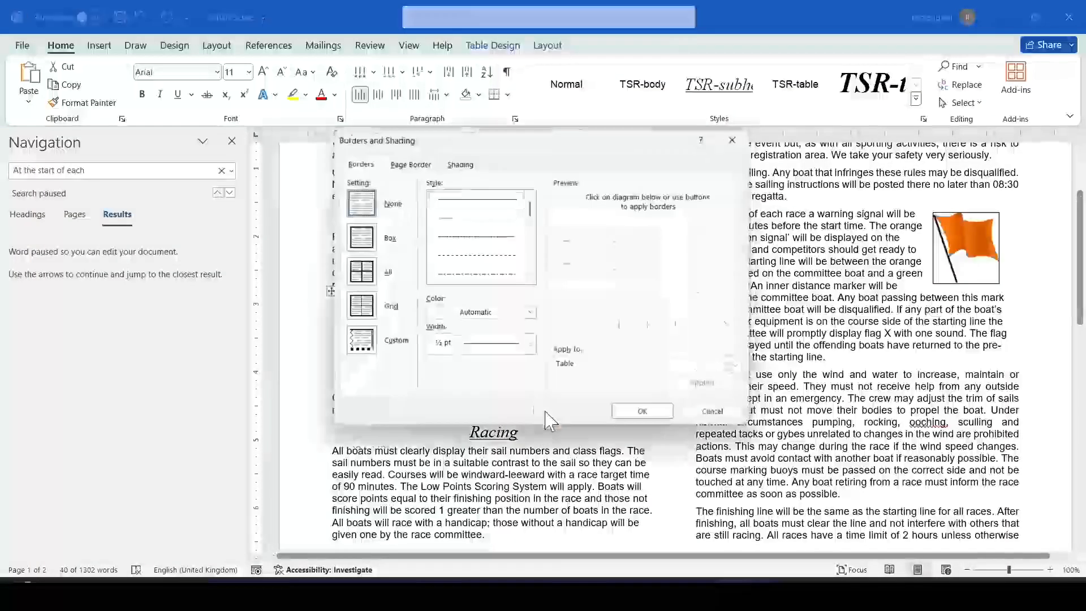
pyautogui.click(532, 346)
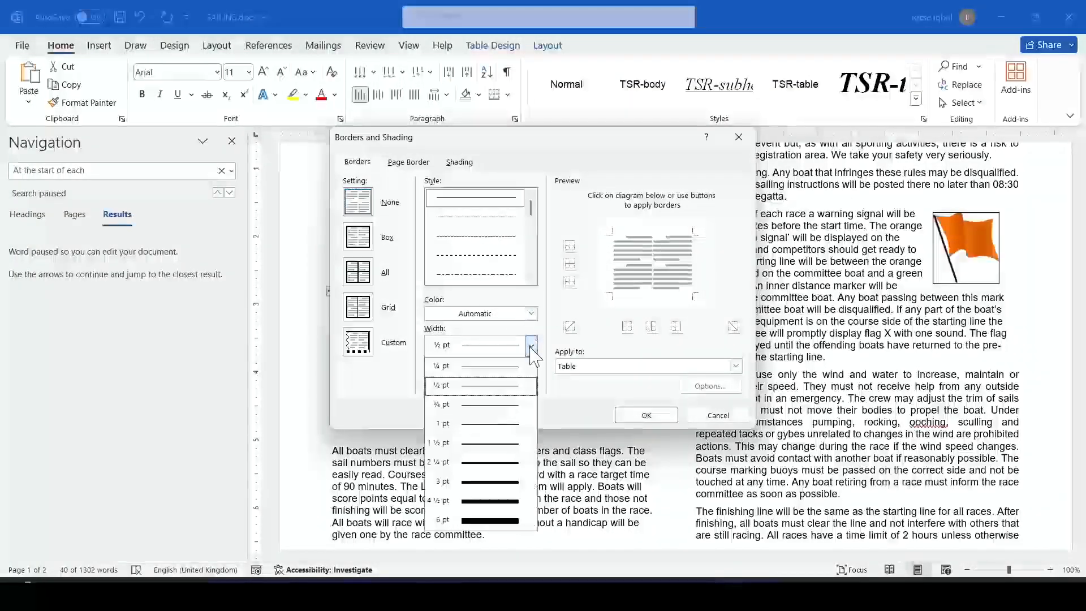
pyautogui.click(478, 445)
pyautogui.click(532, 346)
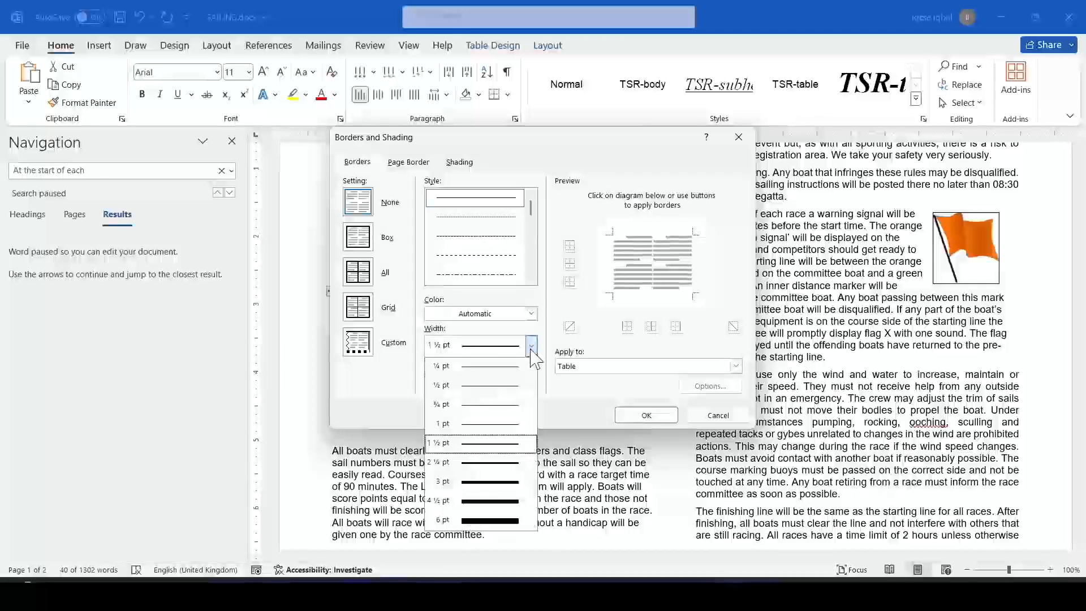
pyautogui.click(487, 424)
pyautogui.click(470, 236)
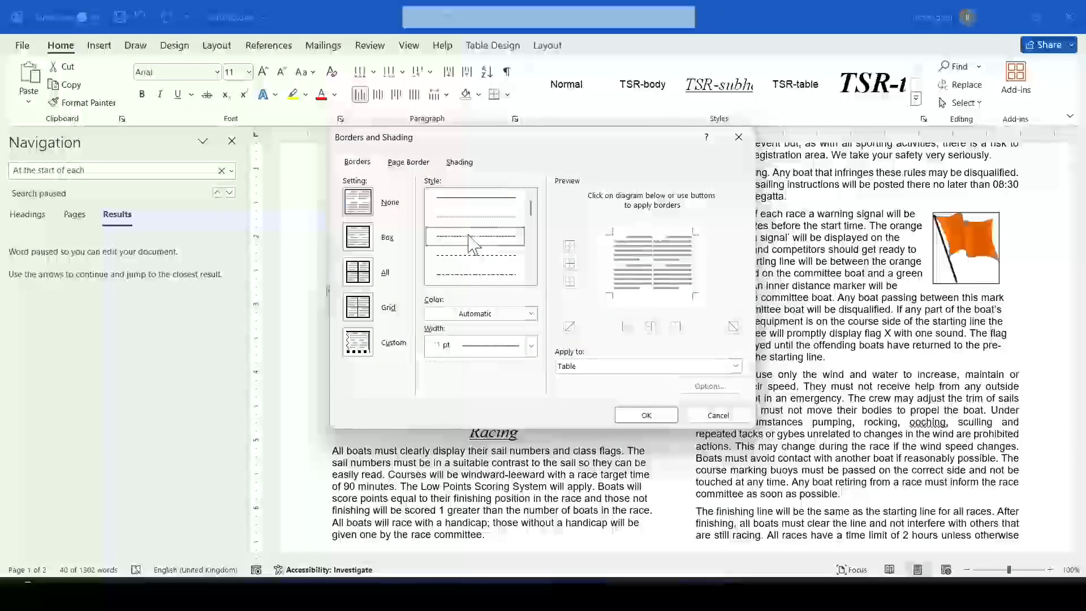
pyautogui.click(647, 415)
# Switch to the question paper and highlight question 9's requirements on keeping the TSR-table style and on the 6 point space after the table.
pyautogui.hotkey('alt', 'Tab')
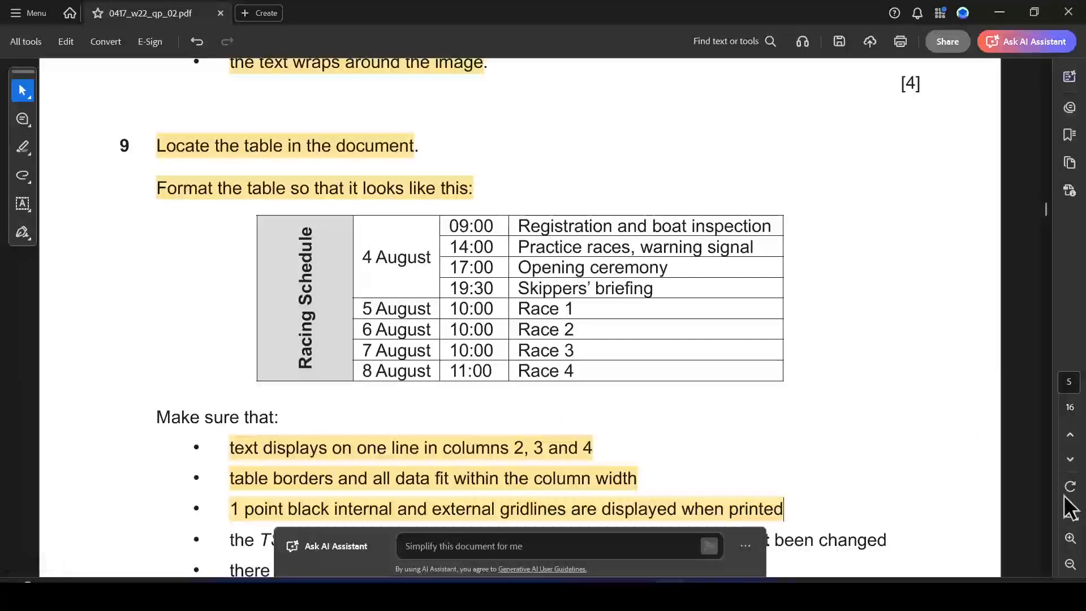
pyautogui.scroll(-2, 694, 331)
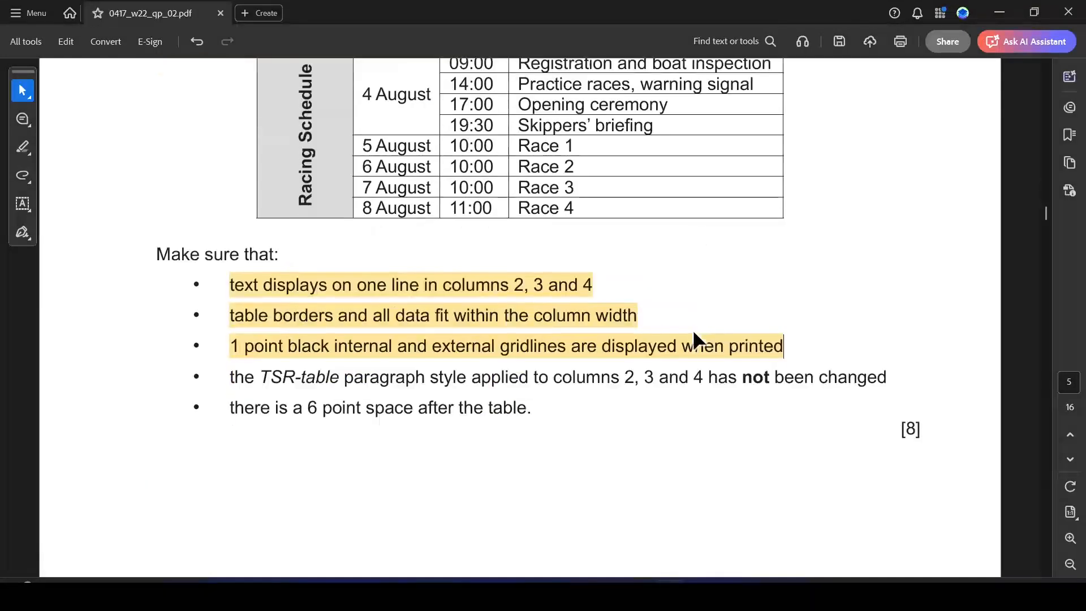
pyautogui.moveTo(262, 378); pyautogui.dragTo(841, 388)
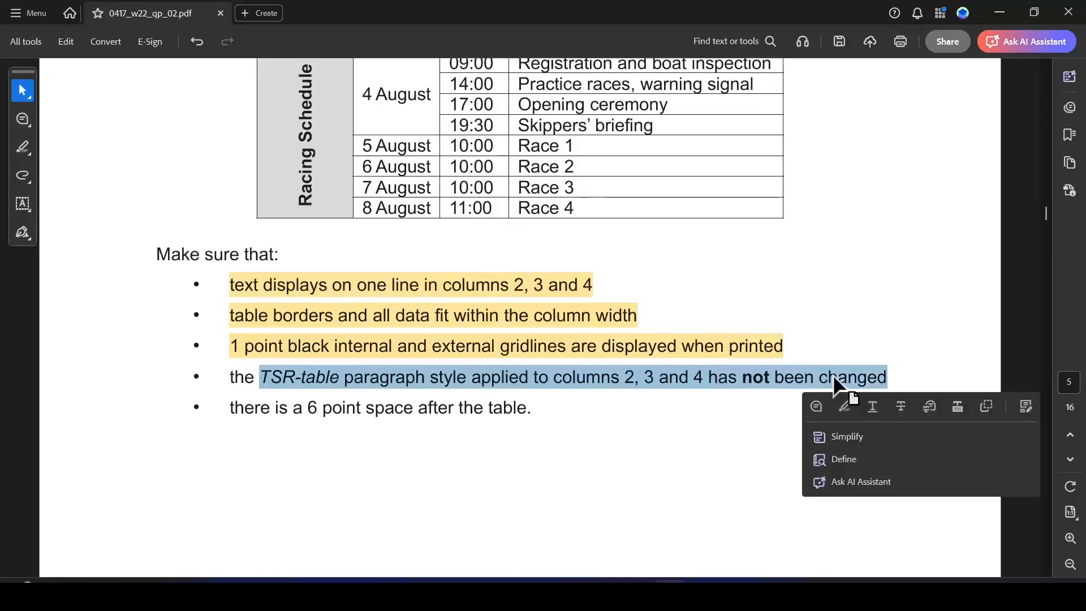
pyautogui.click(845, 407)
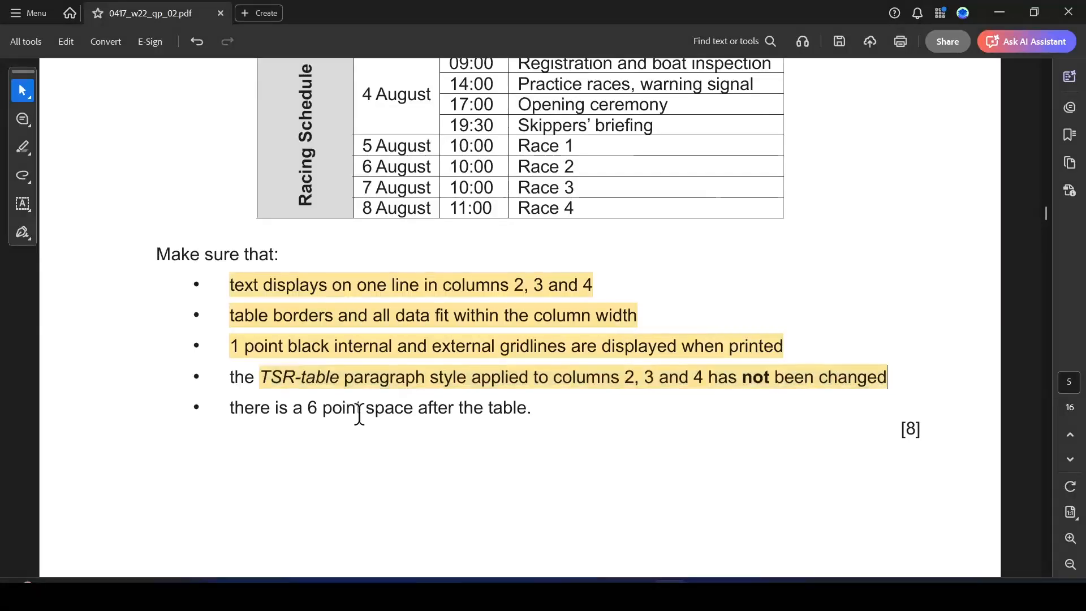
pyautogui.moveTo(233, 407); pyautogui.dragTo(528, 407)
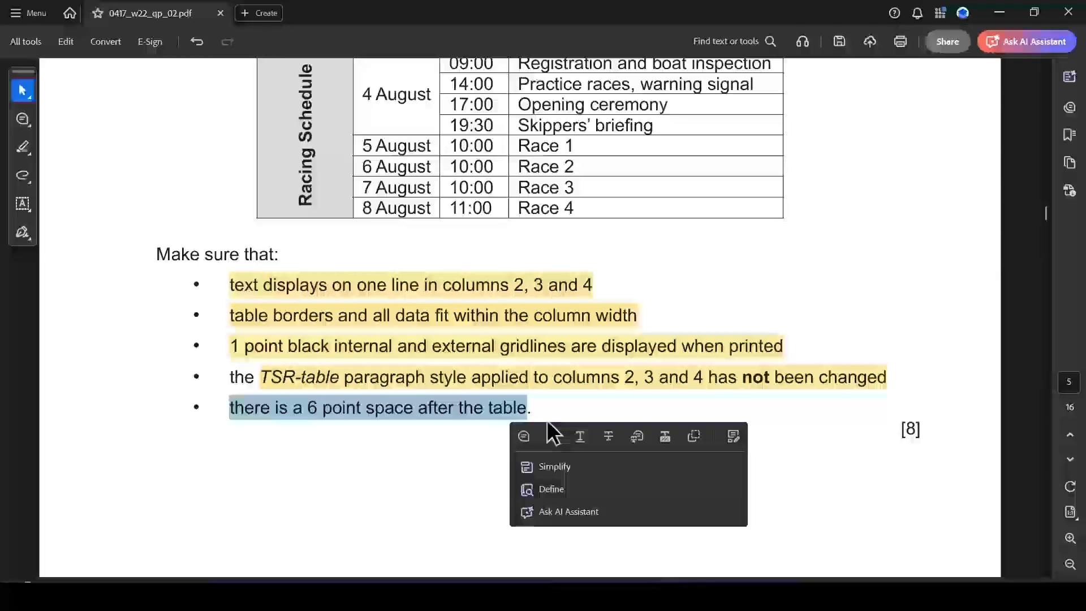
pyautogui.click(552, 436)
# Switch to SAILING.docx and shade the merged "Racing Schedule" cell light grey, matching the question paper's model table.
pyautogui.hotkey('alt', 'Tab')
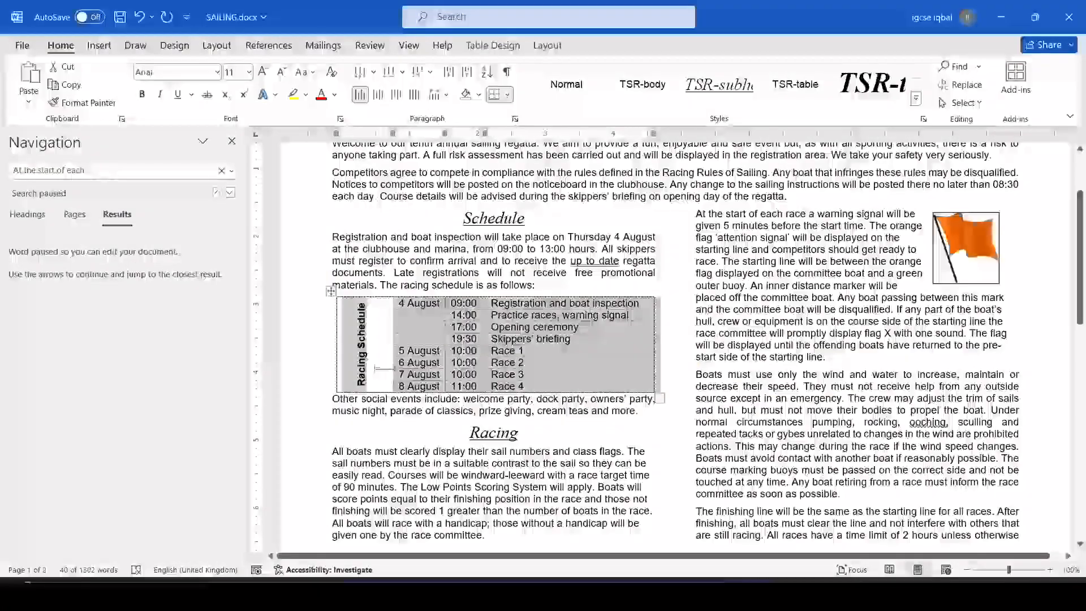
pyautogui.click(375, 368)
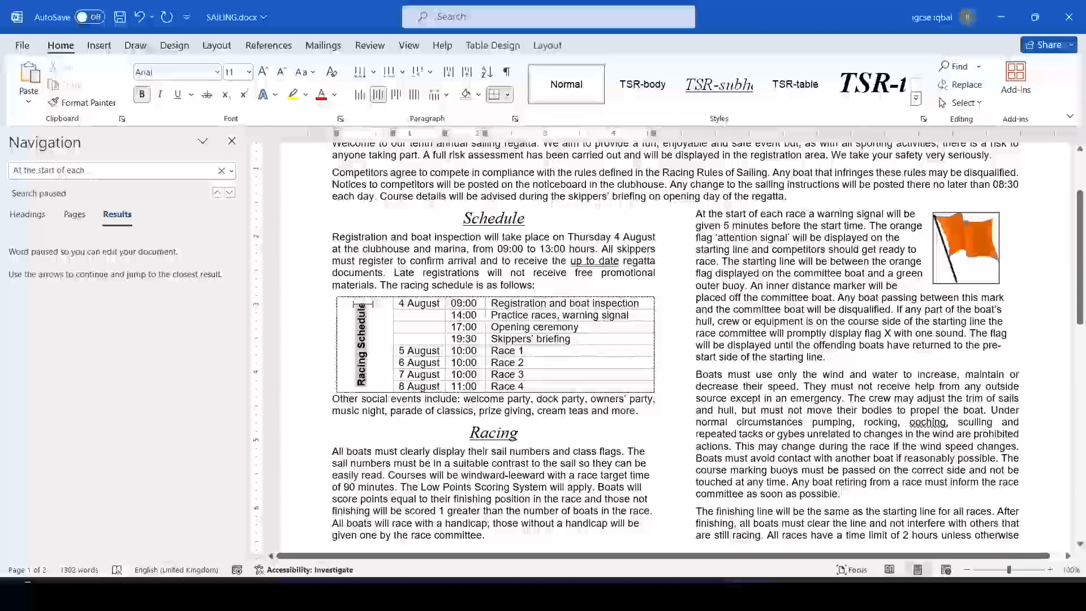
pyautogui.click(478, 95)
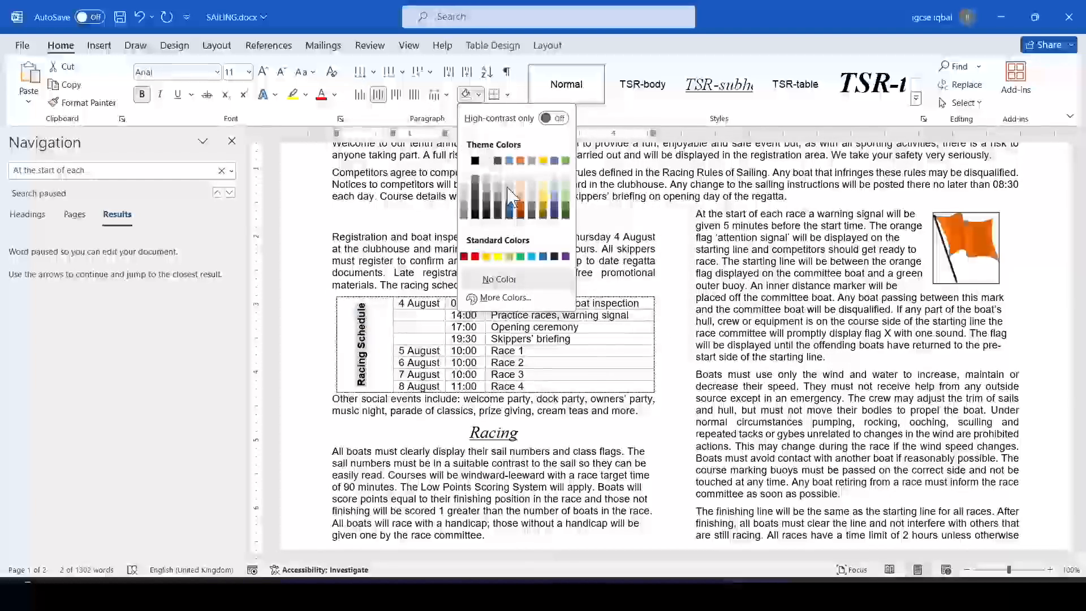
pyautogui.click(386, 379)
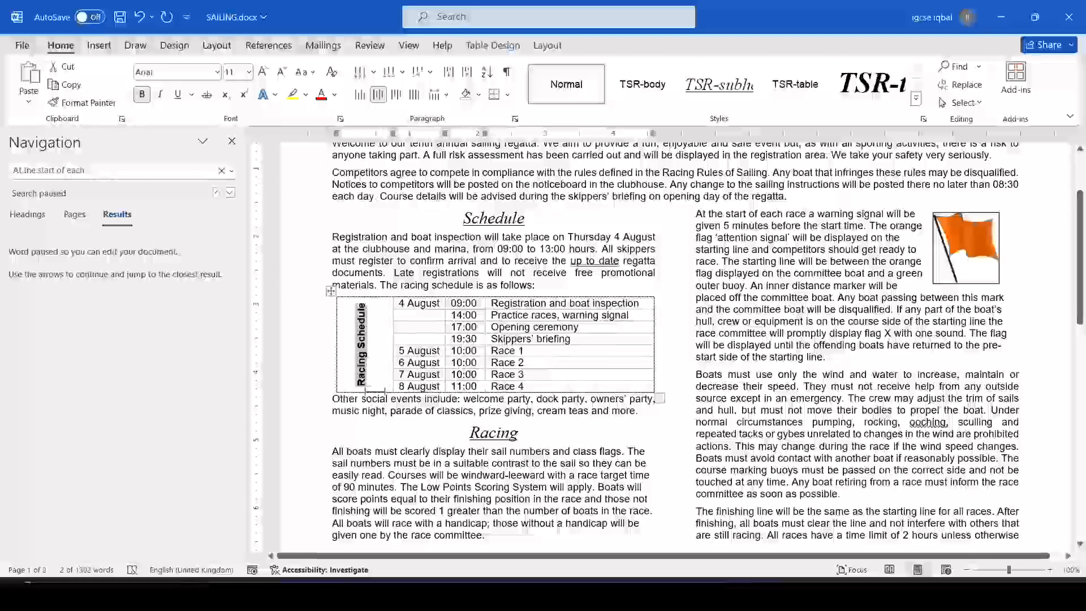
pyautogui.moveTo(379, 384); pyautogui.dragTo(373, 345)
pyautogui.click(365, 294)
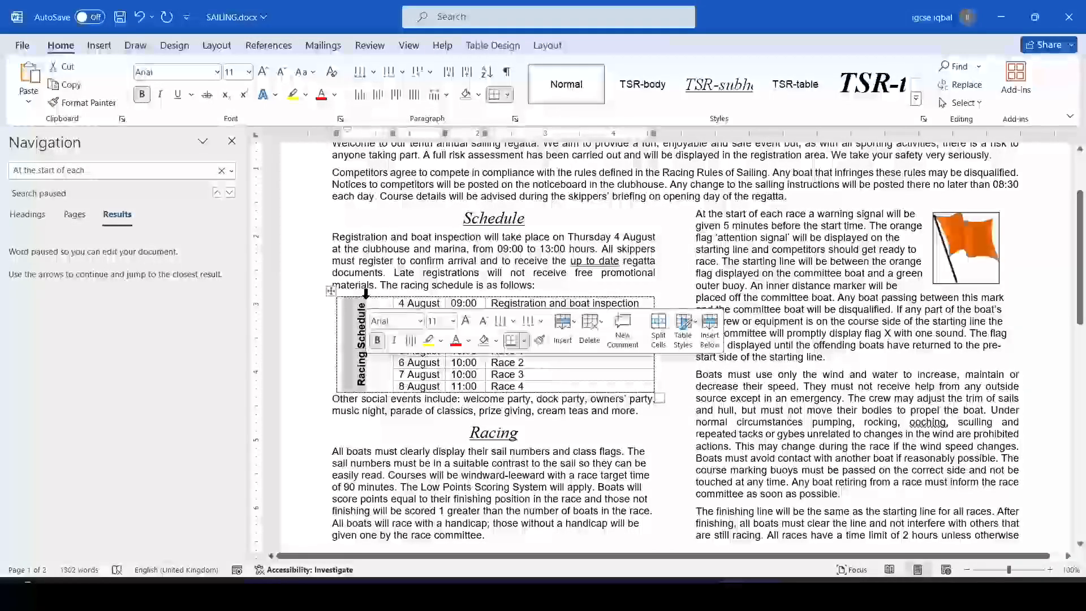
pyautogui.click(479, 95)
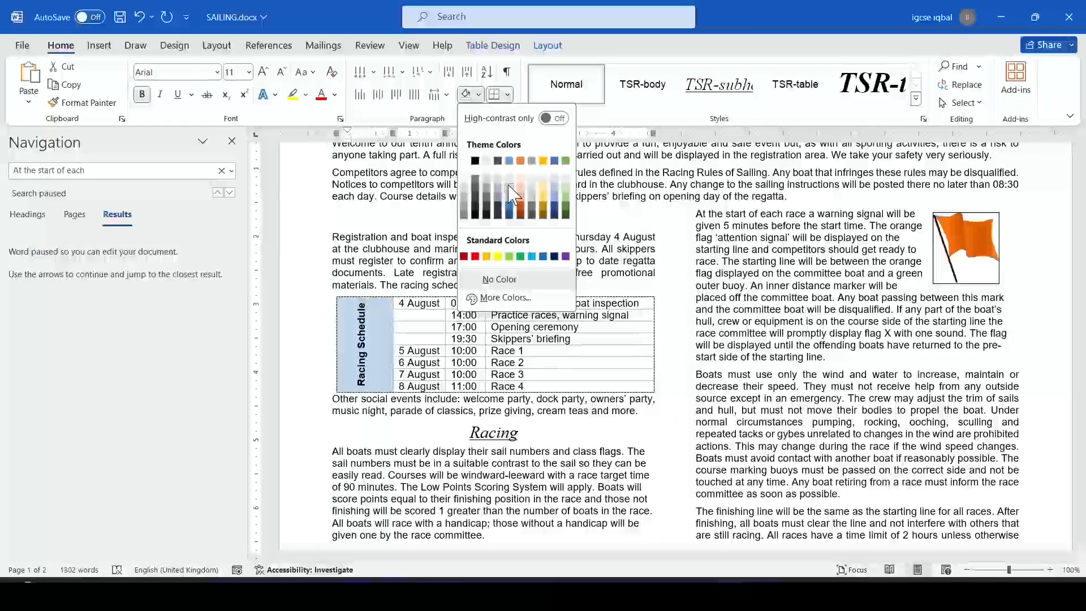
pyautogui.hotkey('alt', 'Tab')
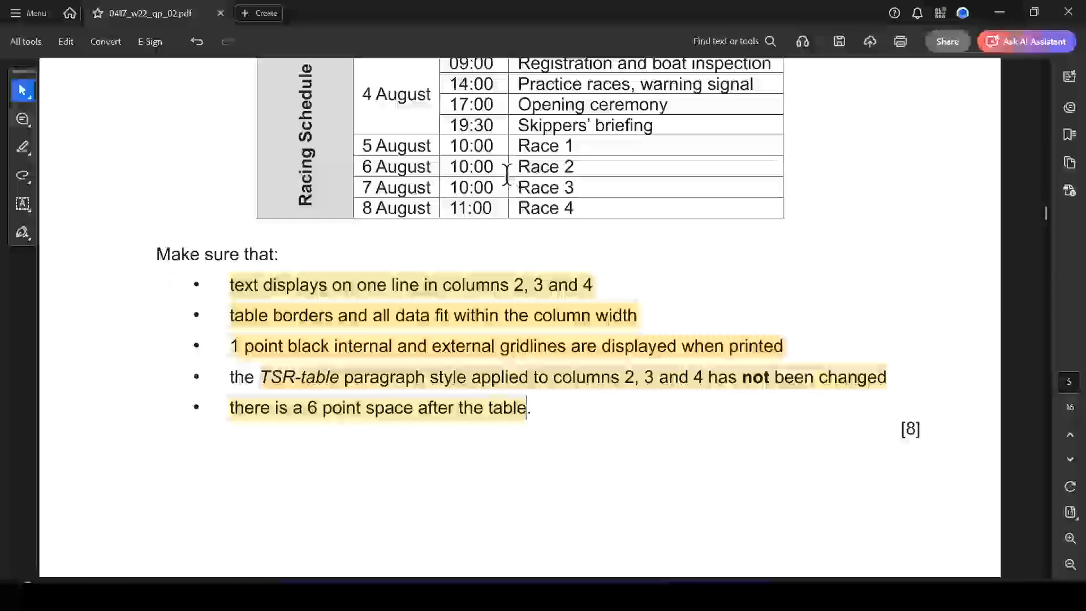
pyautogui.hotkey('alt', 'Tab')
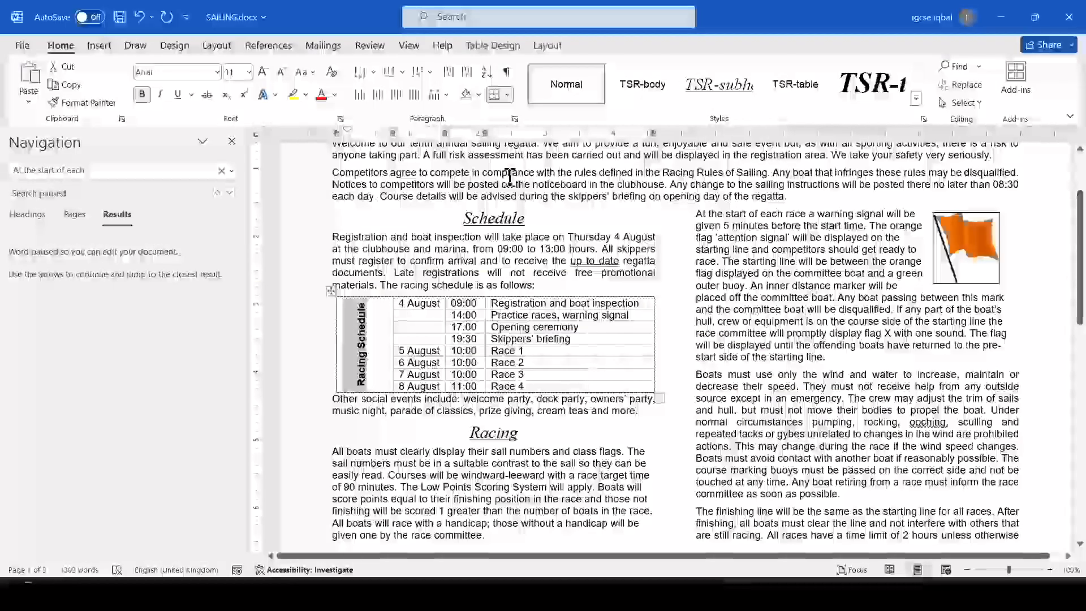
pyautogui.click(479, 94)
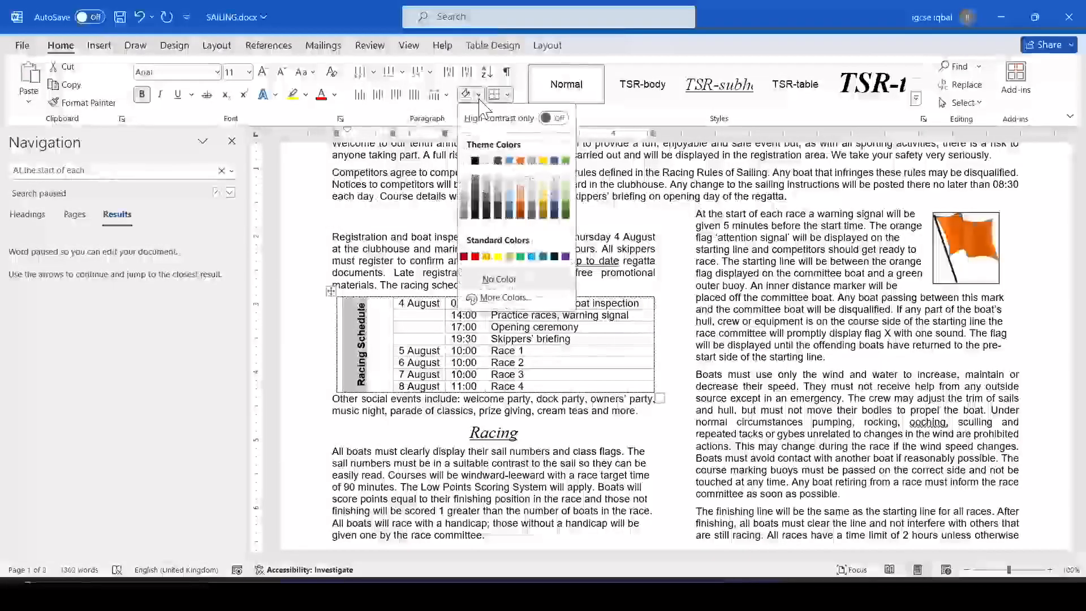
pyautogui.click(474, 195)
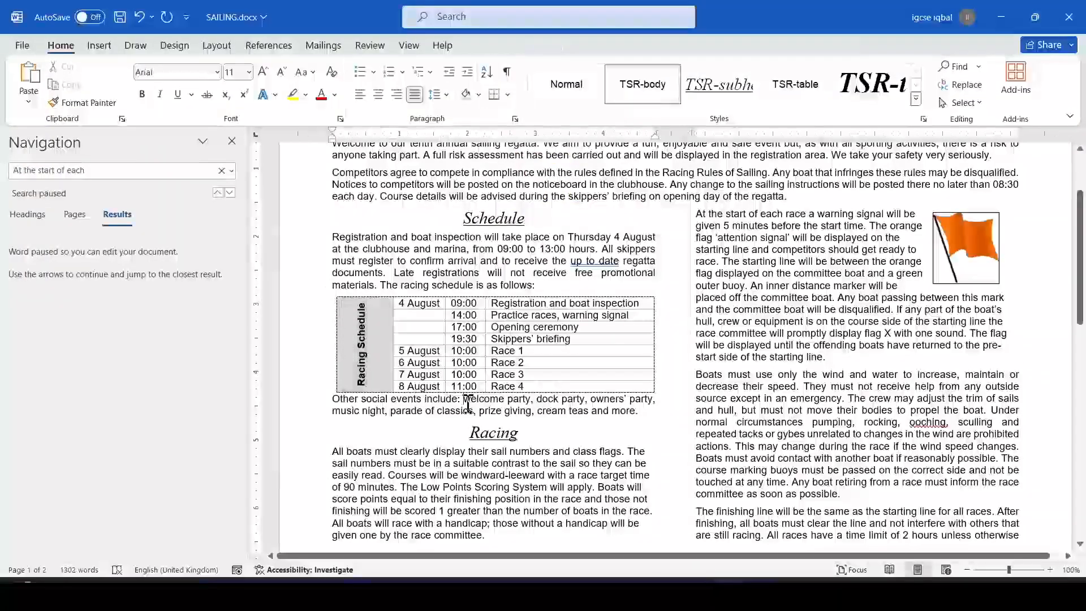
# Switch to the question paper and read question 10's spell check and proofreading requirements.
pyautogui.hotkey('alt', 'Tab')
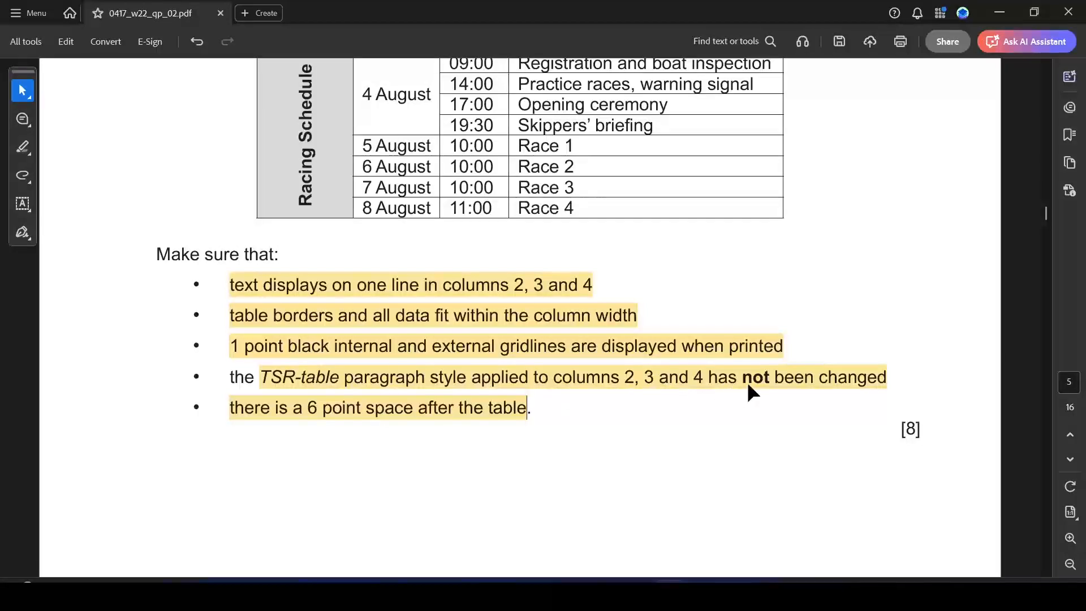
pyautogui.hotkey('alt', 'Tab')
pyautogui.hotkey('alt', 'Tab')
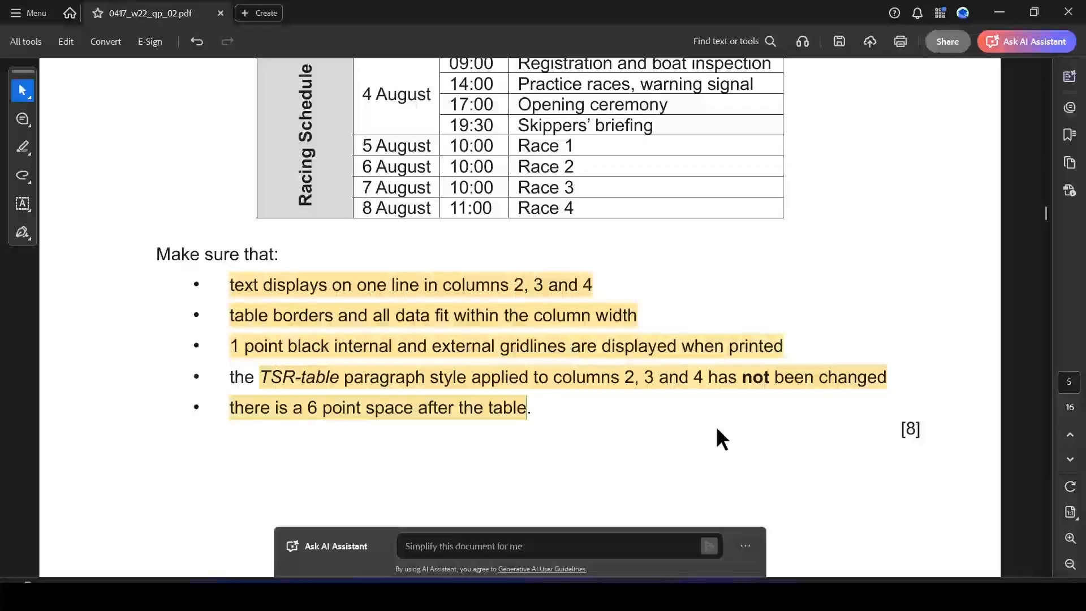
pyautogui.scroll(-6, 1049, 572)
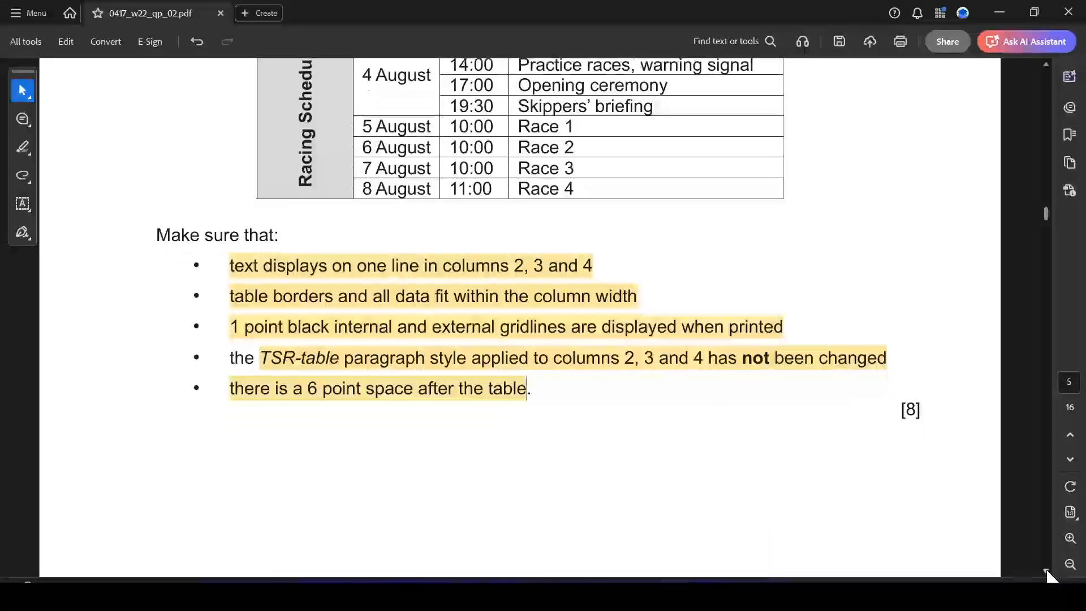
pyautogui.scroll(-8, 1049, 573)
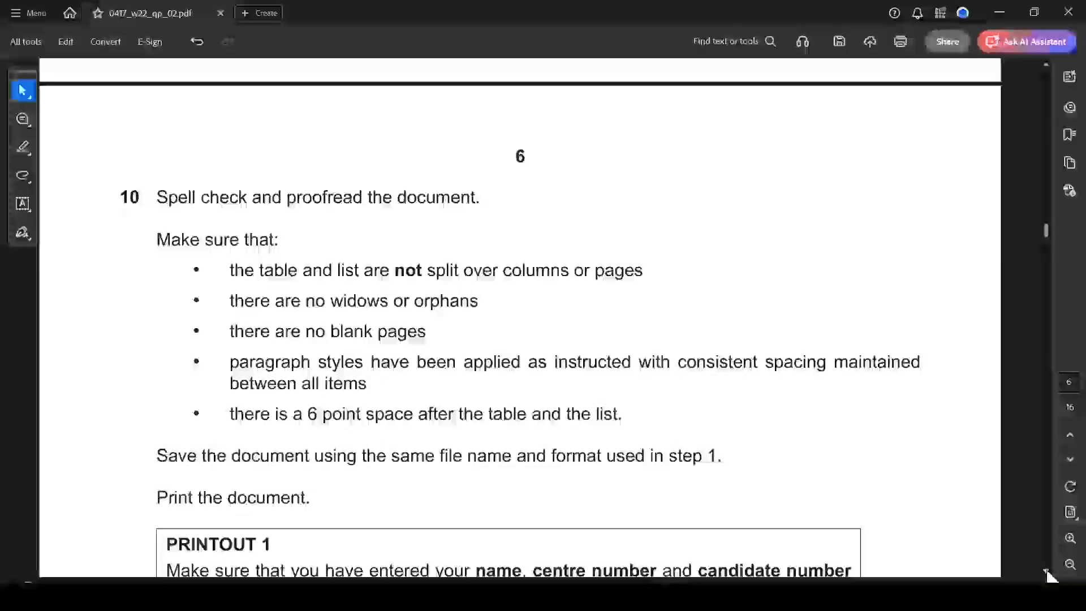
# Switch to SAILING.docx and spell check the whole document, accepting the first suggestion each time, including "oohing", "always worn", "third-party" and "up-to-date".
pyautogui.hotkey('alt', 'Tab')
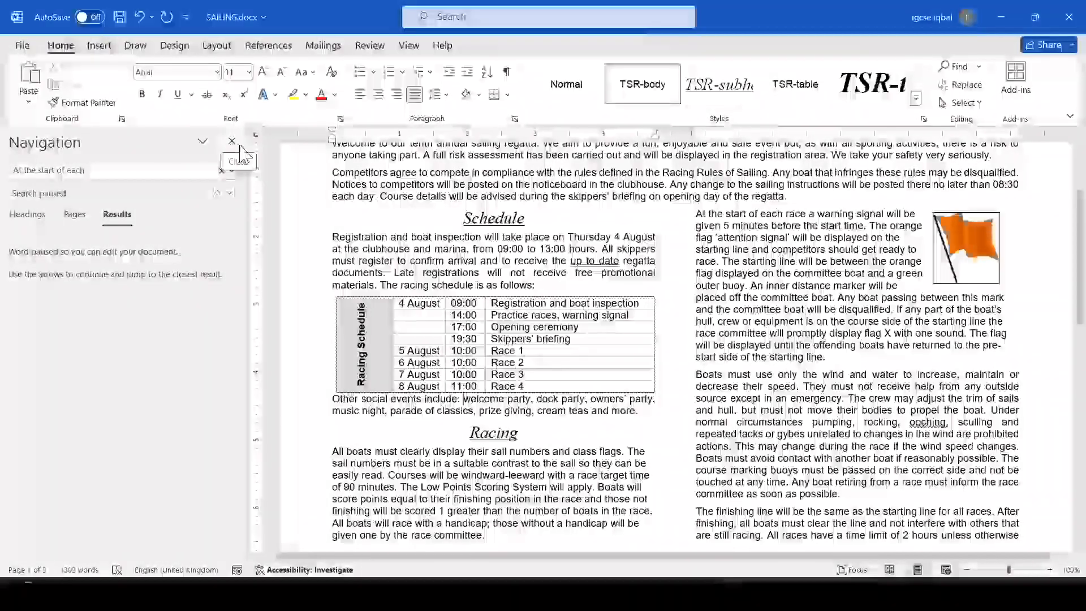
pyautogui.click(232, 141)
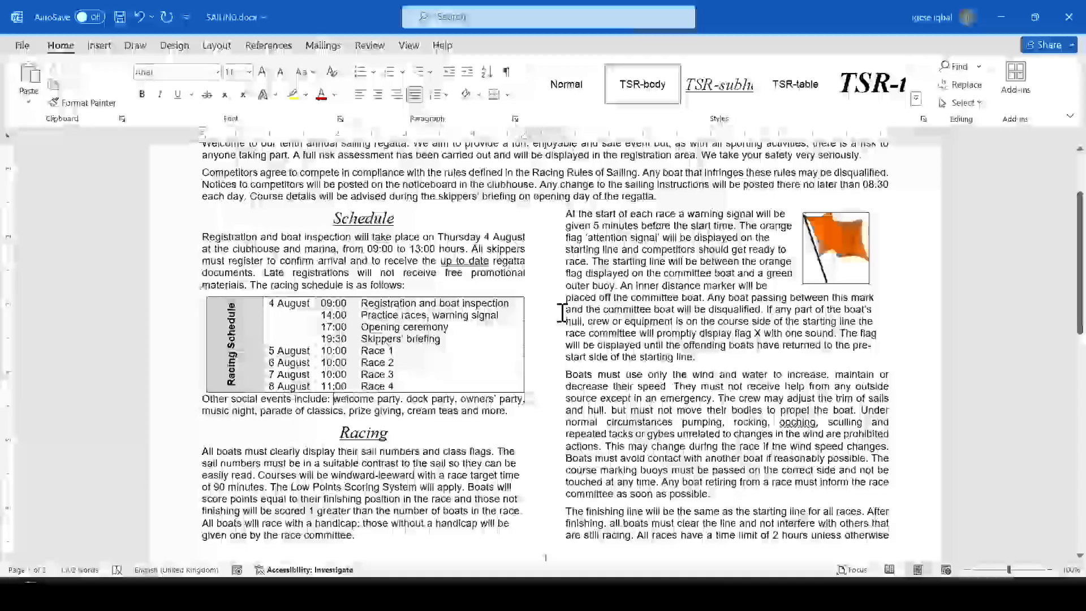
pyautogui.press('F7')
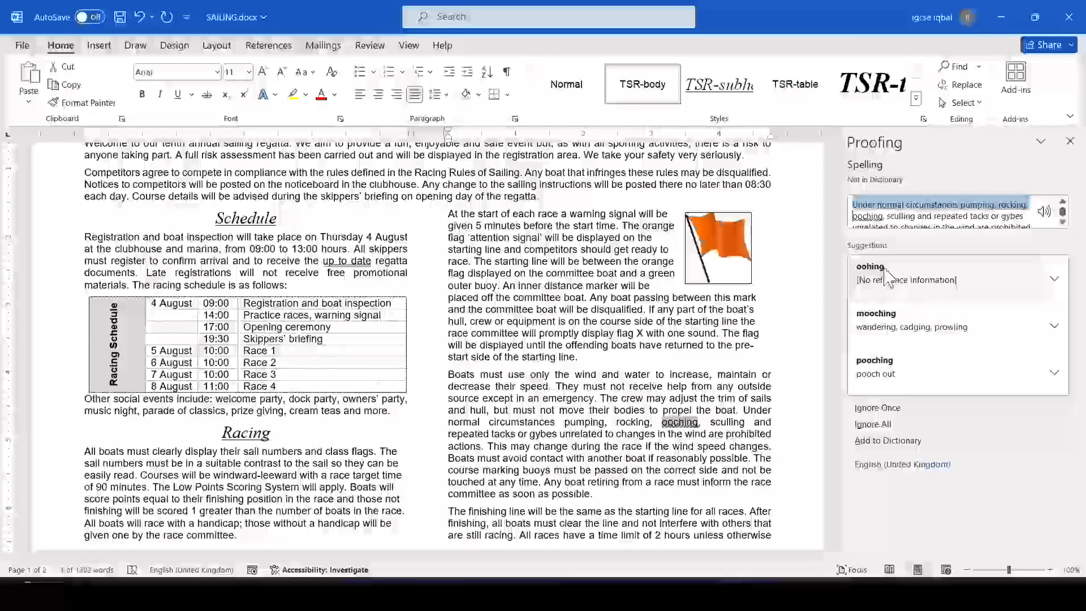
pyautogui.click(904, 275)
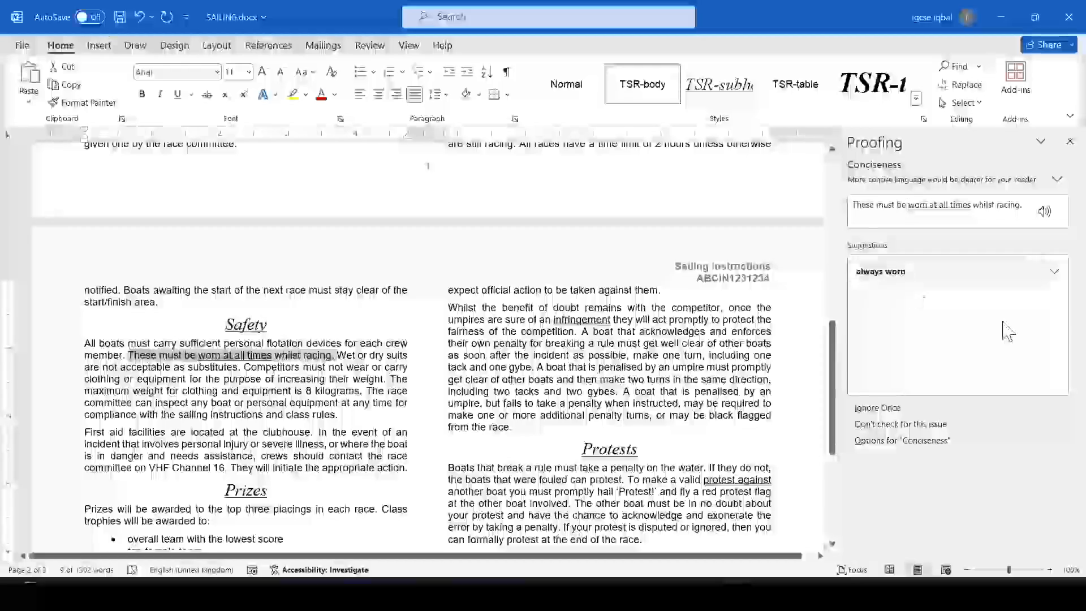
pyautogui.click(921, 280)
pyautogui.click(907, 275)
pyautogui.click(902, 276)
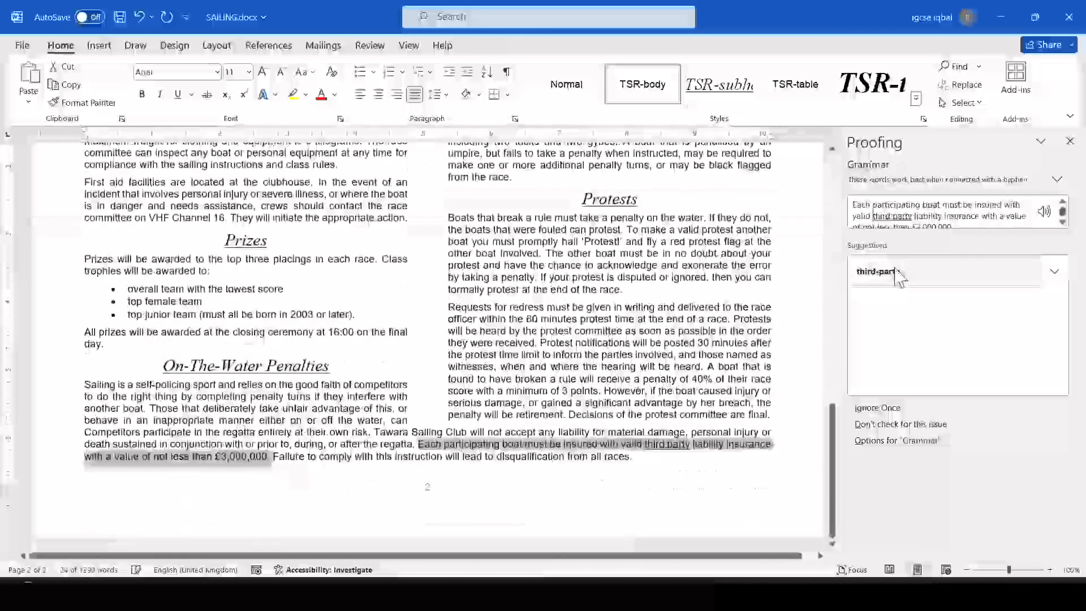
pyautogui.click(902, 277)
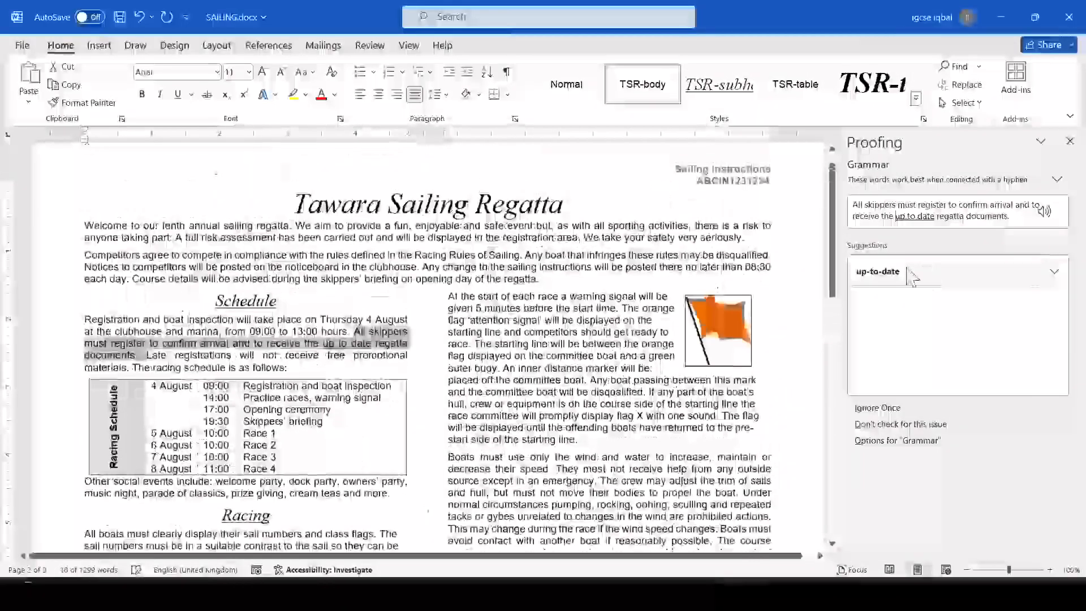
pyautogui.click(911, 276)
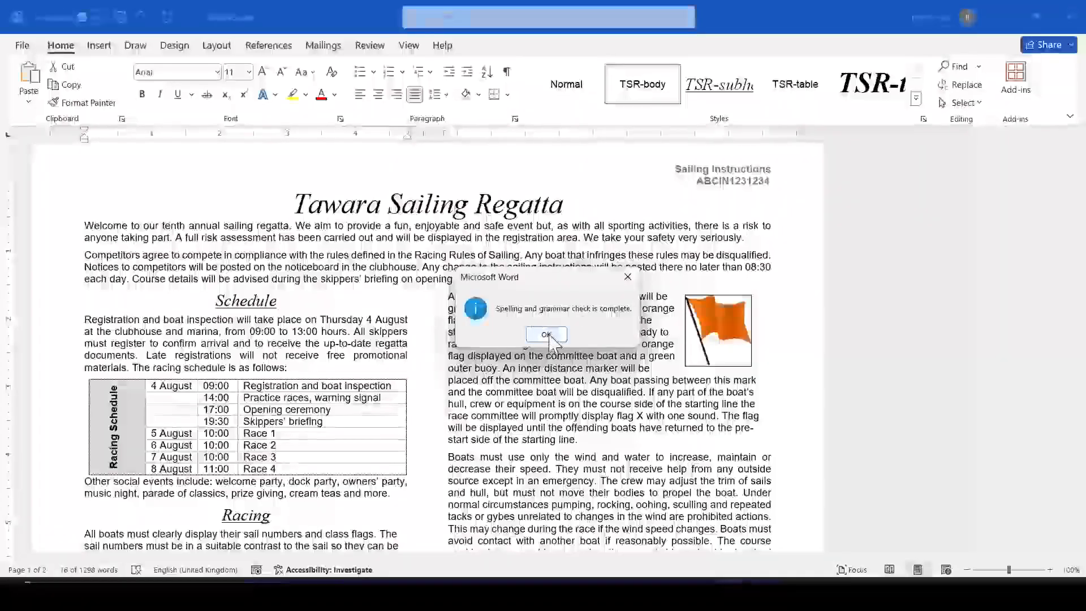
pyautogui.click(548, 336)
# Switch to the question paper and highlight question 10's requirements on not splitting the table and list and on no widows or orphans.
pyautogui.hotkey('alt', 'Tab')
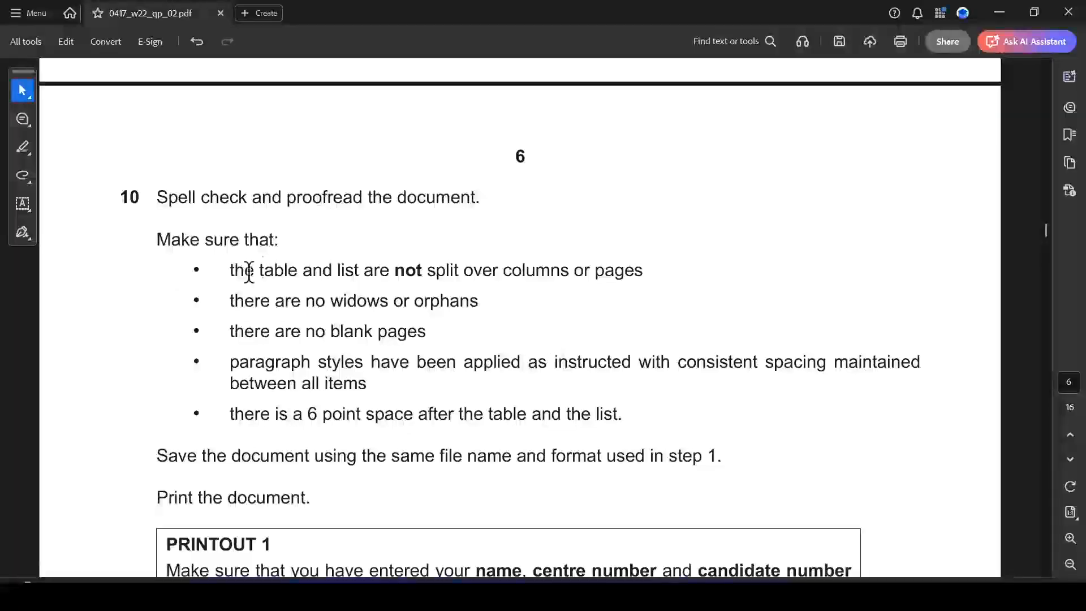
pyautogui.moveTo(230, 270); pyautogui.dragTo(643, 265)
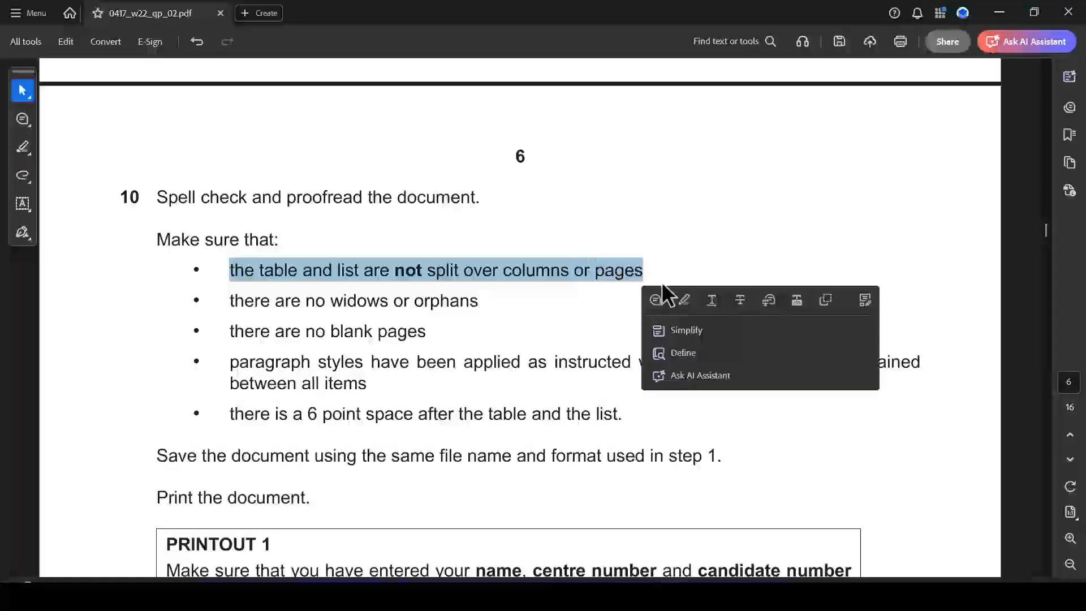
pyautogui.click(684, 301)
pyautogui.hotkey('alt', 'Tab')
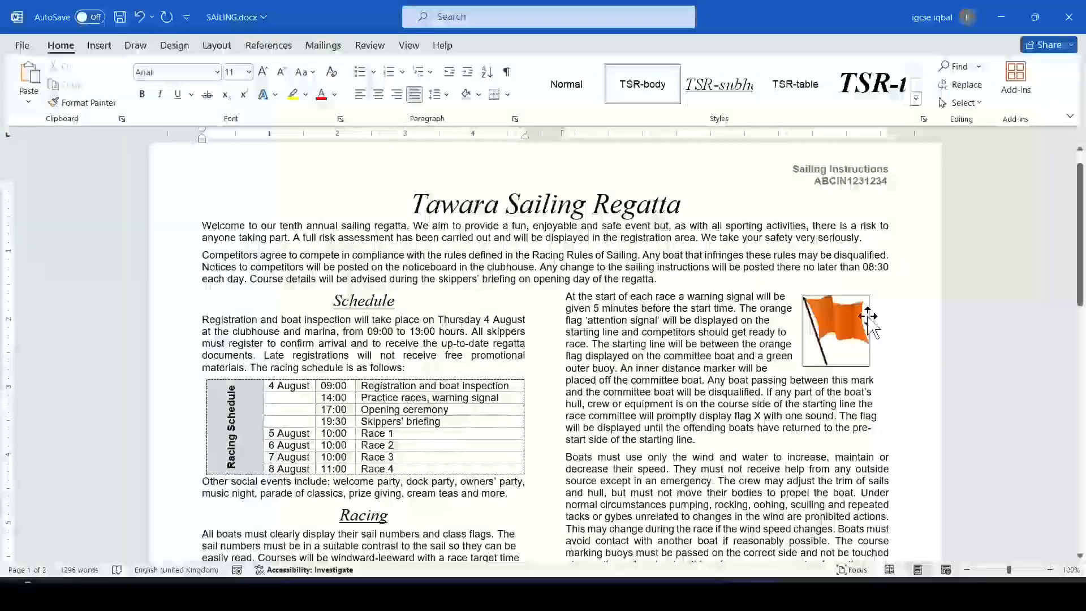
pyautogui.hotkey('alt', 'Tab')
pyautogui.moveTo(233, 306); pyautogui.dragTo(474, 306)
pyautogui.click(511, 325)
# Switch to SAILING.docx and check the Widow/Orphan control setting of the paragraph above the racing schedule table.
pyautogui.hotkey('alt', 'Tab')
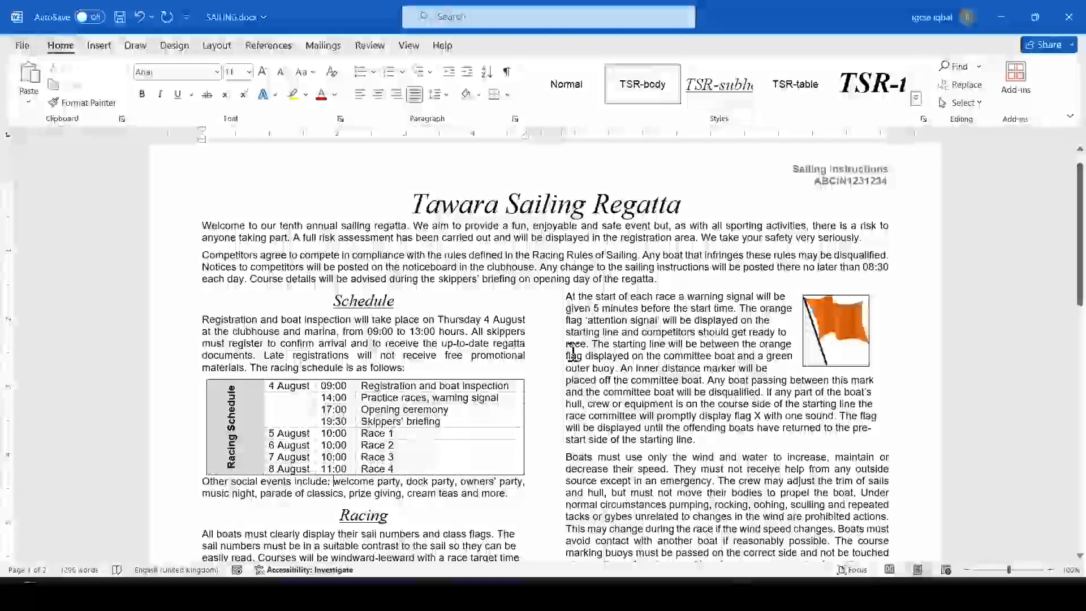
pyautogui.rightClick(542, 369)
pyautogui.click(592, 232)
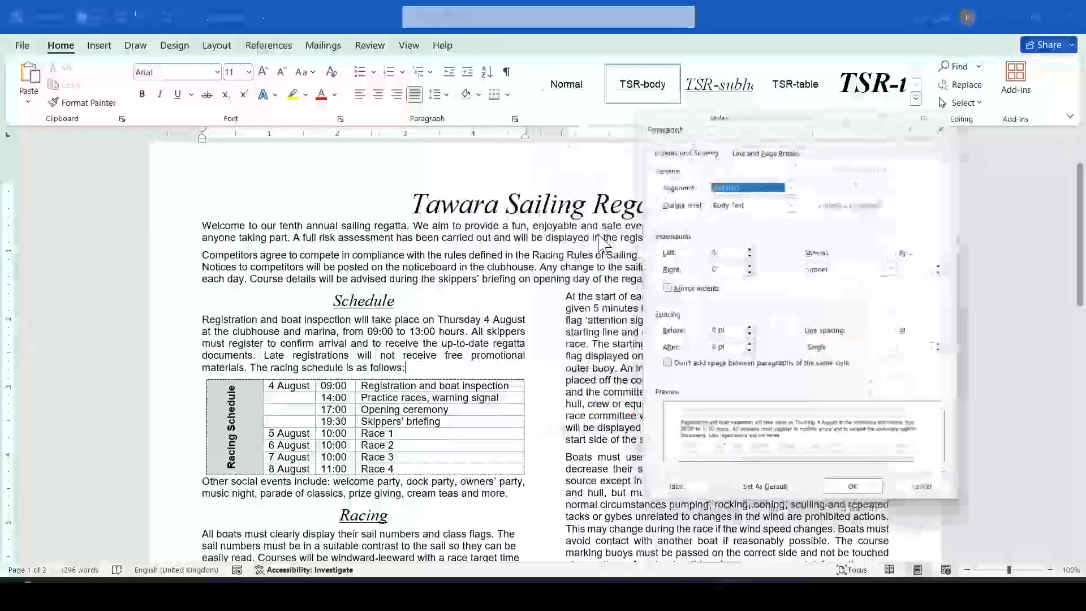
pyautogui.click(773, 146)
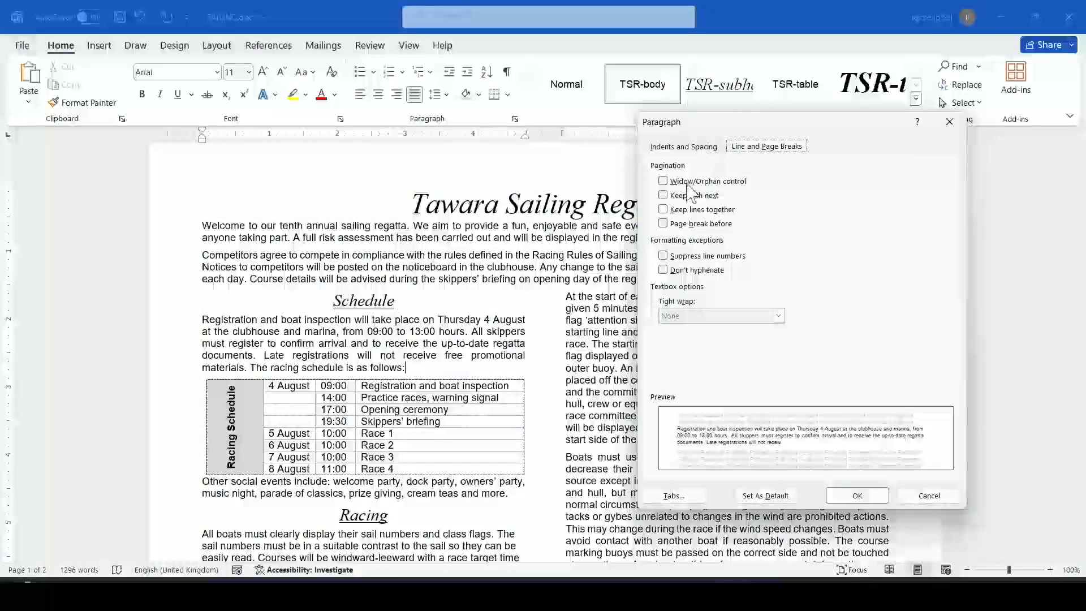
pyautogui.click(857, 495)
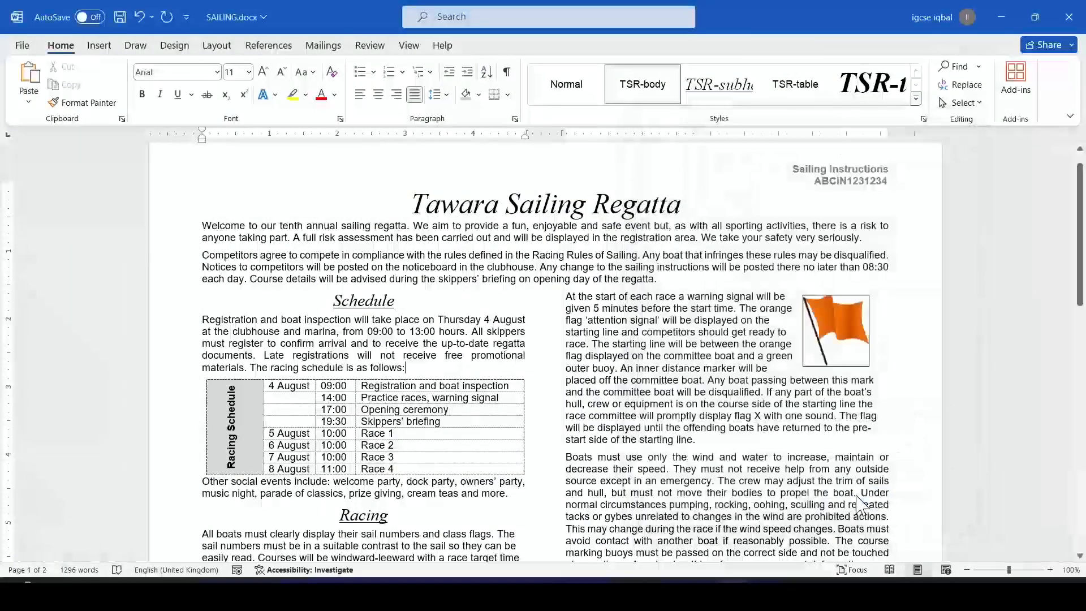
# Switch to the question paper and highlight question 10's requirements on no blank pages and on paragraph styles with consistent spacing.
pyautogui.hotkey('alt', 'Tab')
pyautogui.moveTo(395, 345); pyautogui.dragTo(423, 339)
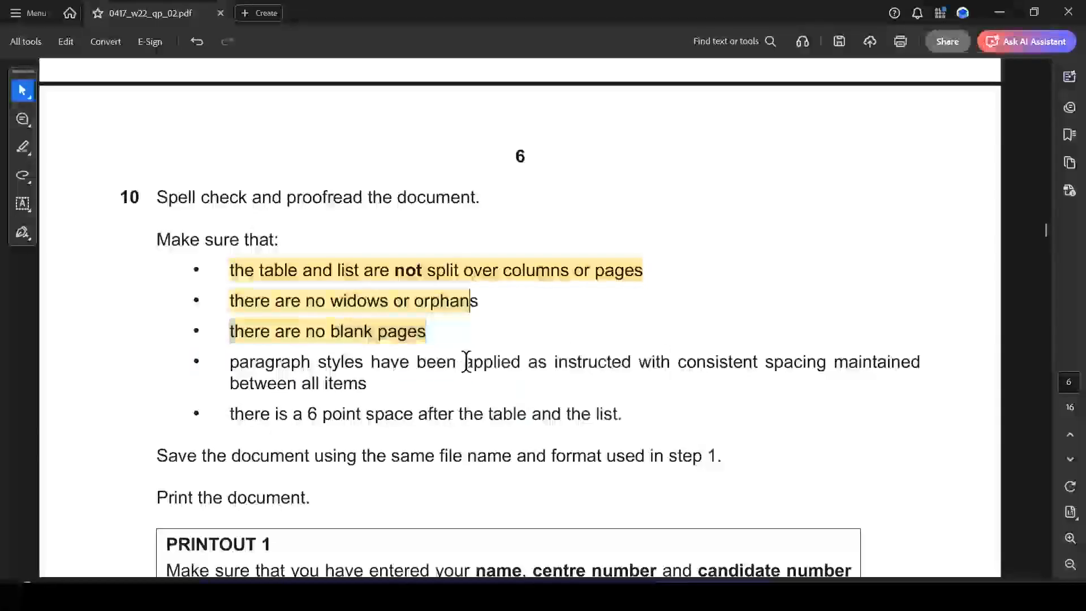
pyautogui.hotkey('alt', 'Tab')
pyautogui.moveTo(1075, 296); pyautogui.dragTo(1057, 170)
pyautogui.hotkey('alt', 'Tab')
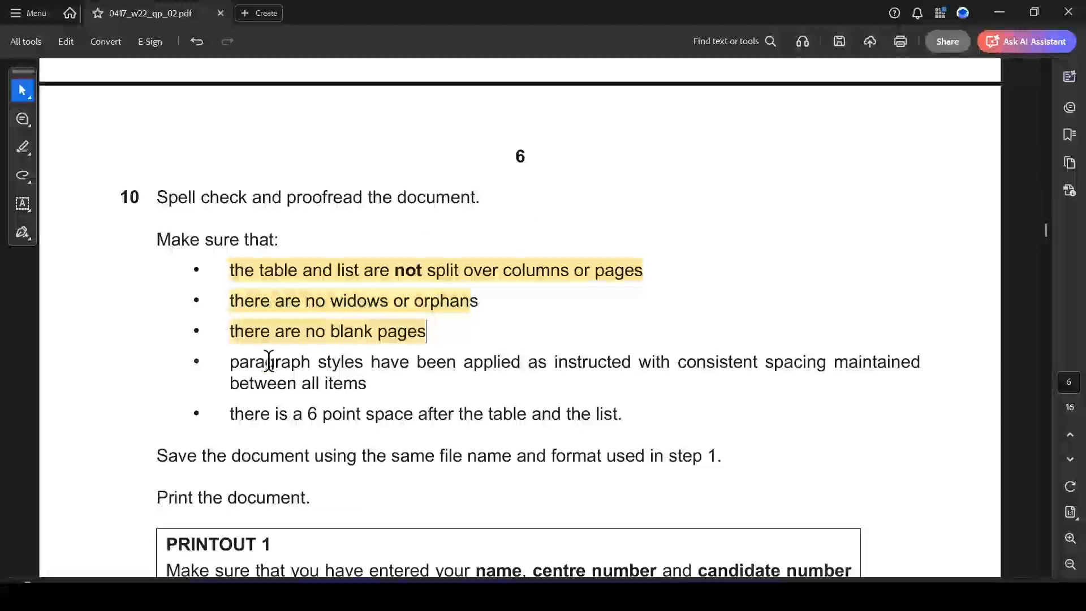
pyautogui.moveTo(360, 378); pyautogui.dragTo(364, 381)
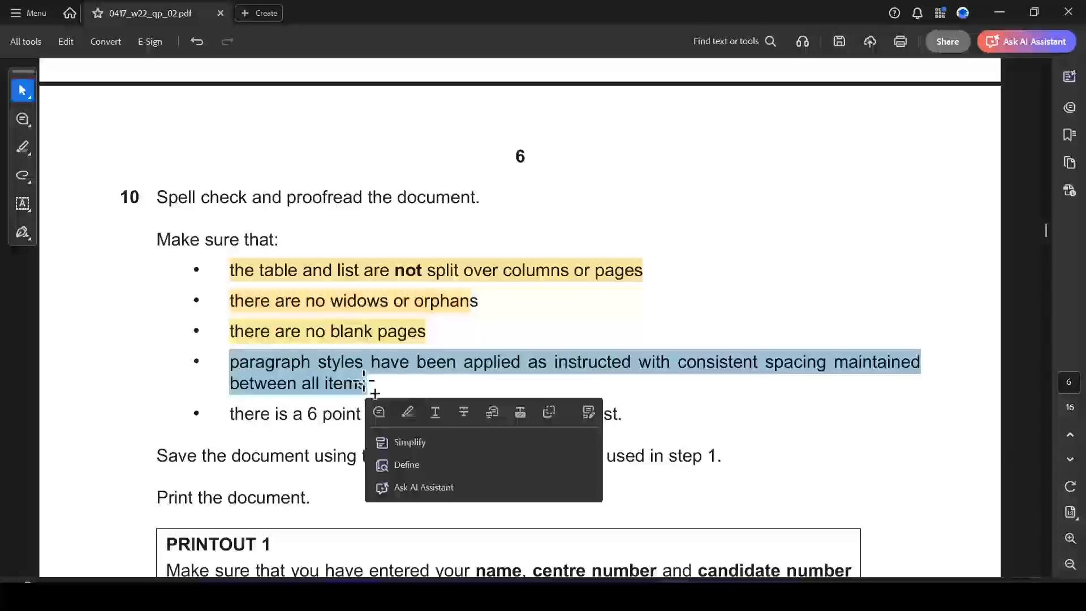
pyautogui.click(407, 412)
# Look through SAILING.docx's styles and spacing, and highlight the question paper's requirement on the 6 point space after the table and list.
pyautogui.hotkey('alt', 'Tab')
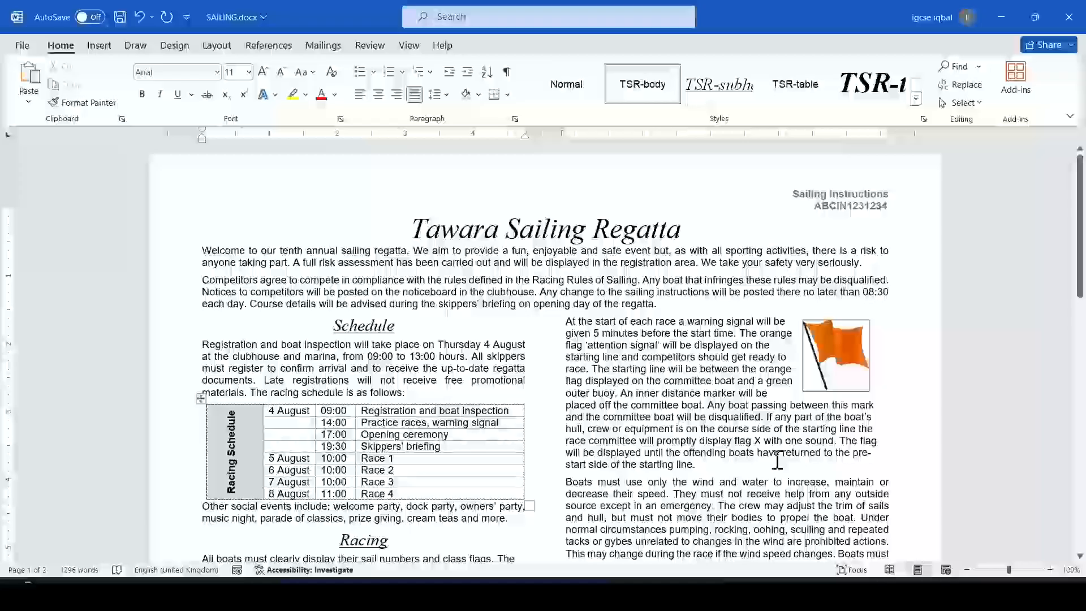
pyautogui.moveTo(1077, 214); pyautogui.dragTo(1081, 345)
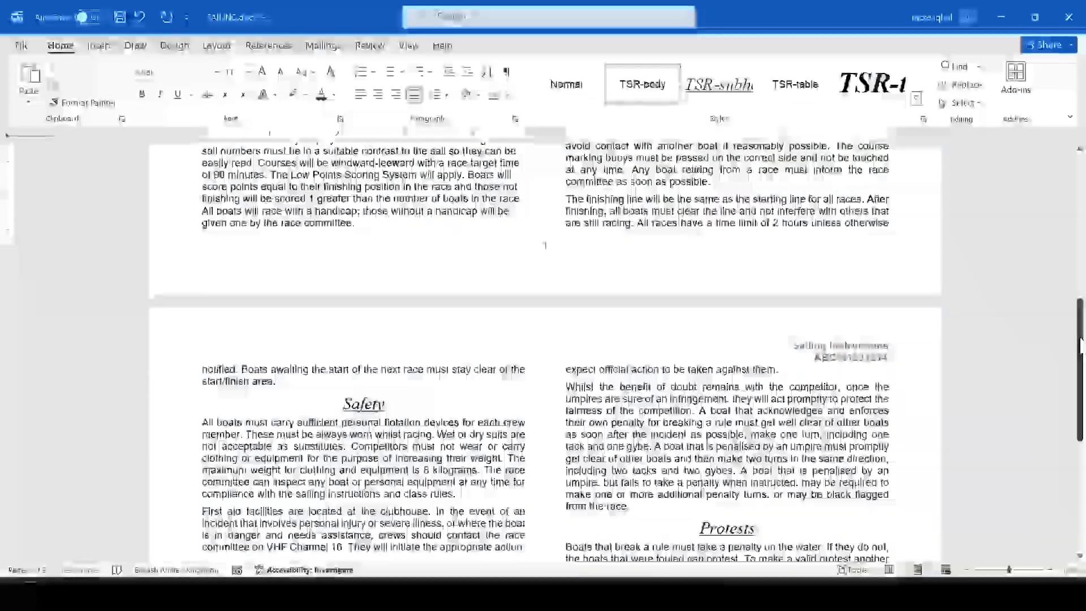
pyautogui.hotkey('alt', 'Tab')
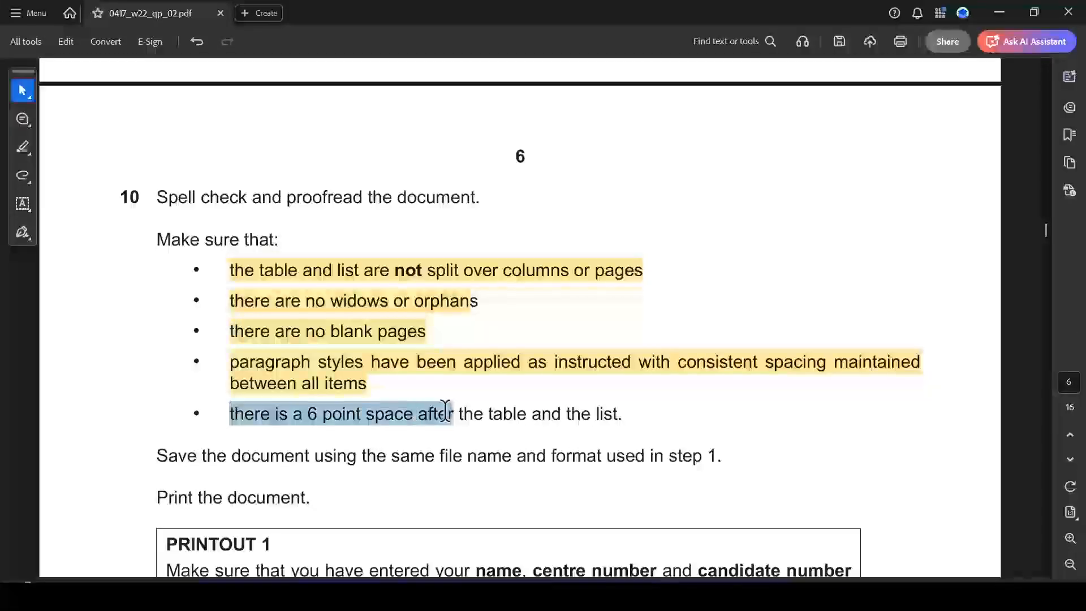
pyautogui.click(670, 442)
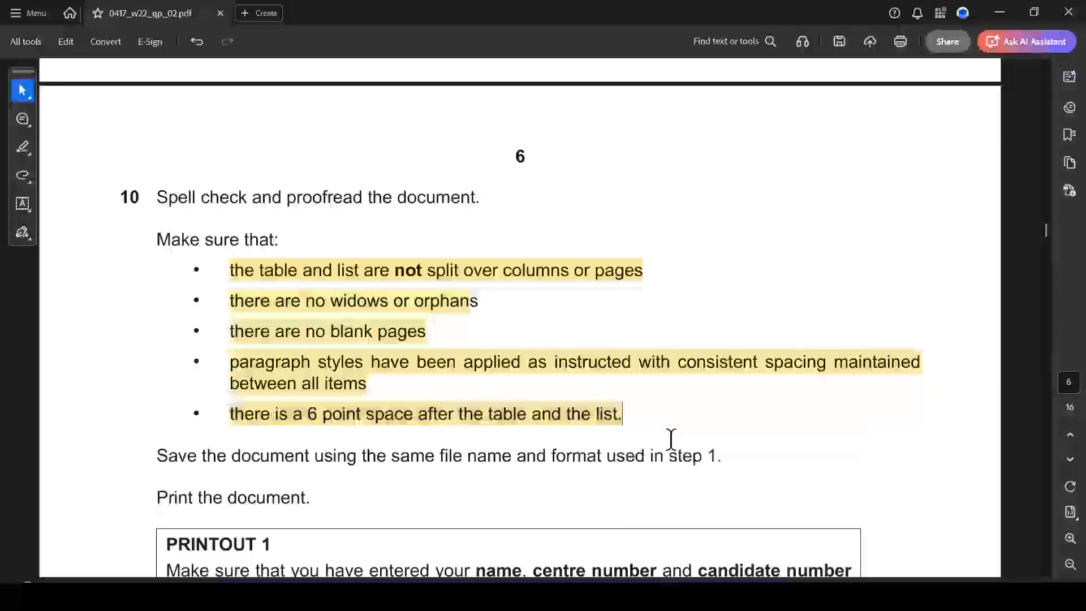
# Switch to SAILING.docx, check the spacing after the table and the list, and save the document under its existing name.
pyautogui.hotkey('alt', 'Tab')
pyautogui.scroll(10, 1054, 371)
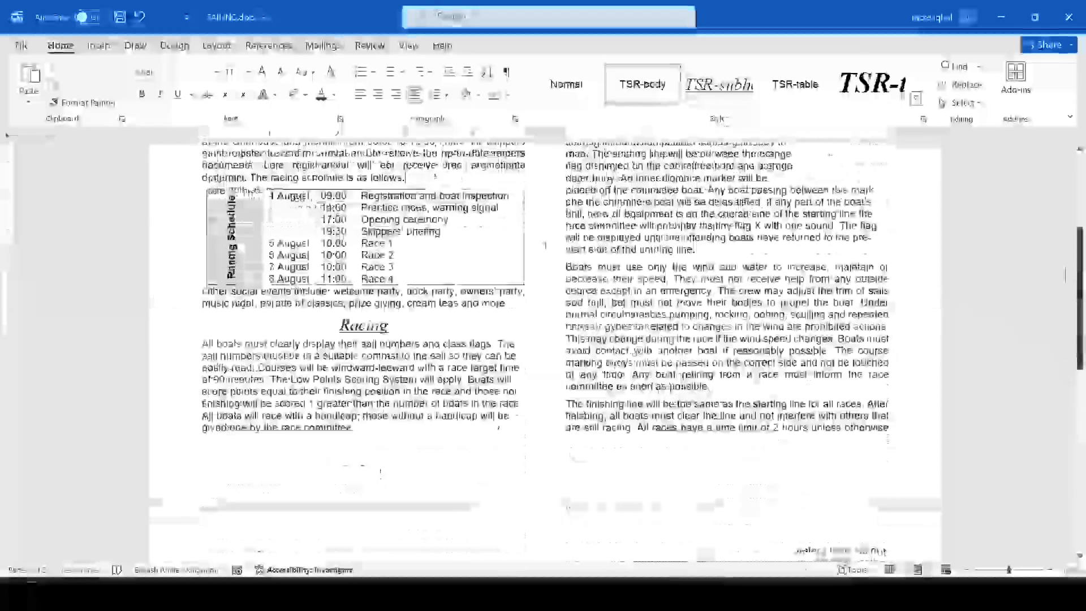
pyautogui.scroll(-10, 1049, 232)
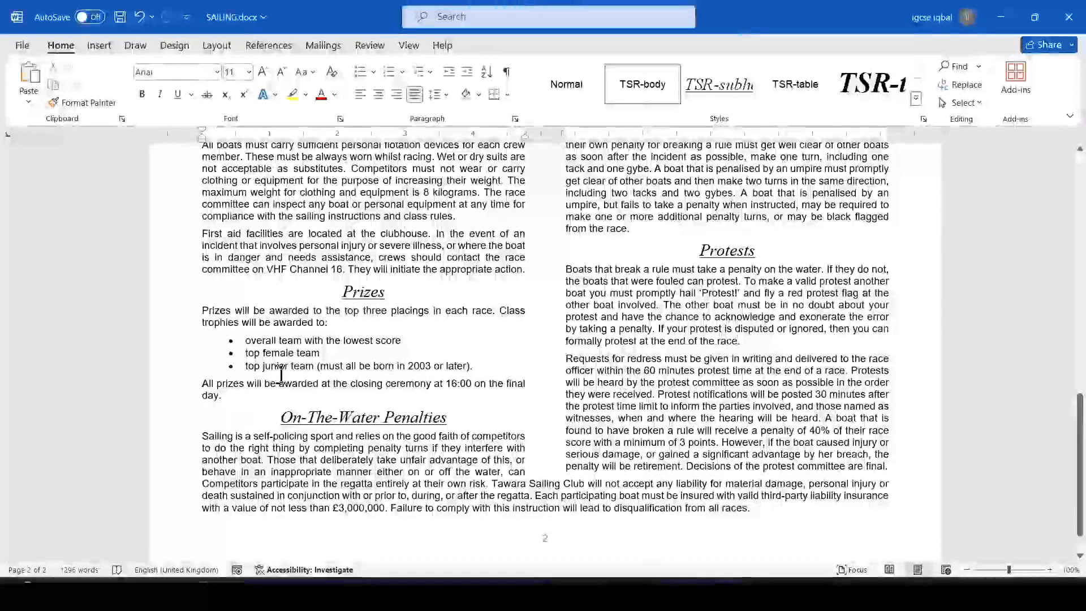
pyautogui.hotkey('alt', 'Tab')
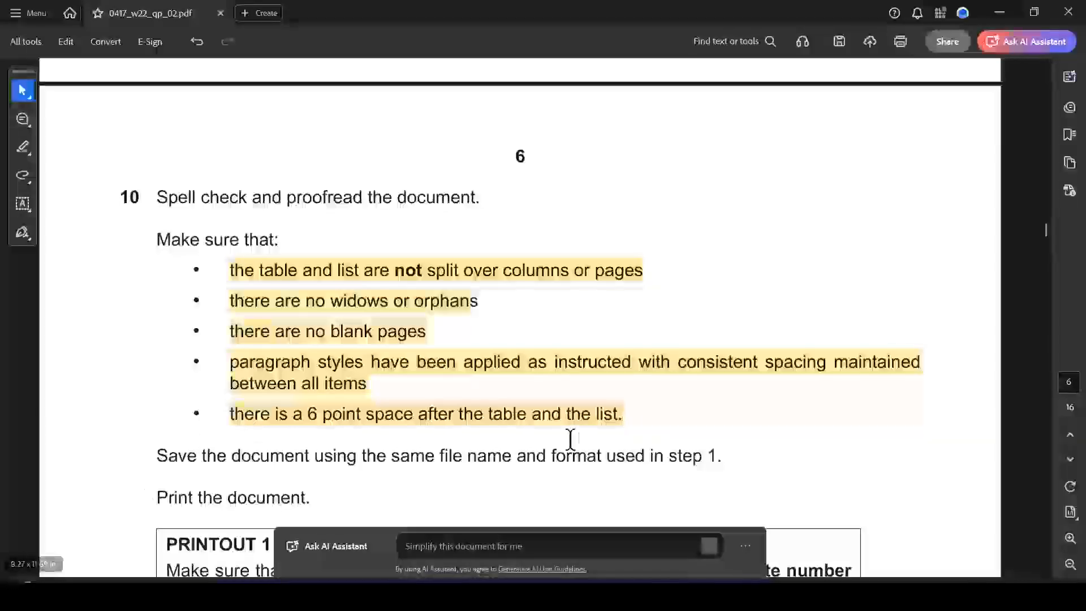
pyautogui.hotkey('alt', 'Tab')
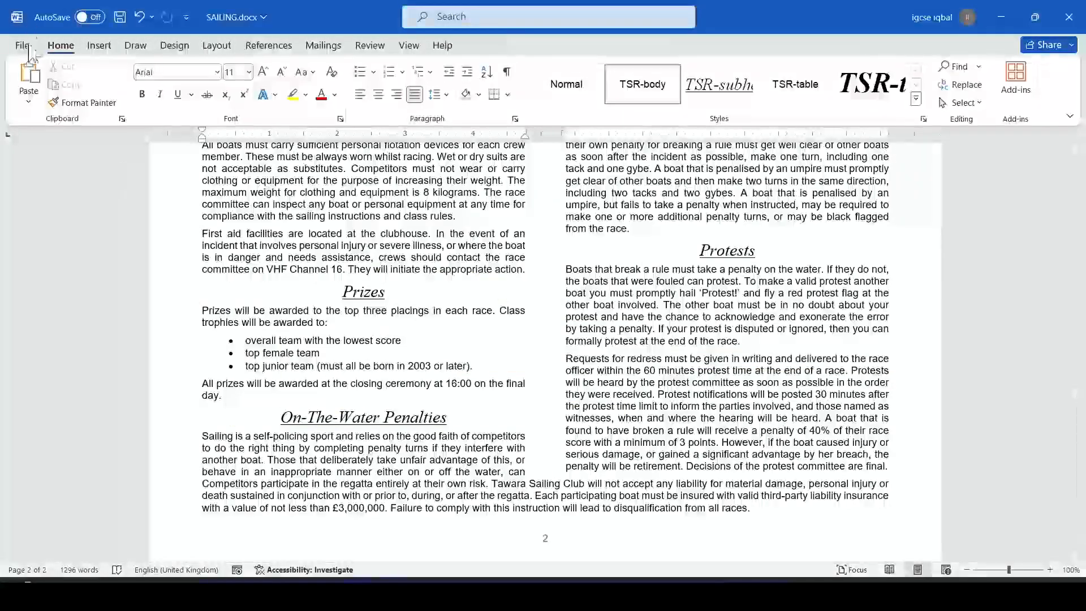
pyautogui.click(23, 45)
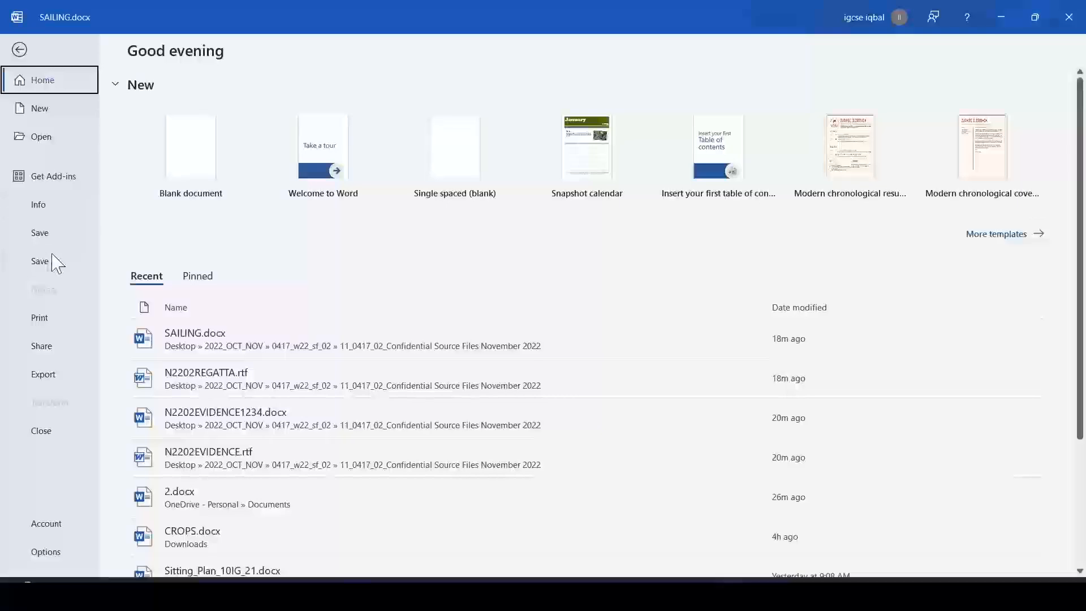
pyautogui.click(42, 235)
# Read question 10's PRINTOUT 1 instructions in the question paper, and view both pages of SAILING.docx in the print preview.
pyautogui.hotkey('alt', 'Tab')
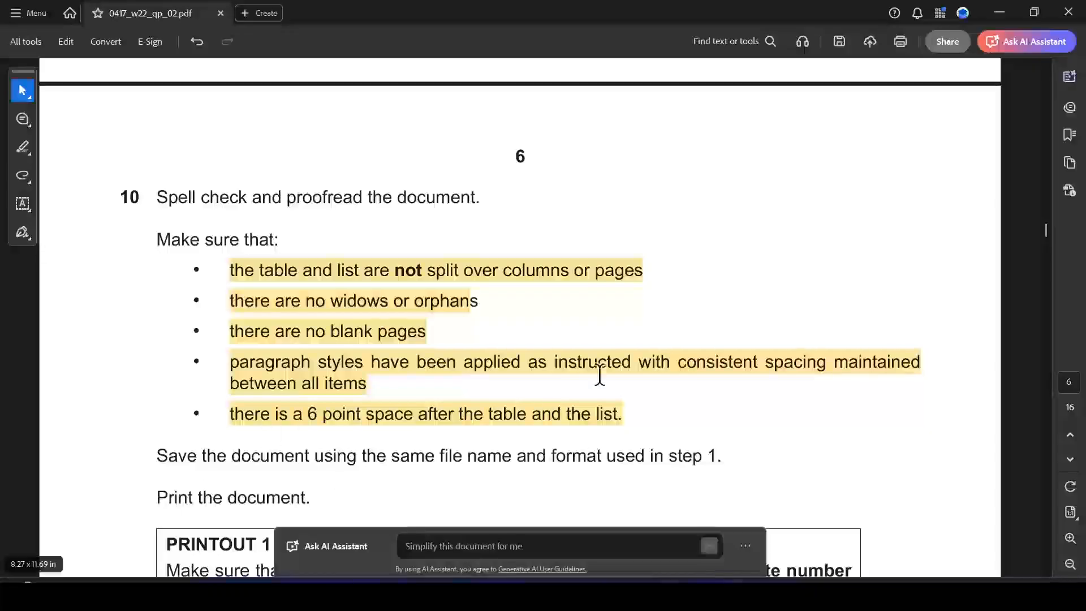
pyautogui.moveTo(1043, 224); pyautogui.dragTo(1043, 228)
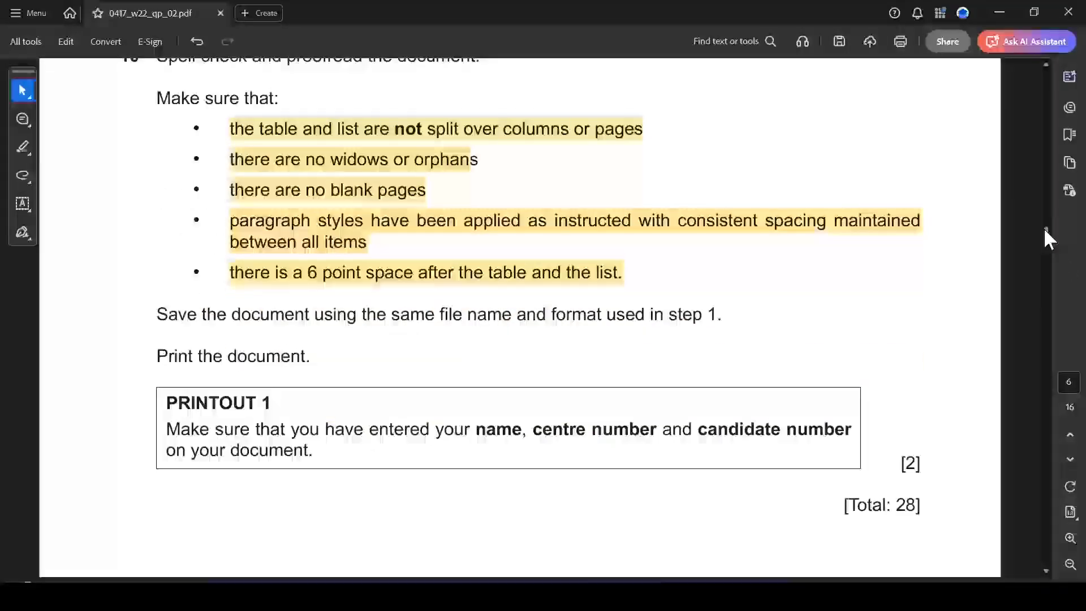
pyautogui.hotkey('alt', 'Tab')
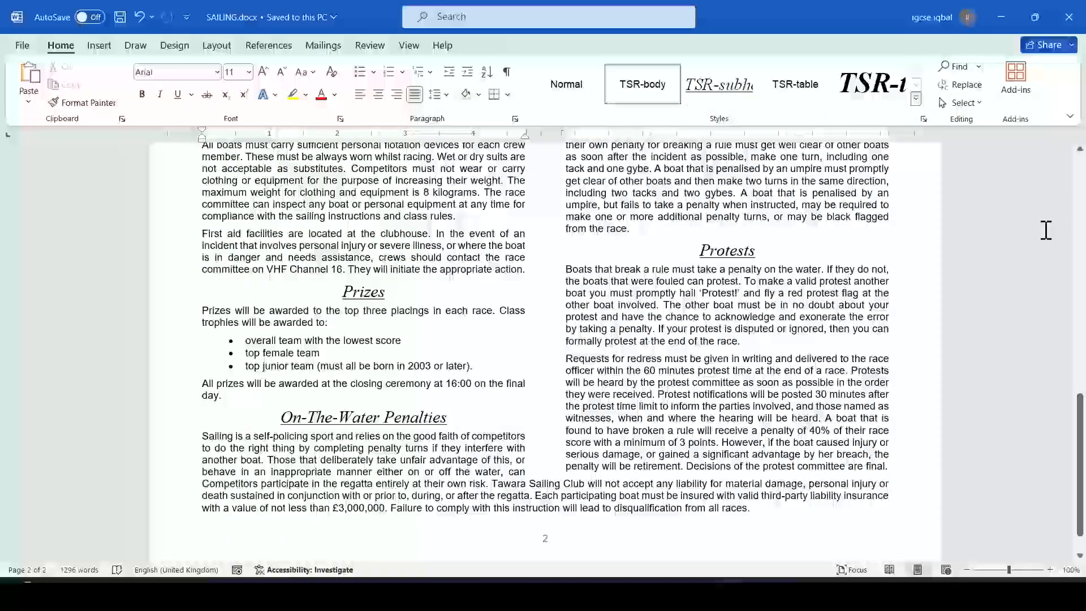
pyautogui.hotkey('ctrl', 'p')
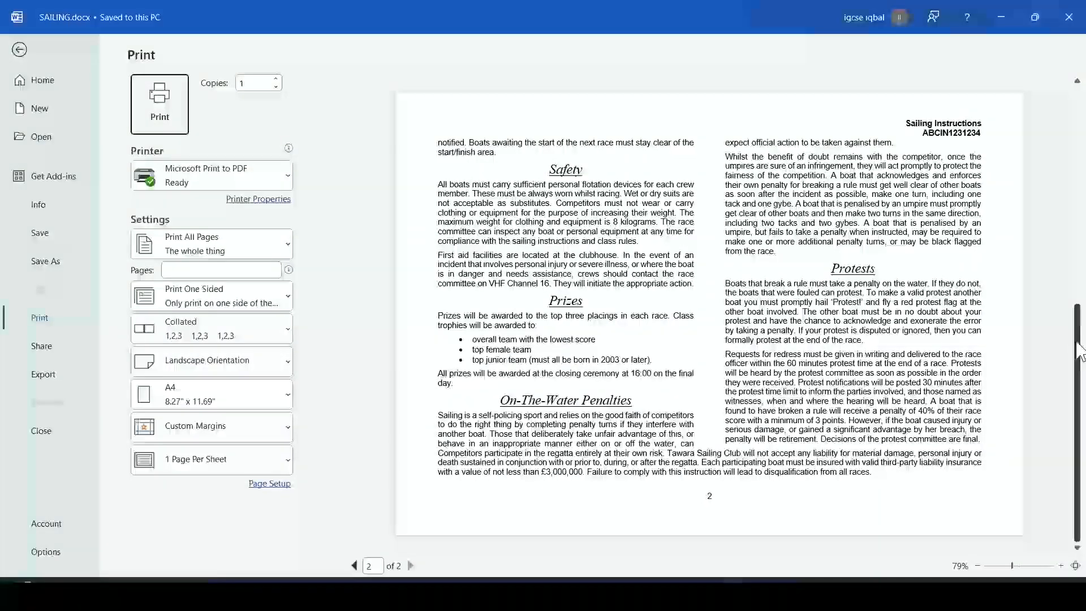
pyautogui.scroll(3, 1027, 340)
# Switch to the question paper and highlight the "[Total: 28]" mark below the PRINTOUT 1 box.
pyautogui.hotkey('alt', 'Tab')
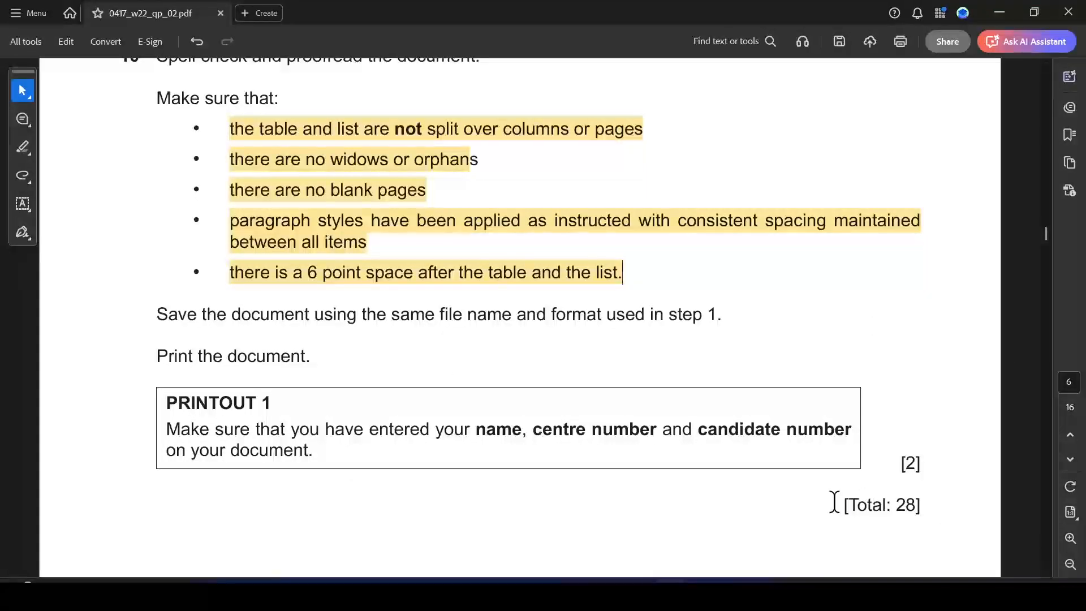
pyautogui.moveTo(833, 501); pyautogui.dragTo(943, 509)
pyautogui.click(840, 401)
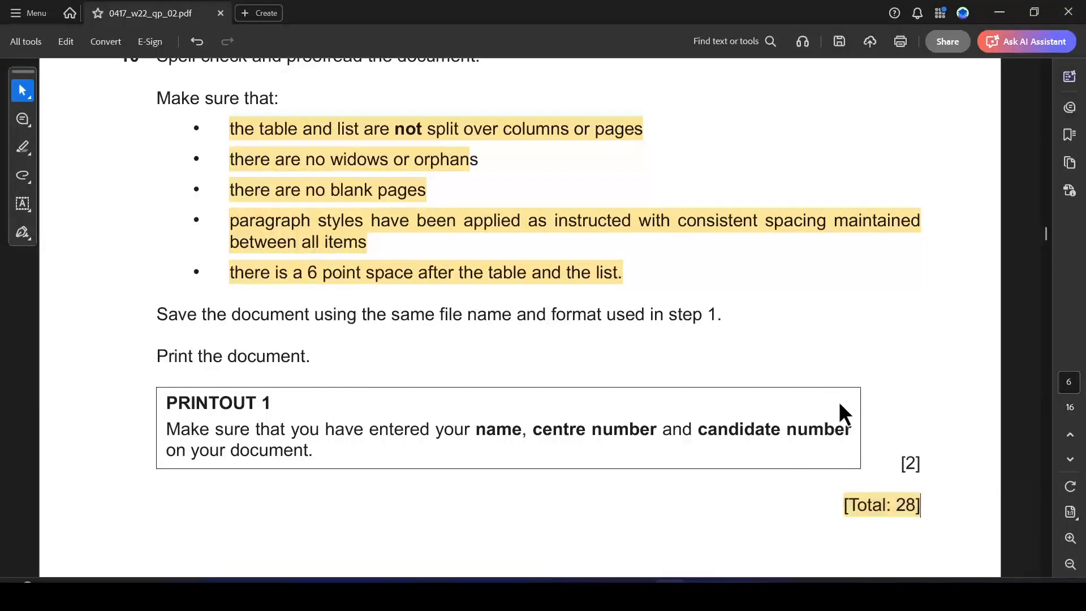